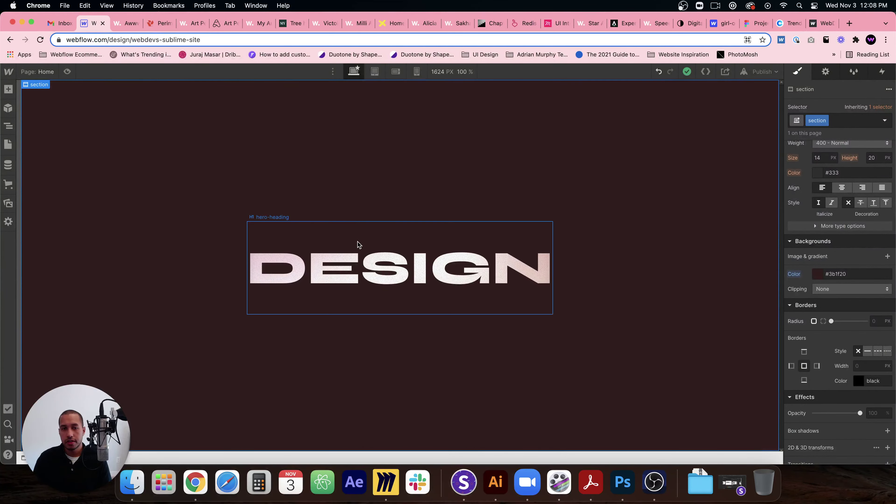
Create a new static page named "Gradient Background"
click(8, 88)
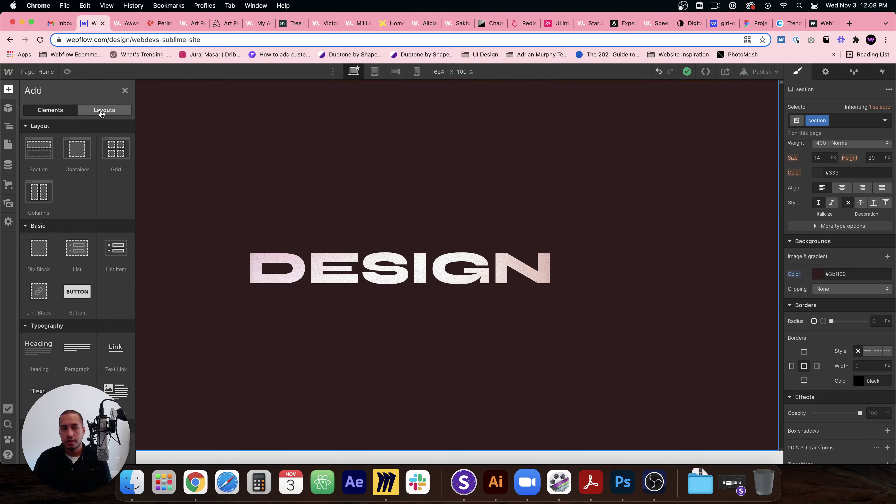
click(8, 144)
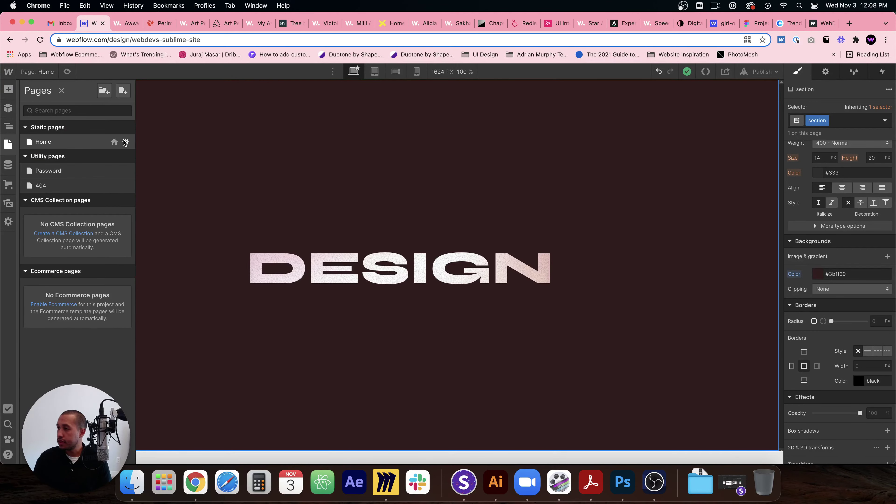
click(123, 91)
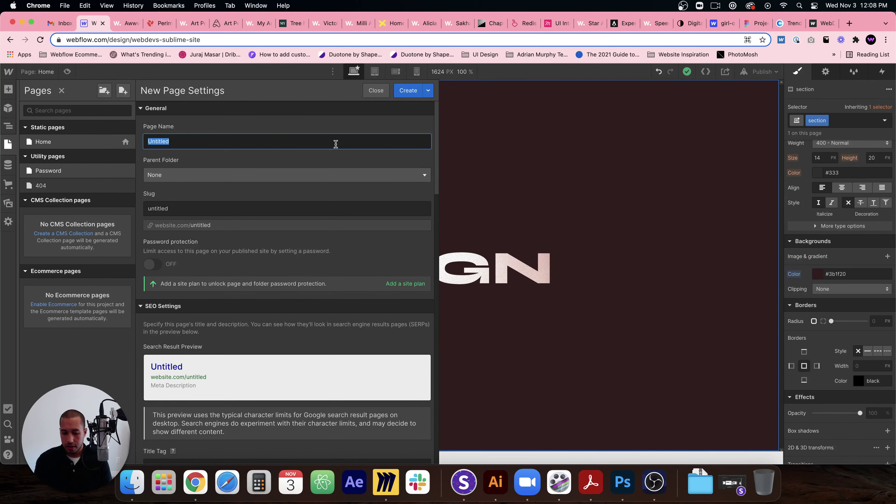
text(Gradient Background)
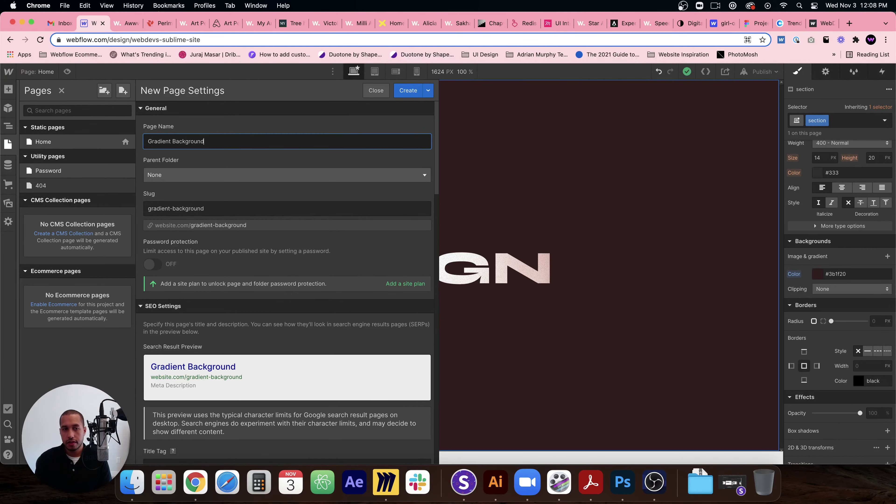
key(Return)
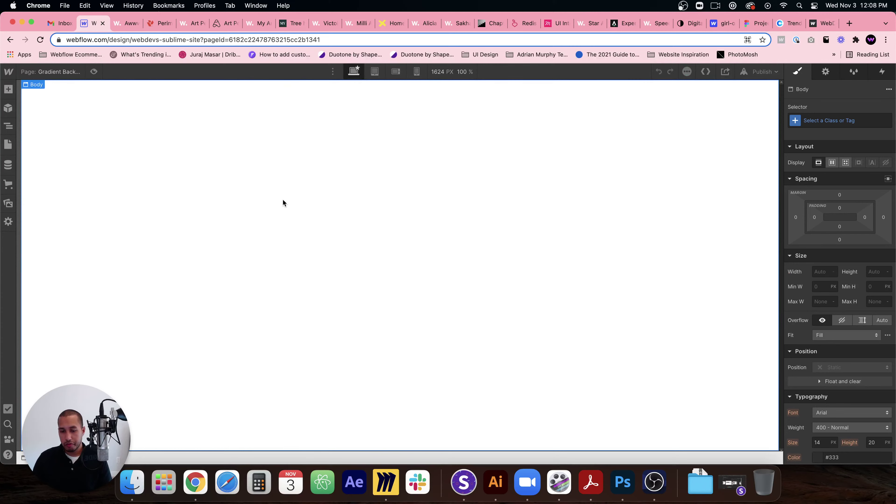
key(super+e)
text(section)
key(Return)
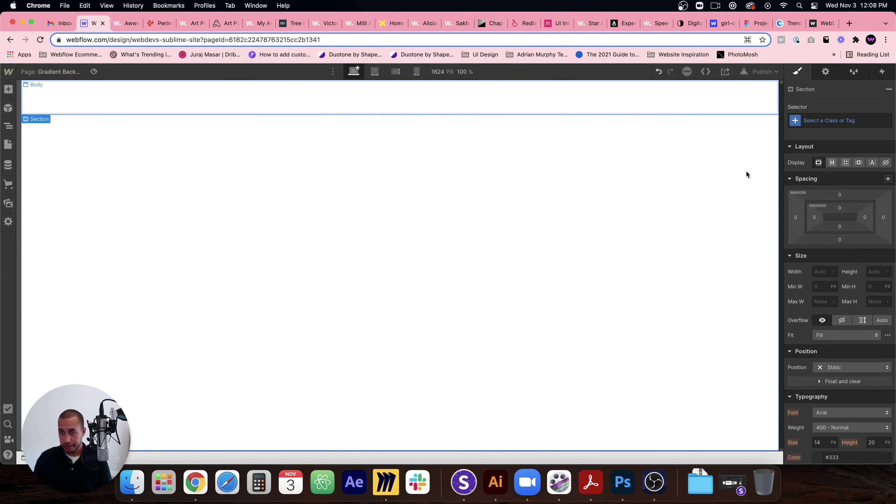
click(838, 120)
text(section)
key(Return)
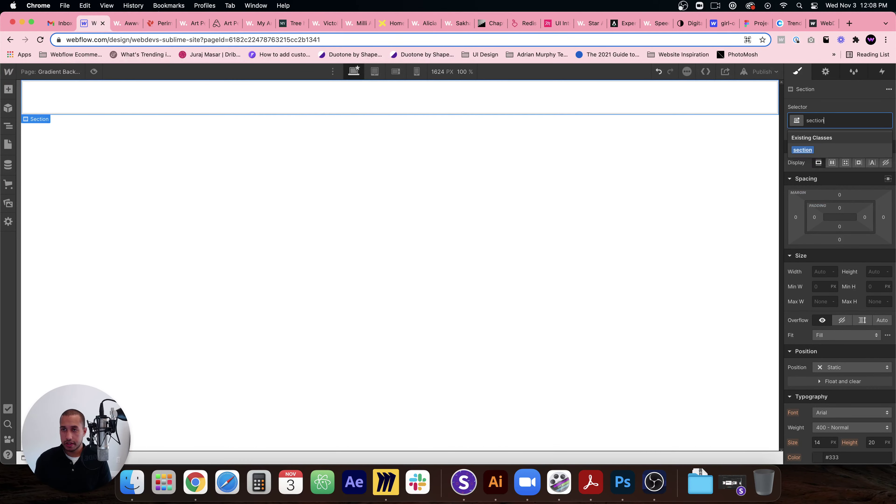
click(843, 122)
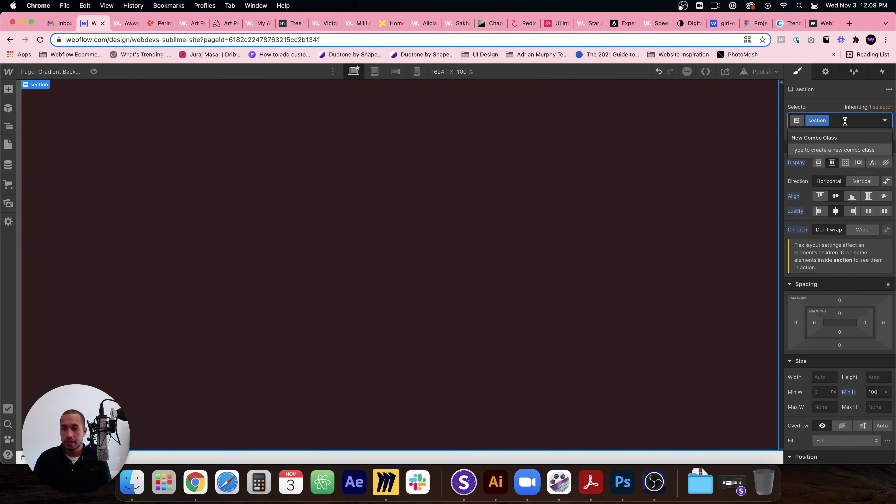
text(two)
key(Return)
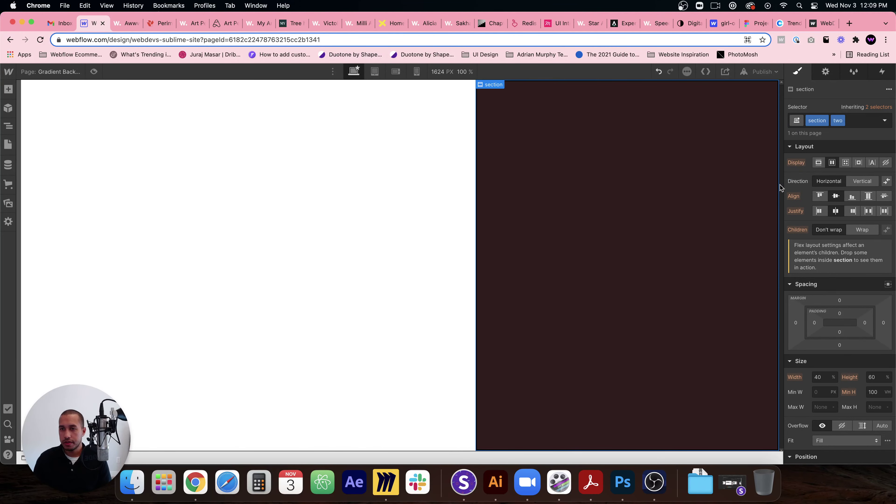
key(Delete)
Add a section to the page body and give it the new class section-two
click(460, 171)
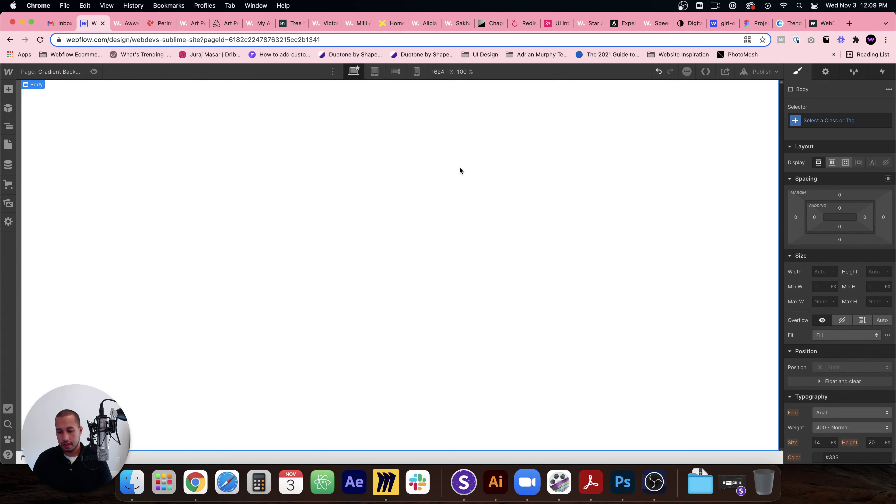
key(super+e)
text(section)
key(Return)
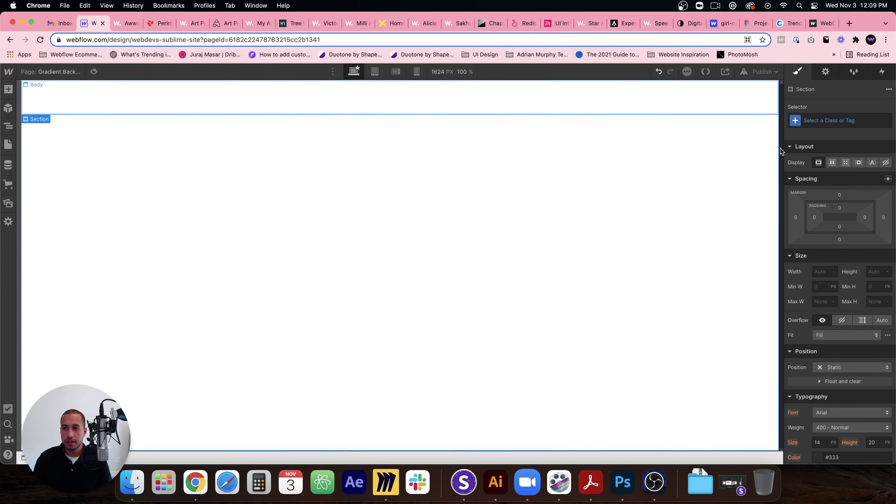
click(844, 117)
text(section-two)
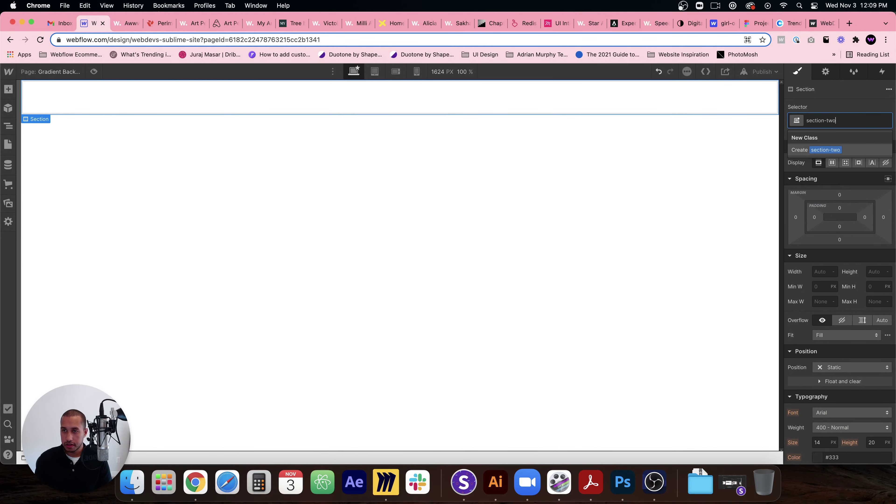
key(Return)
Set the section's minimum height to 100 VH
click(877, 287)
text(1)
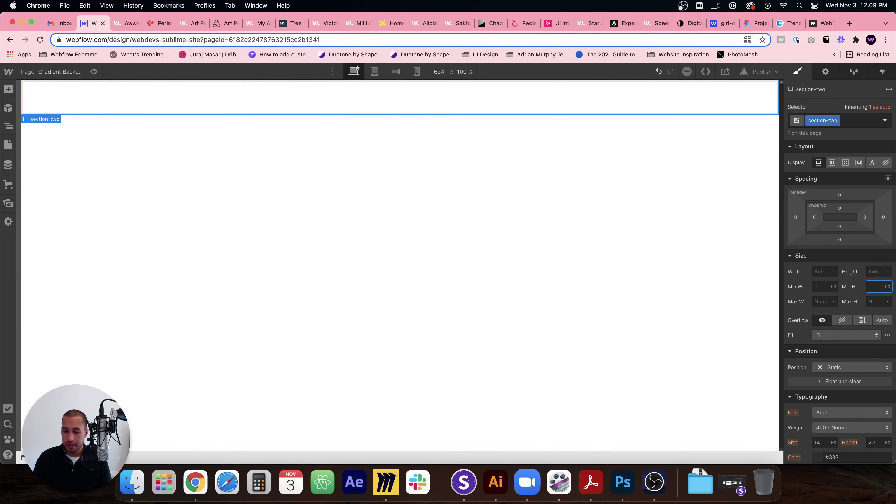
text(00vh)
key(Return)
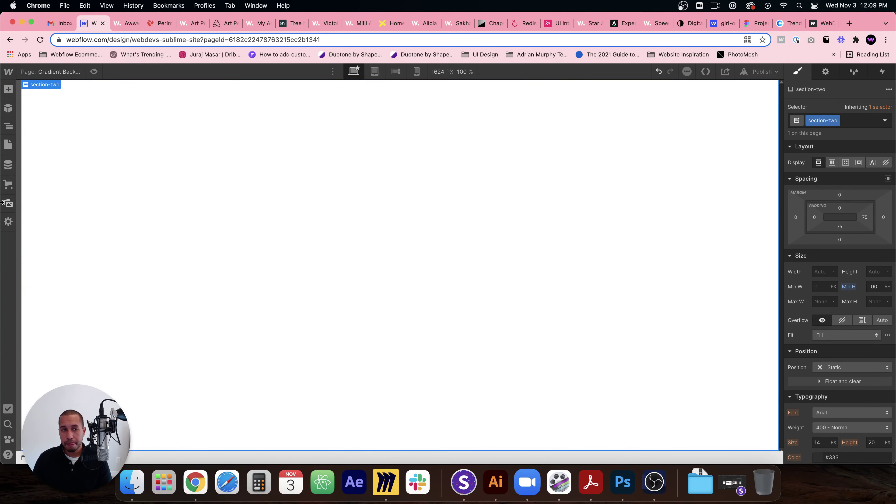
click(11, 205)
click(132, 482)
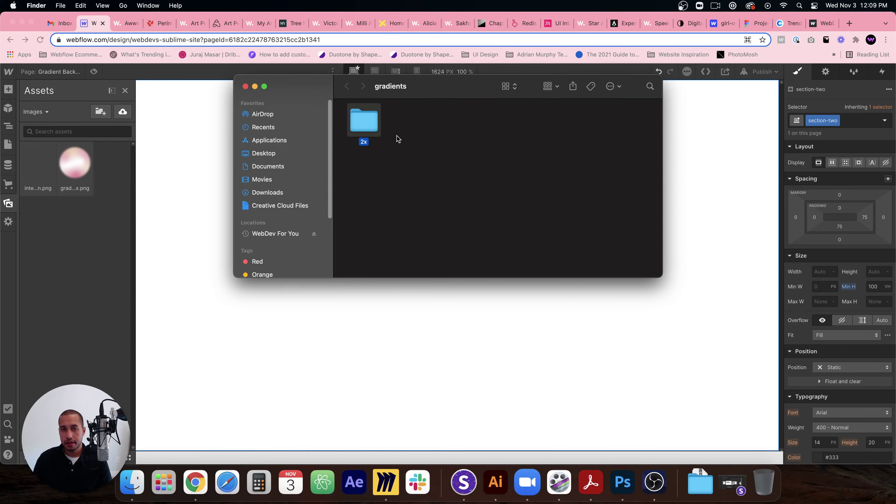
drag(621, 120, 31, 215)
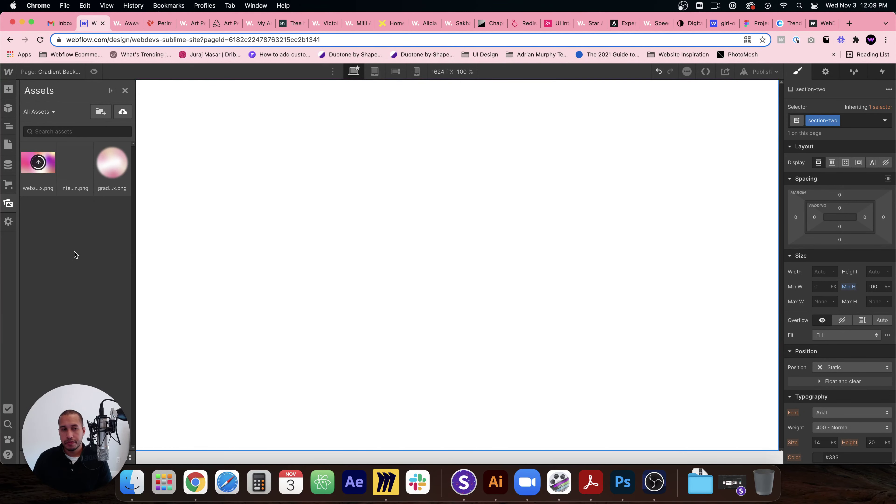
click(344, 226)
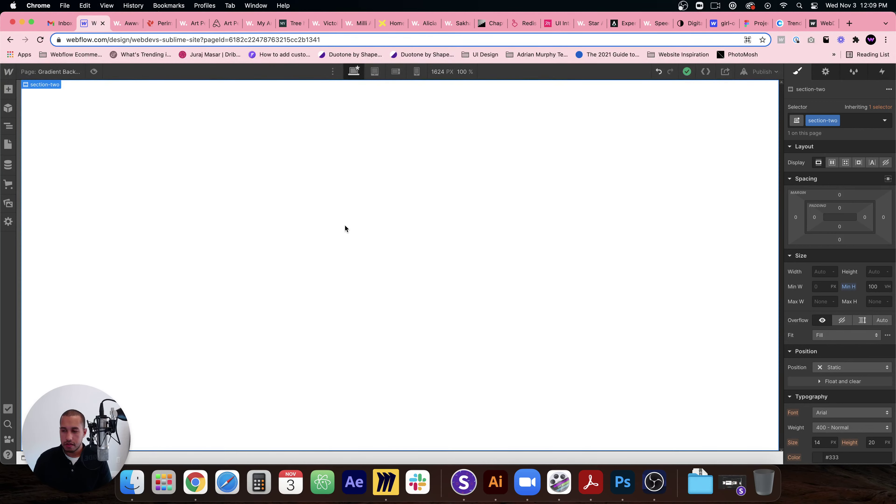
Add a div block inside section-two and give it the new class background-gradient
key(super+e)
text(div block)
key(Return)
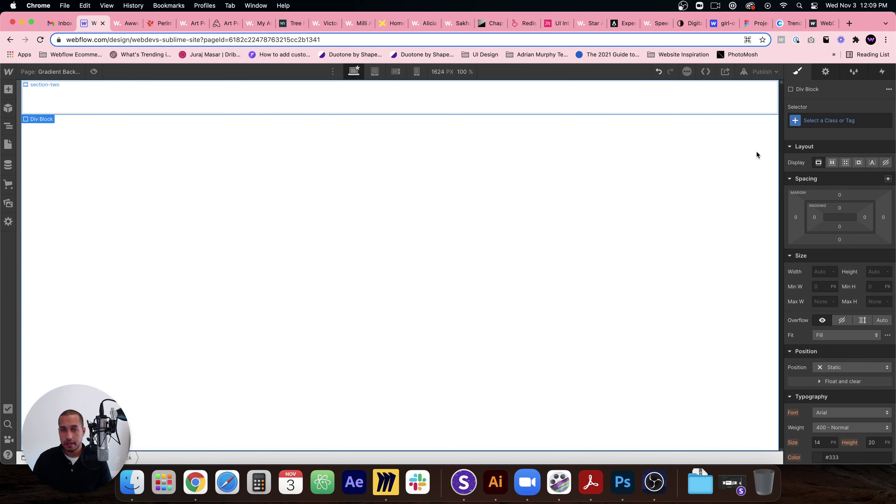
click(818, 120)
text(backgrou)
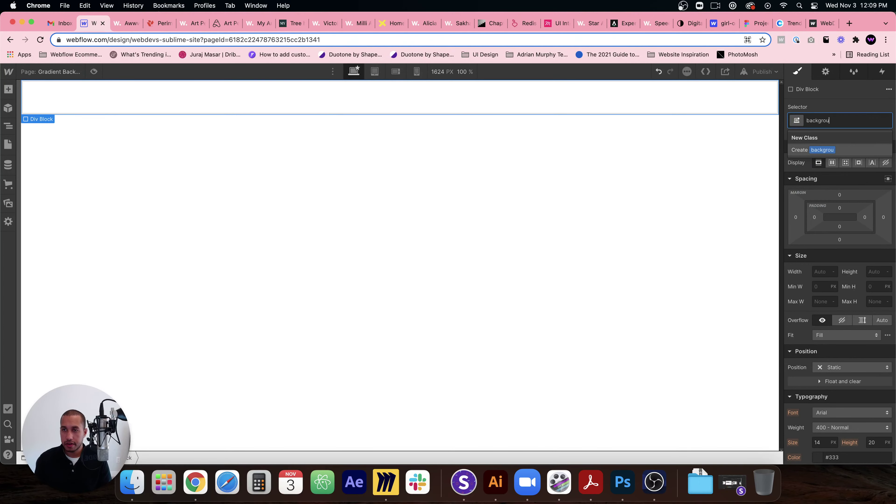
text(nd)
text(-gradient)
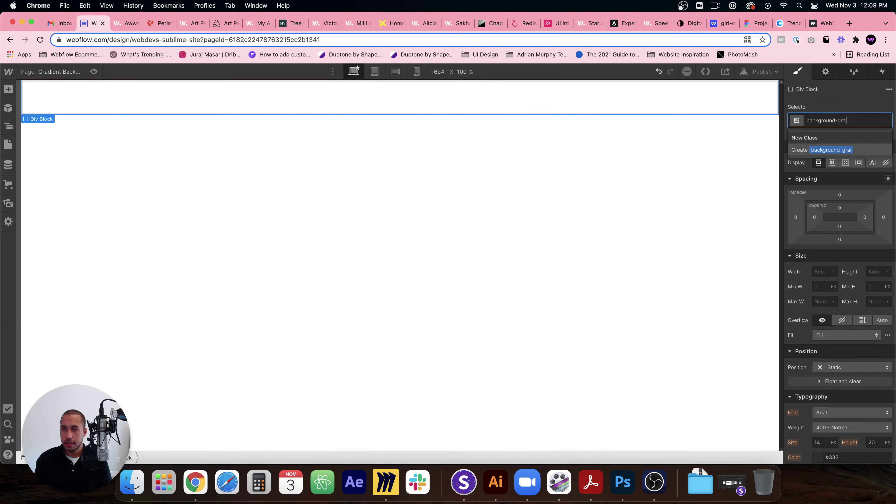
key(Return)
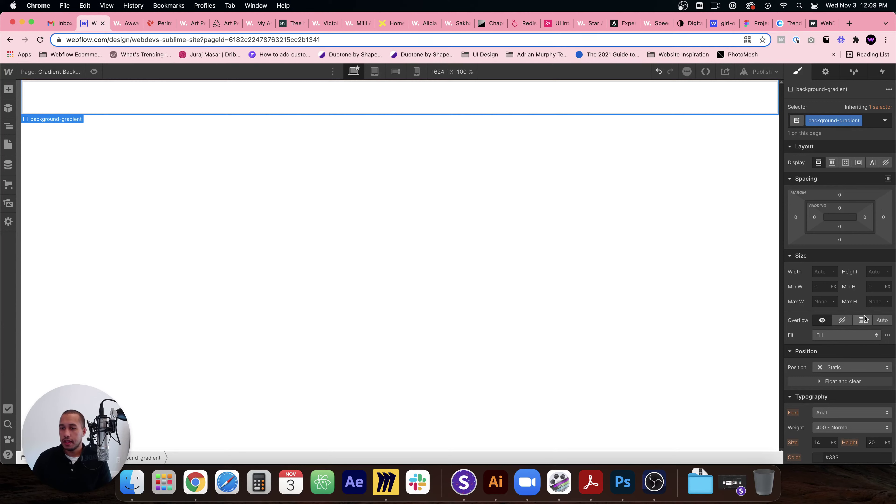
Set the background-gradient div to absolute position, stretched to the full area with 0% on all four sides
scroll(854, 318, down, 3)
click(852, 296)
click(837, 319)
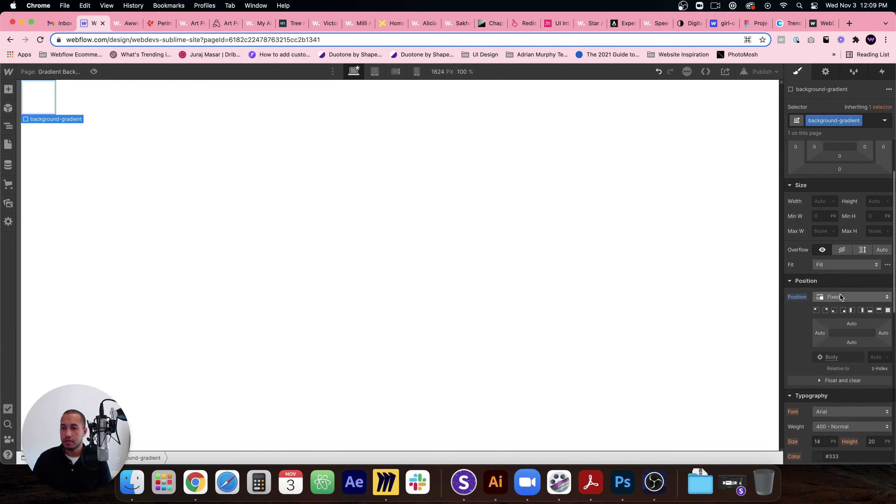
click(852, 297)
click(847, 297)
click(888, 310)
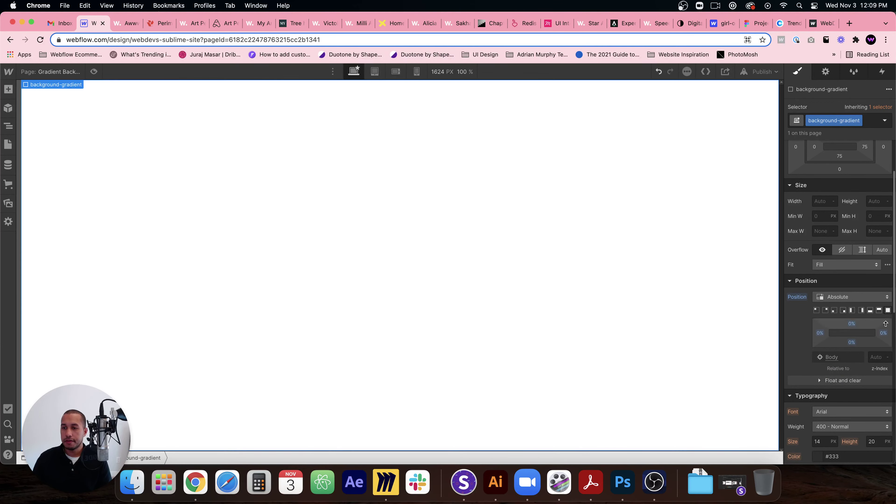
scroll(847, 370, down, 8)
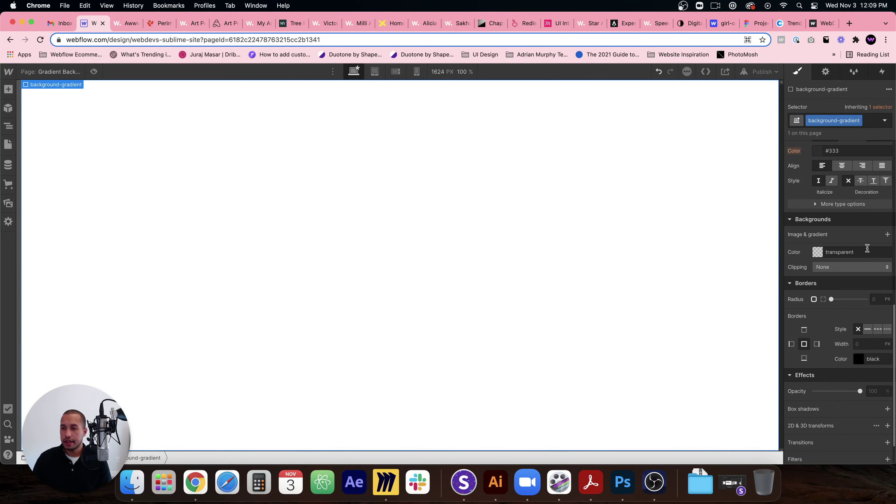
click(888, 234)
click(849, 314)
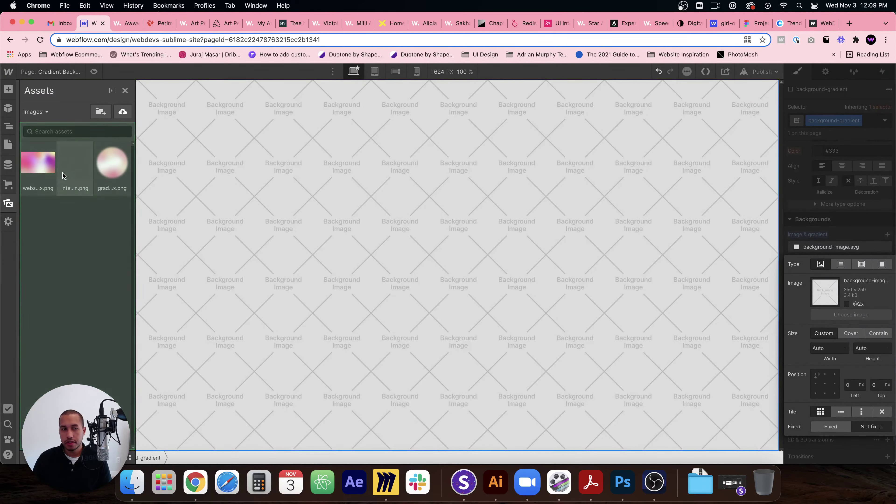
click(72, 163)
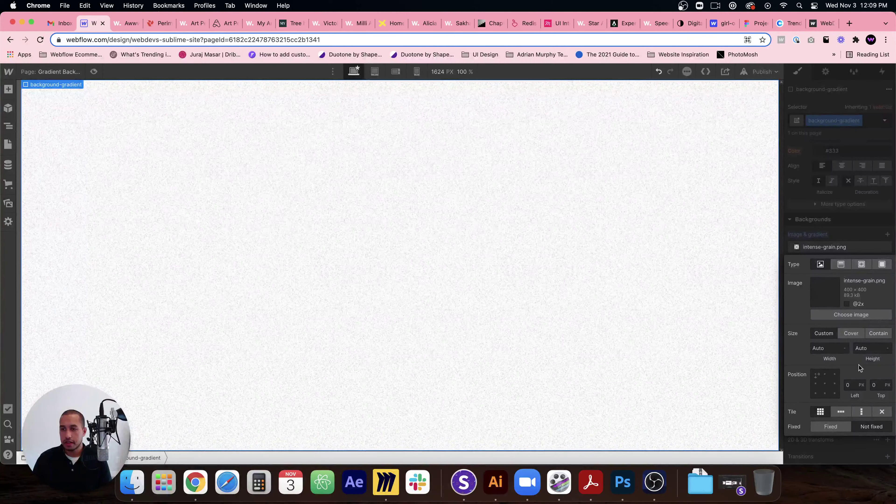
click(850, 314)
click(36, 165)
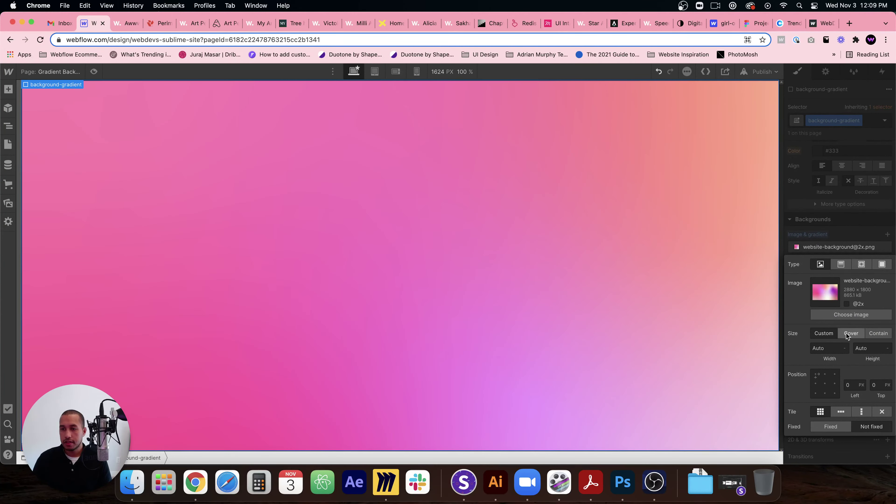
Size the background image to Cover and center it at 50% left and 50% top
click(848, 304)
click(850, 333)
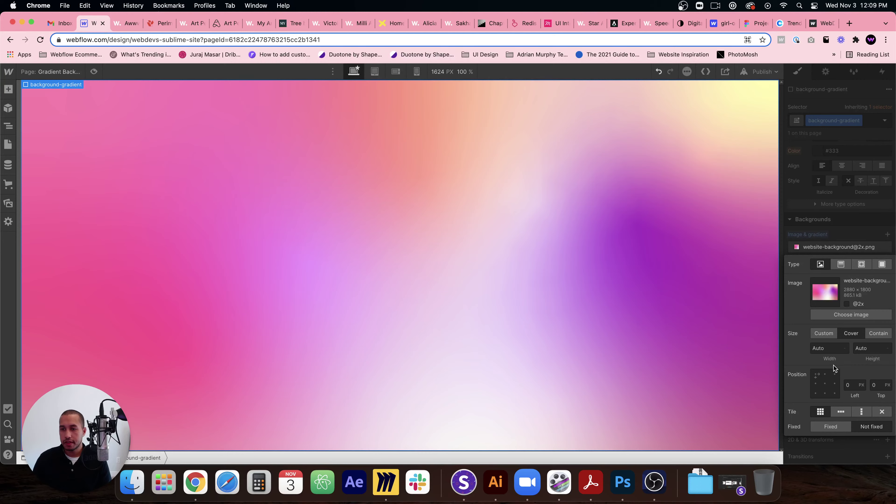
click(826, 385)
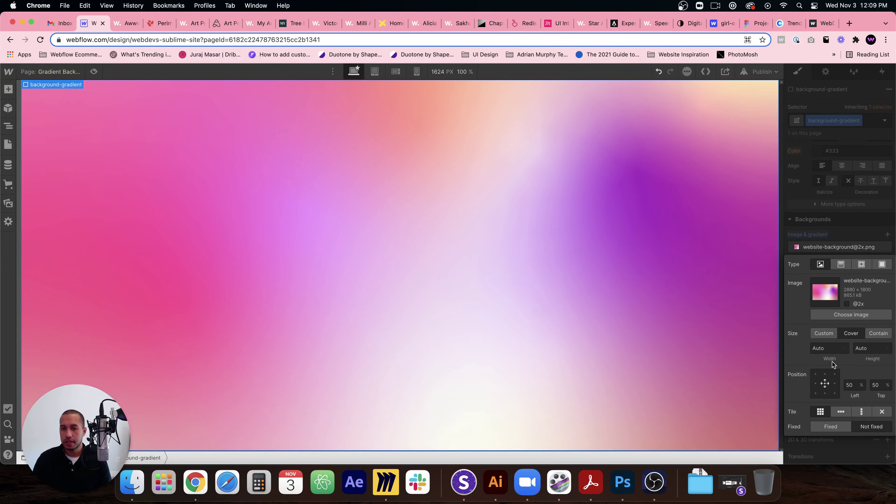
click(854, 232)
Add a Blur filter with a 10 px radius to the background-gradient div
scroll(862, 335, down, 3)
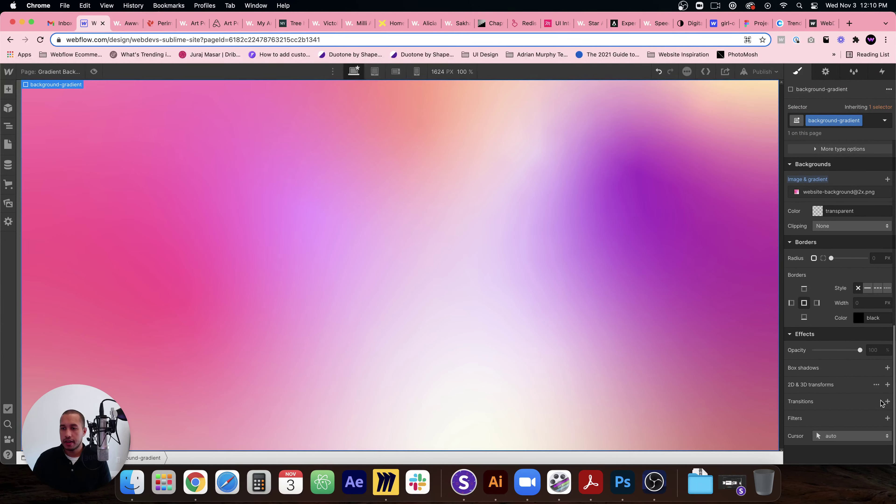
click(887, 419)
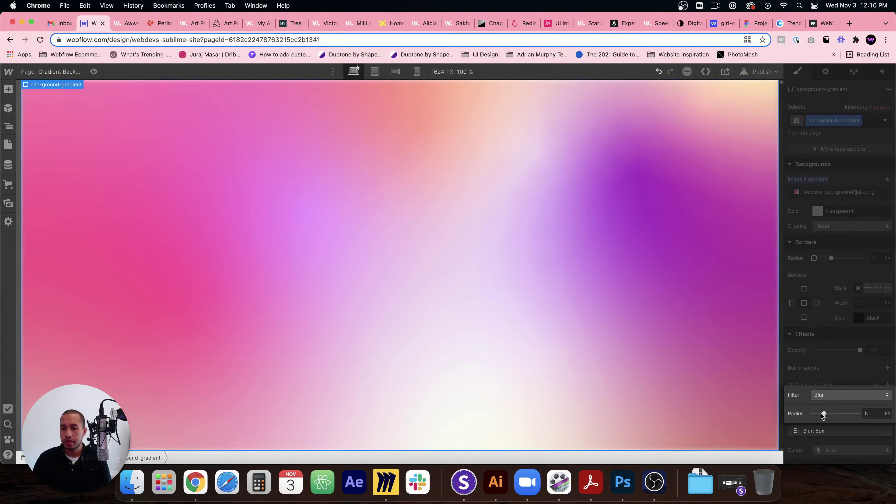
mouse_move(825, 413)
mouse_down()
mouse_move(842, 413)
mouse_move(826, 414)
mouse_up()
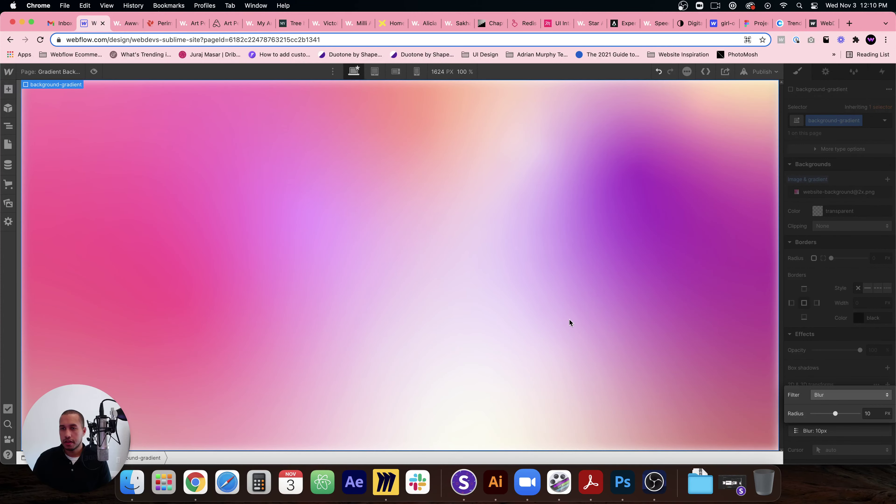
click(829, 301)
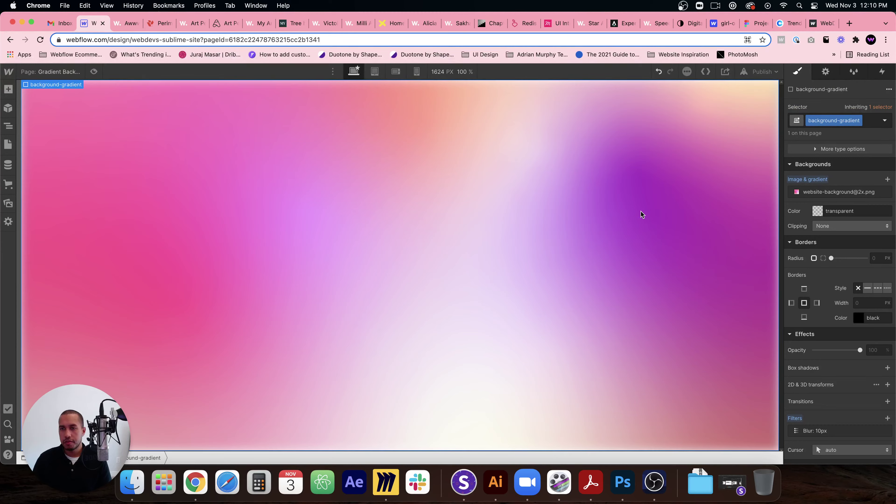
Set the background-gradient div's width and height to 110%
scroll(791, 190, up, 10)
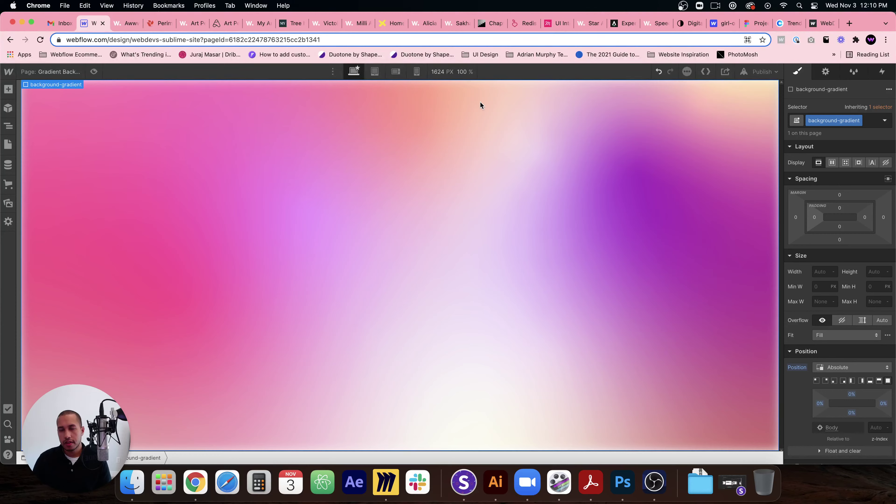
click(817, 272)
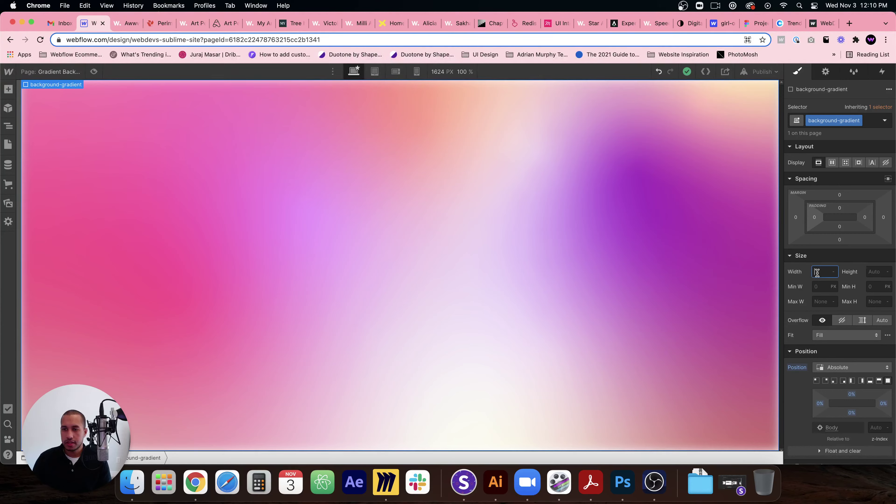
text(110)
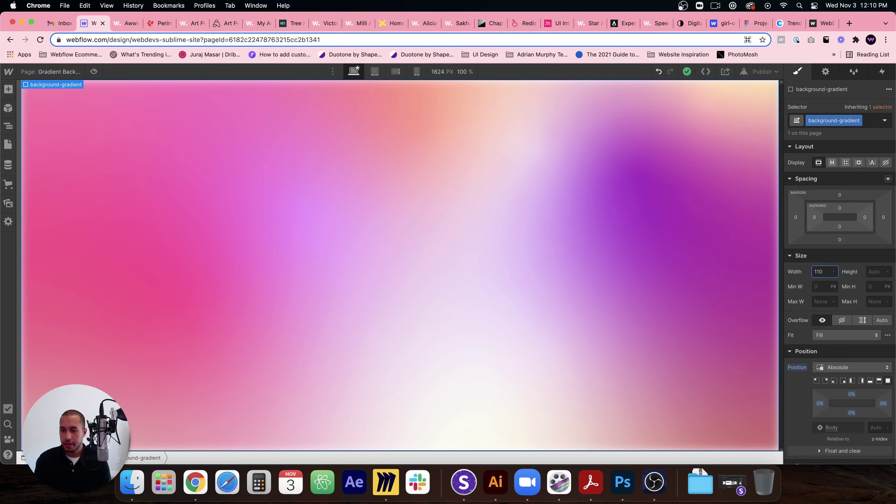
text(%)
key(Tab)
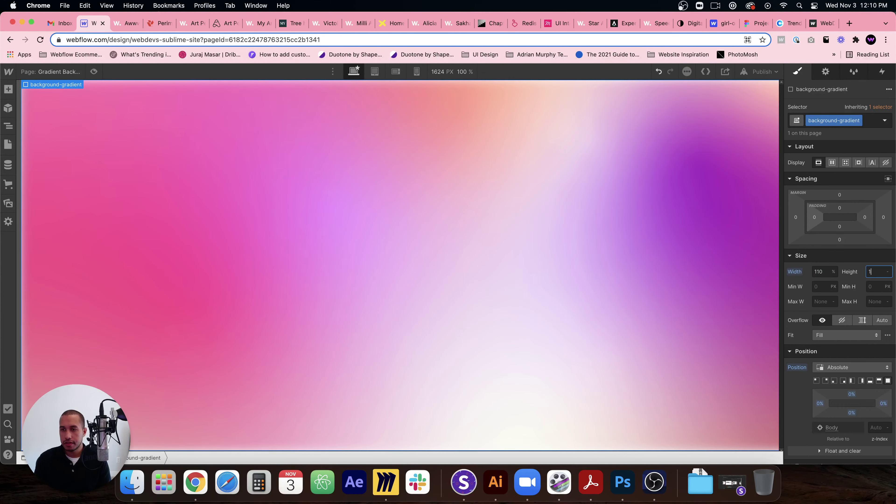
text(110%)
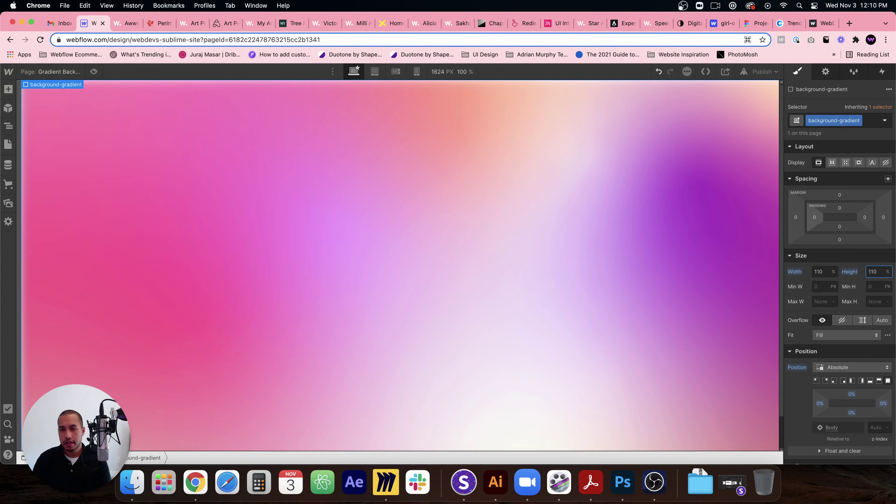
Make section-two a flex container with its children centered in both alignment and justification
click(212, 180)
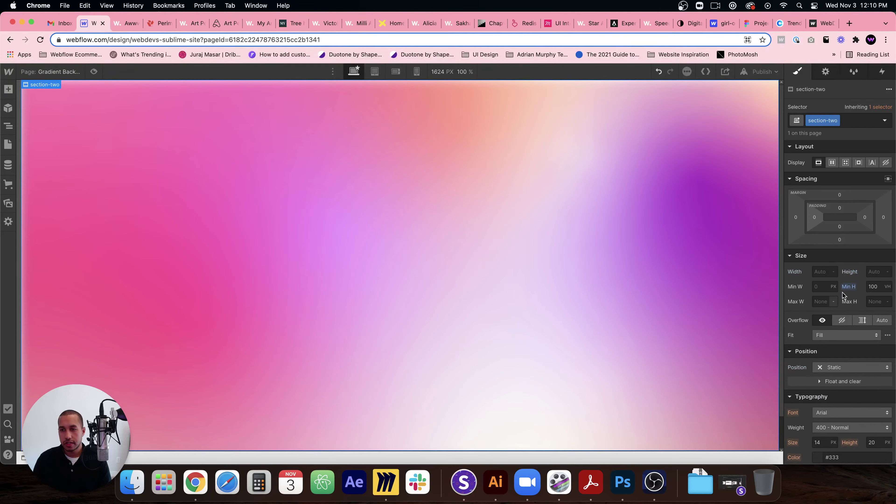
click(832, 162)
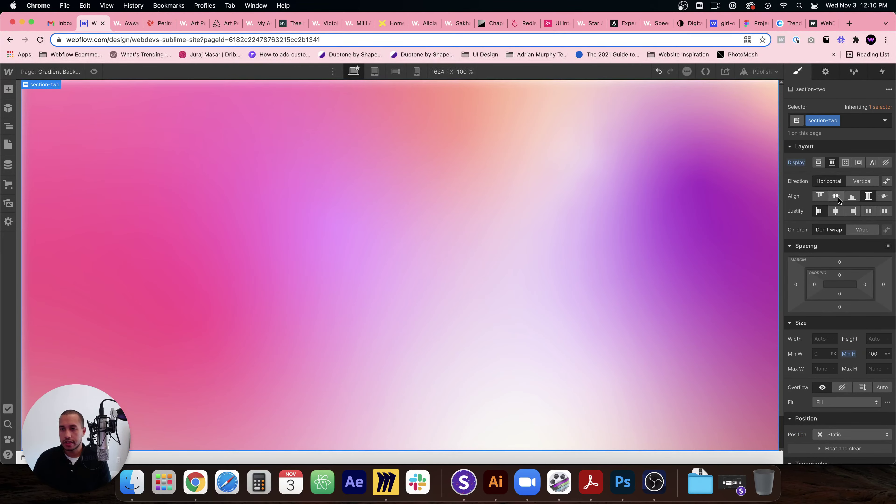
click(836, 196)
click(836, 211)
Try a 120% height on the background-gradient div and reset both its width and height to Auto
click(543, 244)
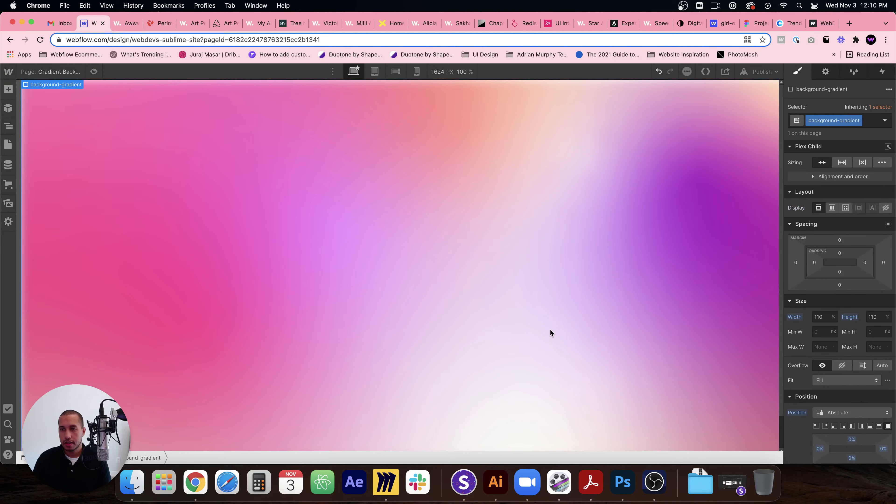
click(878, 318)
text(120)
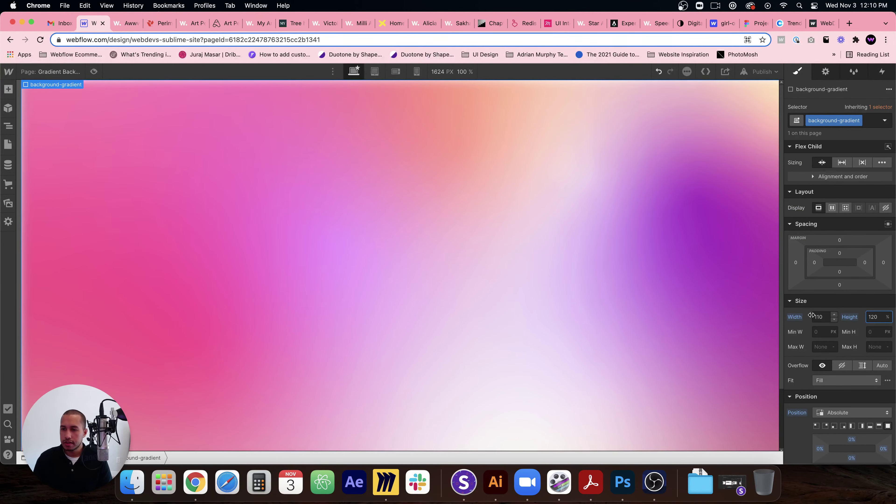
alt+click(799, 318)
alt+click(851, 317)
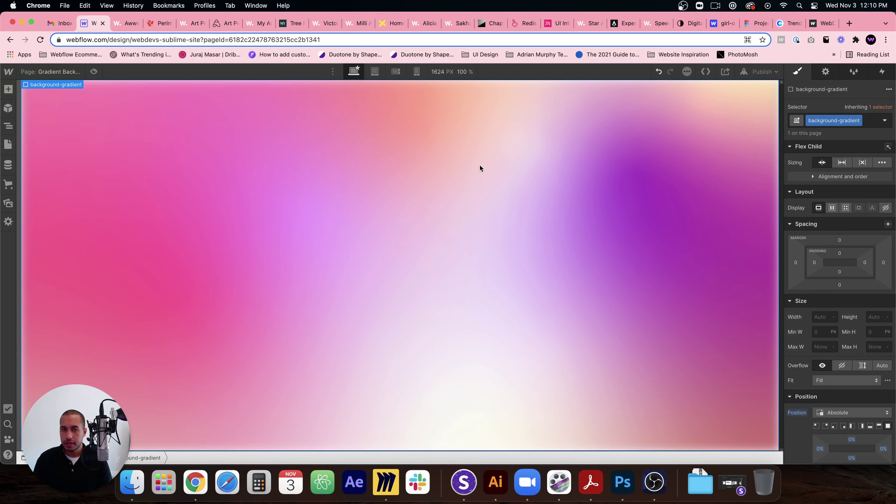
Reduce the background-gradient div's Blur filter radius to 5 px
scroll(870, 357, down, 10)
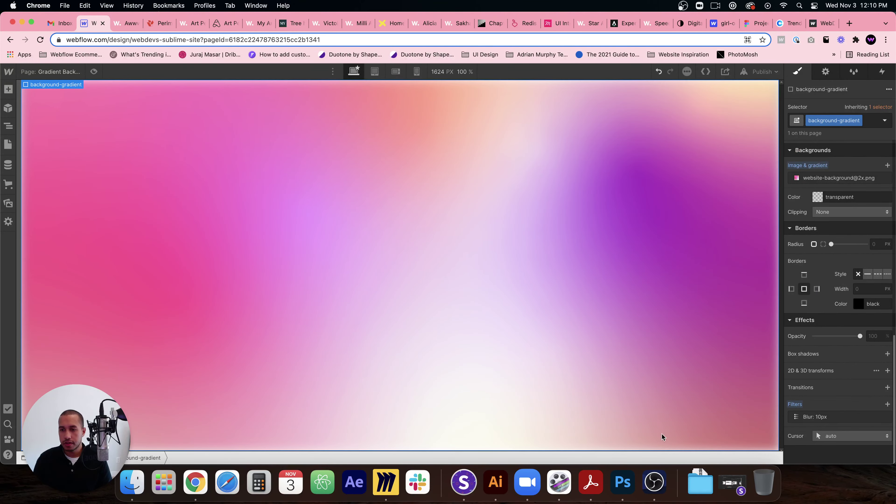
click(855, 417)
drag(842, 454, 825, 453)
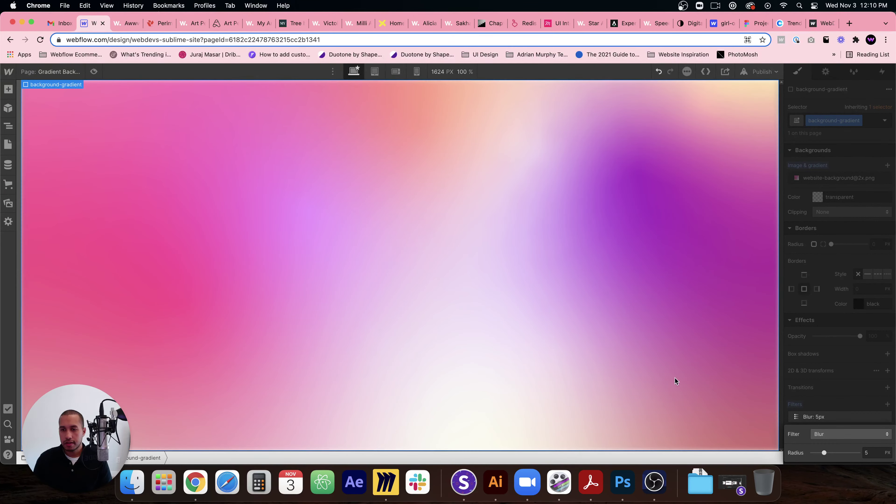
click(838, 382)
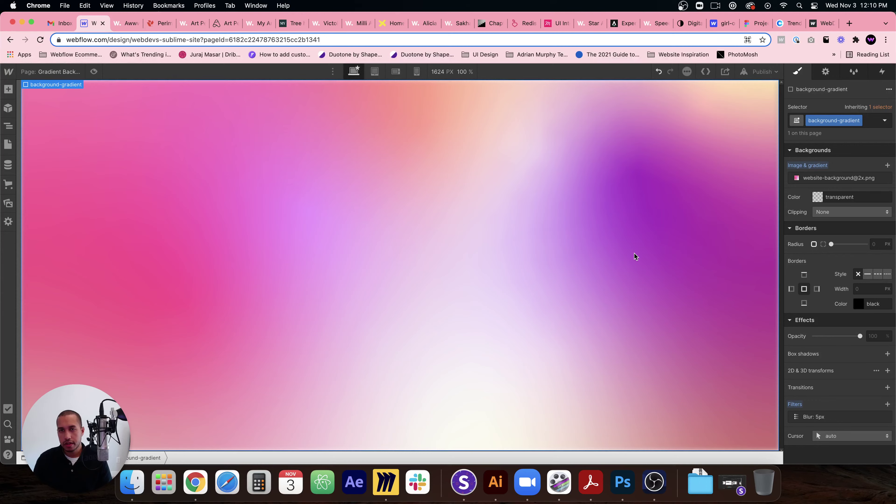
click(870, 177)
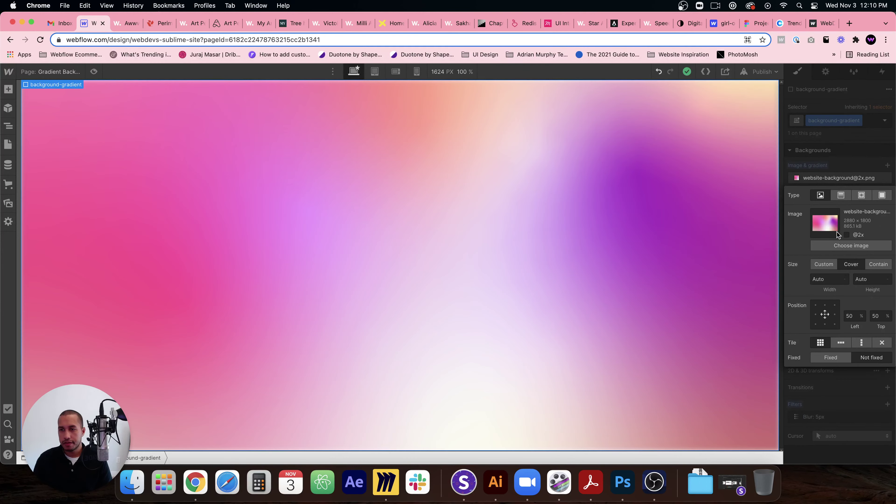
click(832, 268)
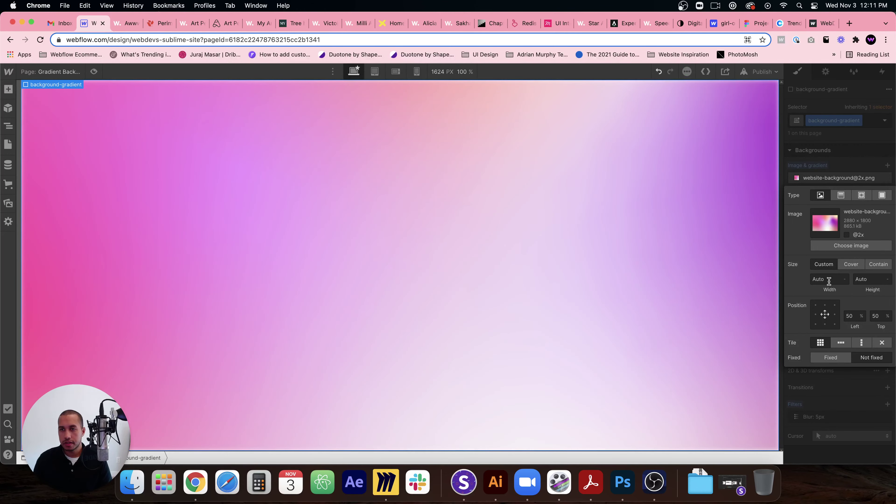
click(839, 268)
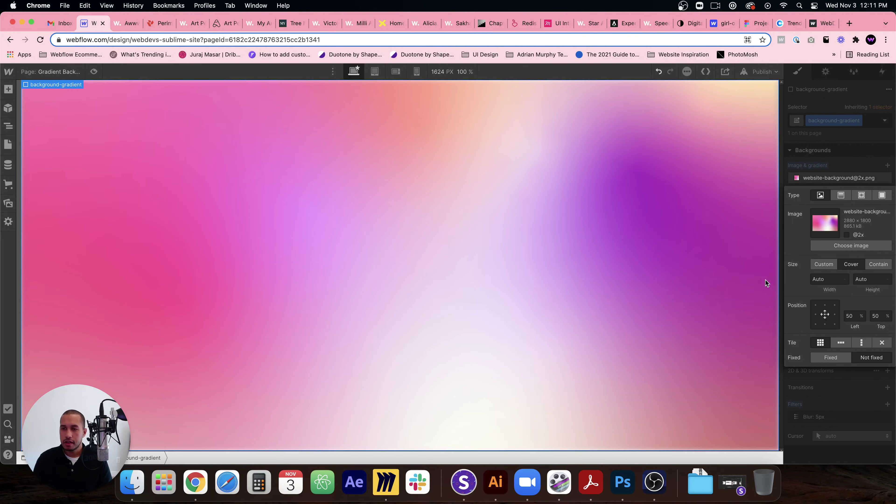
click(820, 152)
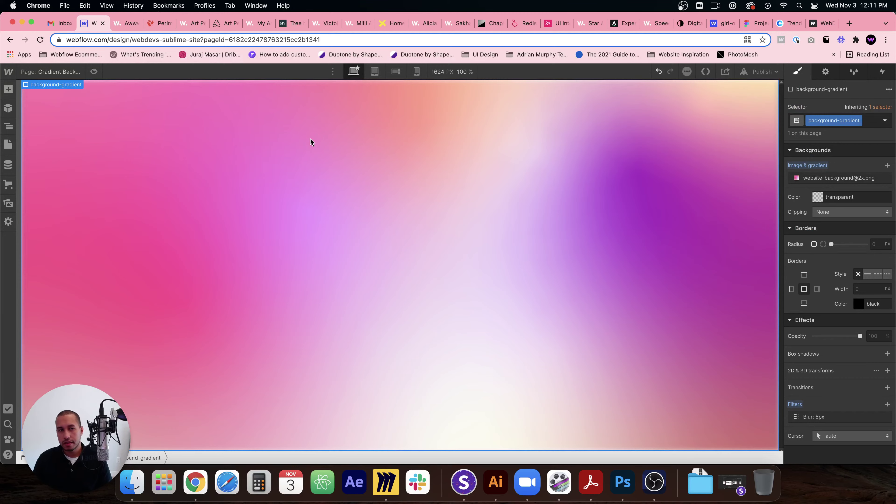
Preview the page to check the blurred edges, and review the section-two settings back in the designer
key(super+shift+p)
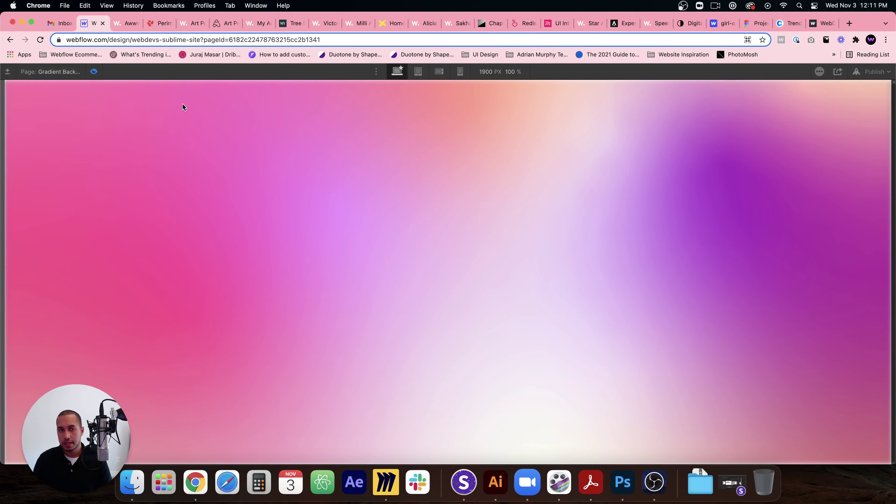
click(93, 72)
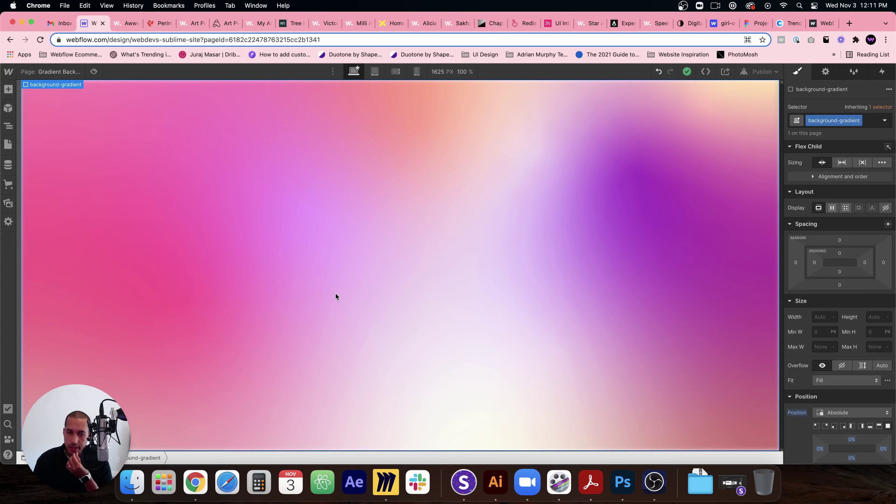
click(82, 458)
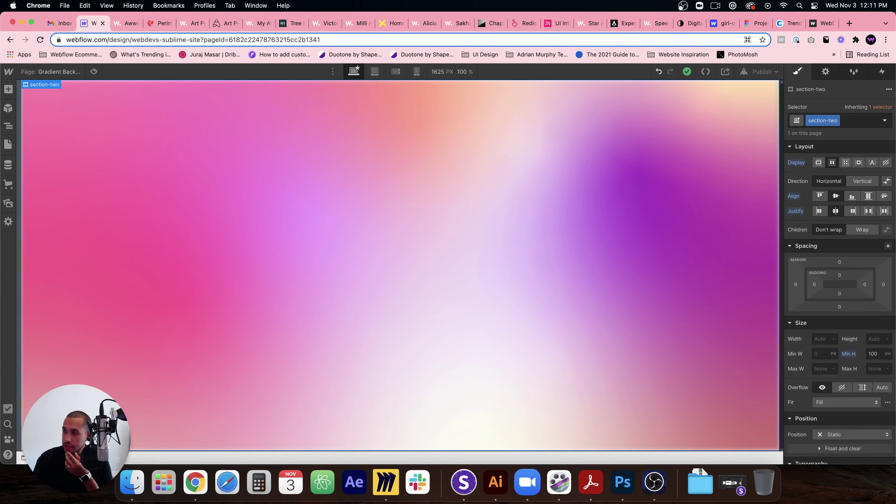
click(471, 230)
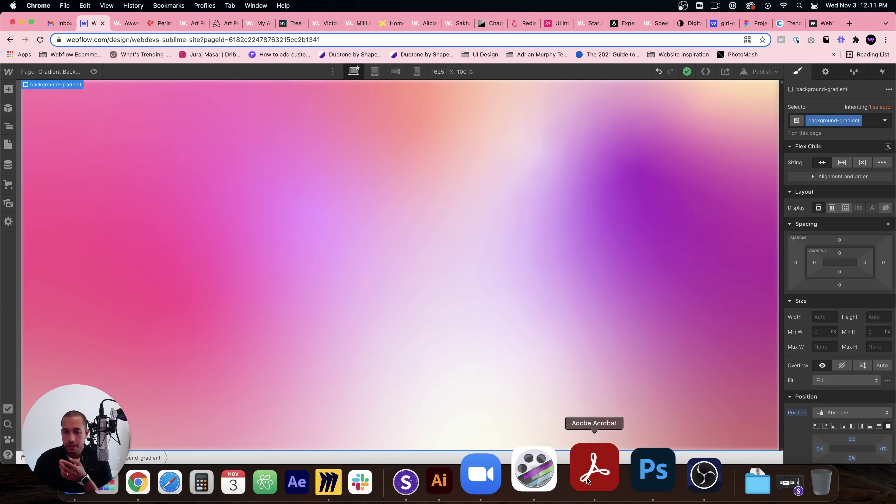
Switch to Illustrator and enlarge the gradient rectangle proportionally to 1600 × 1000 px so it extends past the artboard
click(497, 477)
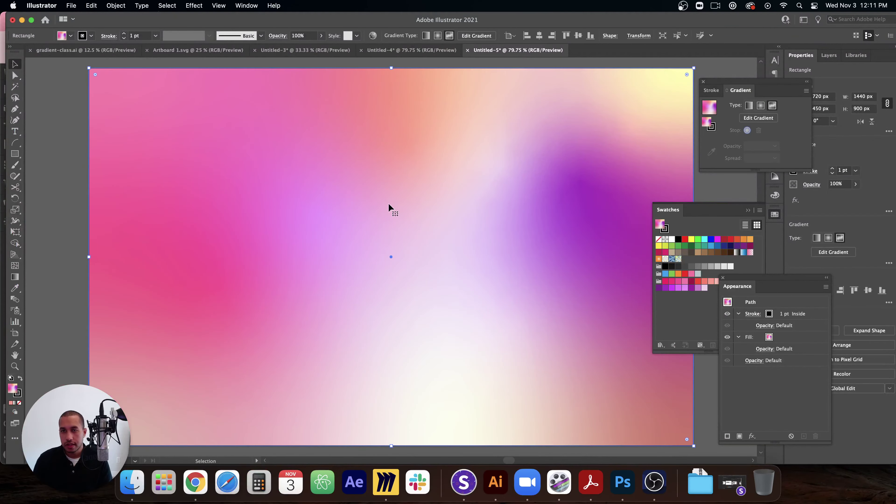
click(865, 97)
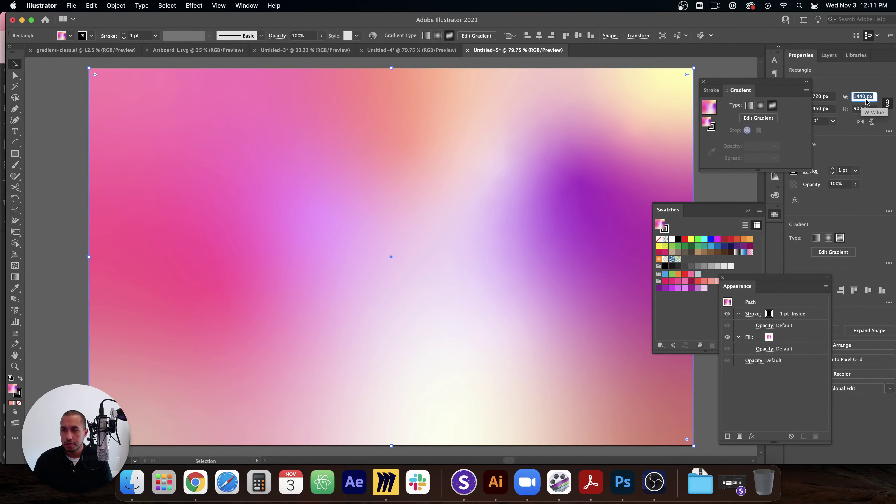
text(1500)
key(Tab)
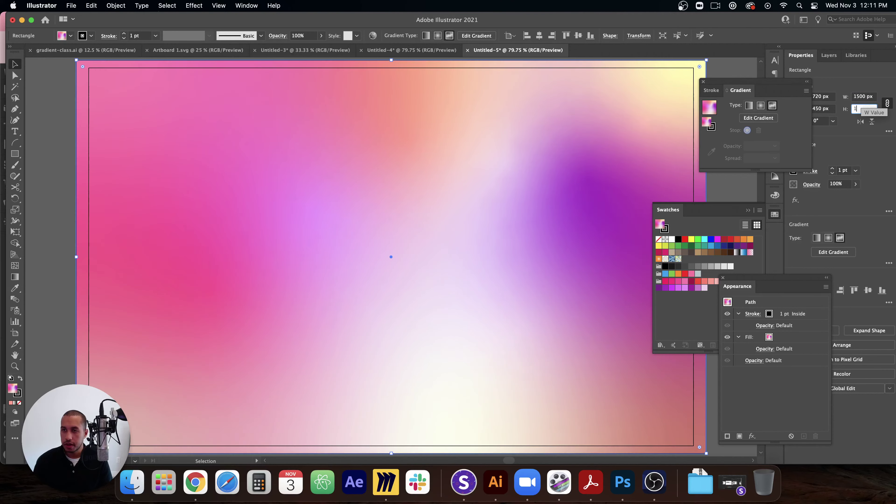
text(100)
key(Return)
click(864, 108)
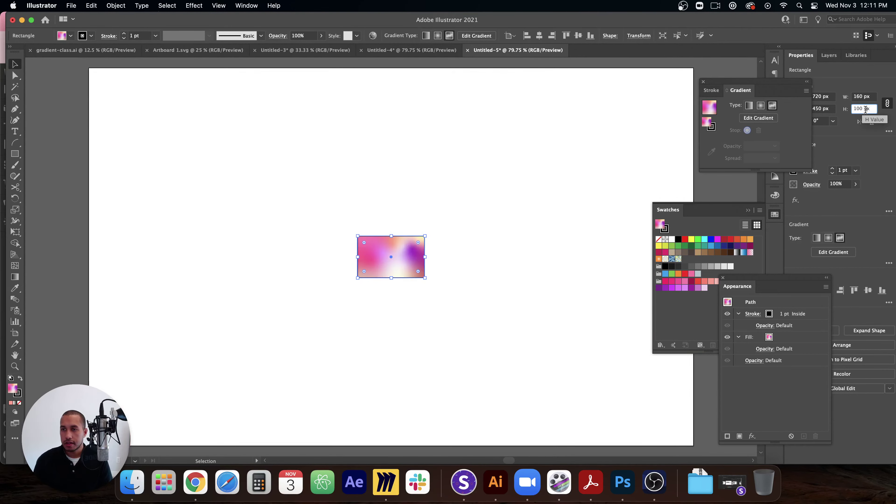
text(1)
key(Return)
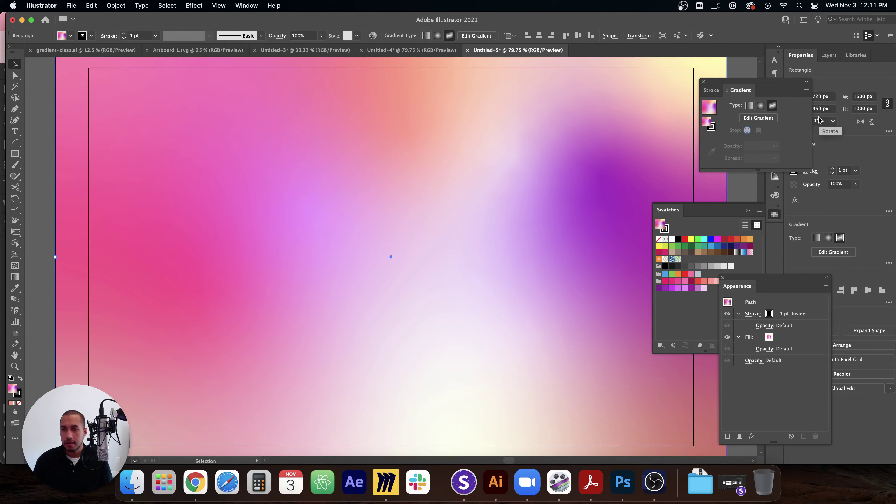
Apply a Gaussian Blur effect to the enlarged gradient rectangle, moving the Appearance panel out of the way
drag(804, 280, 747, 274)
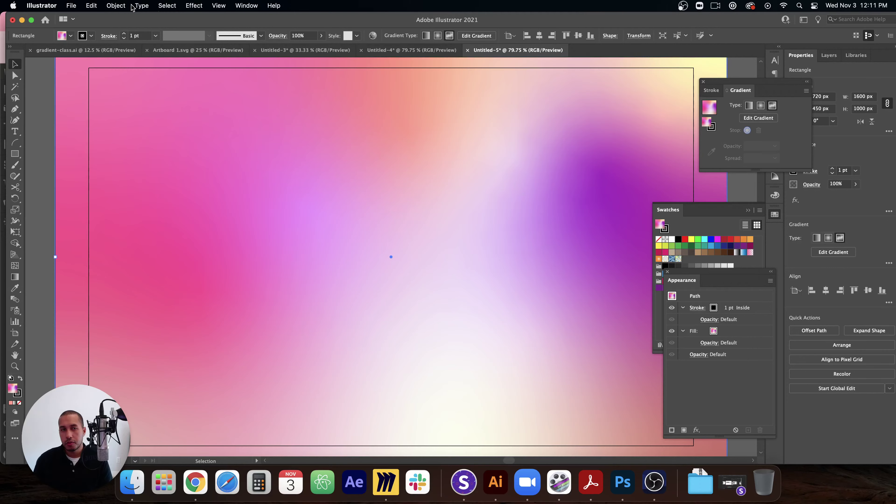
click(190, 6)
mouse_move(240, 209)
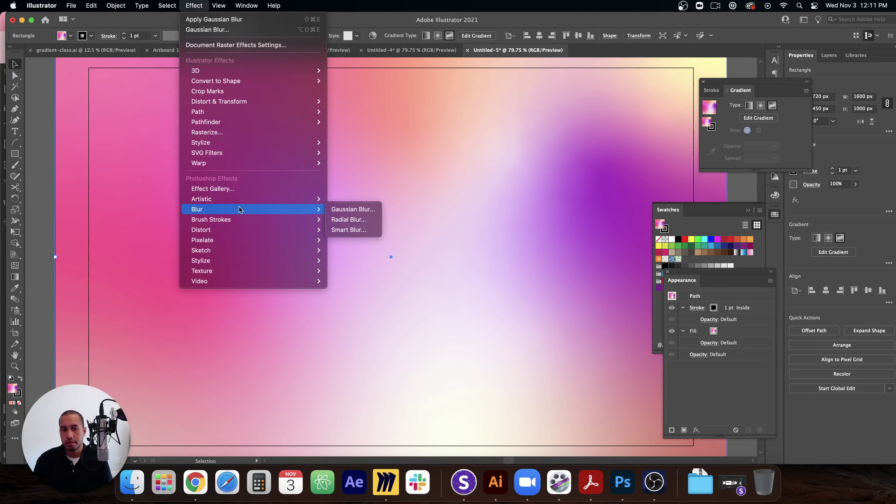
click(346, 210)
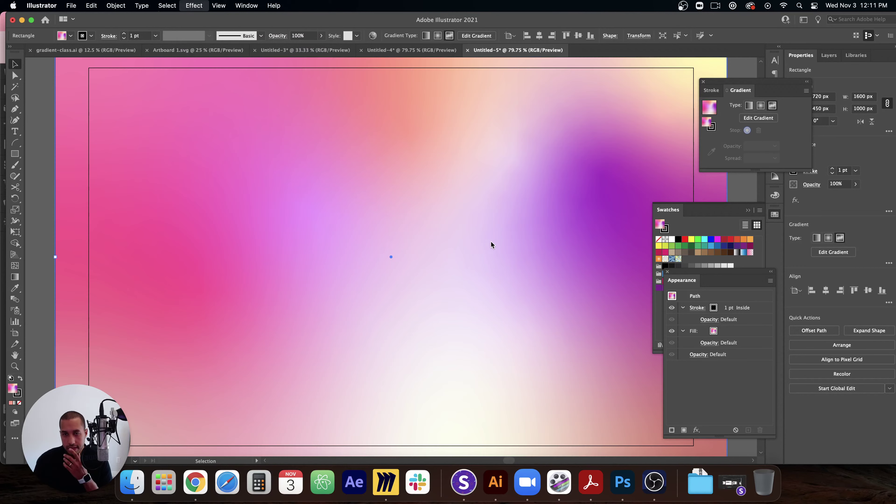
click(490, 273)
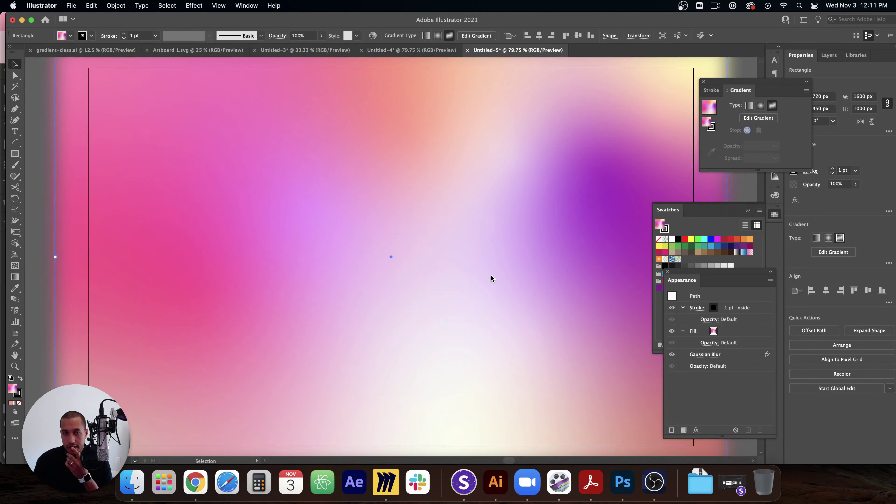
click(69, 5)
mouse_move(114, 192)
click(212, 193)
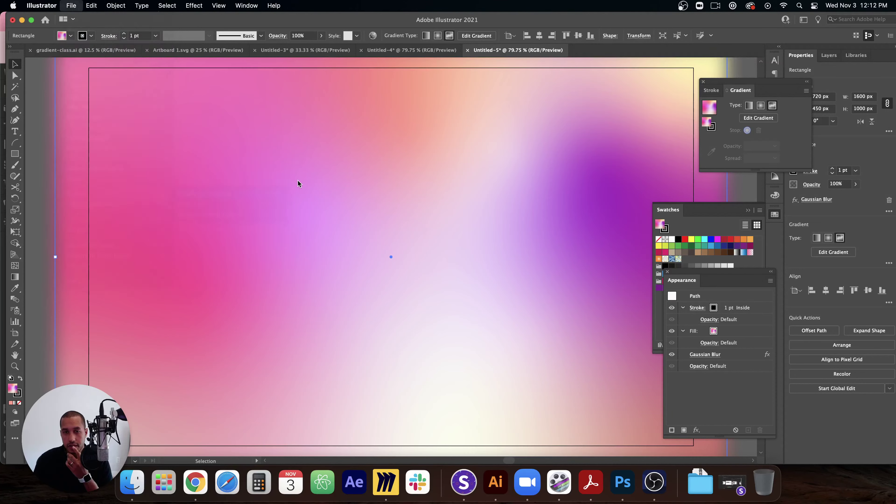
click(615, 359)
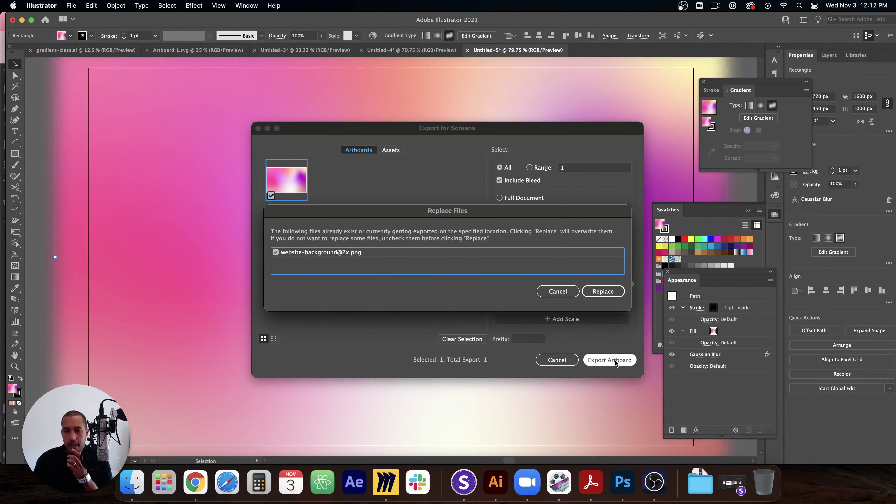
click(547, 295)
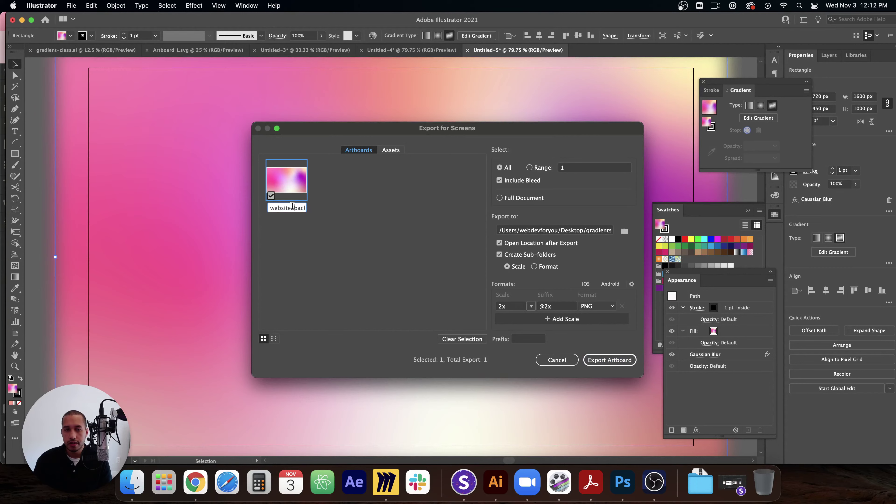
Rename the artboard to website-background-blur for the export
double_click(287, 210)
key(Right)
text(-)
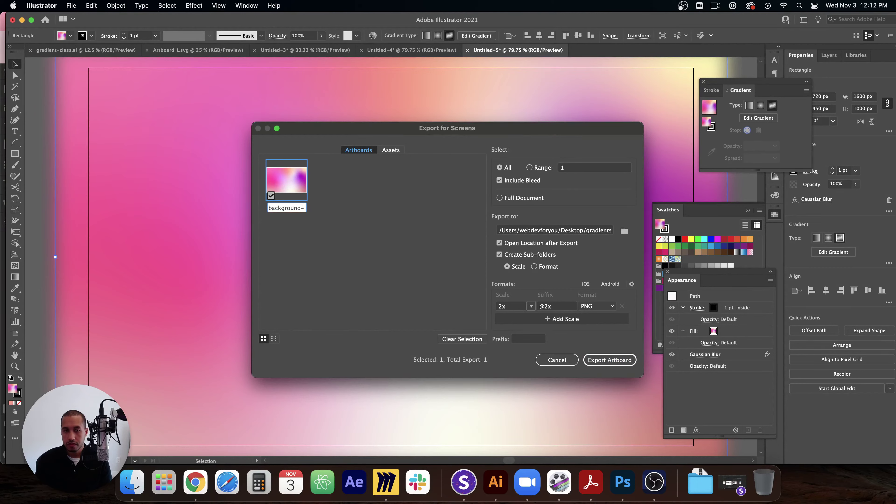
text(blur)
key(Return)
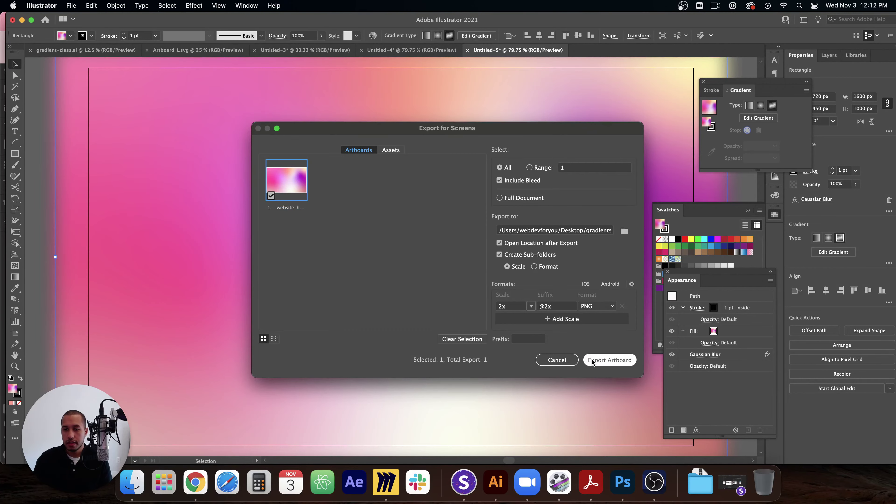
click(609, 360)
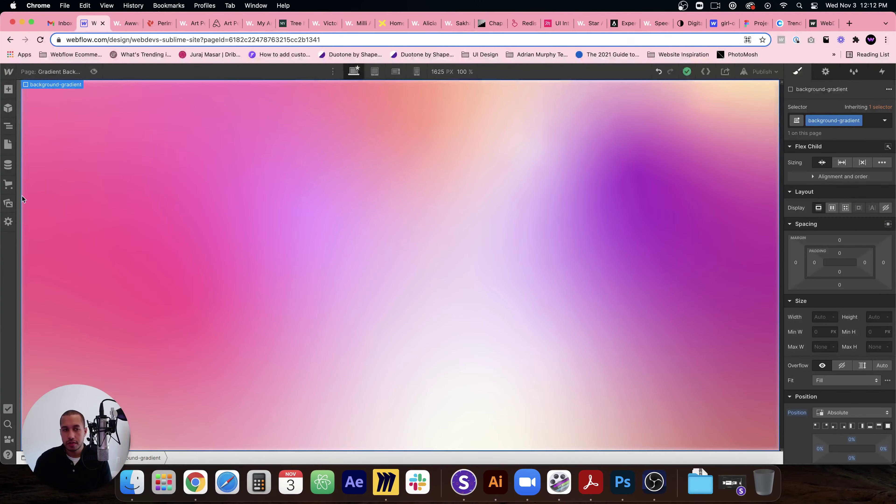
click(8, 203)
click(132, 482)
double_click(377, 135)
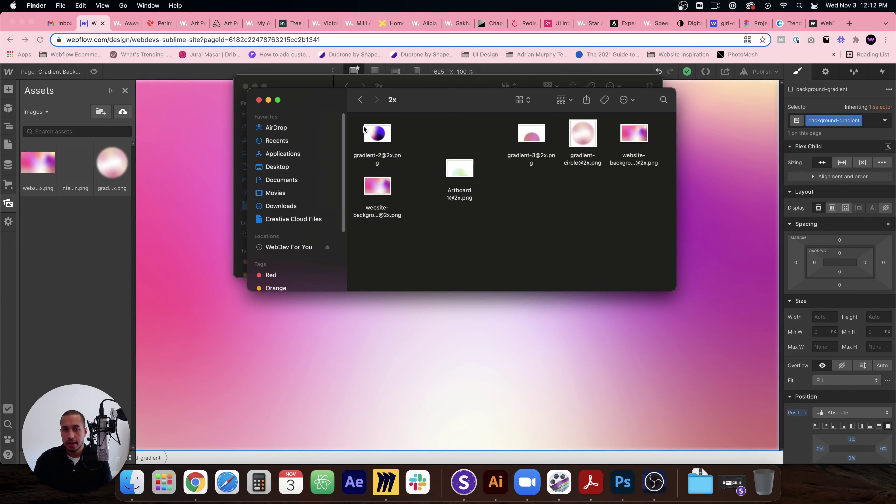
click(373, 190)
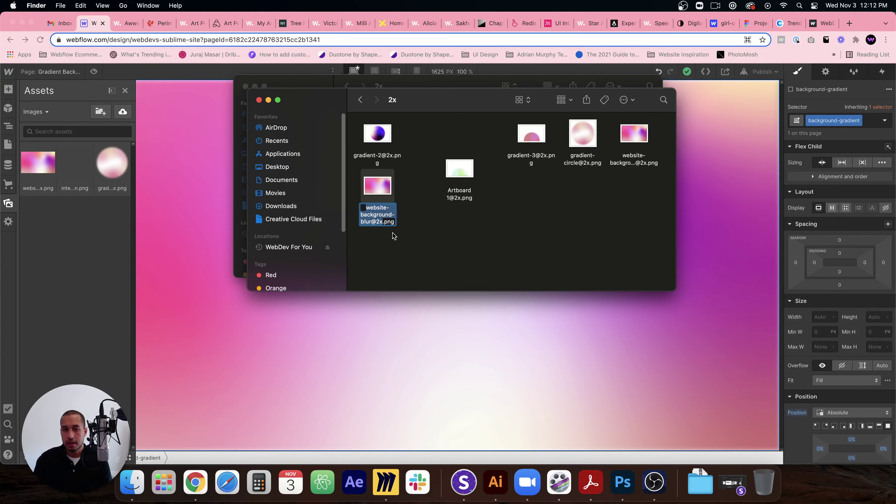
drag(379, 212, 55, 259)
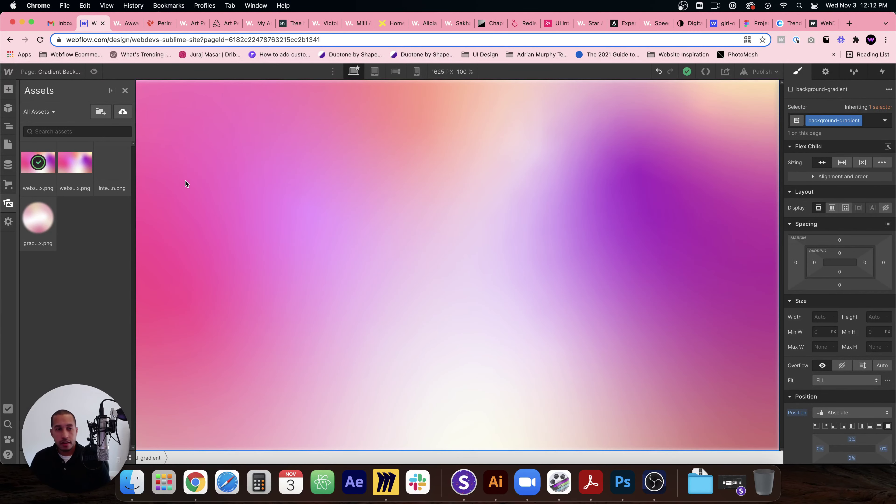
click(378, 168)
scroll(840, 288, down, 3)
scroll(844, 318, down, 10)
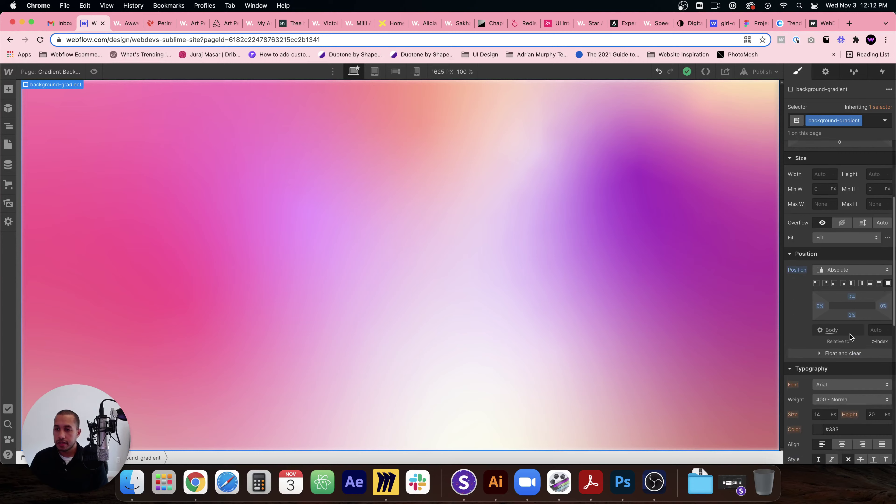
click(843, 354)
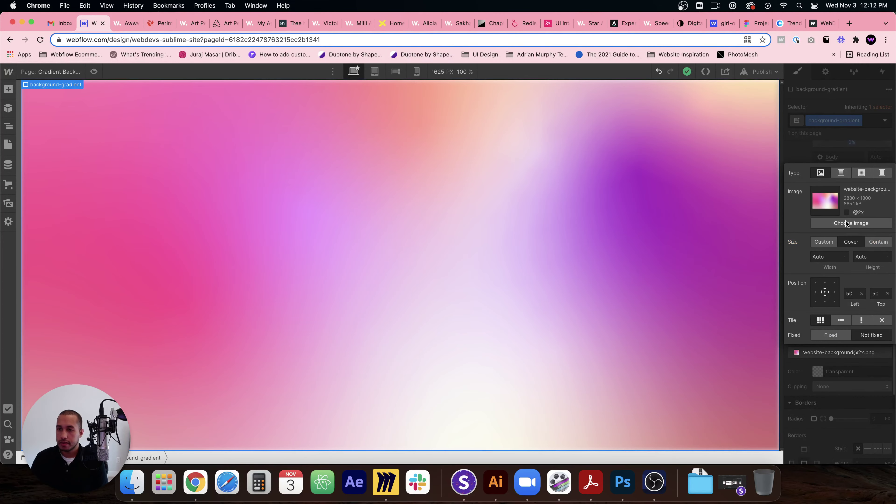
click(851, 223)
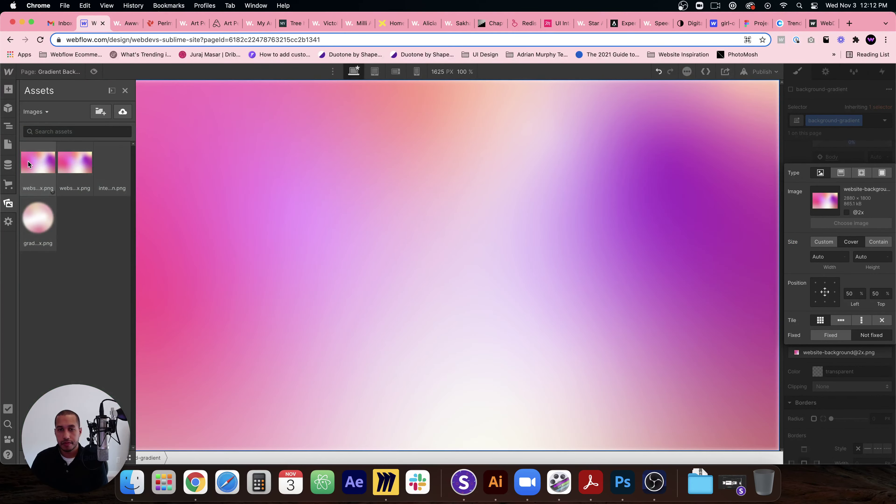
click(28, 164)
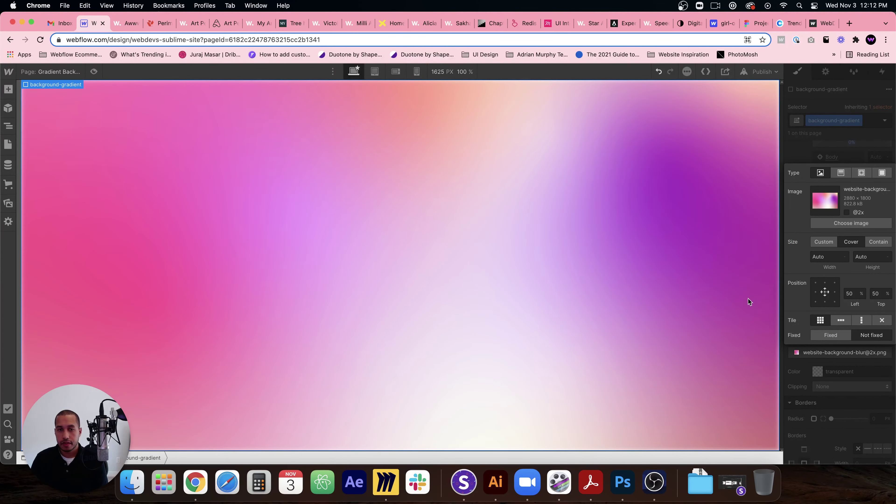
click(881, 322)
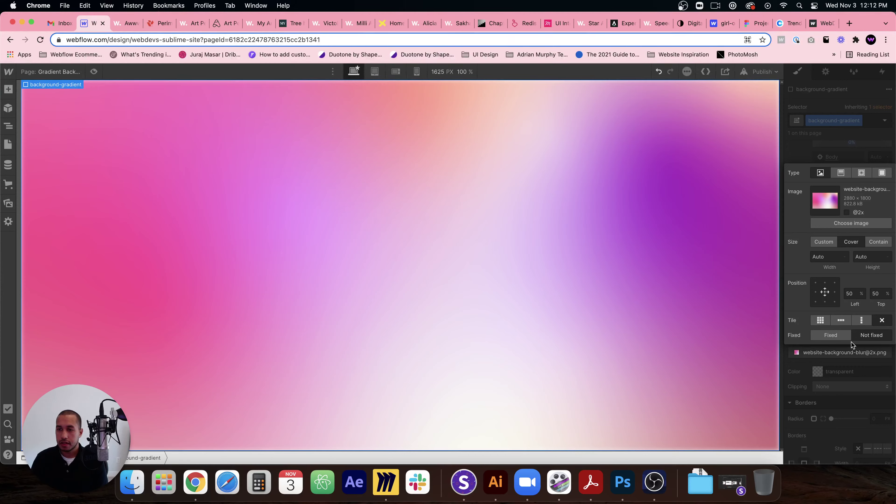
click(846, 213)
click(846, 212)
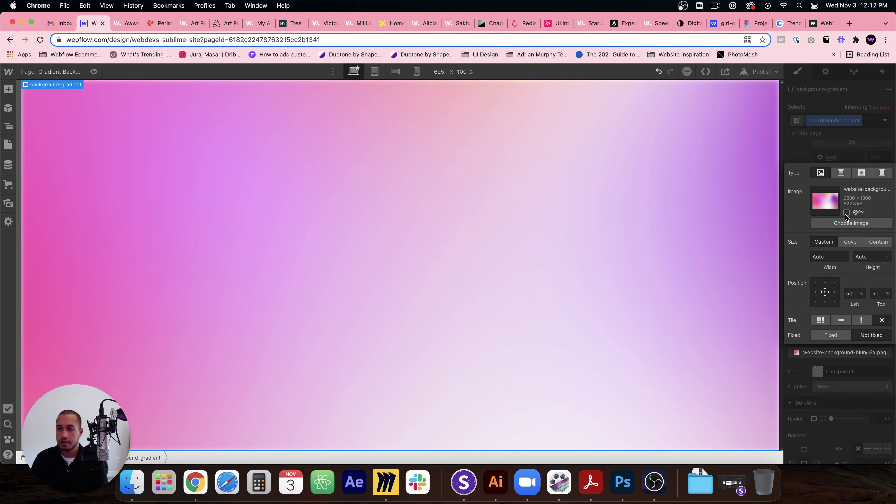
scroll(852, 395, down, 5)
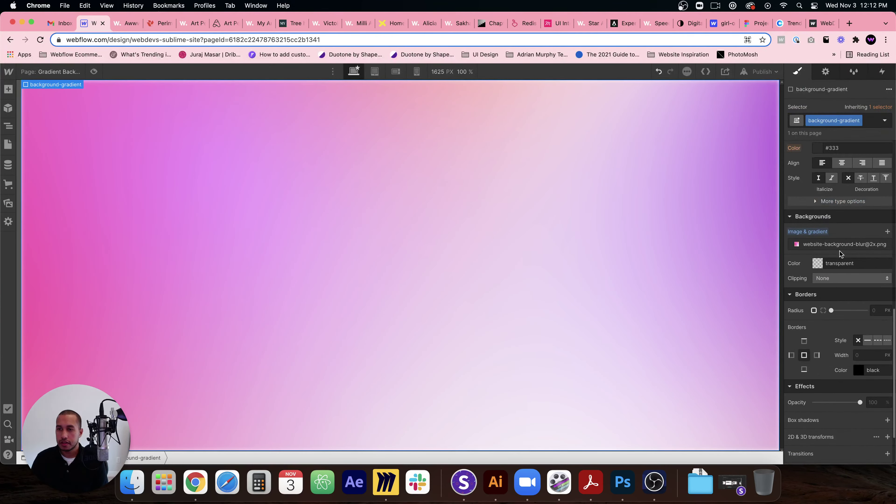
click(847, 241)
click(848, 334)
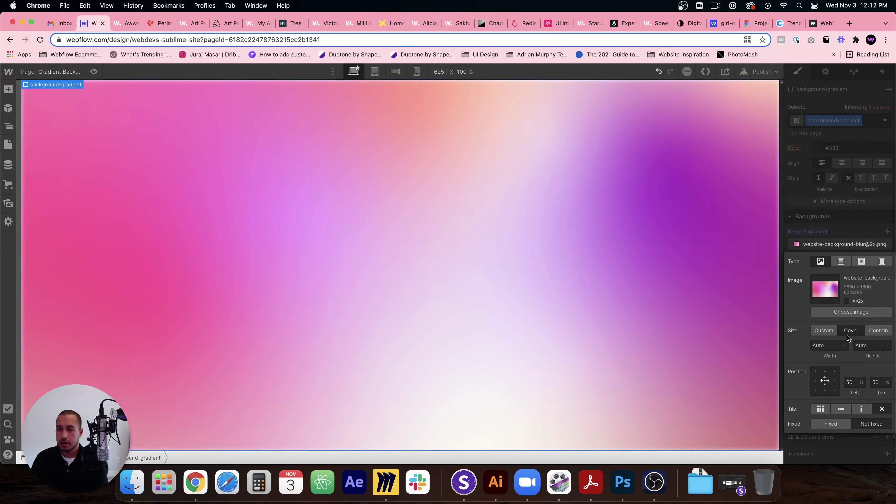
click(835, 233)
Hide the 5px blur filter on the background-gradient element
scroll(871, 248, down, 2)
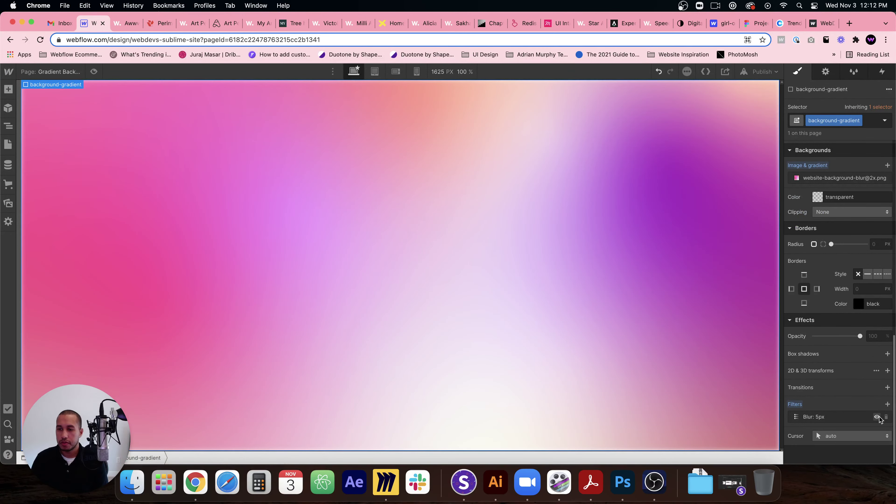
click(877, 417)
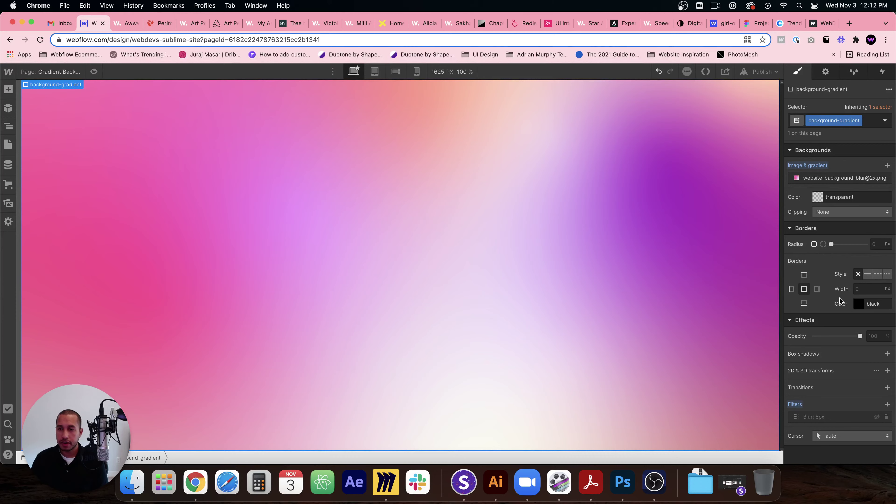
scroll(847, 243, up, 1)
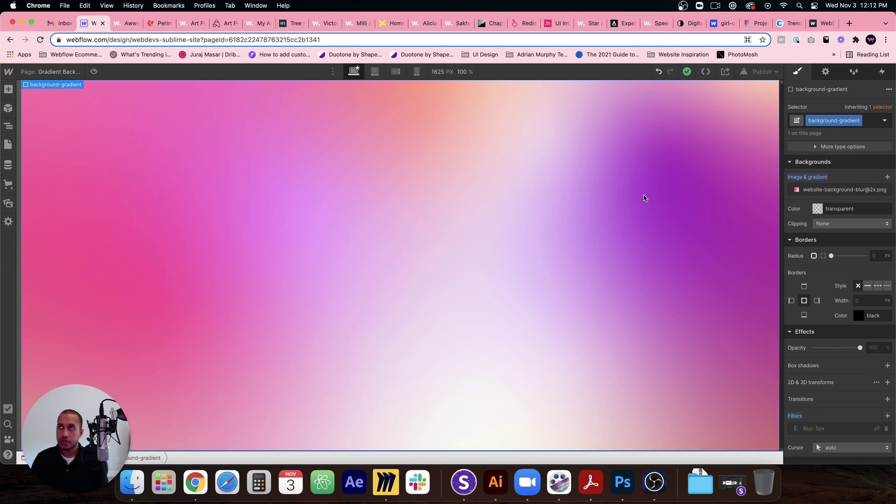
Add a div block inside section-two and give it the new class noise-overlay
key(z)
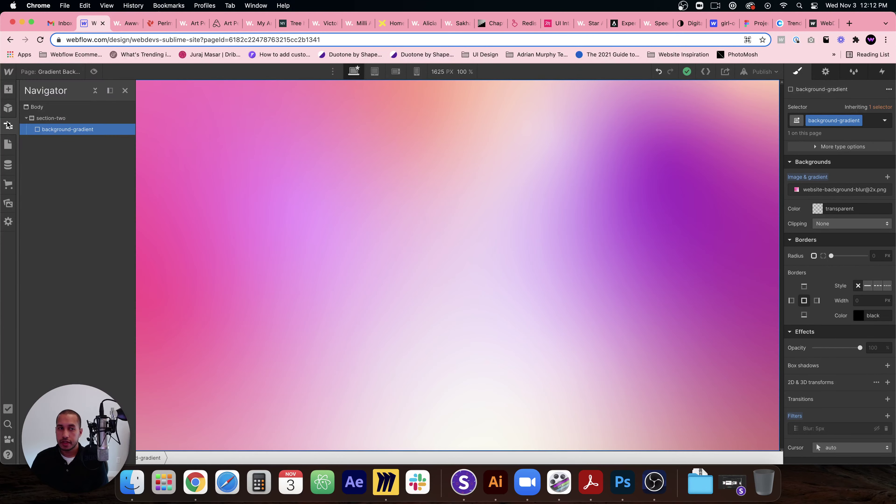
click(49, 118)
key(super+e)
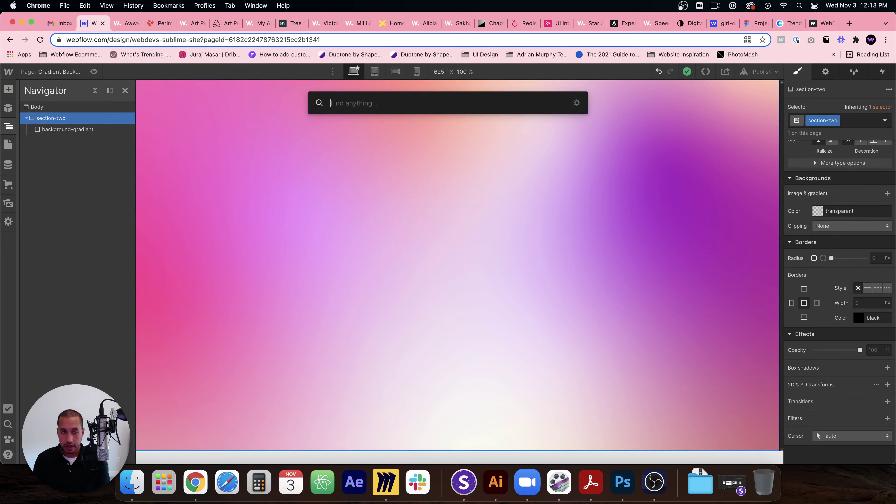
text(div)
key(Return)
click(838, 122)
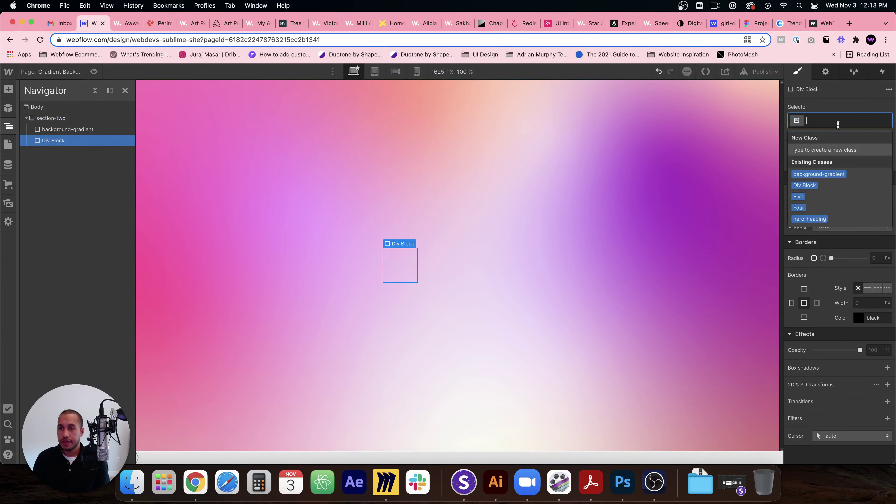
text(noise-o)
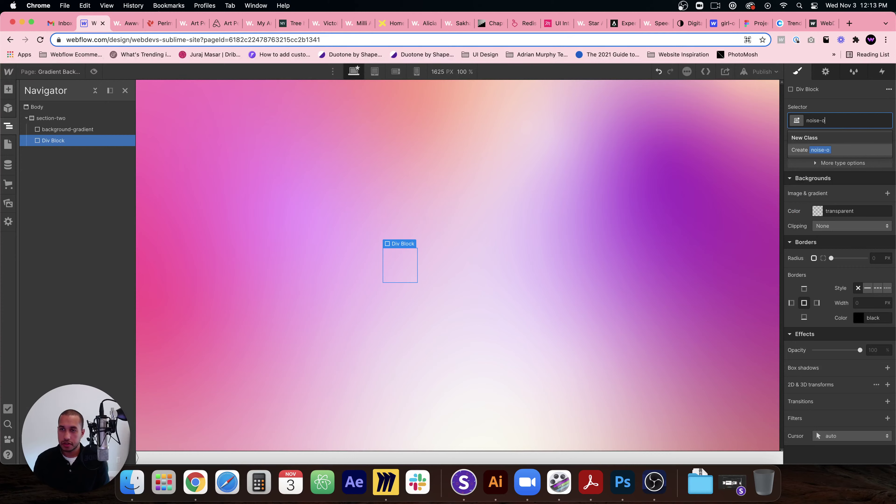
text(verlay)
key(Return)
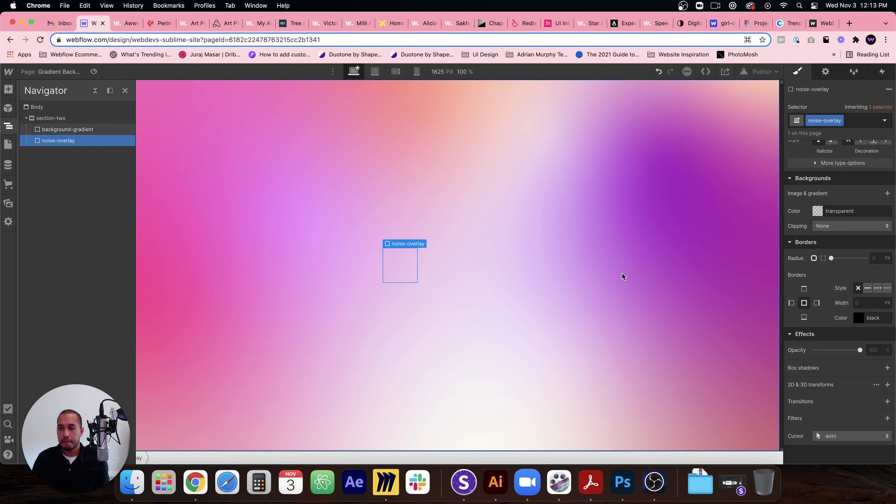
Set noise-overlay to absolute position with 0% offsets on all sides so it covers the section
scroll(853, 267, up, 5)
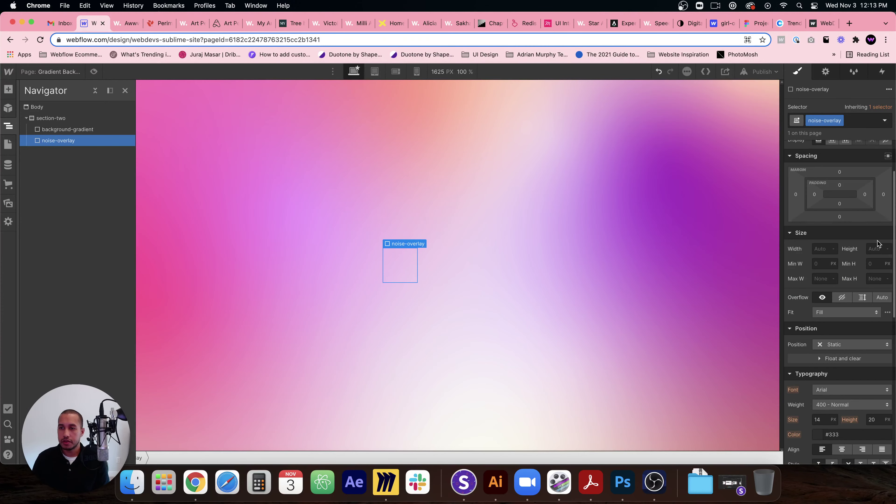
scroll(877, 244, up, 3)
click(847, 399)
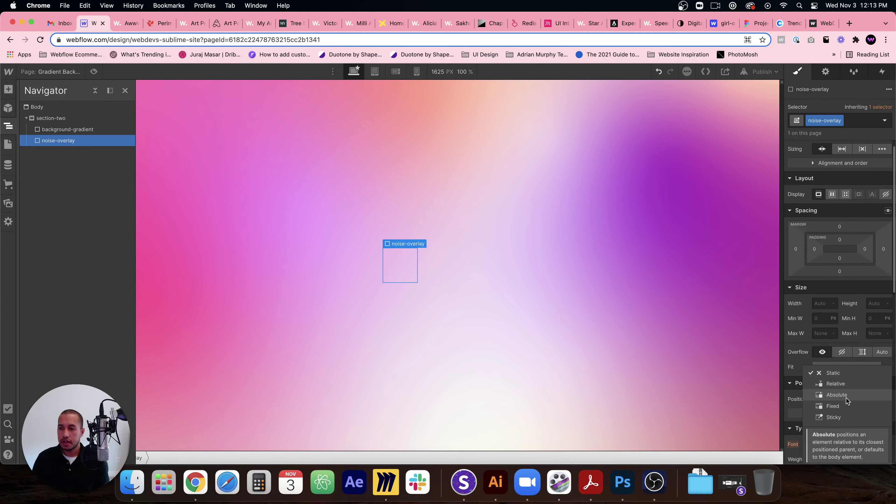
click(837, 395)
click(888, 410)
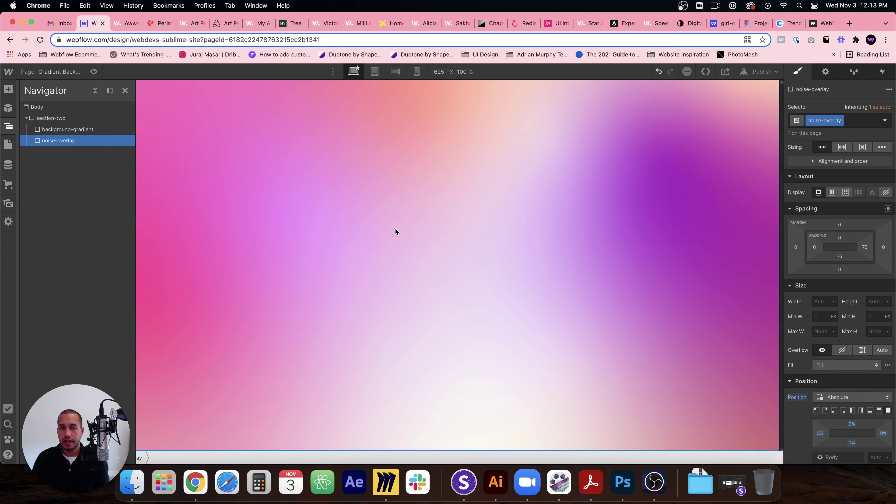
key(z)
scroll(836, 282, down, 10)
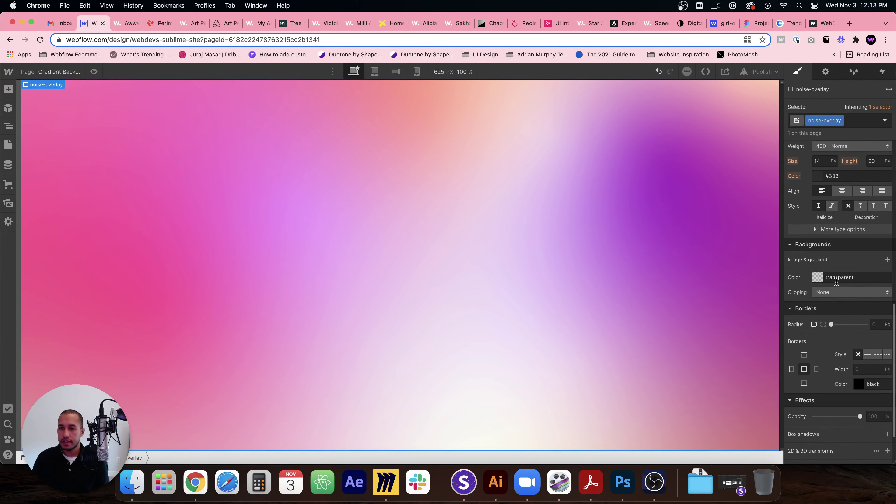
click(888, 260)
click(841, 341)
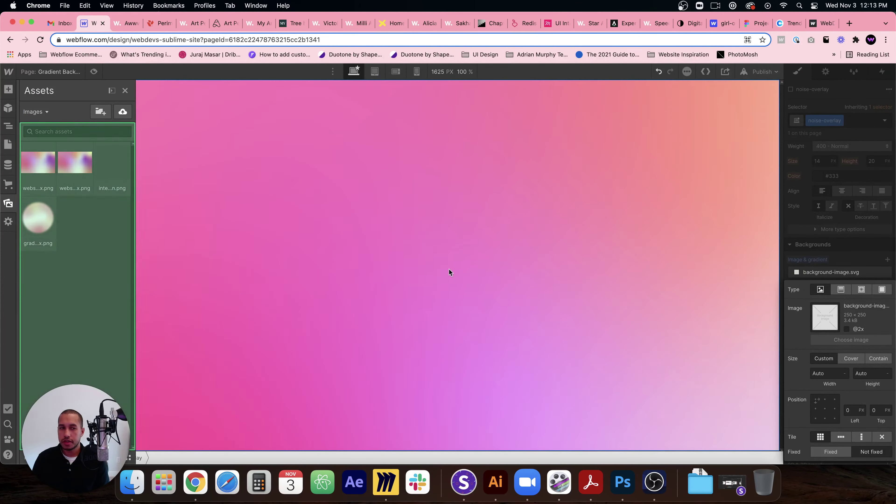
click(128, 169)
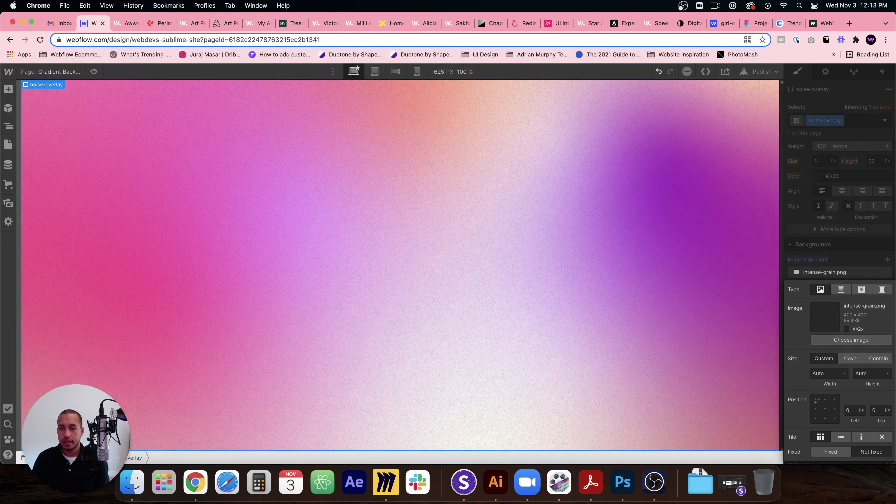
click(846, 329)
click(843, 261)
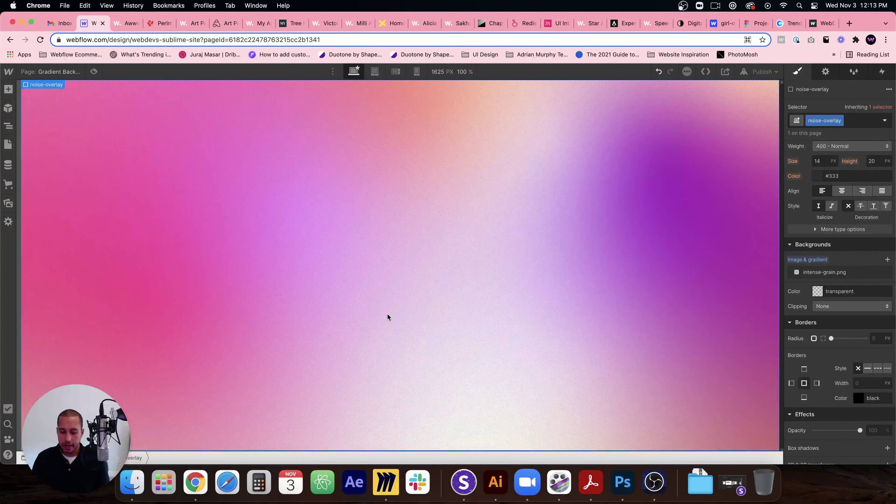
Add an H1 heading and move it out of noise-overlay to directly below it in section-two
key(super+e)
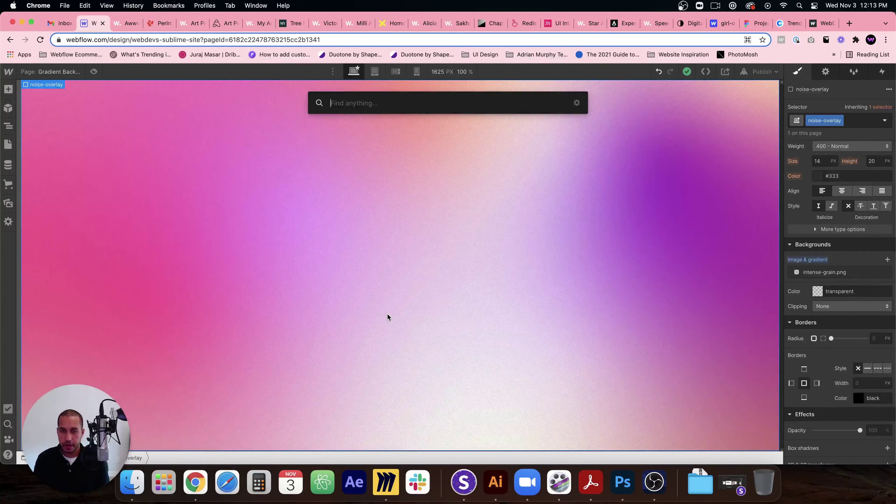
text(heading)
key(Return)
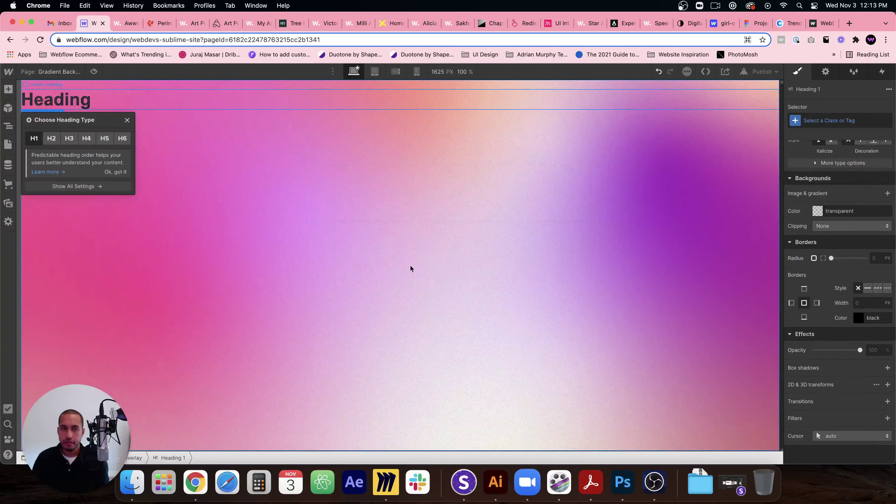
click(271, 147)
click(9, 125)
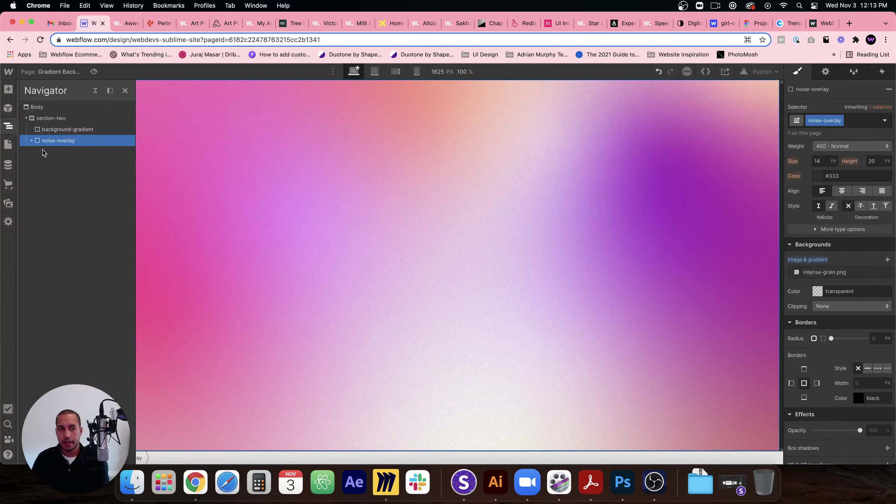
click(33, 141)
mouse_move(51, 152)
mouse_down()
mouse_move(40, 130)
mouse_move(46, 159)
mouse_move(56, 159)
mouse_up()
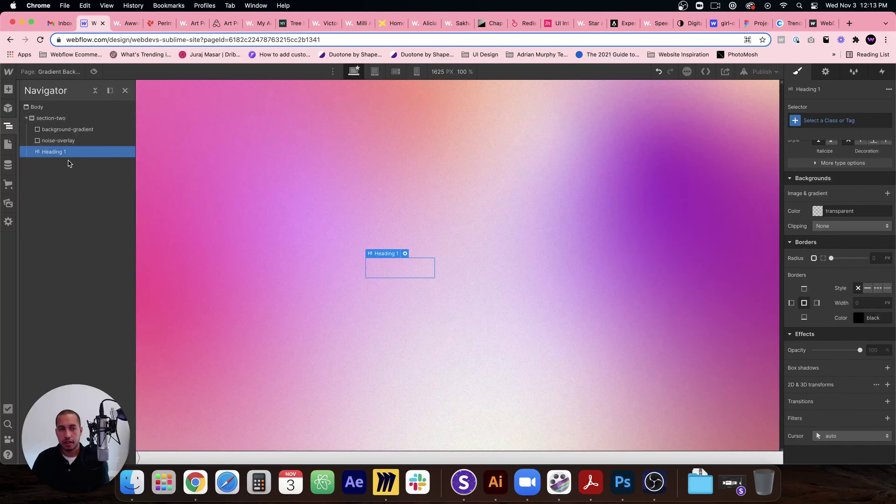
Set the heading's position to Relative
scroll(840, 270, up, 5)
click(836, 173)
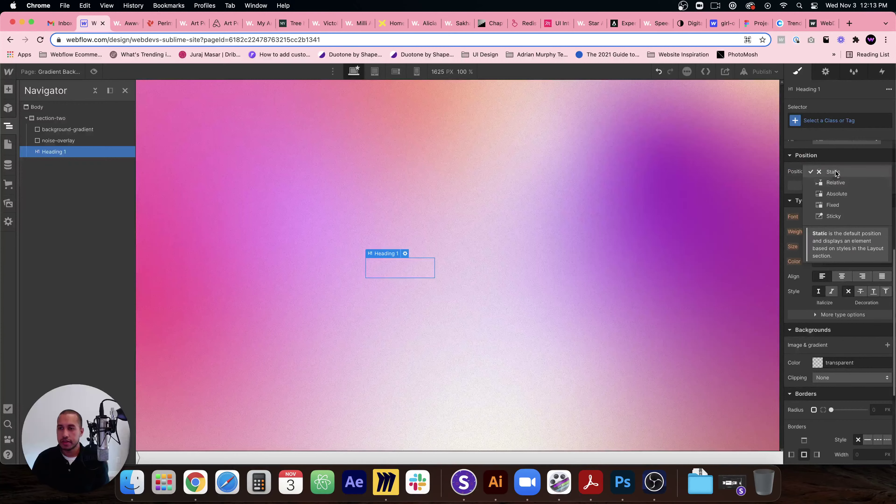
click(836, 183)
Replace the heading's placeholder text with "Bring your Designs to Life"
double_click(368, 278)
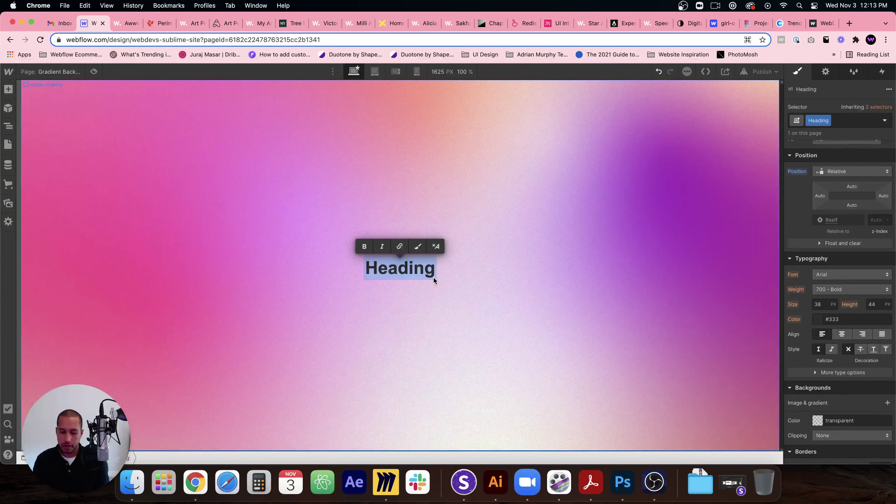
text(Bri)
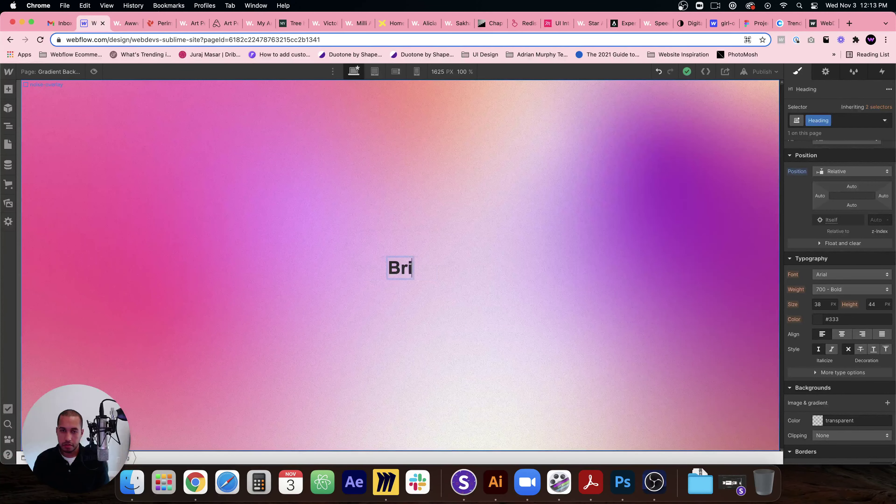
text(ng your Designs to )
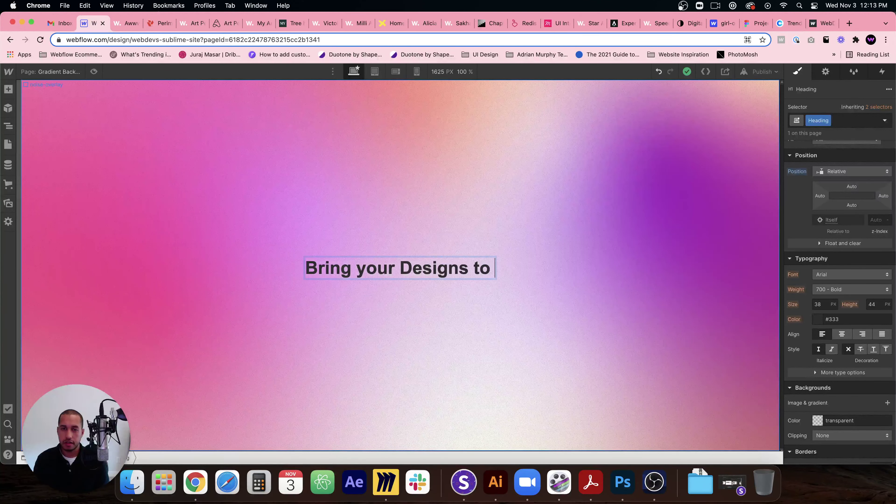
text(Life)
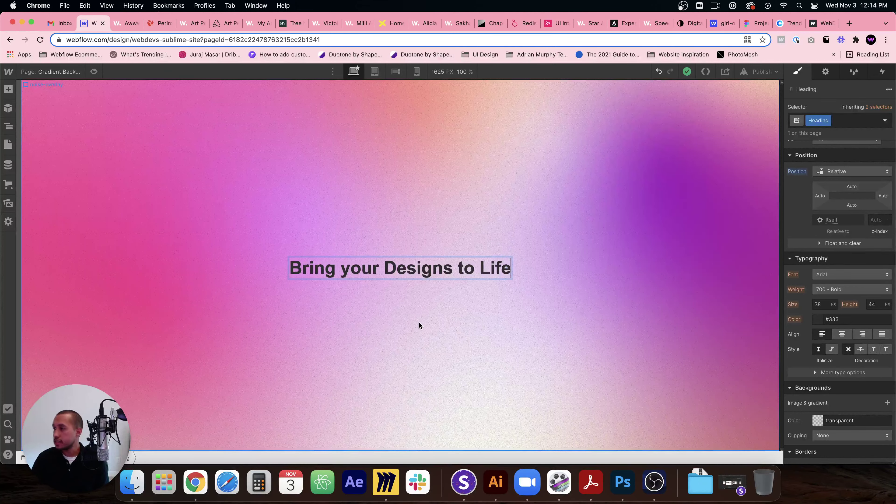
key(Escape)
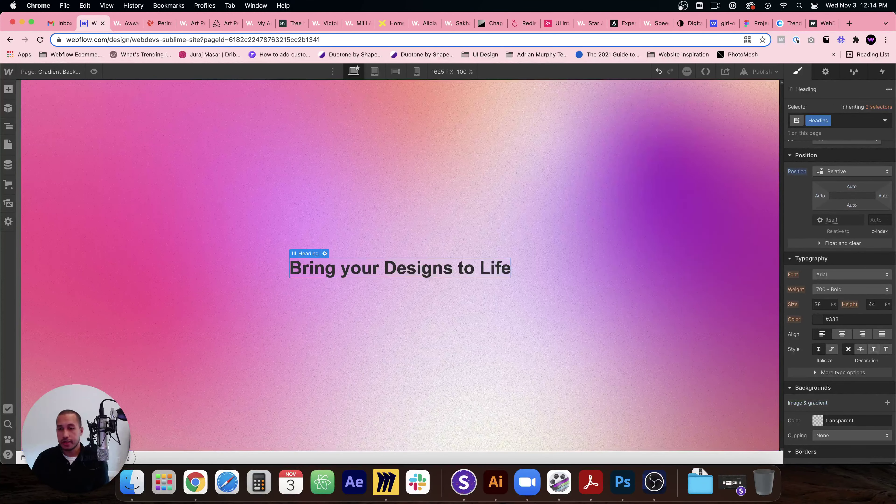
Set the heading's font to Syne and its size to 70 px
scroll(840, 229, down, 3)
click(852, 203)
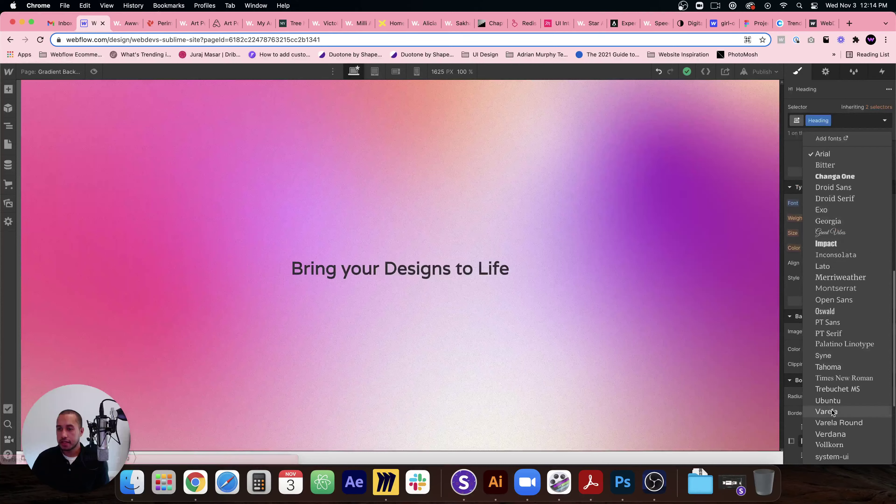
click(824, 355)
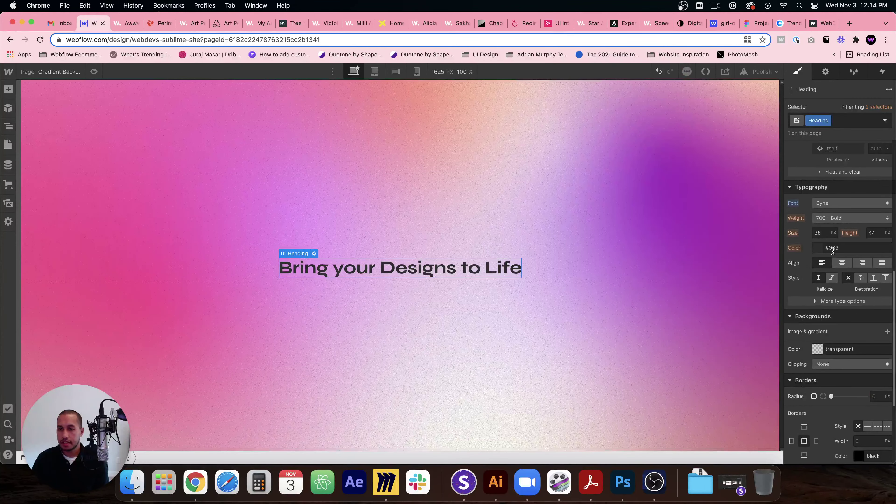
click(825, 234)
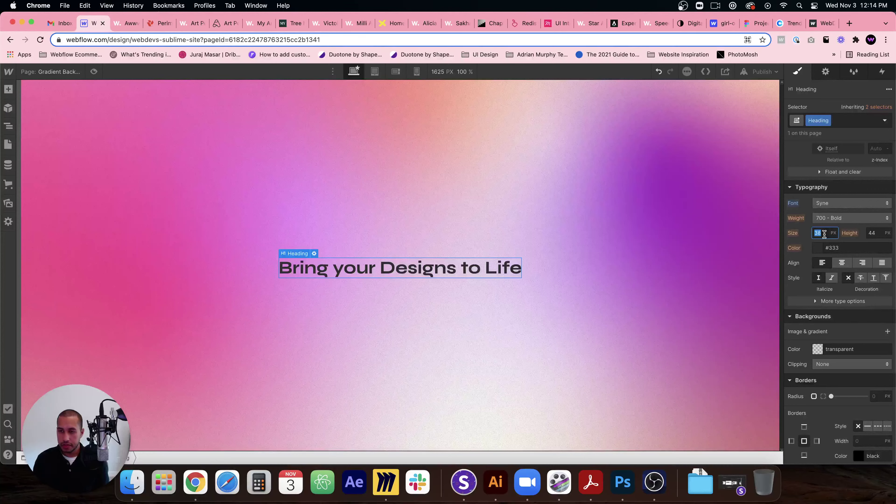
text(70)
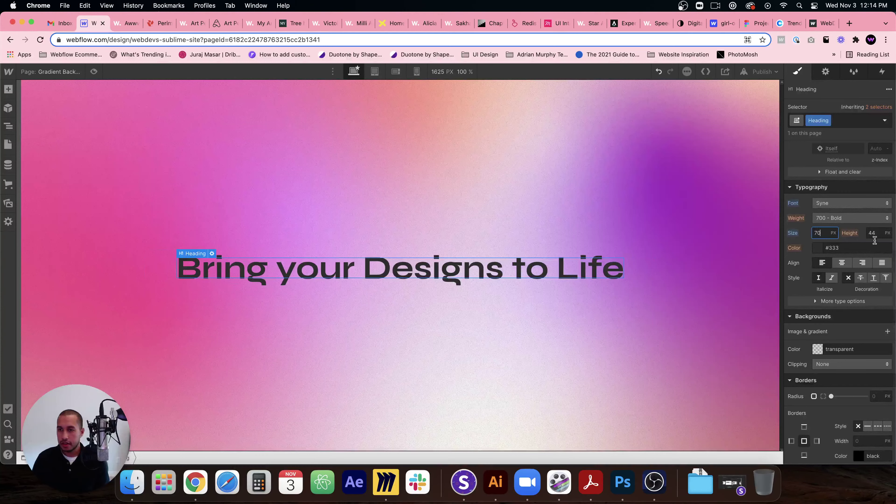
click(452, 224)
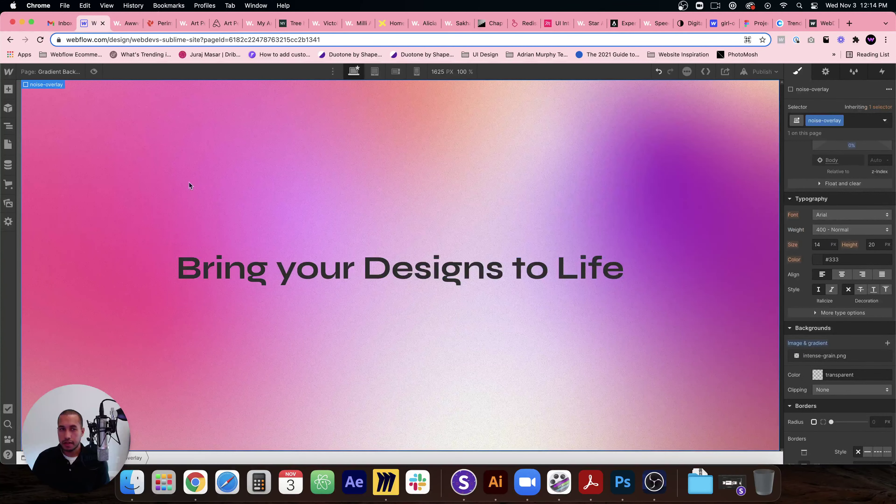
Change section-two's flex justification to start so its content sits at the left edge
click(8, 125)
click(51, 118)
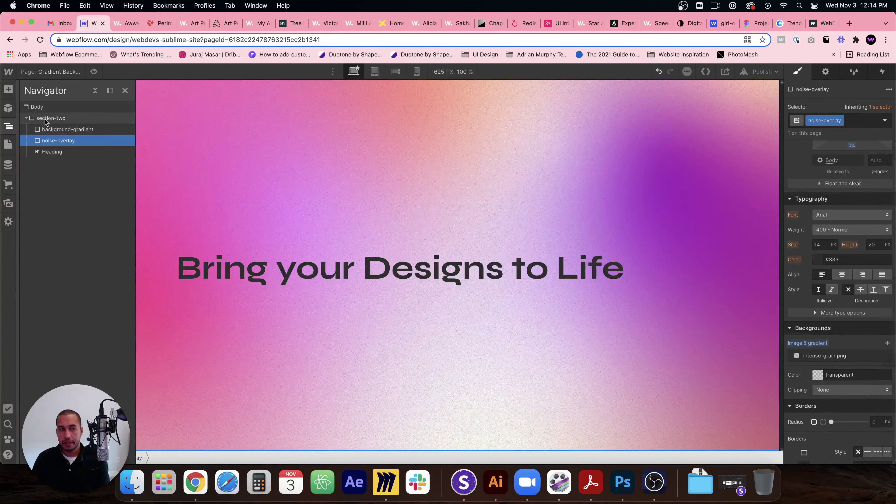
scroll(840, 212, up, 10)
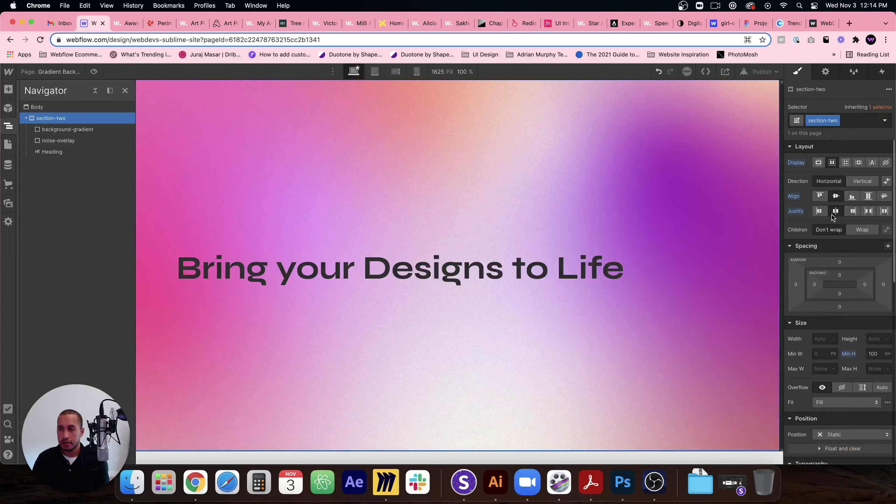
click(820, 211)
Set the heading's line height to 1.3
click(353, 269)
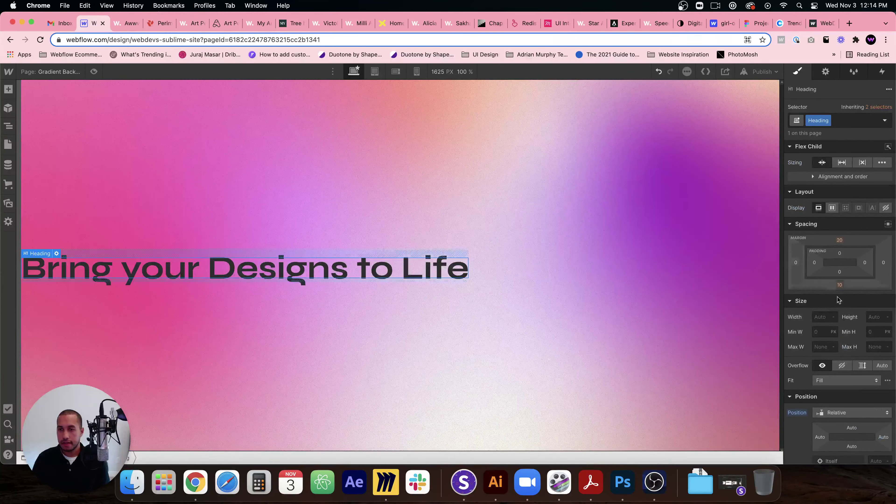
scroll(862, 386, down, 3)
scroll(863, 386, down, 6)
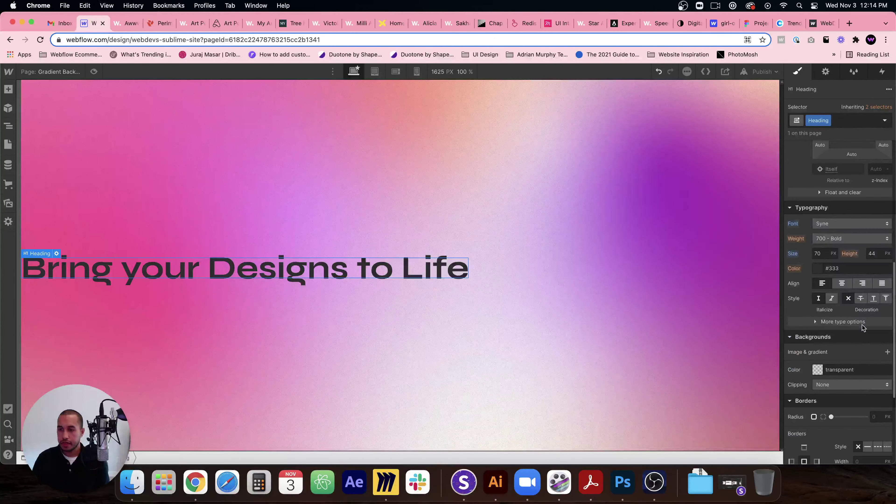
click(872, 254)
text(1.3)
key(Return)
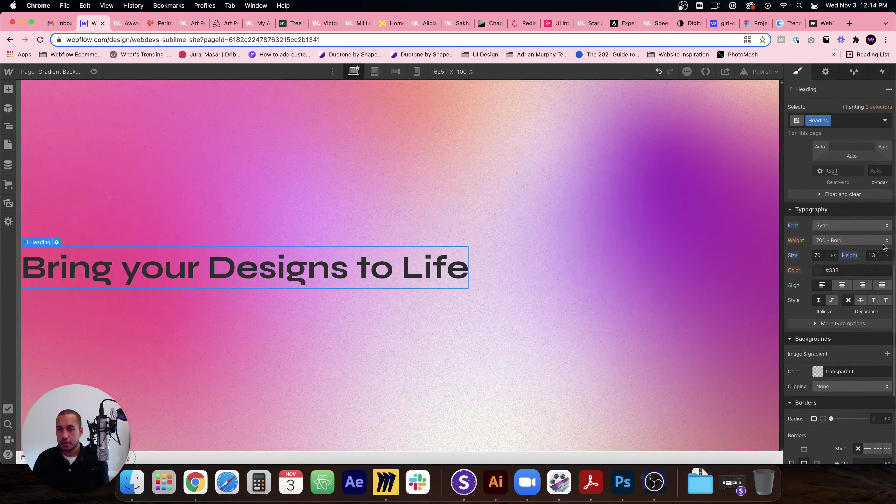
Give section-two 5vw of padding on both the left and right sides
scroll(789, 270, up, 6)
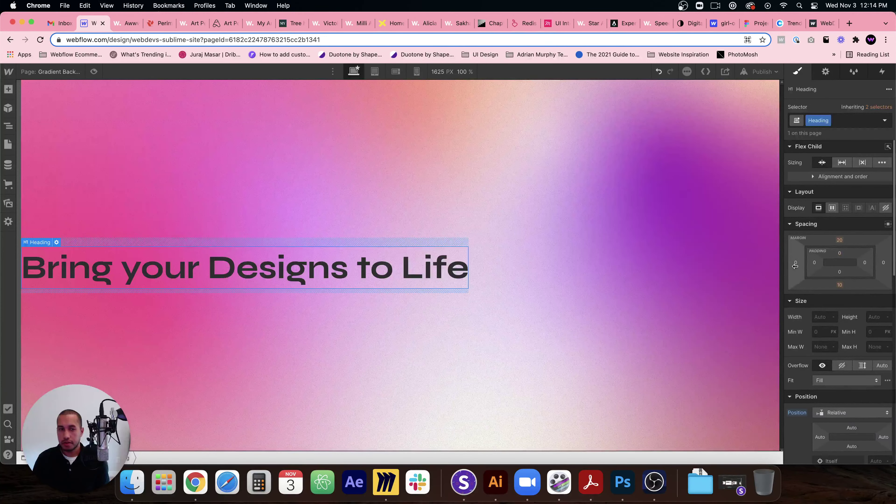
click(540, 242)
click(8, 125)
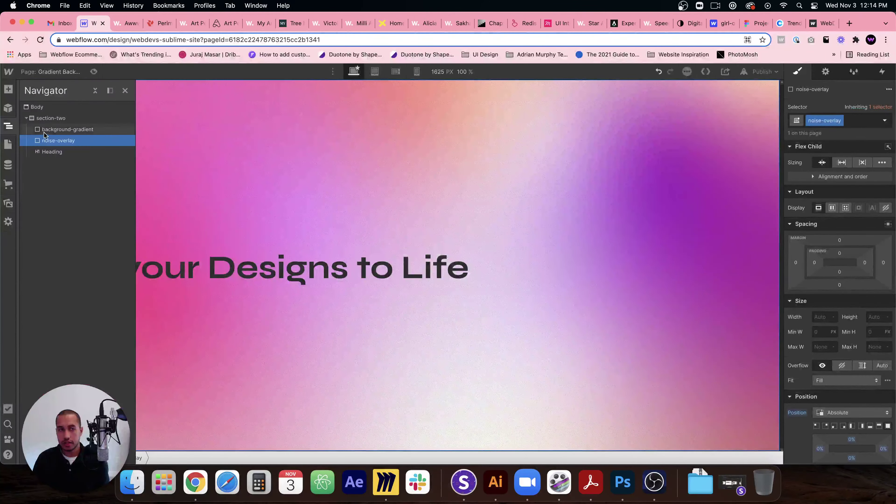
click(51, 118)
click(814, 285)
text(5)
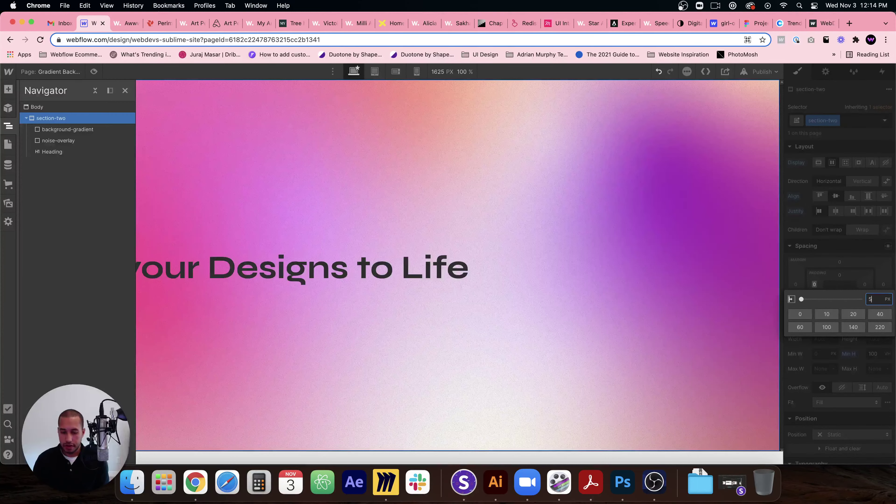
text(vw)
key(Return)
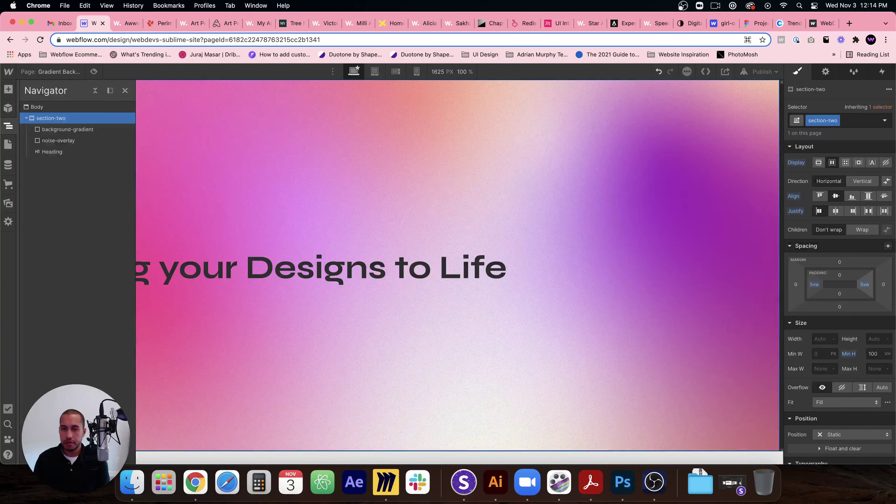
Change the word "Bring" in the heading to "Bringing"
click(515, 303)
click(304, 270)
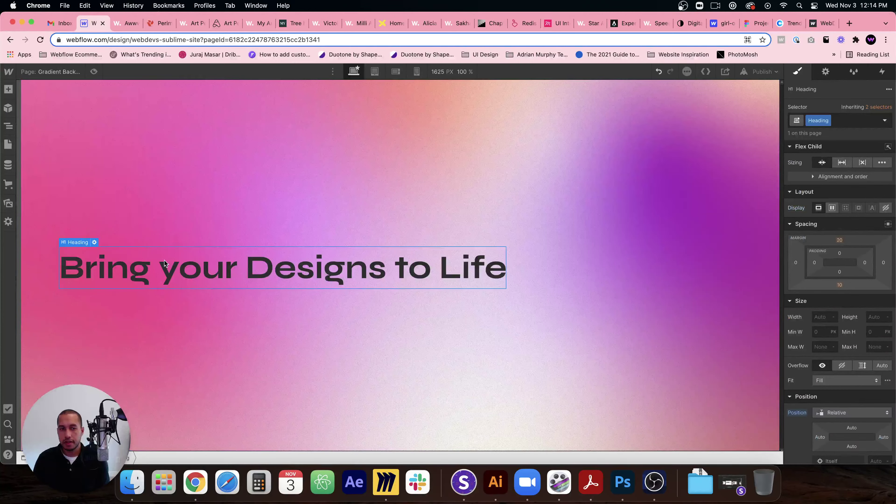
double_click(147, 264)
text(ing)
click(173, 314)
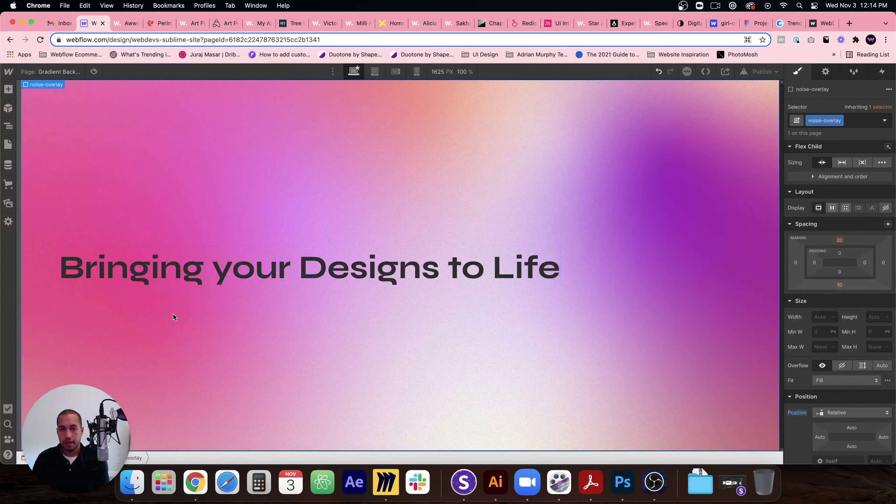
Switch to Illustrator and draw a rectangle about 298 by 252 px beside the gradient artboard, filled with the dark purple swatch
click(275, 278)
scroll(832, 354, down, 10)
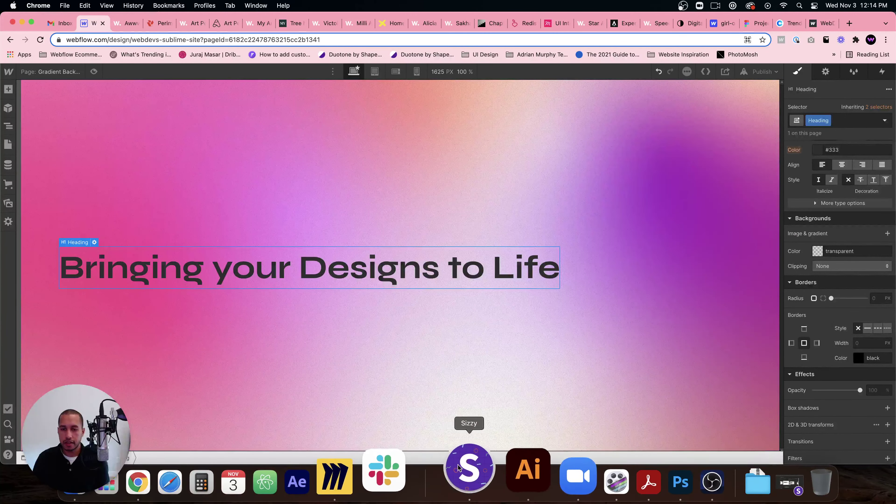
click(495, 481)
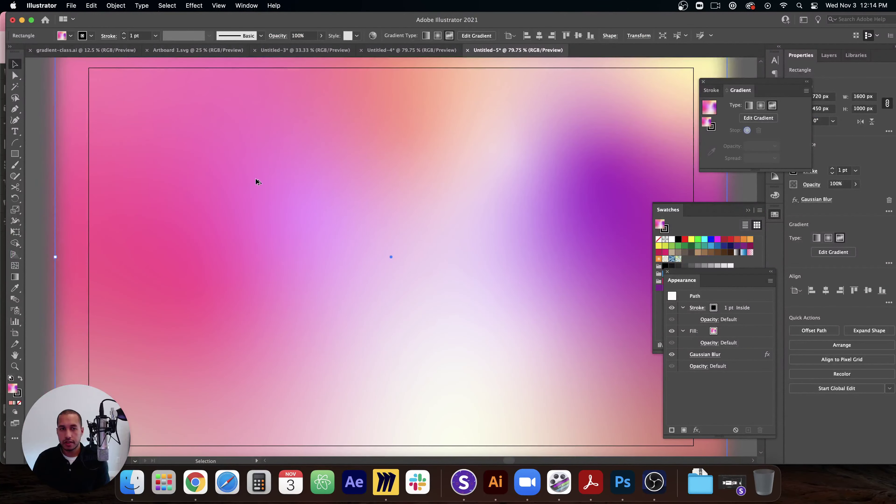
scroll(242, 182, down, 5)
scroll(204, 180, up, 3)
key(super+shift+a)
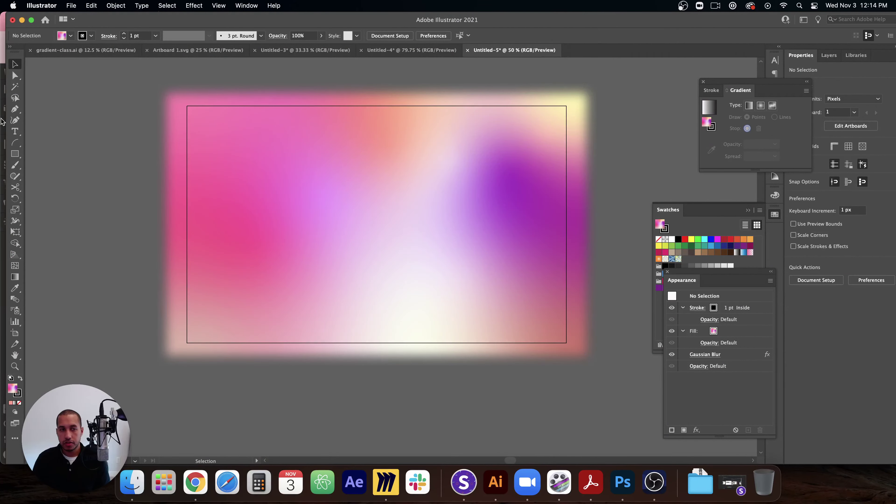
click(14, 154)
drag(52, 141, 129, 206)
click(750, 281)
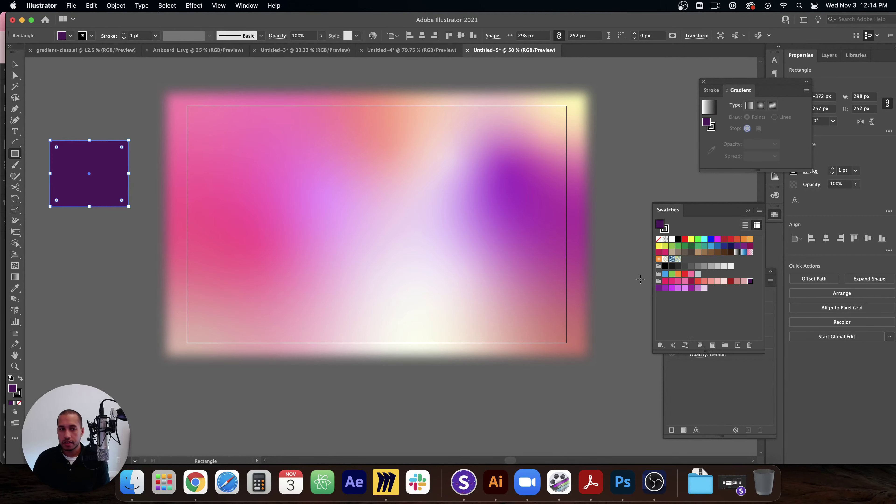
Copy the rectangle's fill hex code 5b1466 and apply it as the heading's text color in Webflow
double_click(9, 389)
key(super+c)
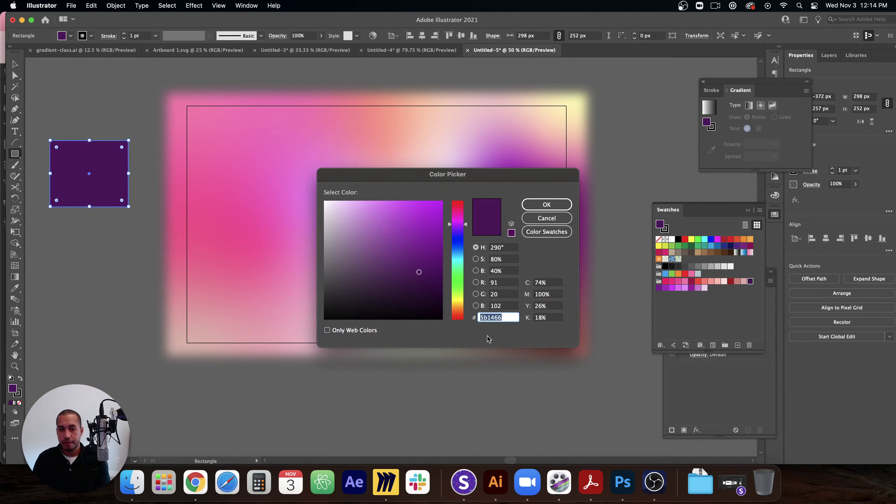
click(204, 487)
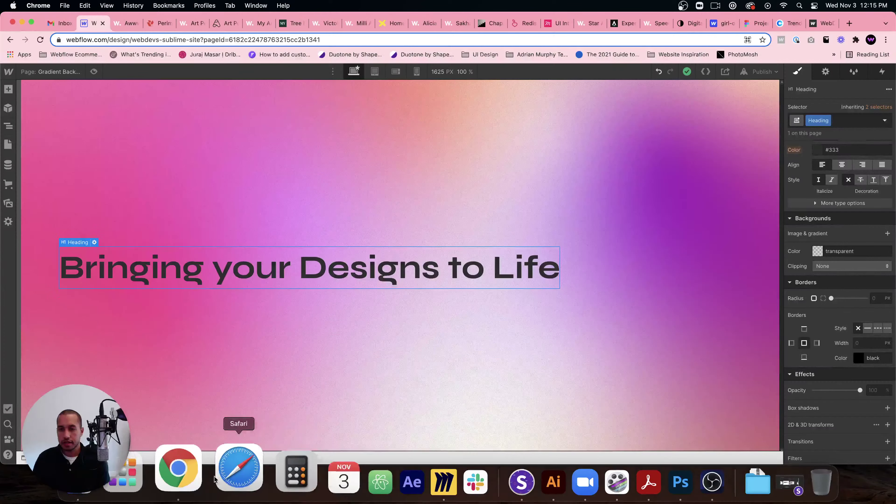
click(858, 252)
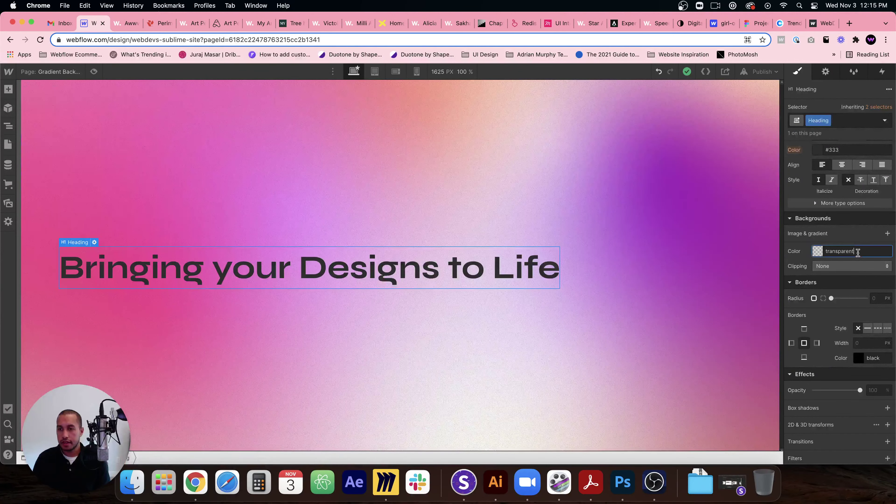
click(837, 151)
key(super+v)
key(Return)
click(520, 326)
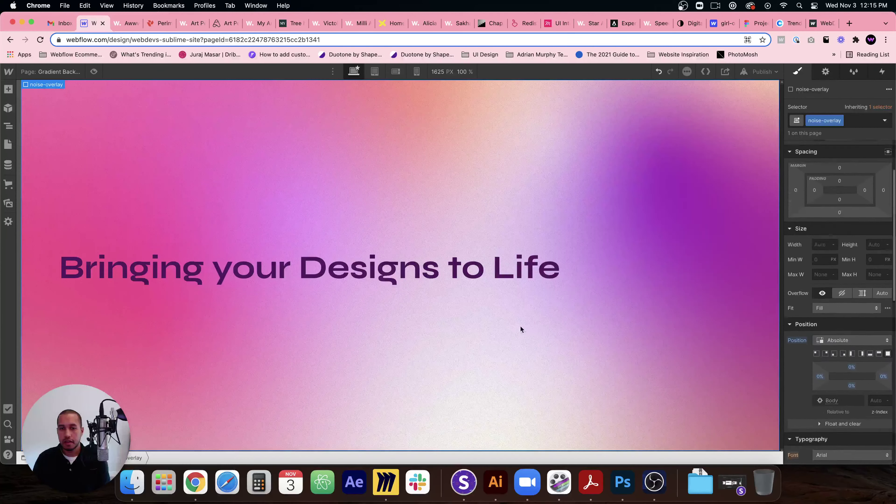
click(476, 276)
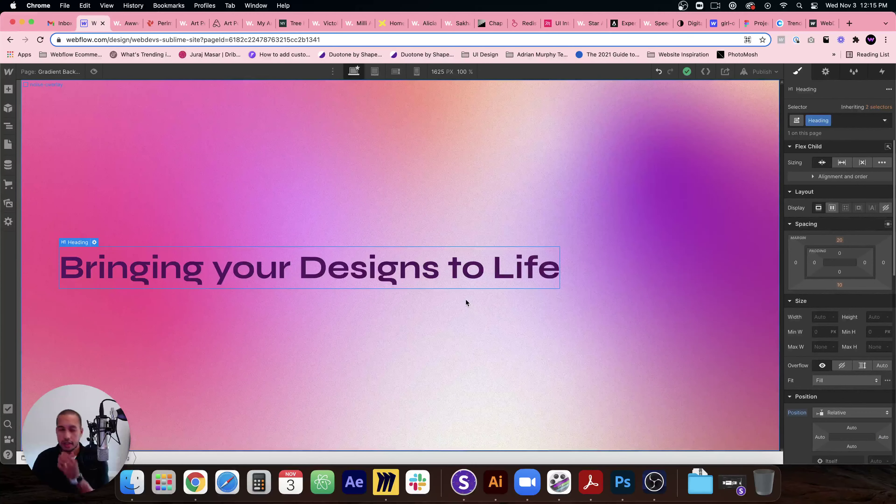
click(534, 329)
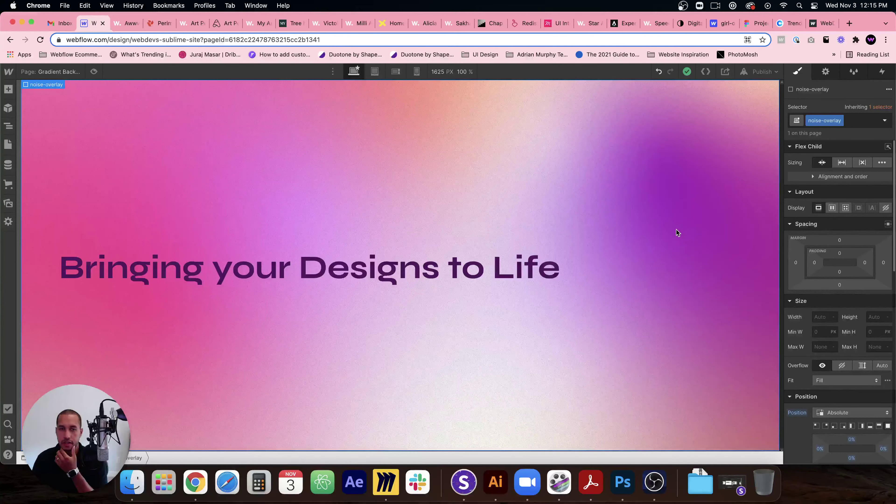
Try a Brightness filter of 116% on the background-gradient element and remove it again
click(6, 128)
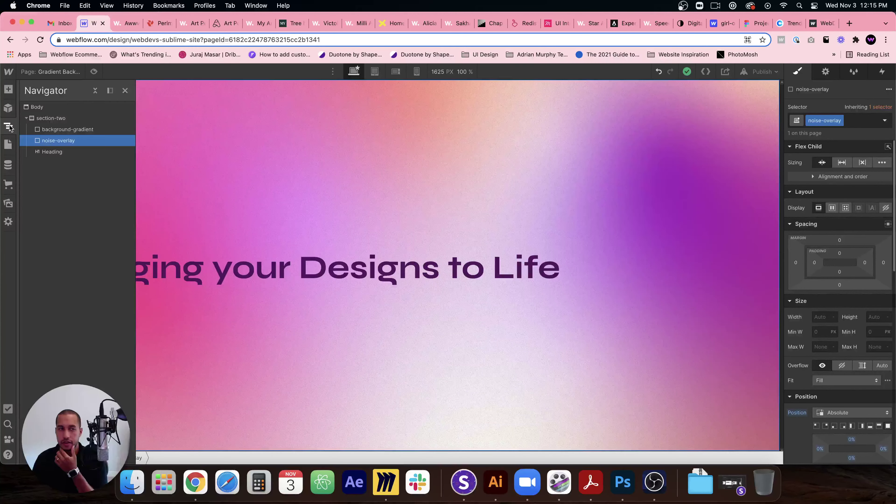
click(50, 131)
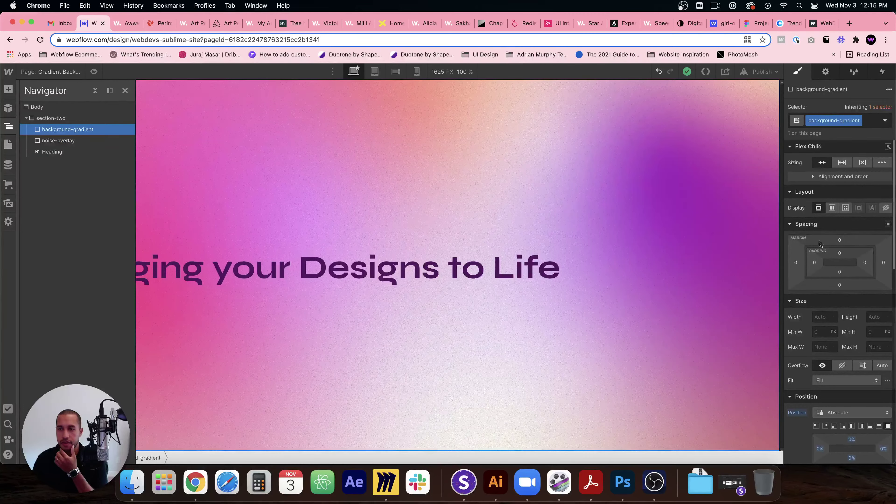
click(837, 303)
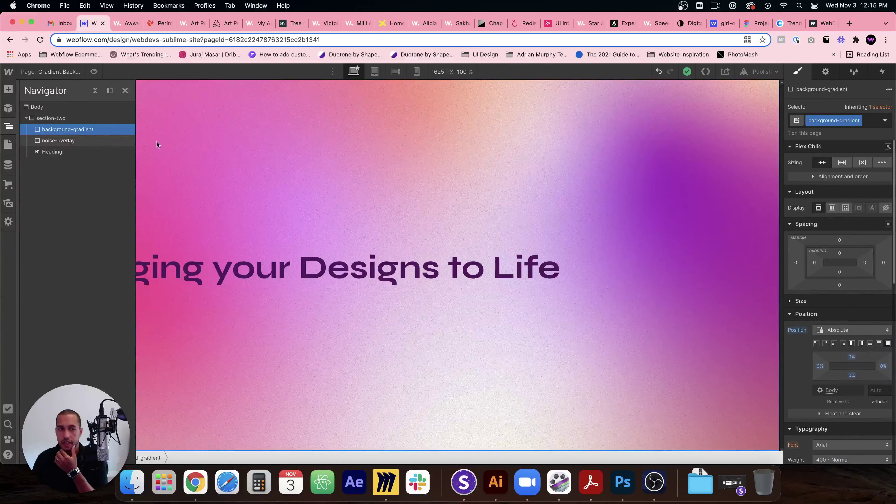
click(186, 197)
click(9, 124)
click(67, 129)
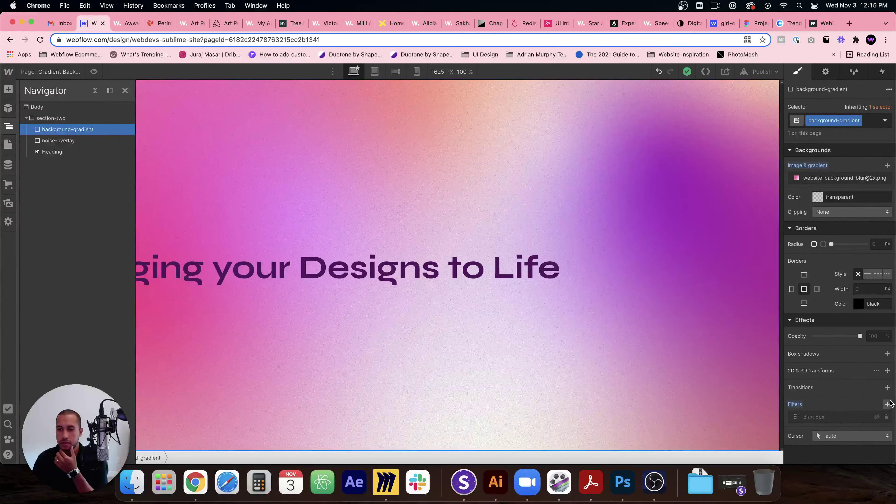
click(888, 404)
click(843, 434)
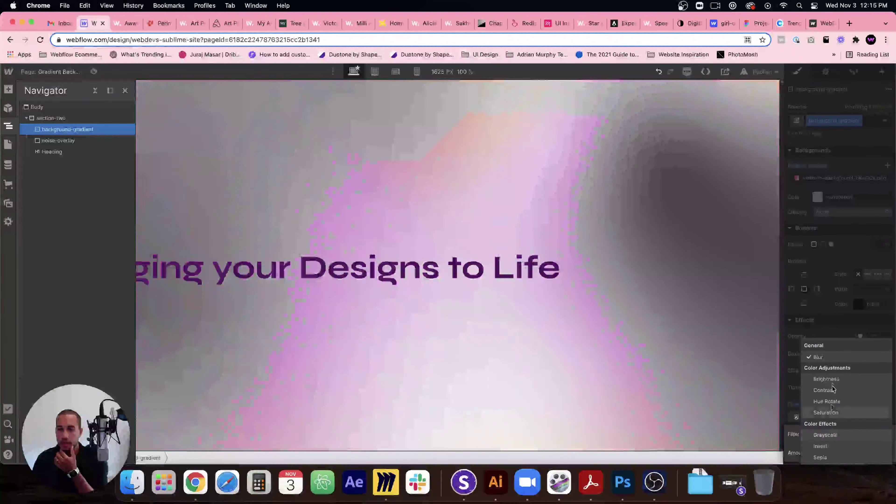
click(832, 380)
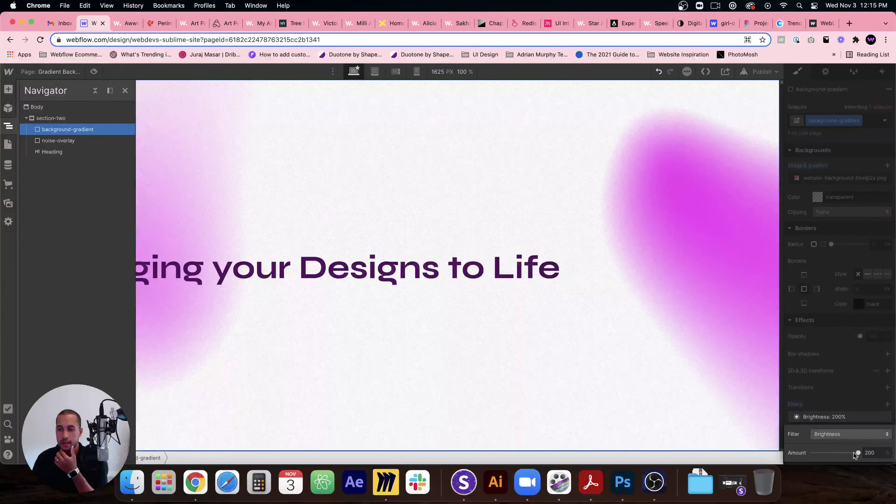
drag(858, 452, 840, 452)
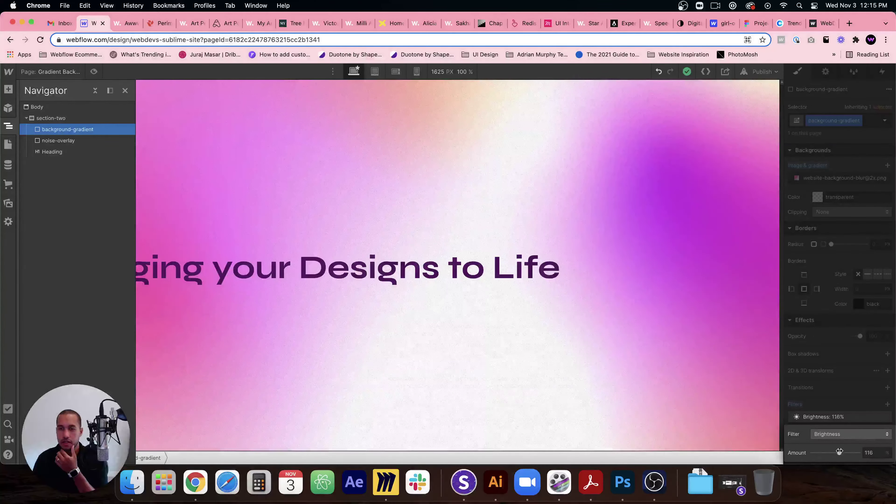
click(852, 409)
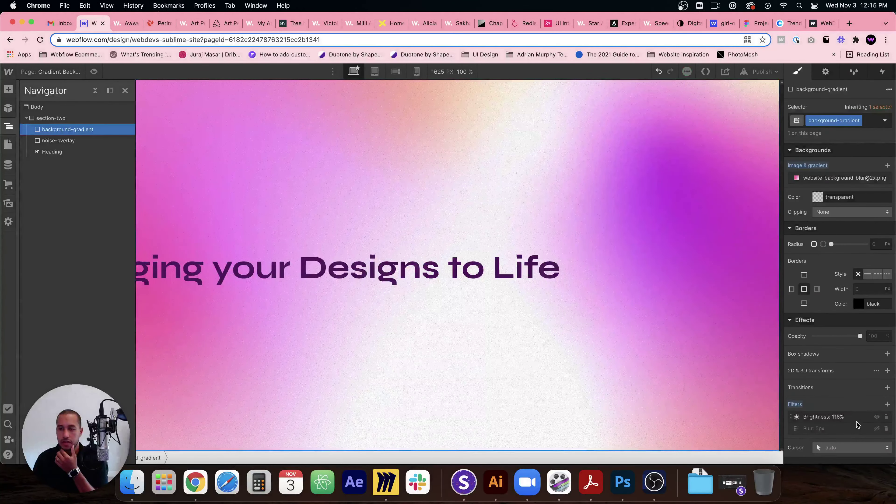
click(886, 417)
Try a Contrast filter on the background-gradient element, lowering the amount to 39%
click(887, 405)
click(847, 435)
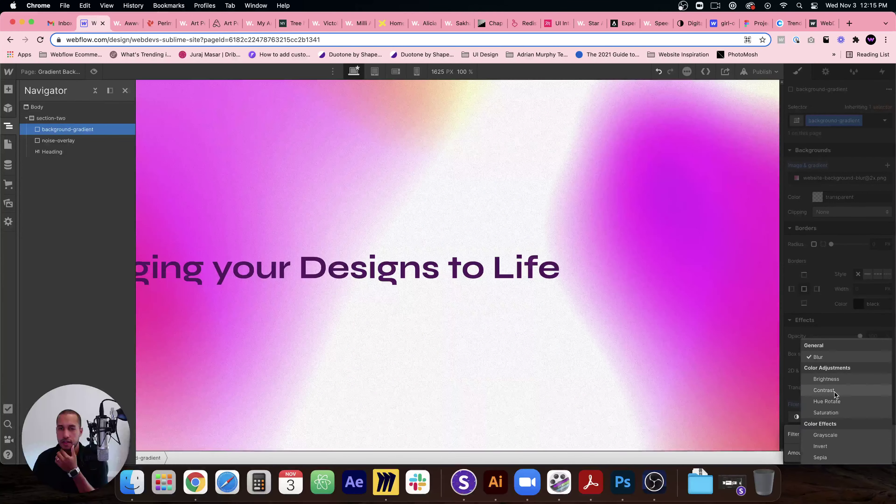
click(835, 392)
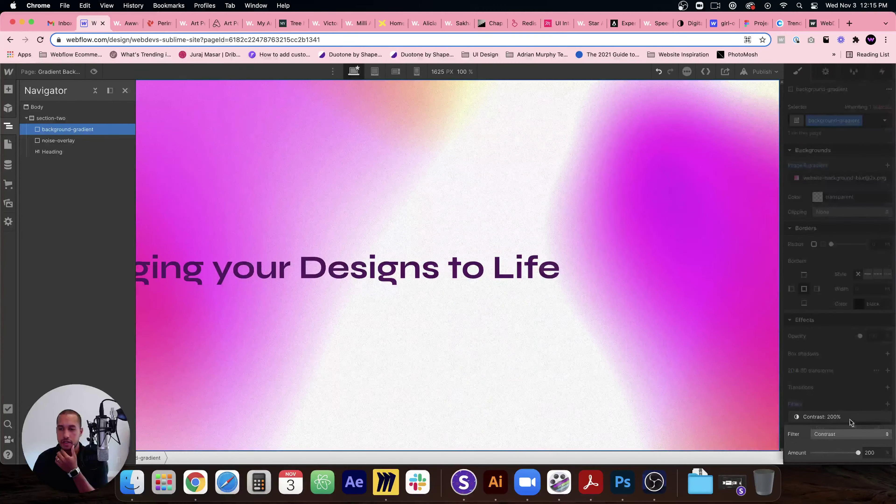
drag(858, 453, 822, 454)
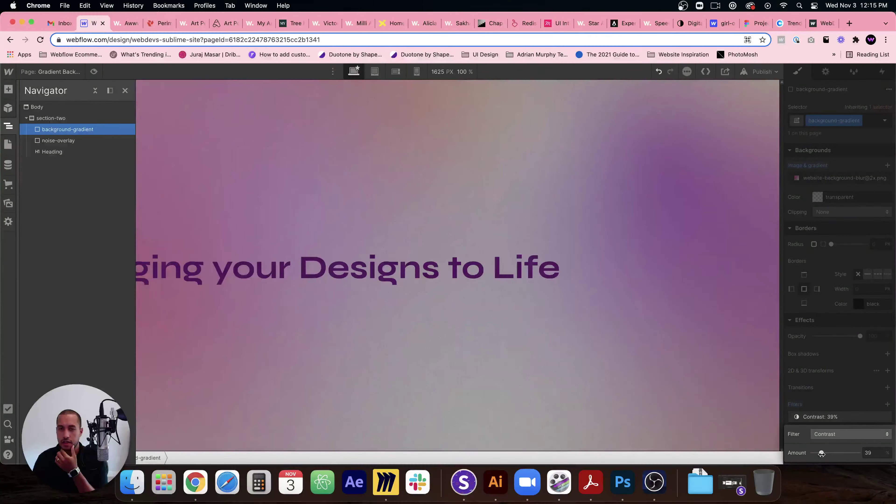
click(640, 332)
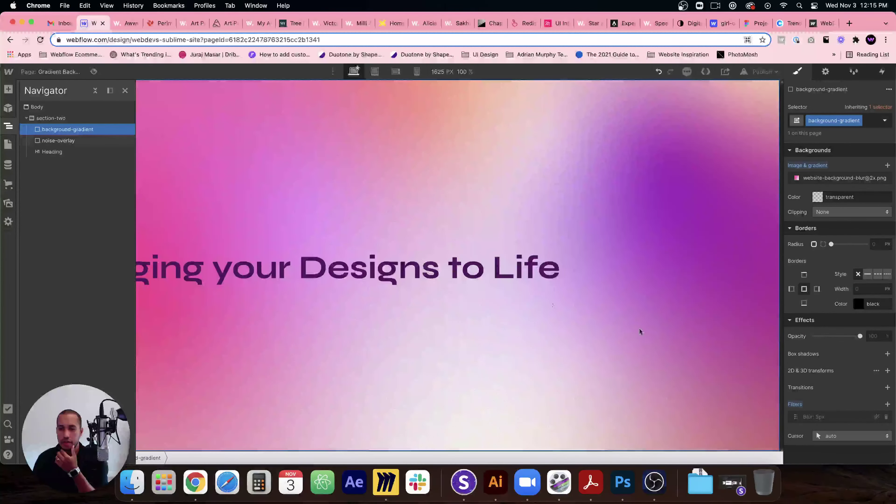
Darken the heading's text color by setting its HSB brightness to 27
click(437, 283)
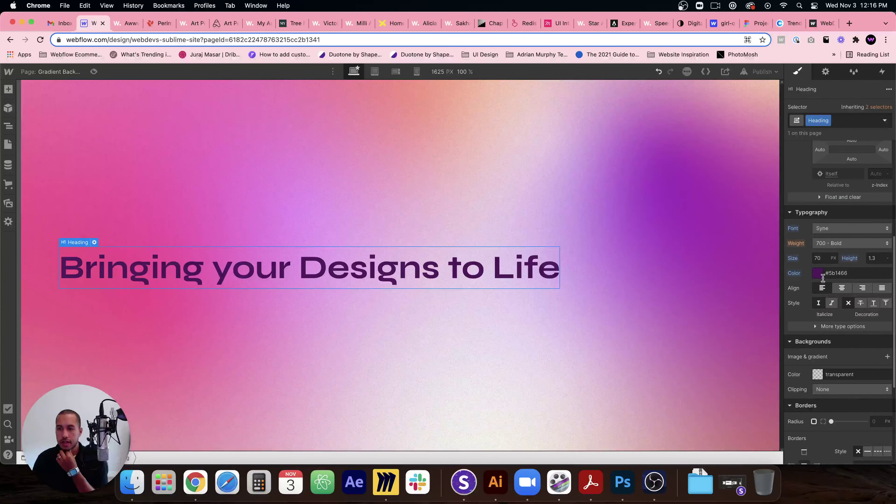
click(823, 277)
click(866, 388)
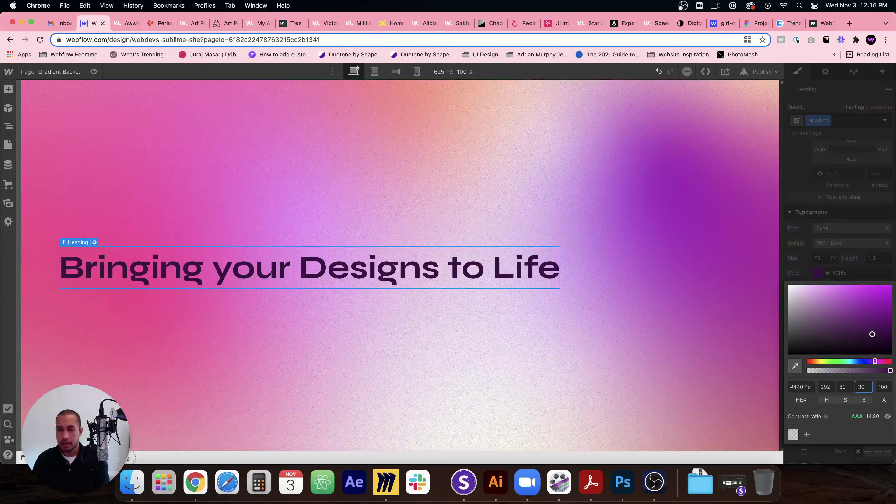
text(10)
key(BackSpace)
key(BackSpace)
text(20)
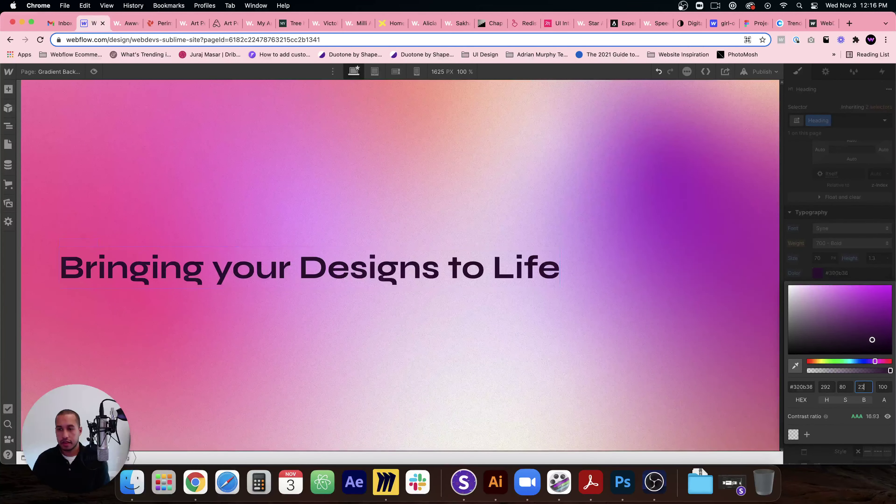
key(BackSpace)
text(5)
key(BackSpace)
text(7)
click(612, 369)
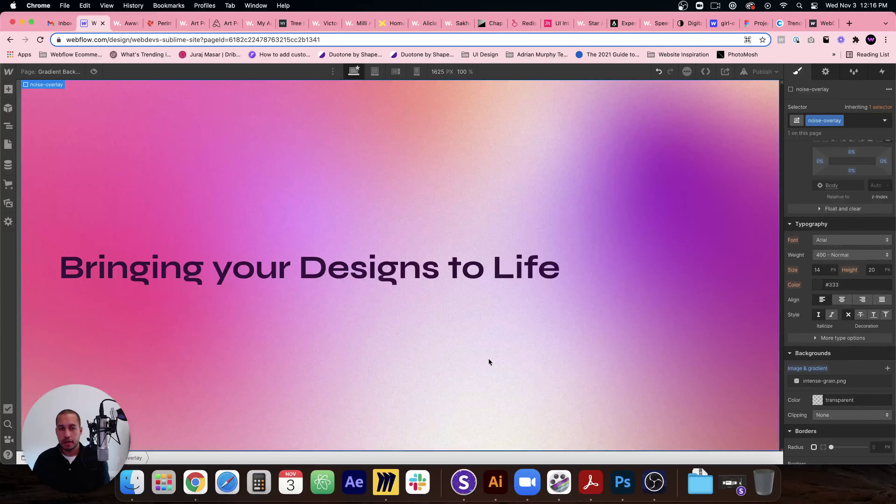
double_click(471, 271)
click(466, 325)
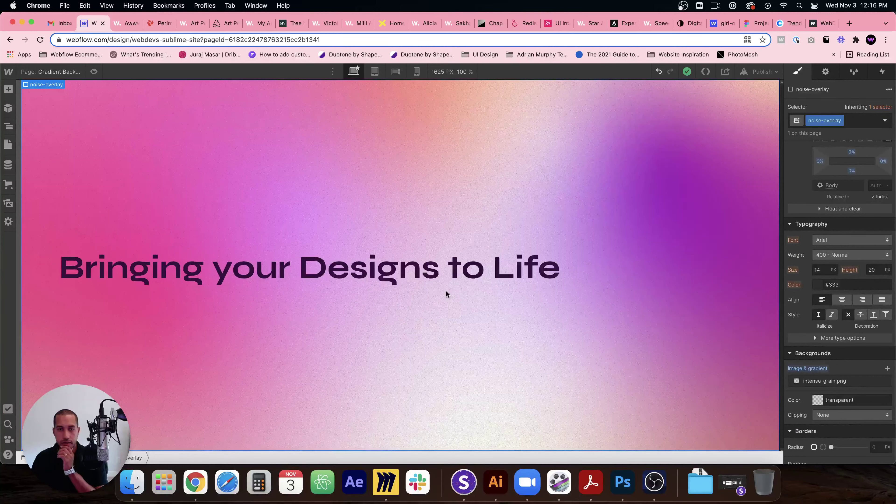
Publish the site to its webflow.io domain, view the live gradient-background page and return to the designer
click(763, 72)
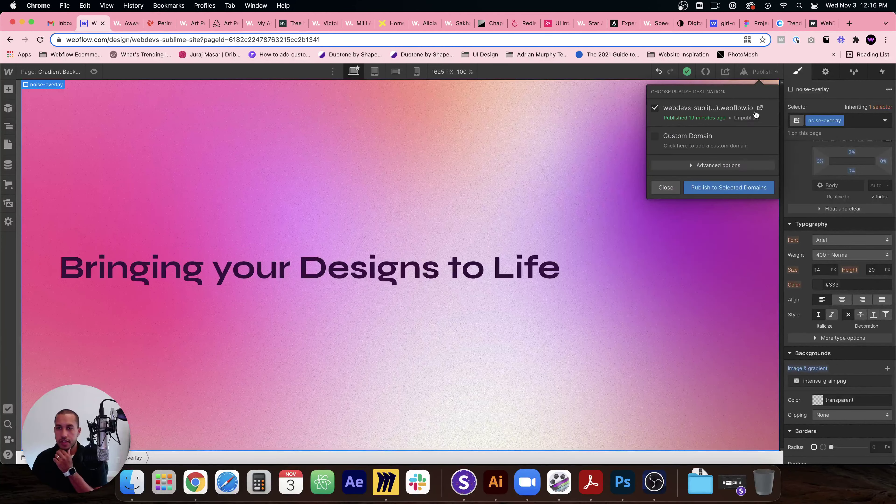
click(737, 188)
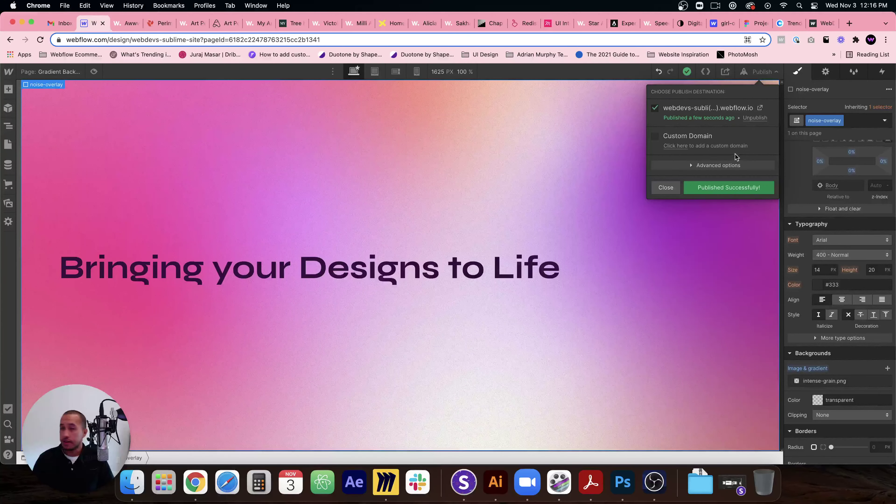
click(759, 108)
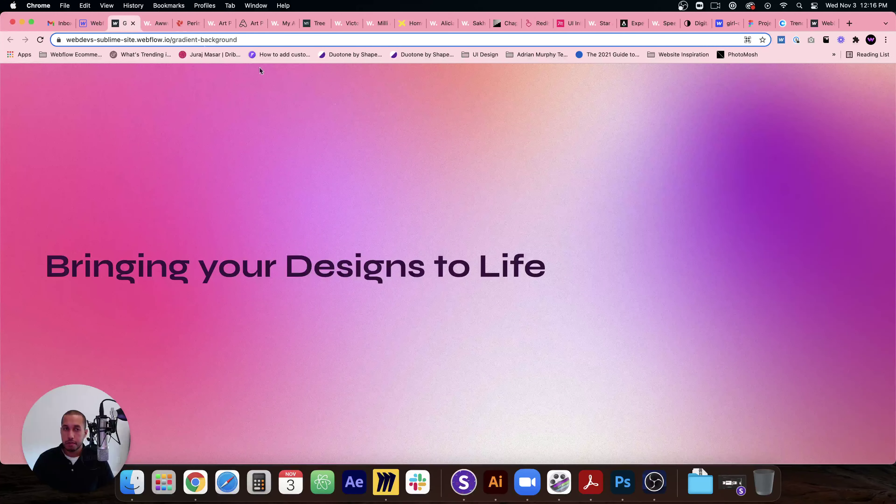
click(92, 23)
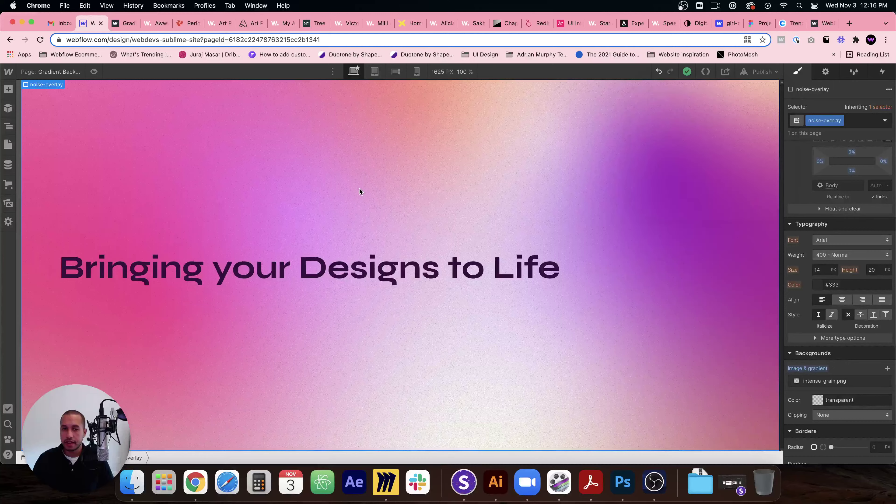
Hide the background-gradient element by setting its display to none
click(350, 261)
click(9, 126)
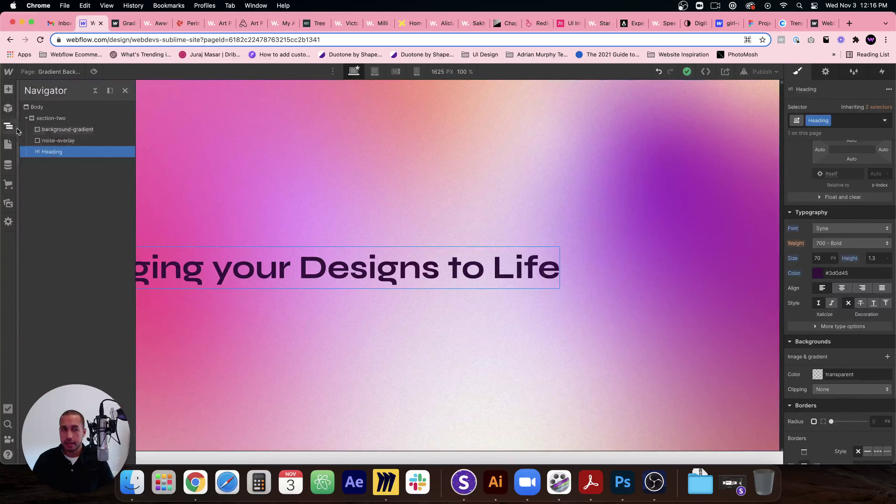
click(77, 130)
scroll(886, 191, up, 5)
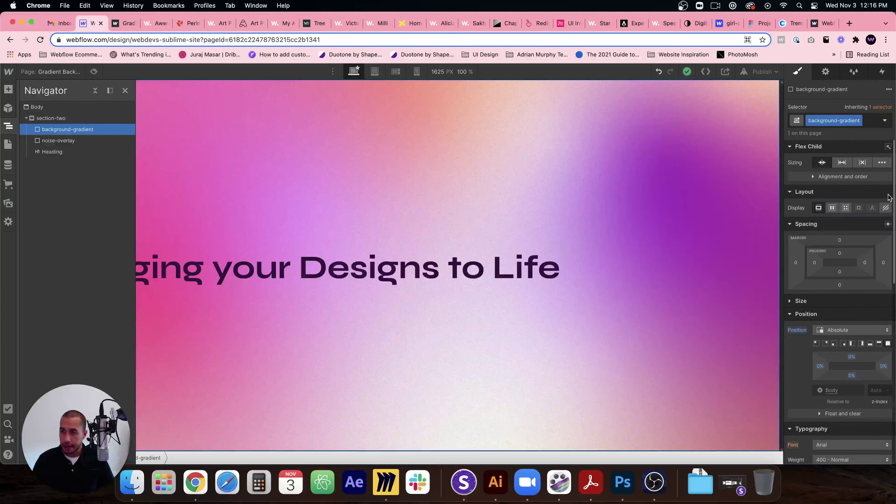
click(885, 207)
click(370, 287)
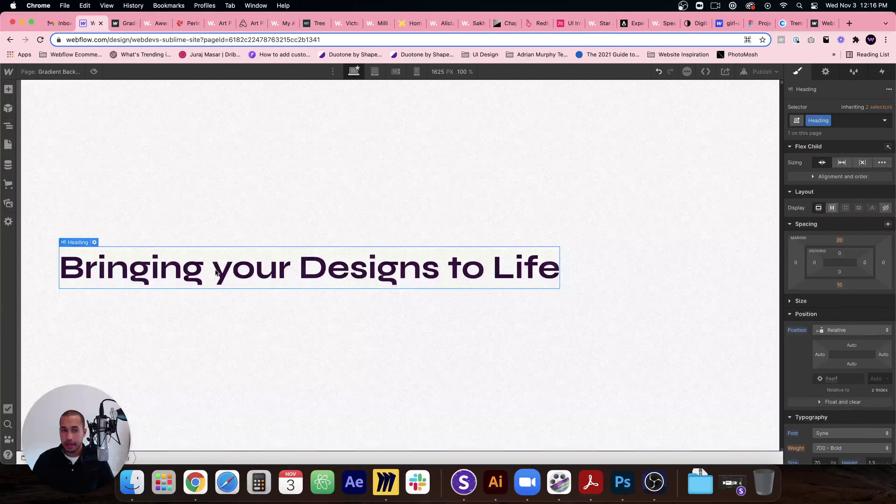
scroll(854, 328, down, 5)
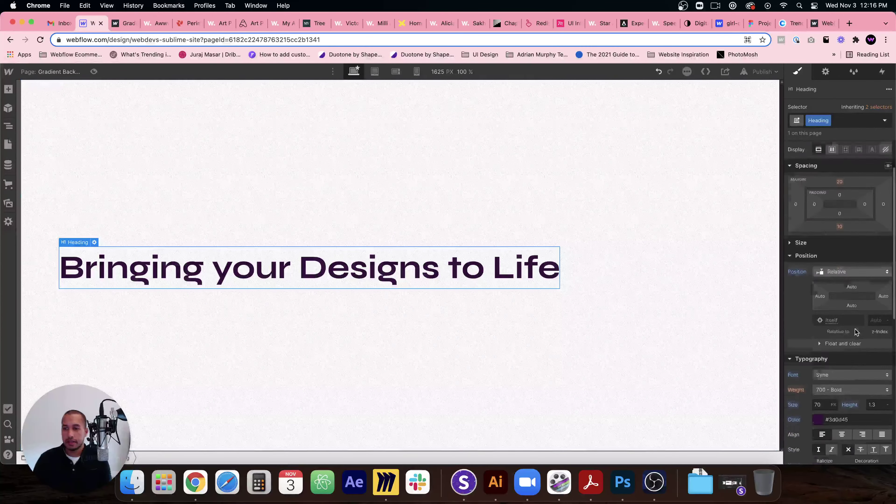
scroll(865, 293, down, 1)
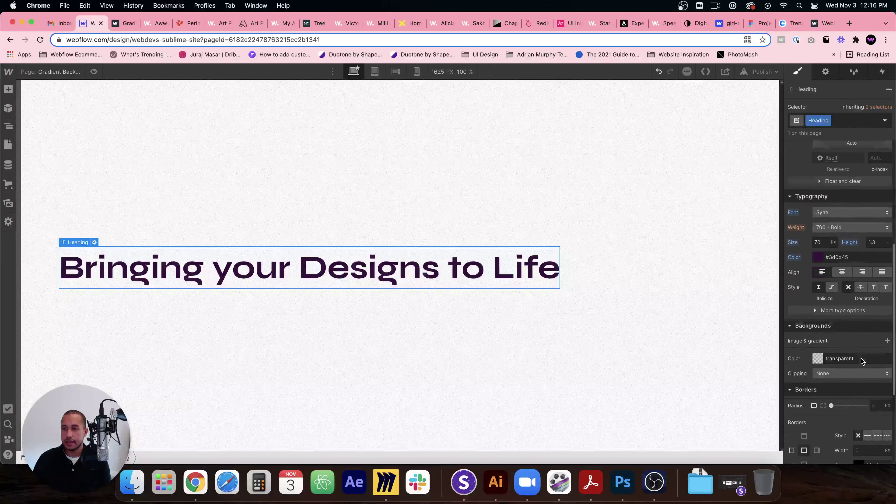
click(888, 341)
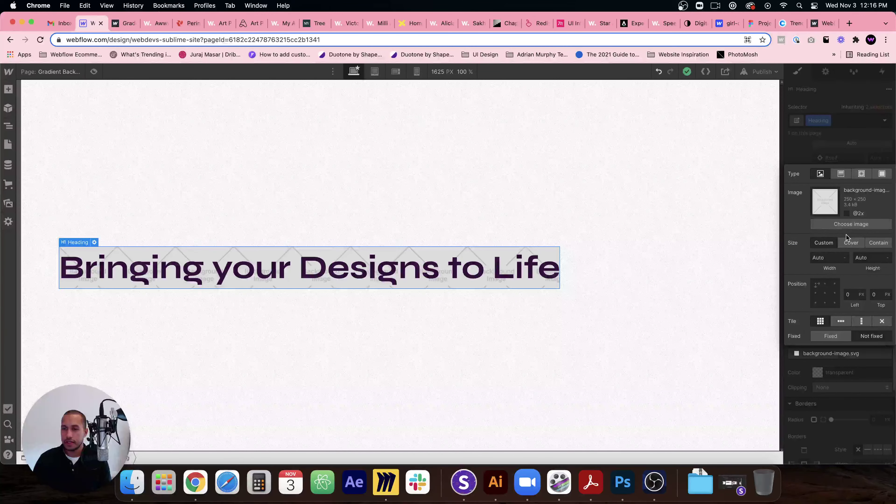
click(848, 226)
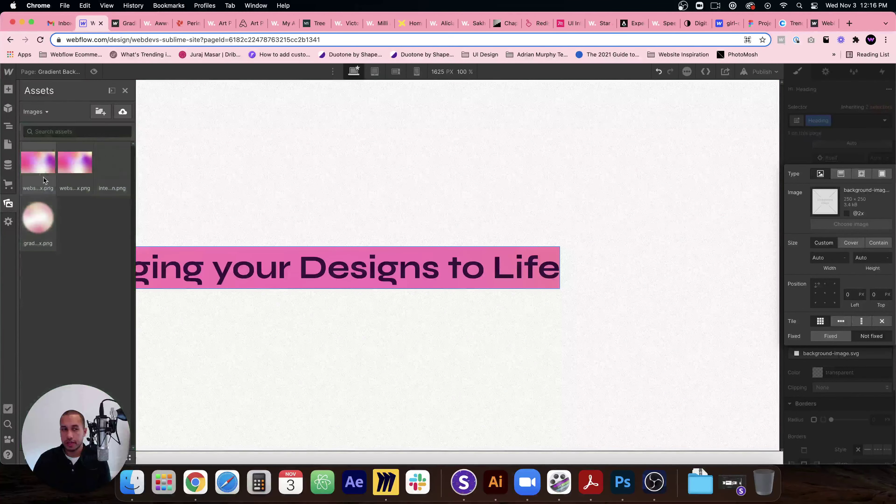
click(37, 164)
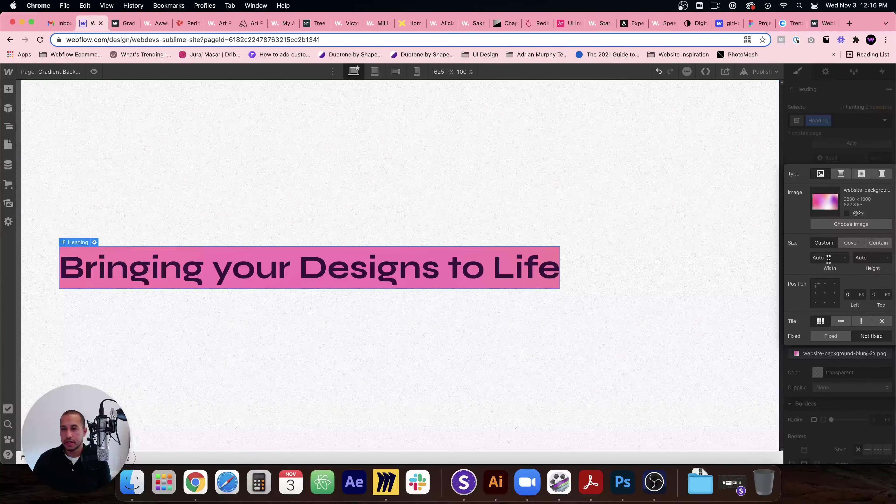
Set the heading's background image to Cover, centered at 50% / 50%, with no tiling
click(848, 244)
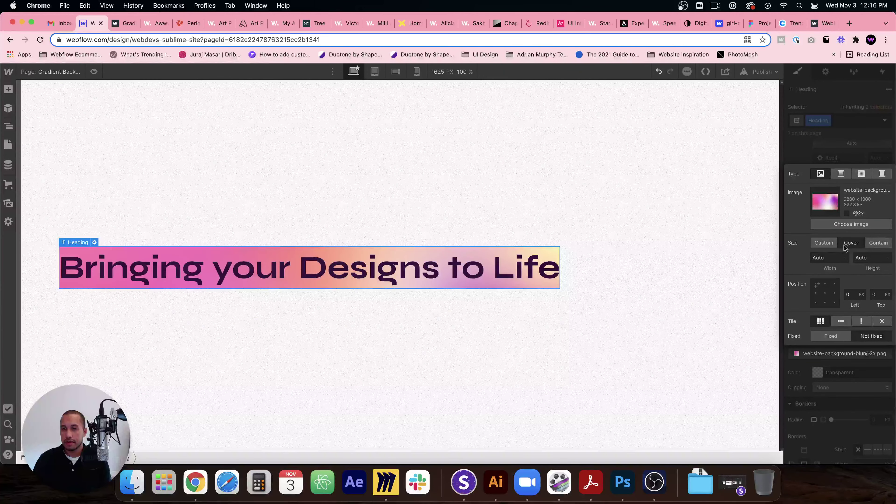
click(826, 293)
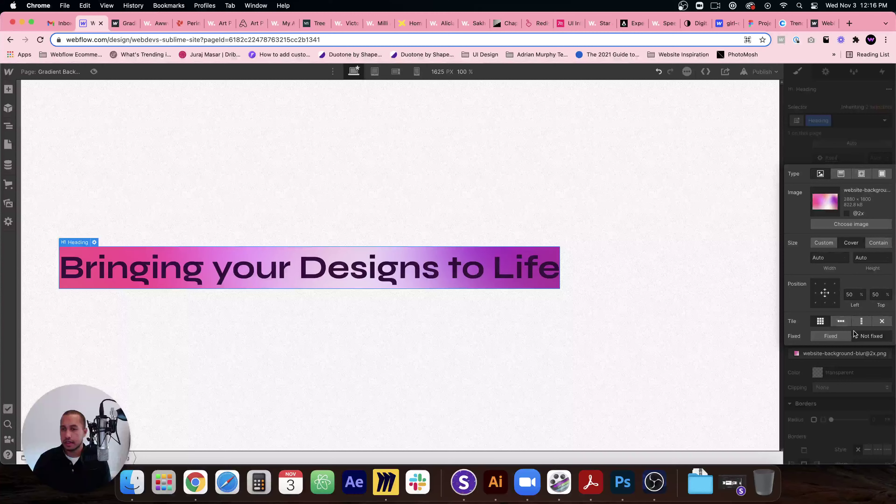
click(882, 322)
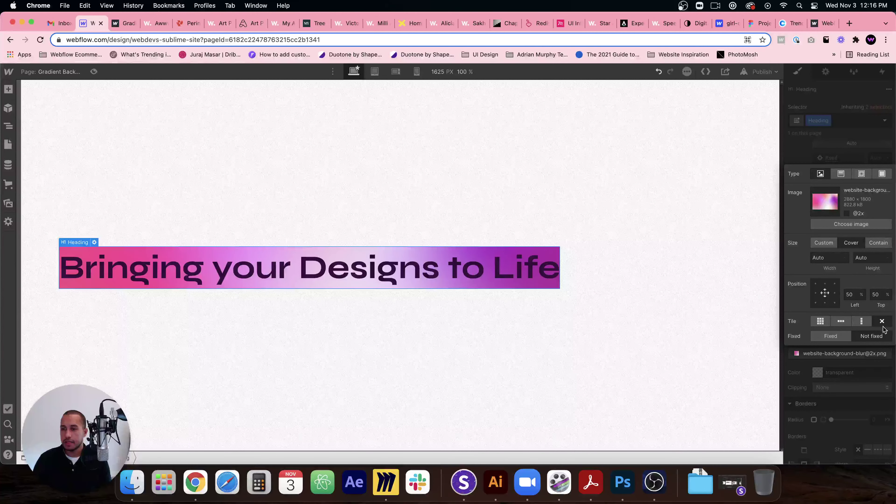
click(863, 370)
Clip the heading's background image to its text
scroll(861, 367, down, 2)
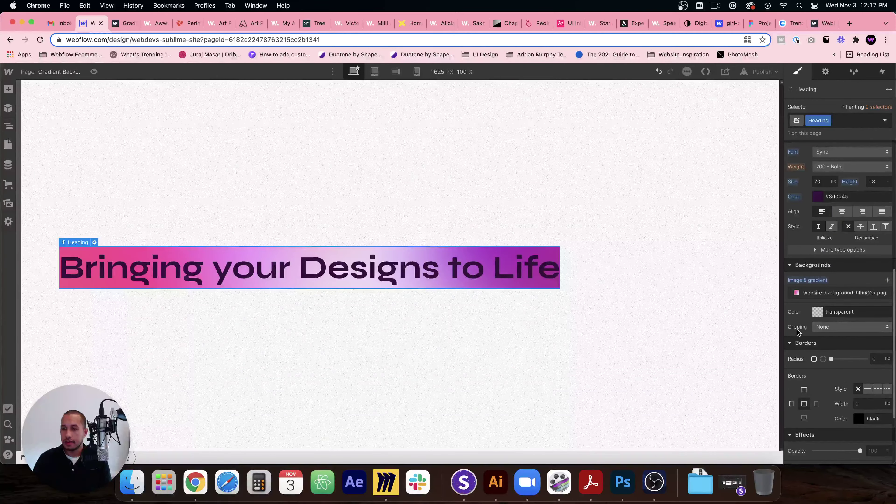
click(822, 327)
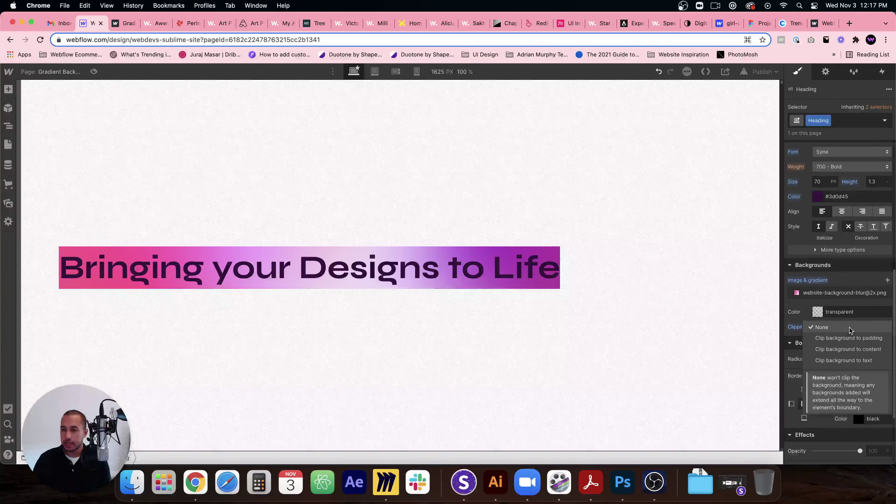
click(843, 360)
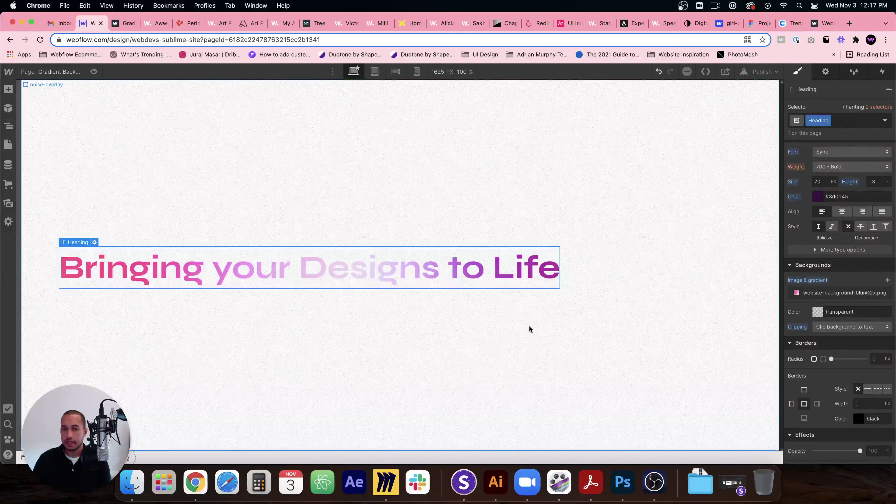
Reposition the heading's background image to 50% from the left and 0% from the top
click(850, 293)
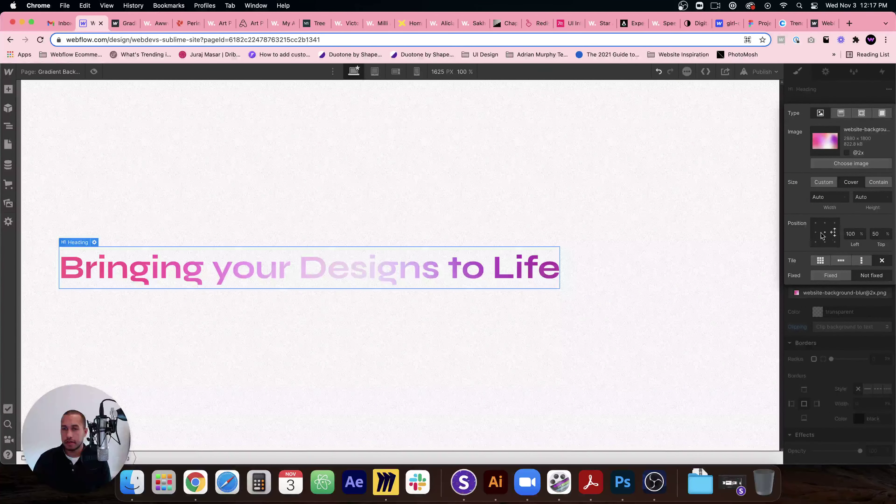
click(825, 223)
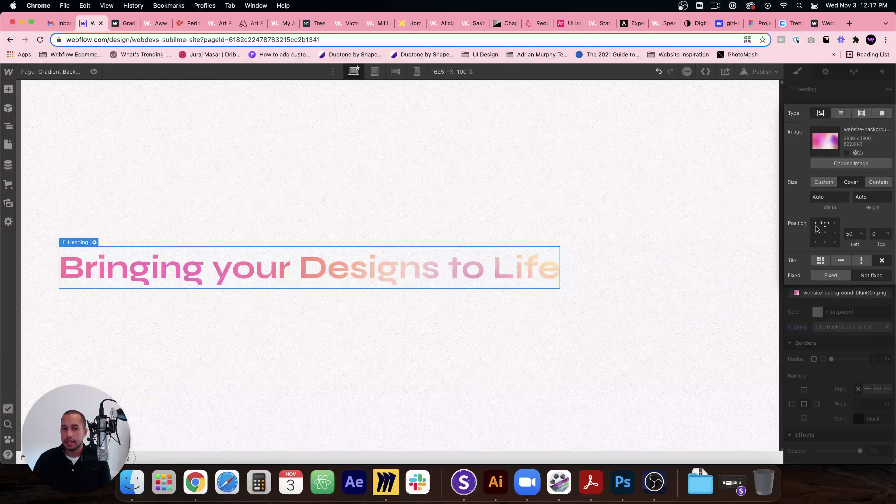
click(390, 230)
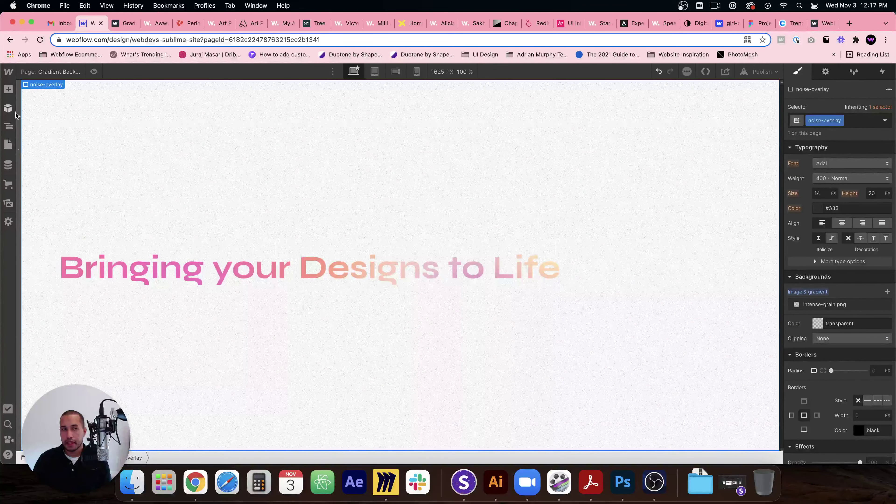
Set the section-two element's background color to #5b1466
click(8, 125)
click(50, 118)
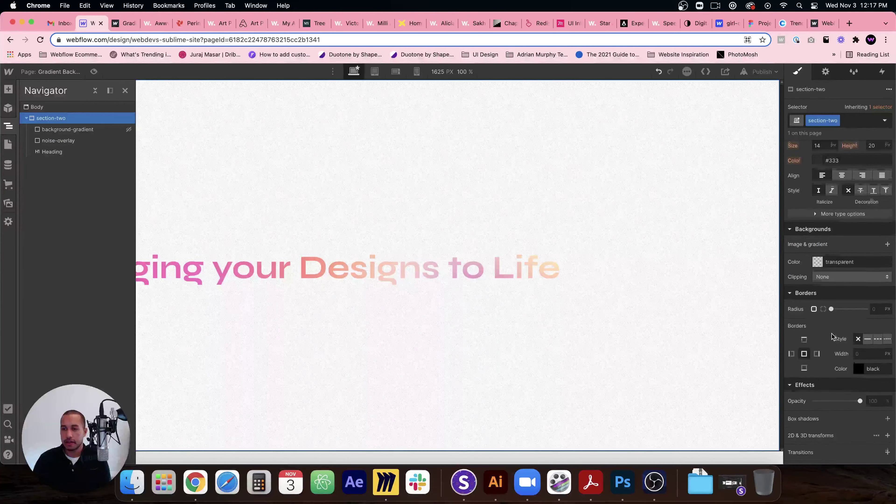
scroll(832, 335, down, 2)
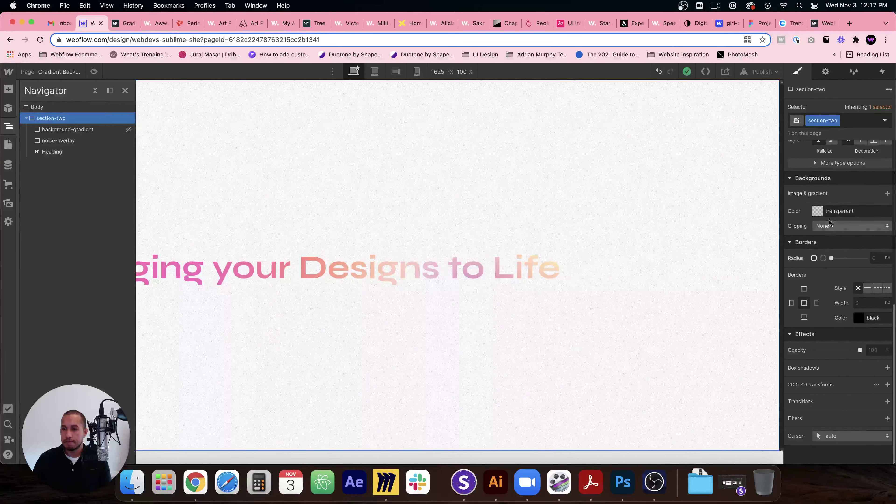
click(850, 210)
text(#5b1466)
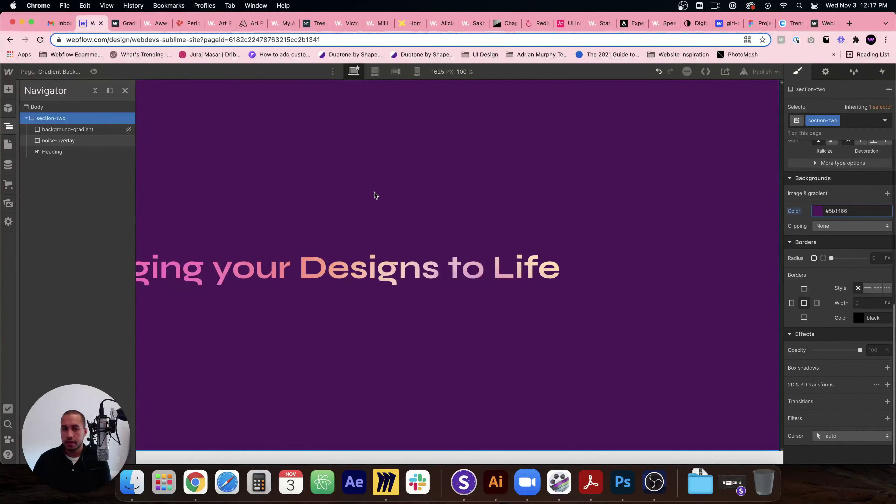
click(377, 268)
click(380, 322)
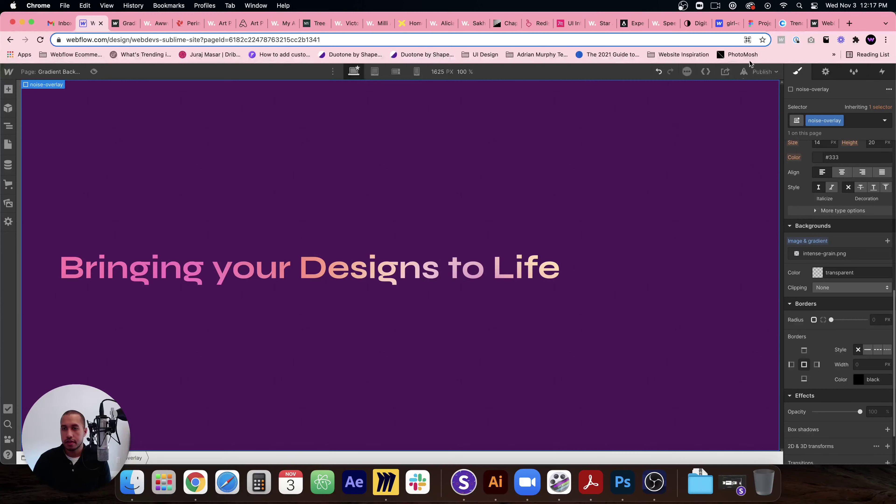
Publish the site to its webflow.io domain and open the live gradient-background page
click(756, 71)
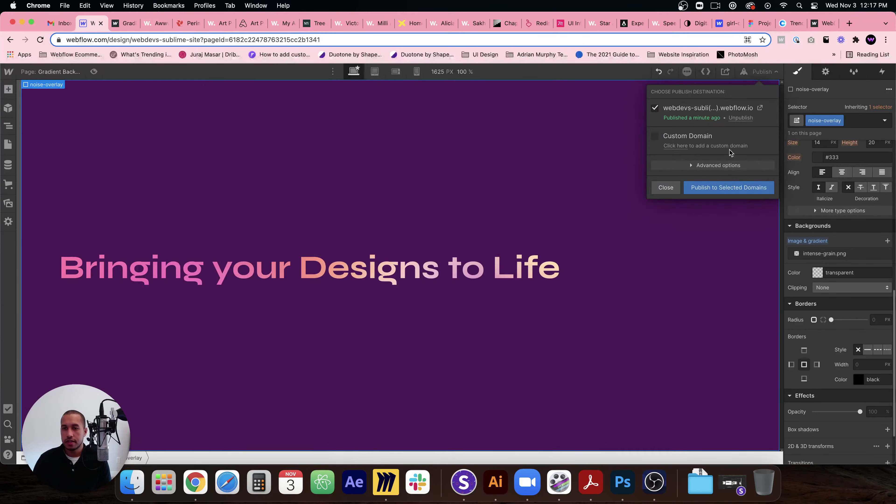
click(719, 191)
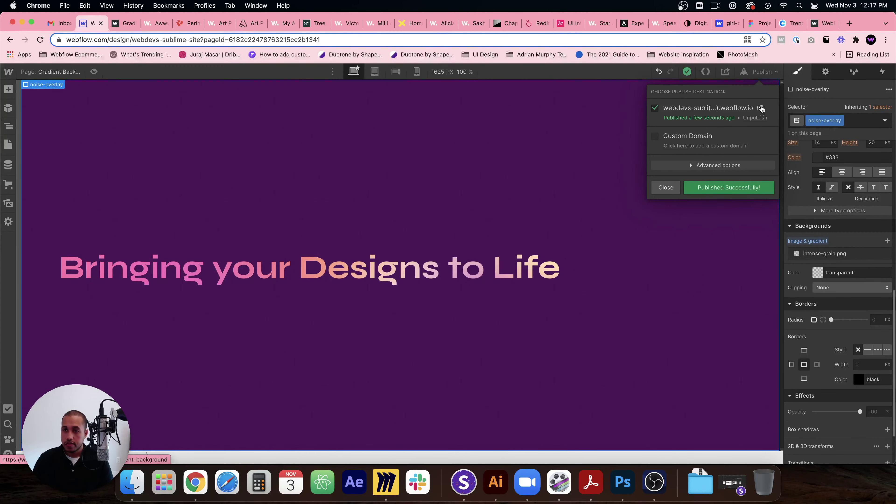
click(760, 108)
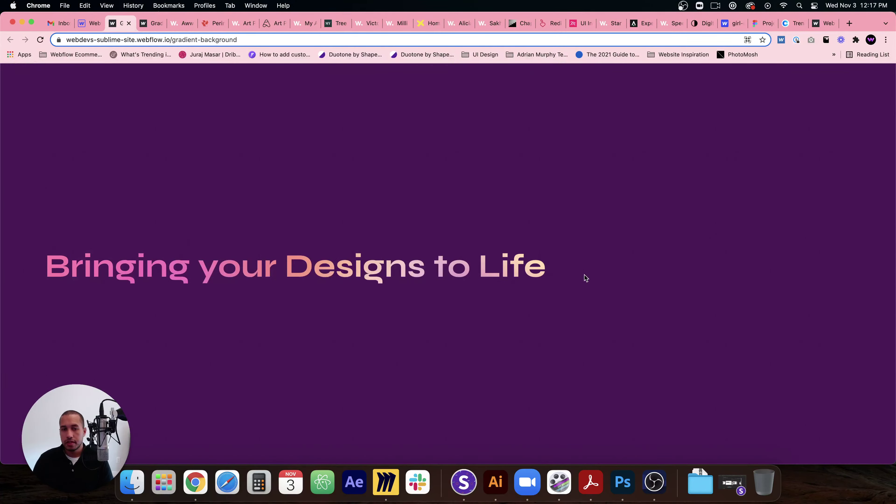
Switch to Illustrator, dismiss the open color picker without changes, and create a new document
click(482, 480)
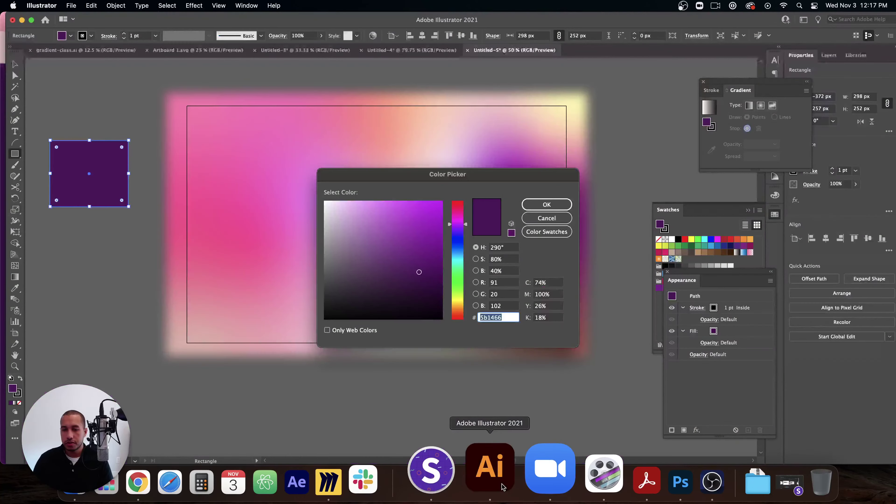
click(546, 218)
click(346, 160)
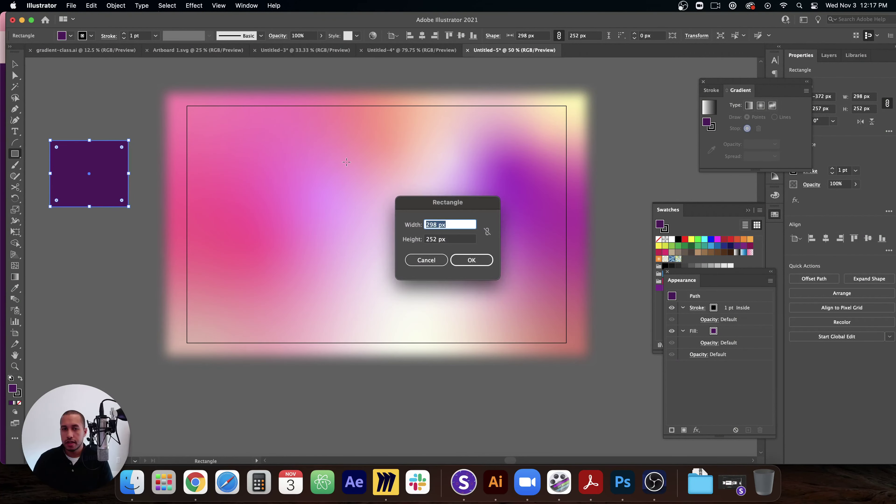
click(409, 260)
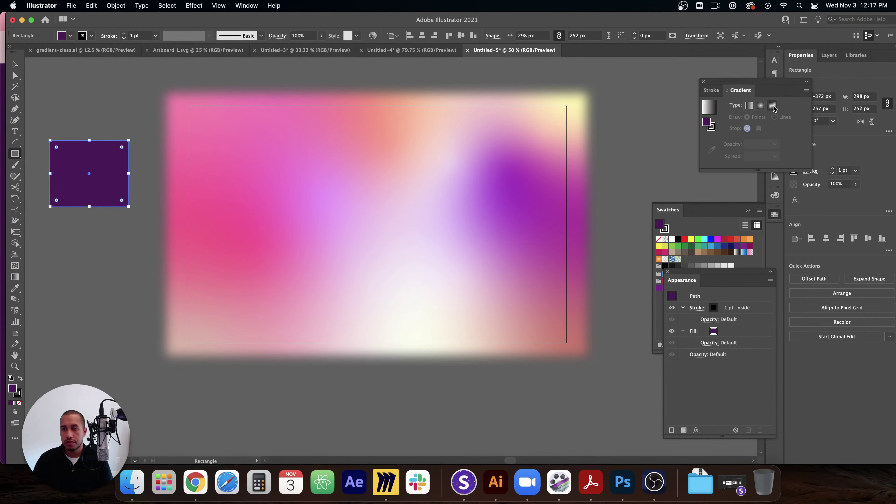
click(71, 6)
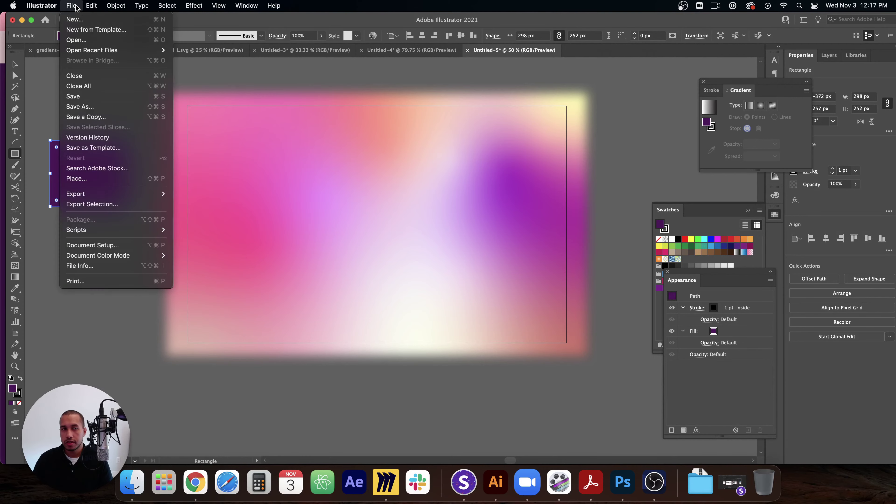
click(97, 22)
click(674, 405)
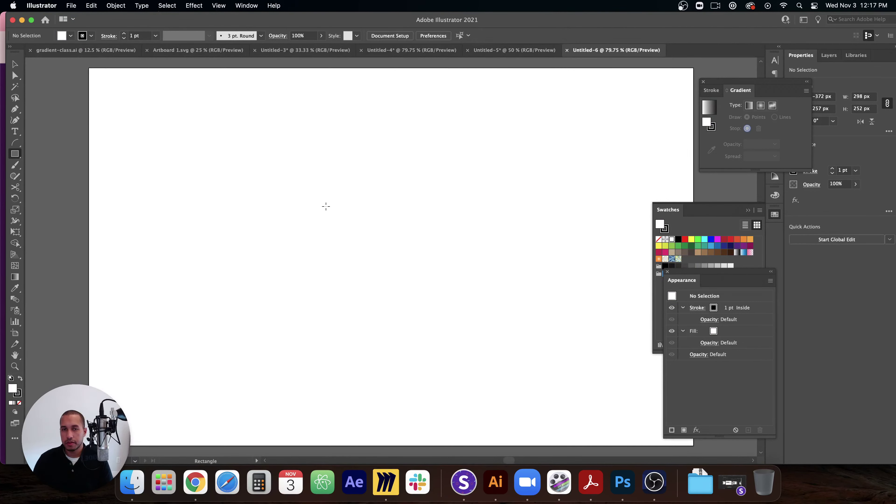
scroll(302, 191, down, 1)
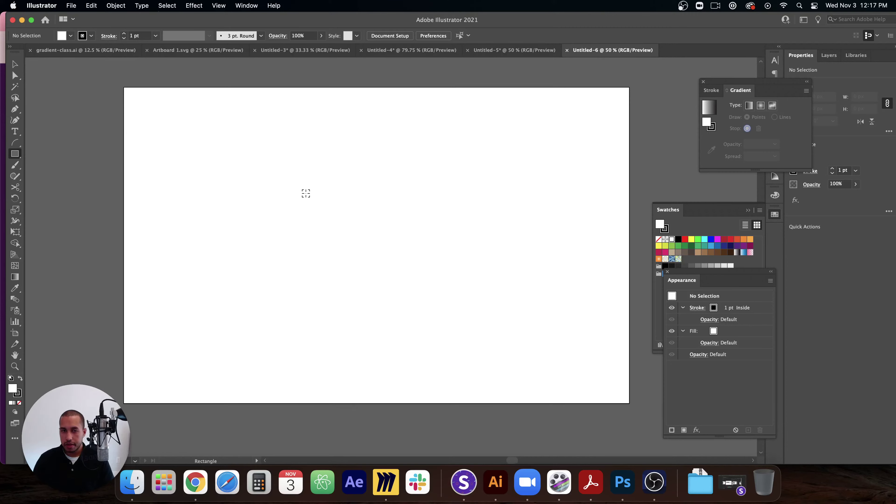
Browse the trending palettes on Coolors in Chrome and copy an orange from the rainbow palette that starts with F94144
click(191, 467)
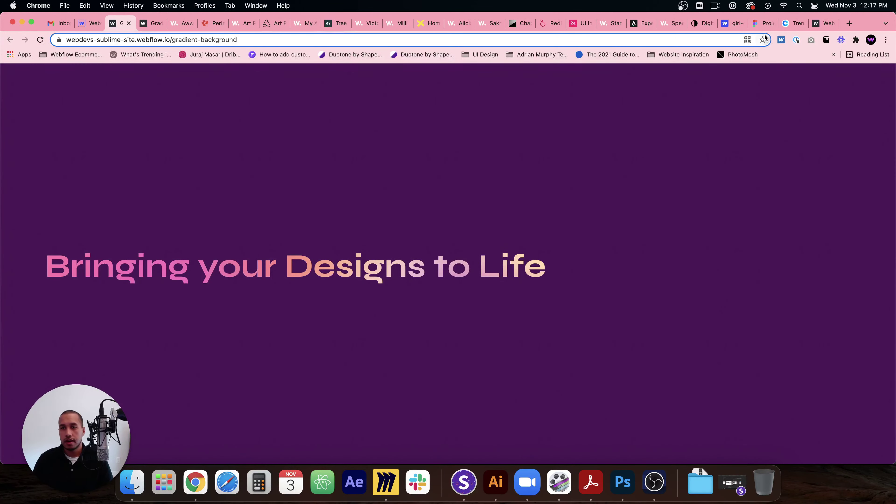
click(794, 23)
scroll(660, 285, down, 8)
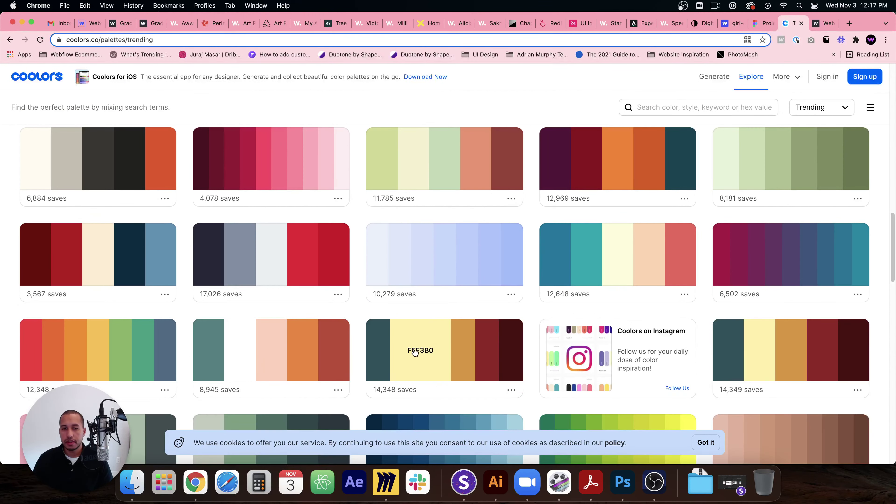
scroll(409, 336, down, 2)
scroll(416, 314, down, 2)
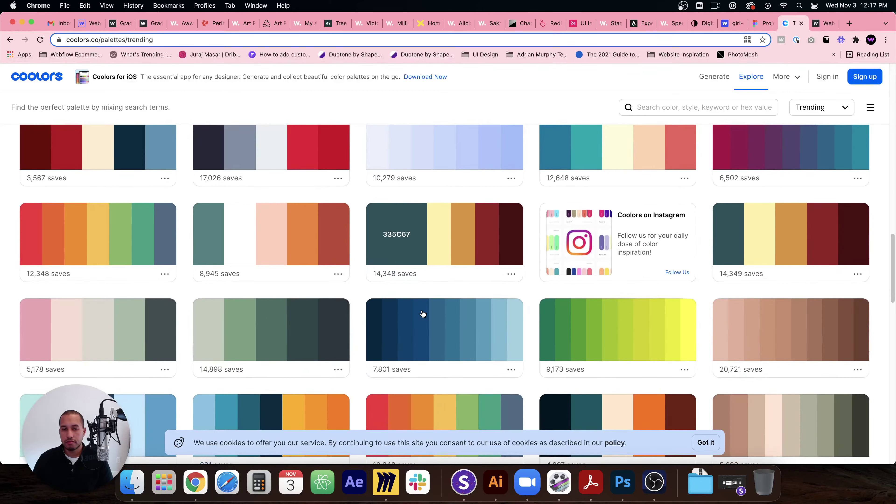
scroll(423, 314, up, 5)
scroll(416, 311, up, 8)
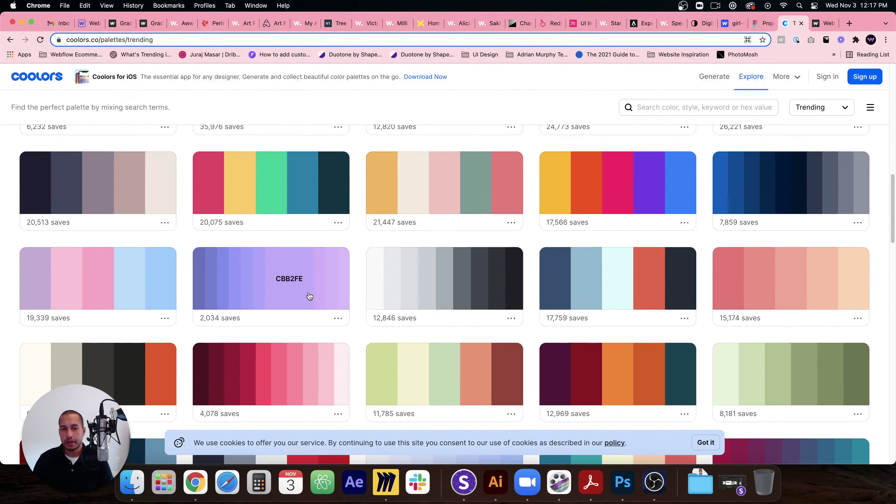
scroll(406, 296, up, 5)
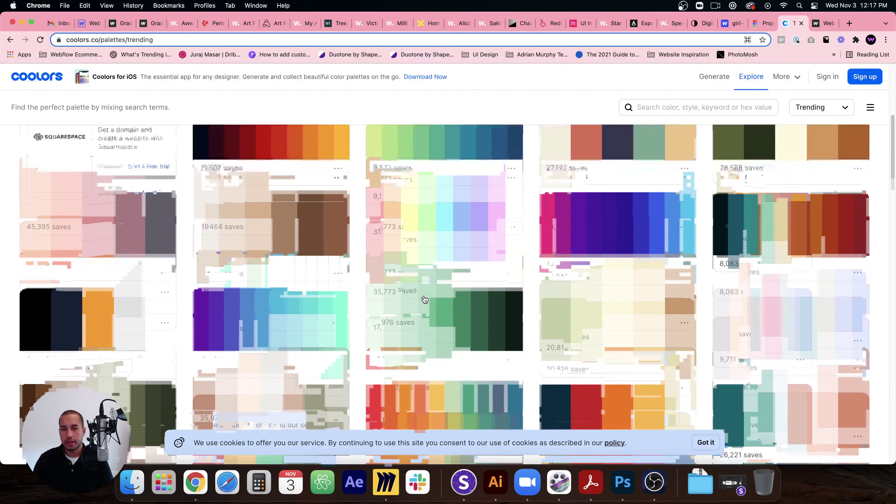
scroll(424, 294, down, 12)
scroll(424, 294, down, 10)
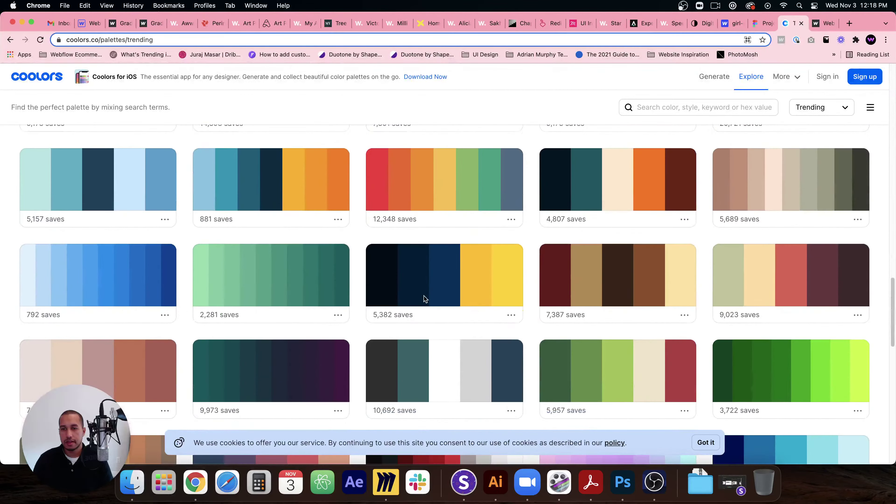
scroll(425, 299, up, 5)
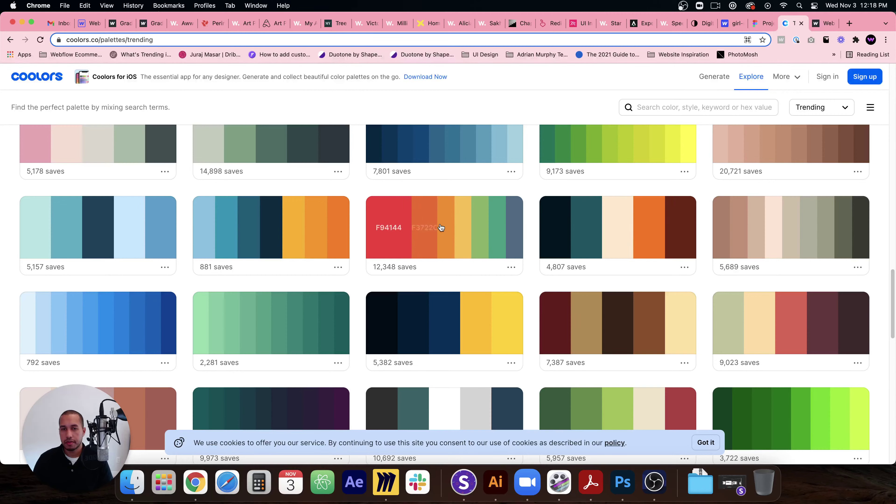
click(425, 228)
Switch to Illustrator and set the fill color to the orange hex code copied from Coolors
click(498, 492)
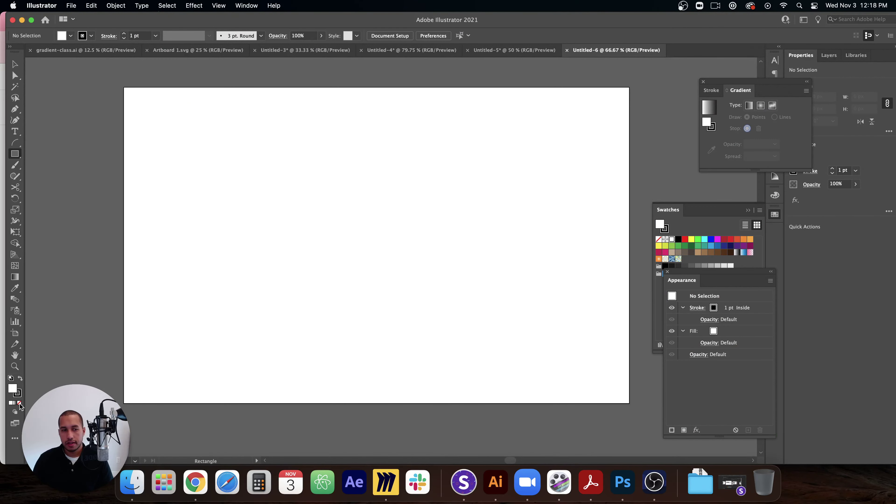
double_click(12, 389)
key(super+v)
click(546, 204)
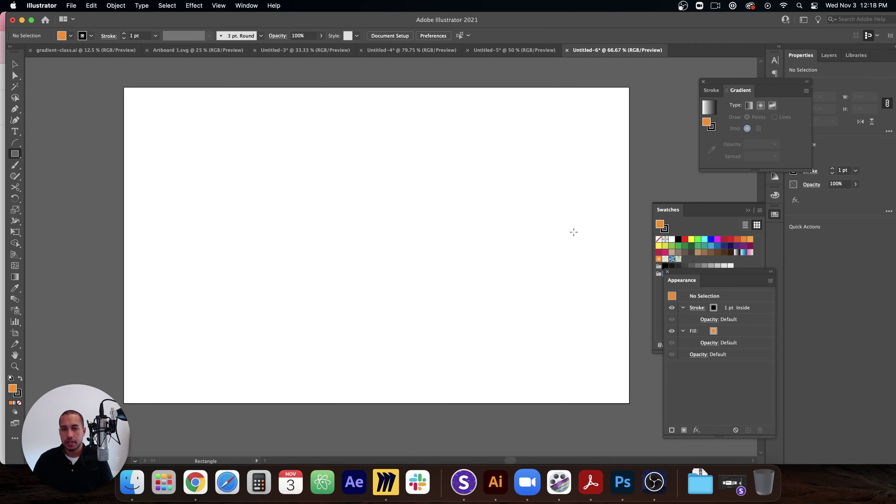
Apply the Analogous 2 harmony to the orange in the Color Guide and save a selection of its shades and tints as a swatch group
click(773, 197)
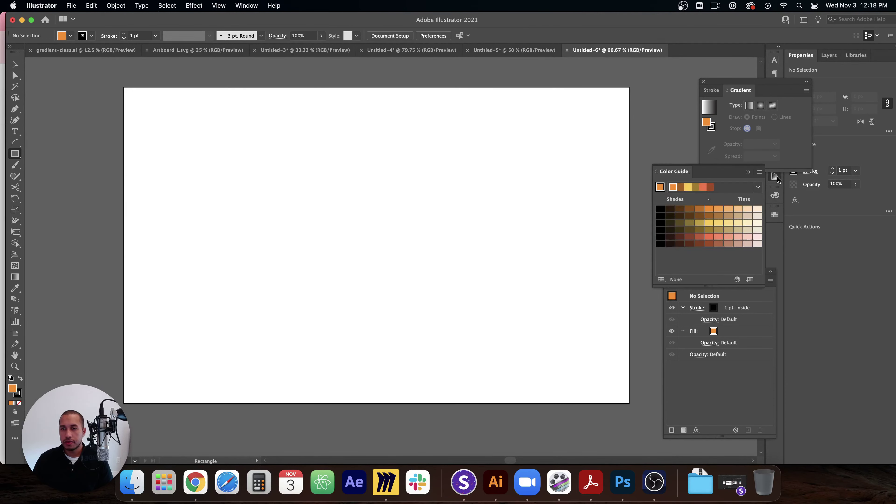
click(759, 187)
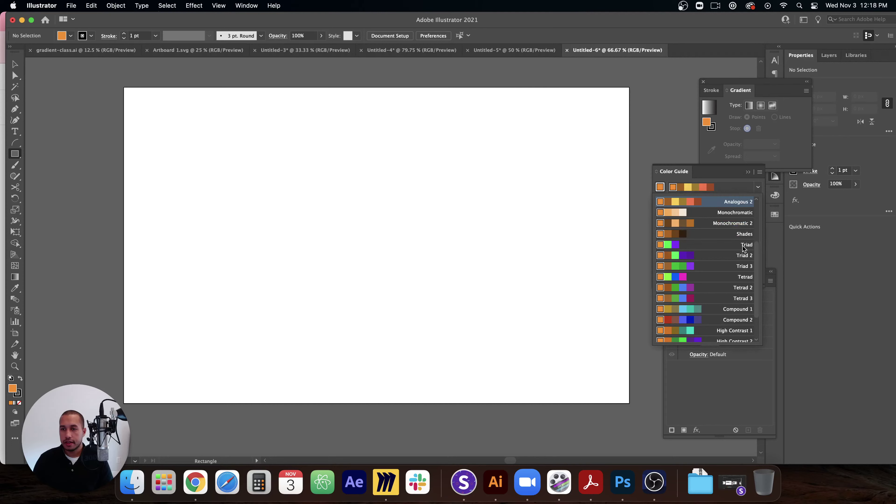
click(734, 203)
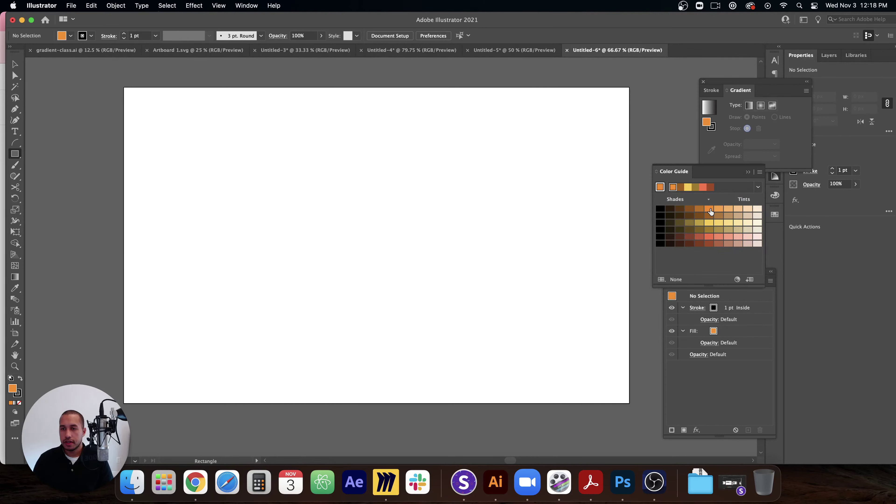
shift+click(710, 243)
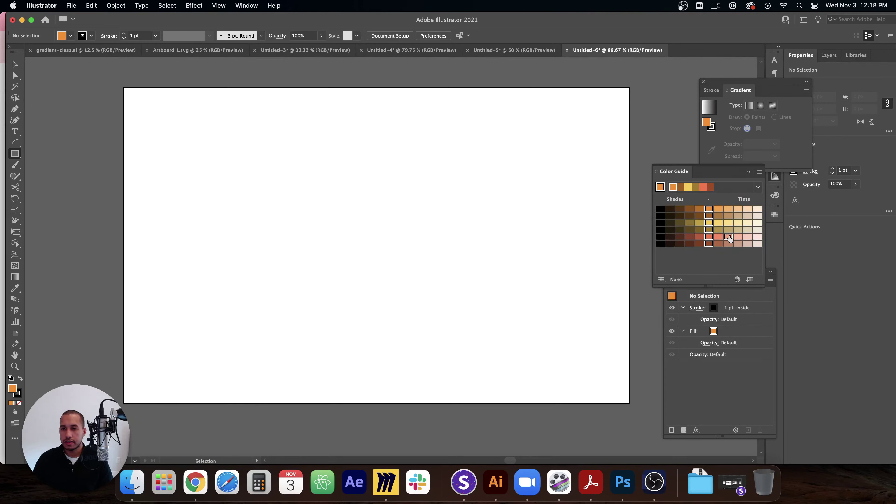
shift+click(730, 224)
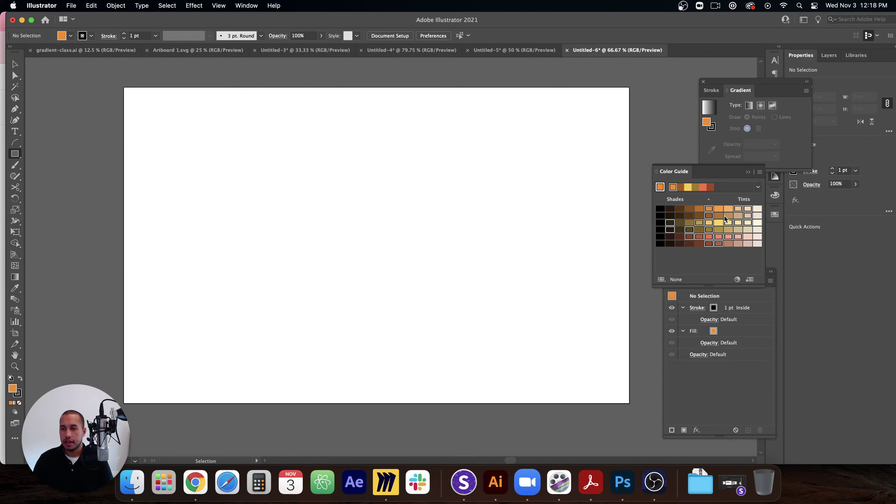
shift+click(729, 212)
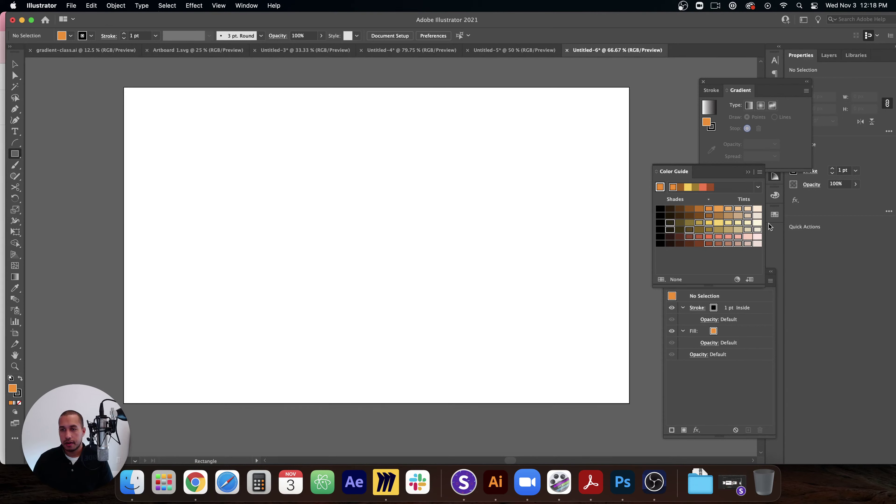
click(775, 214)
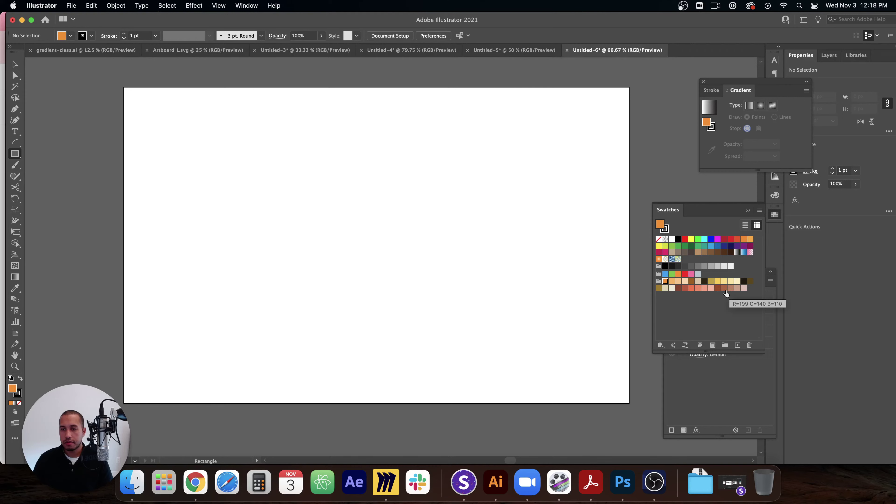
click(15, 64)
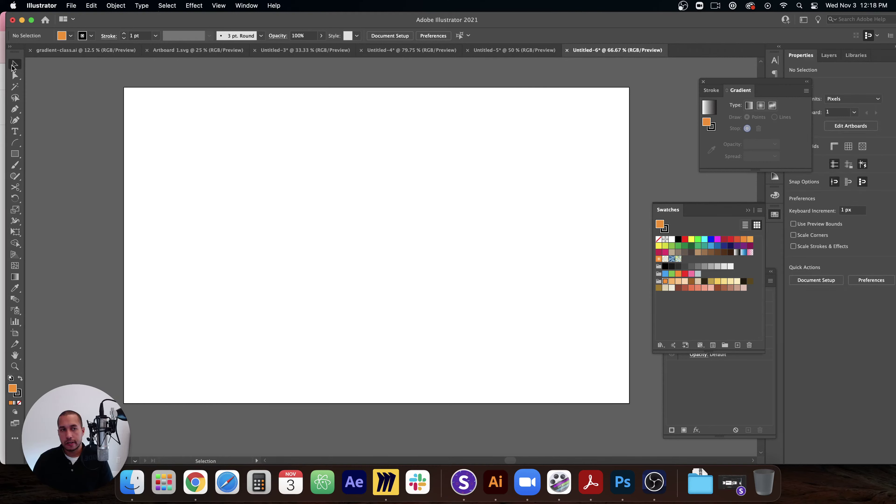
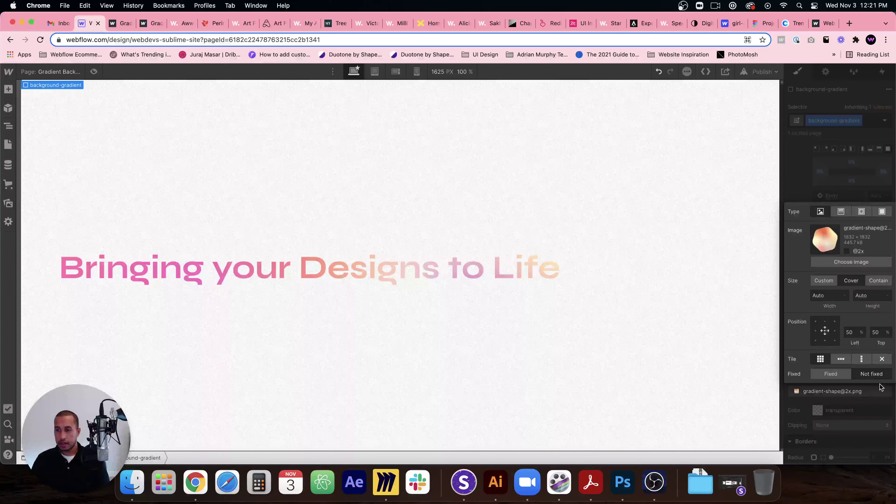
Leave the background image settings and set the background-gradient element's display to block
click(868, 394)
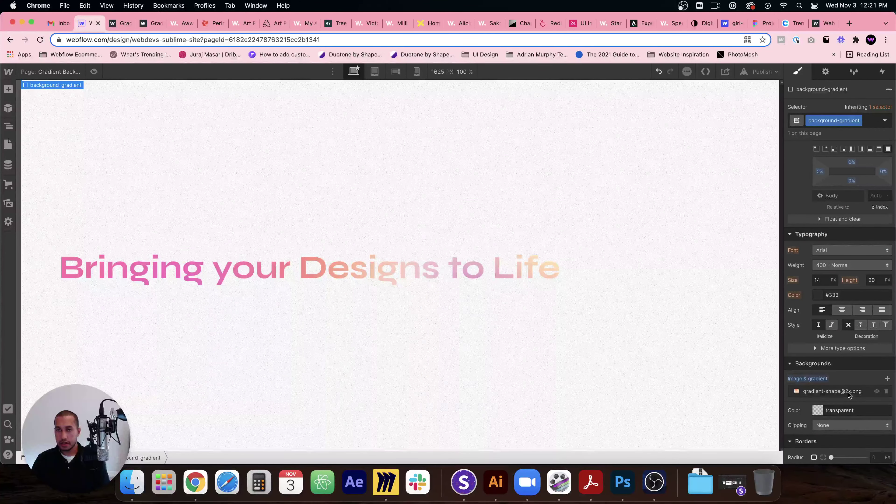
scroll(847, 353, up, 5)
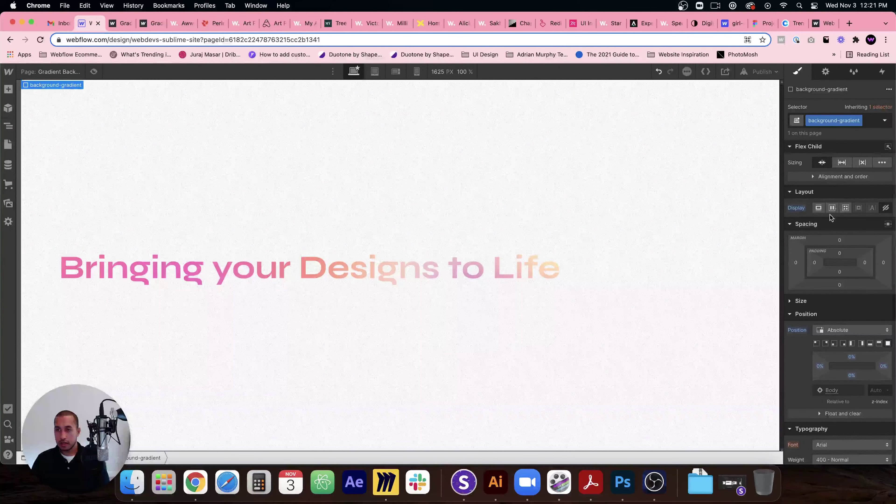
click(819, 207)
scroll(841, 335, down, 8)
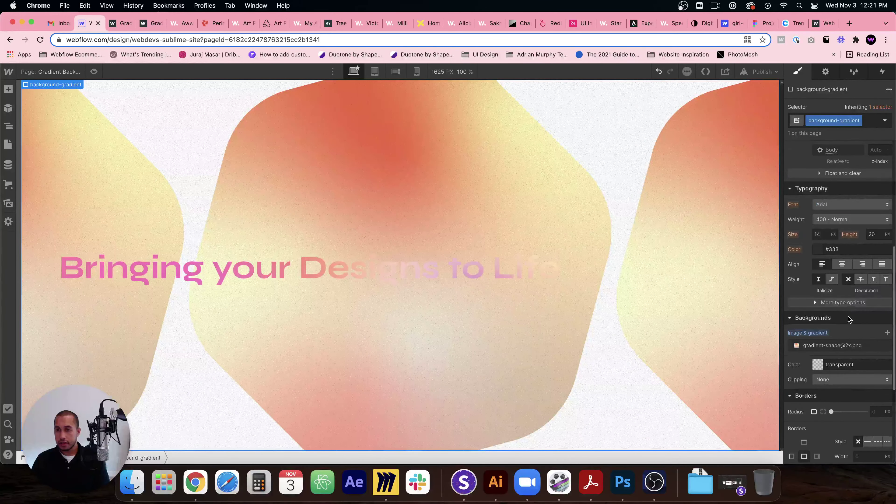
click(837, 324)
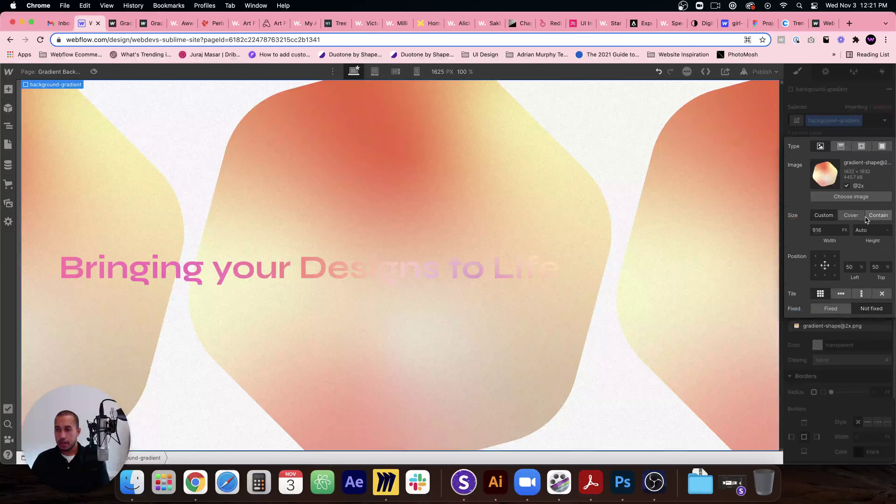
click(878, 216)
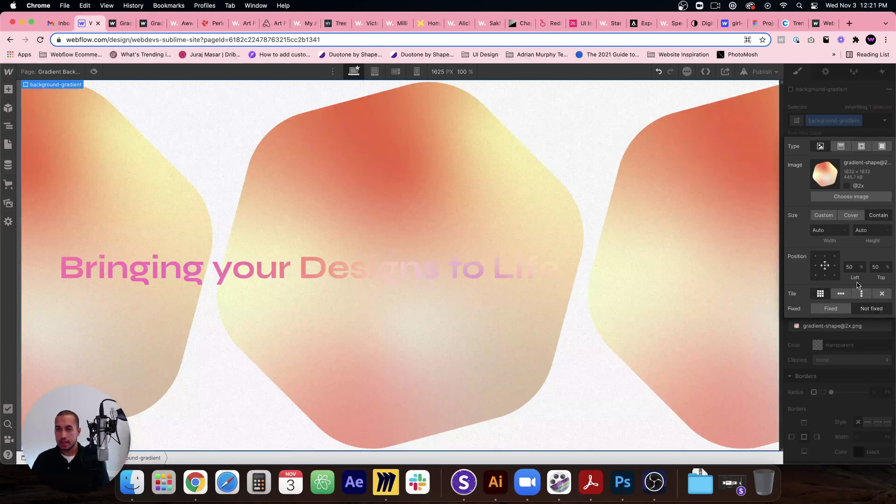
click(882, 294)
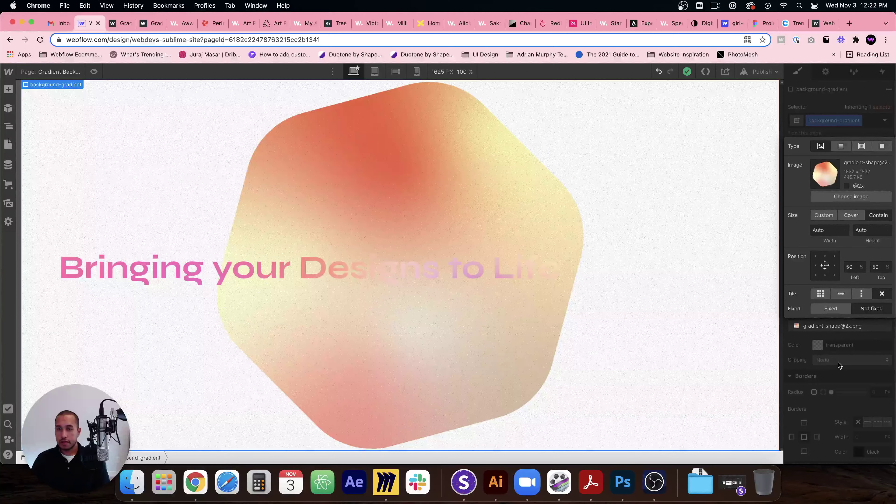
click(835, 374)
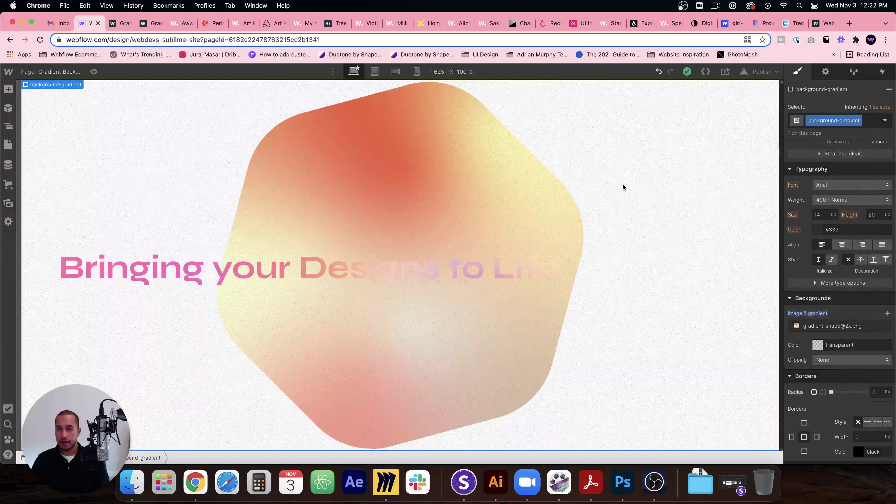
Hide the noise-overlay element by setting its display to none
click(269, 157)
scroll(836, 192, up, 5)
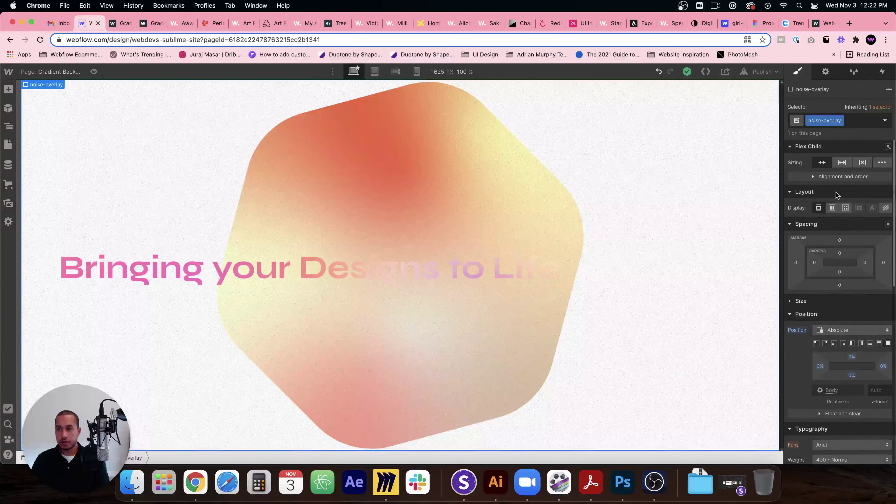
click(887, 208)
Add intense-grain.png from the assets as a second background image on the background-gradient element
click(472, 200)
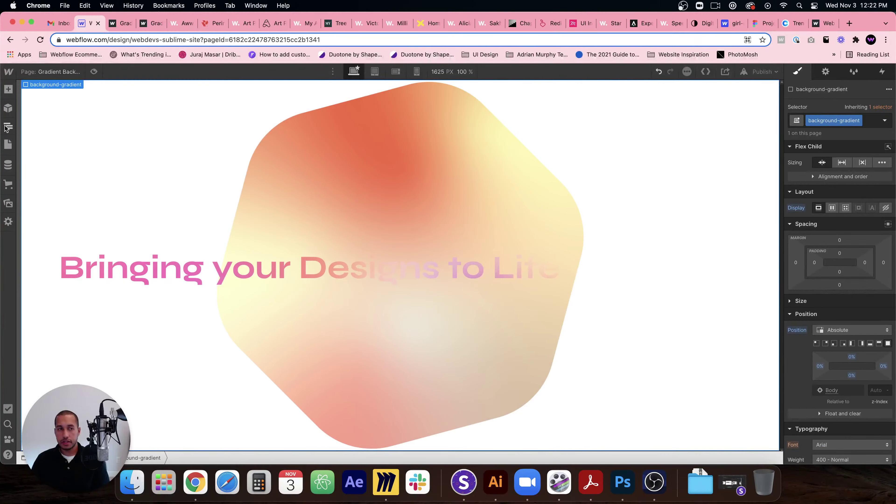
click(8, 144)
key(z)
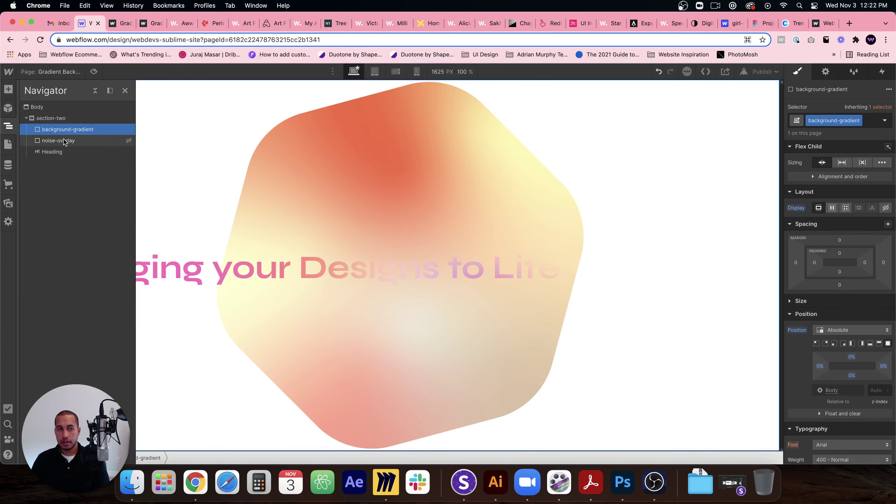
scroll(847, 282, down, 8)
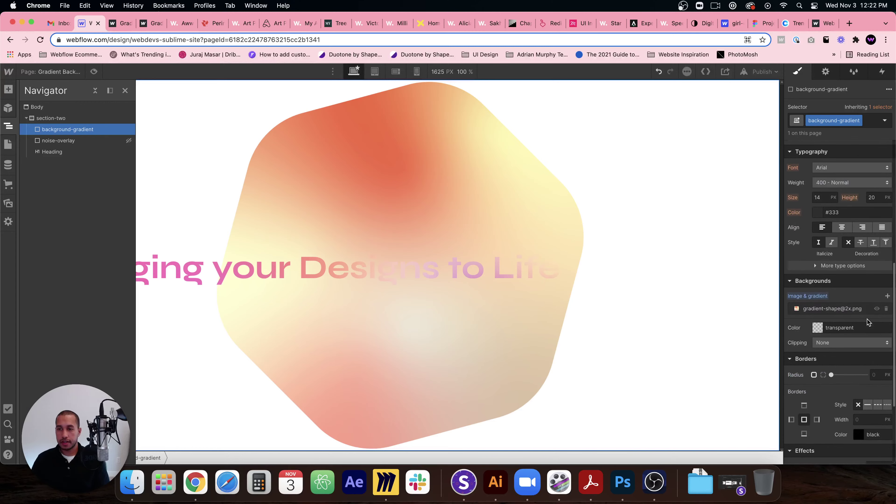
click(888, 296)
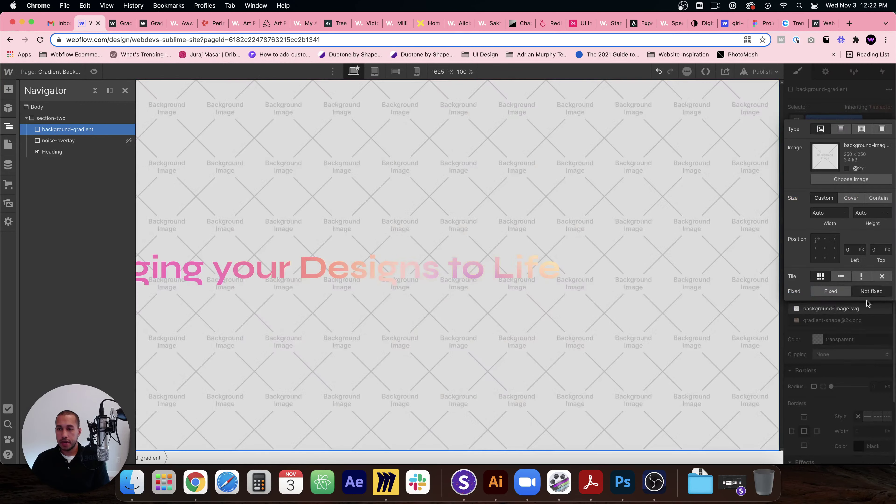
click(851, 179)
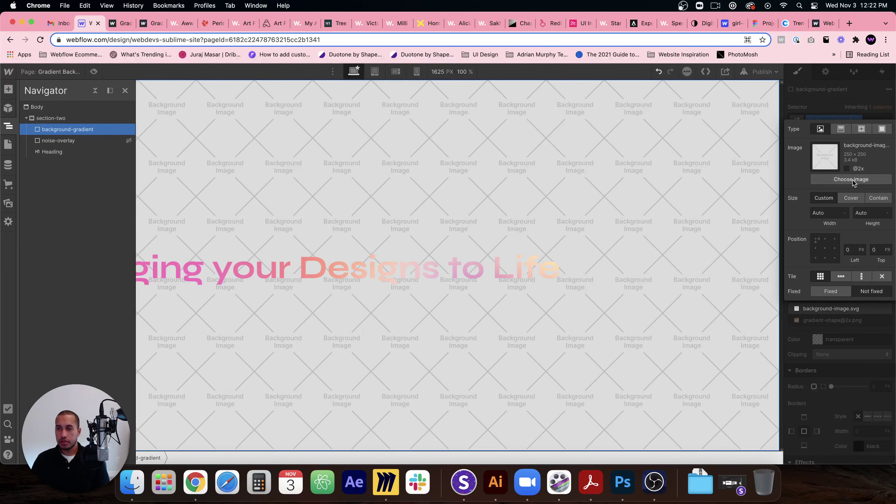
click(29, 160)
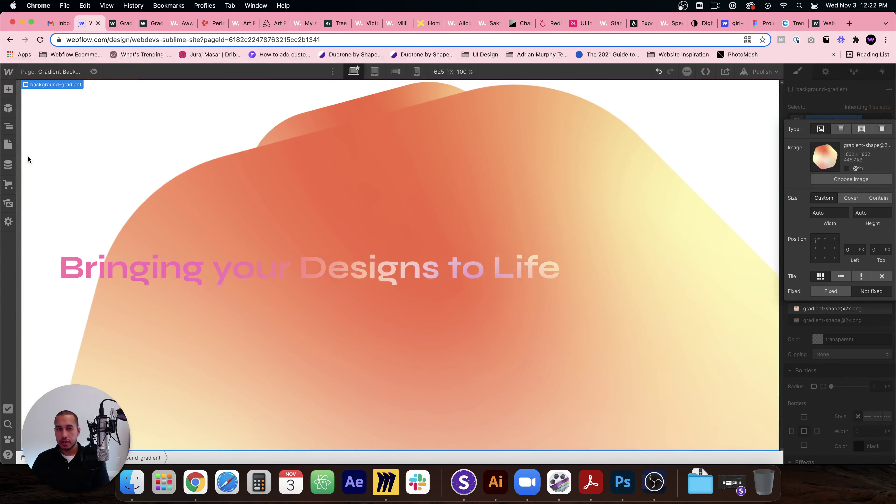
click(851, 179)
click(75, 163)
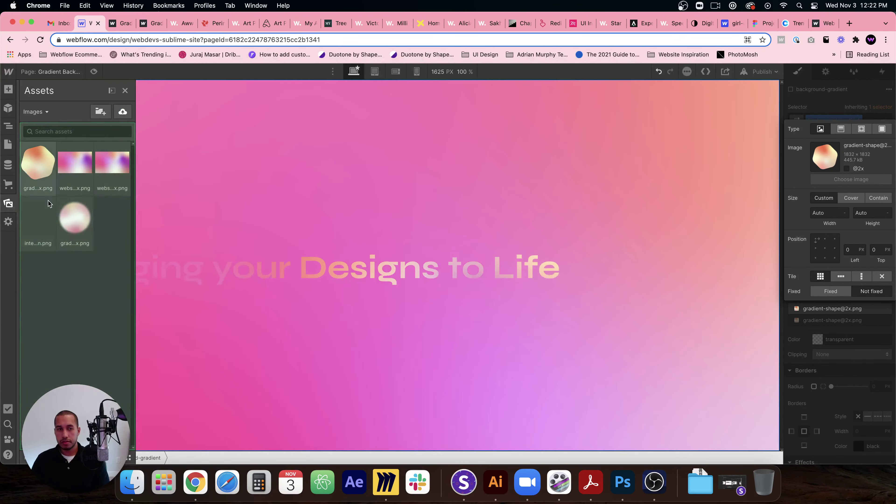
click(38, 216)
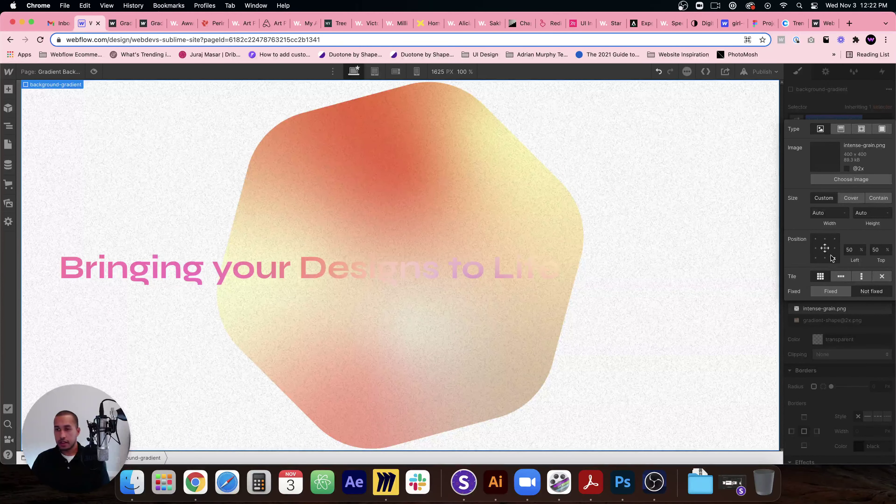
click(852, 198)
click(823, 198)
click(848, 168)
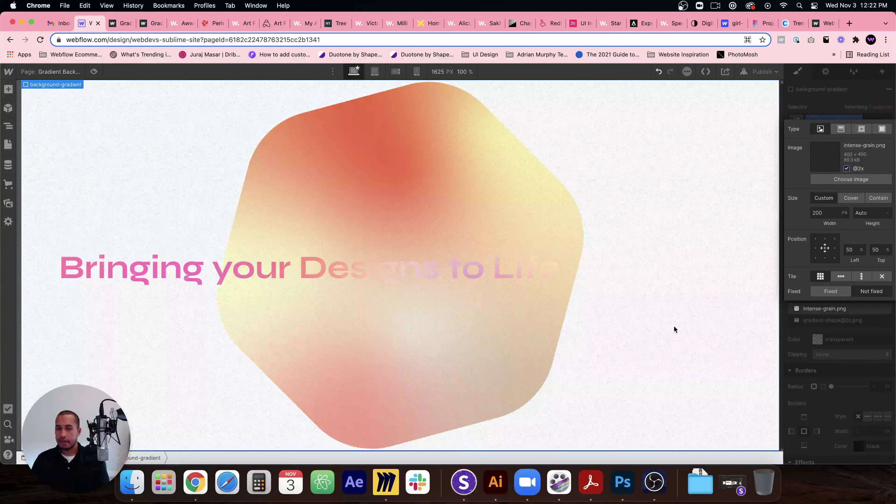
Hide the heading's background image and set its background clipping to None
click(498, 275)
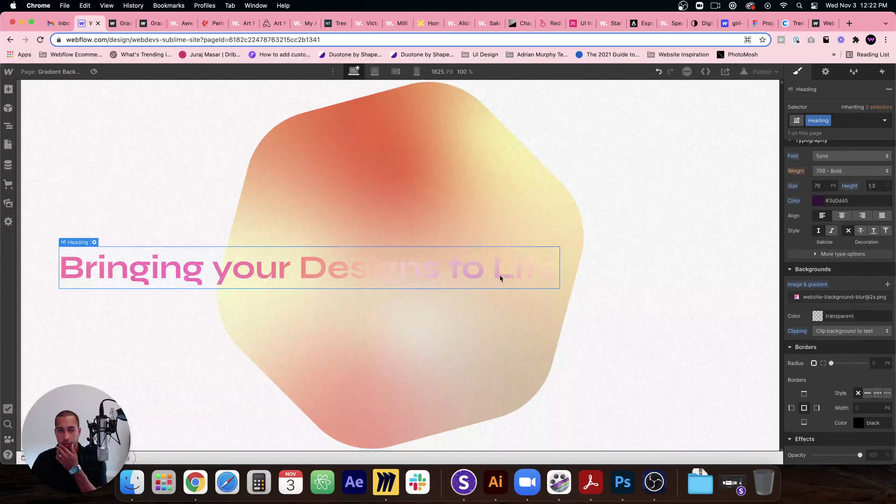
click(876, 295)
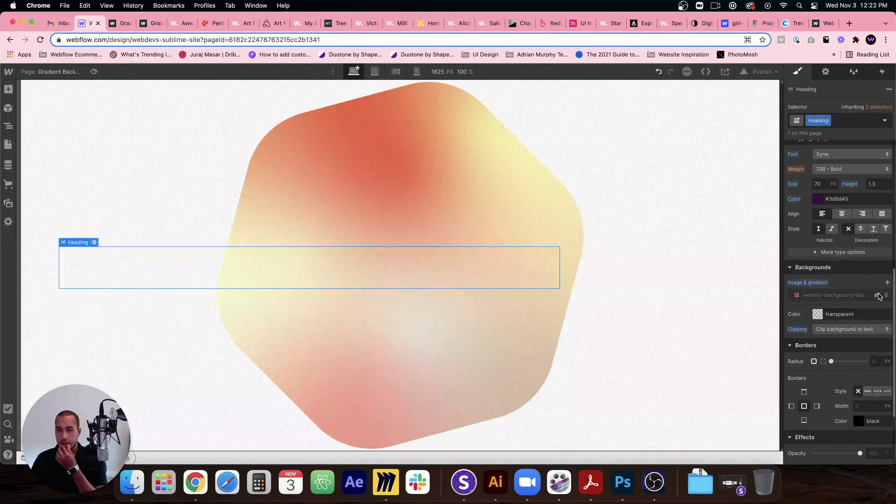
click(839, 329)
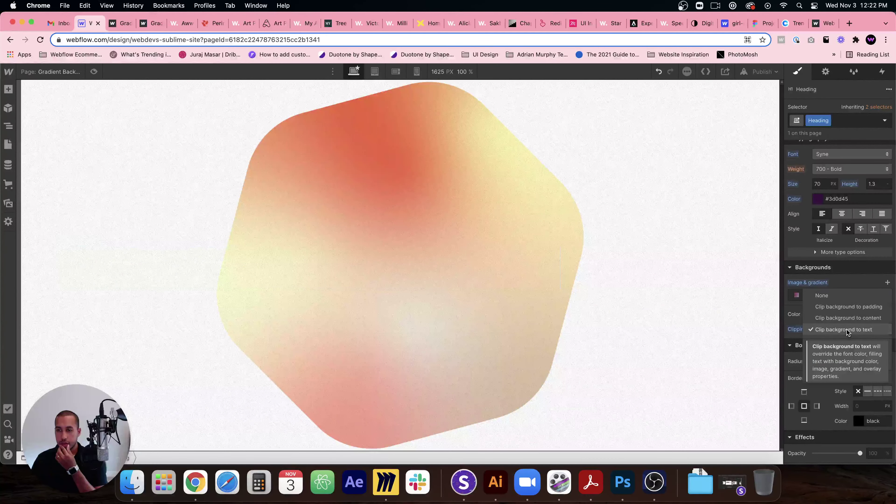
click(835, 300)
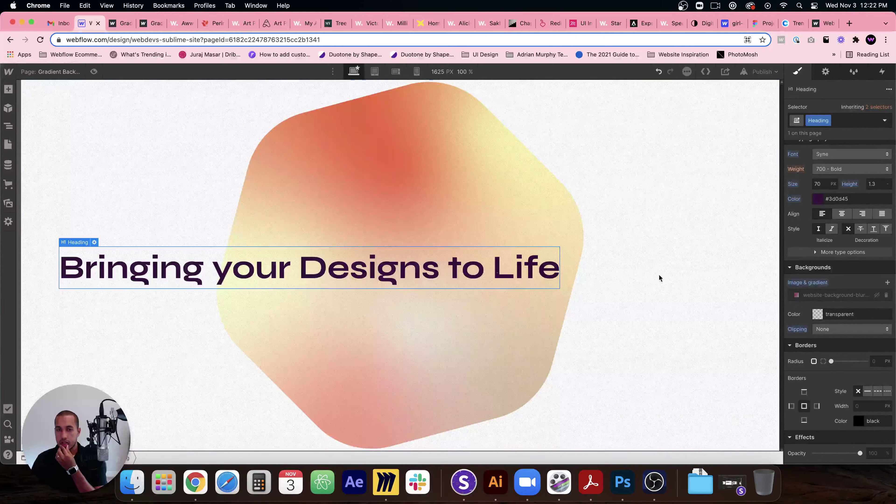
Center the contents of section-two horizontally with its justify setting
scroll(844, 296, up, 6)
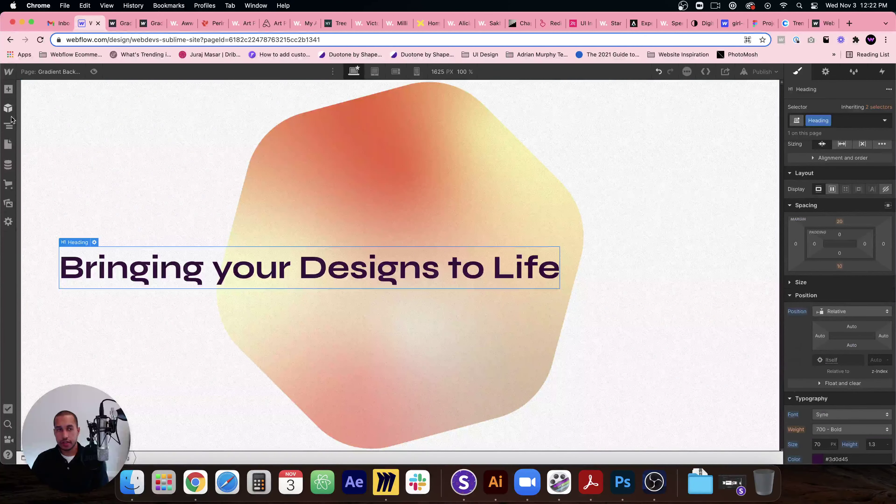
click(8, 125)
click(54, 120)
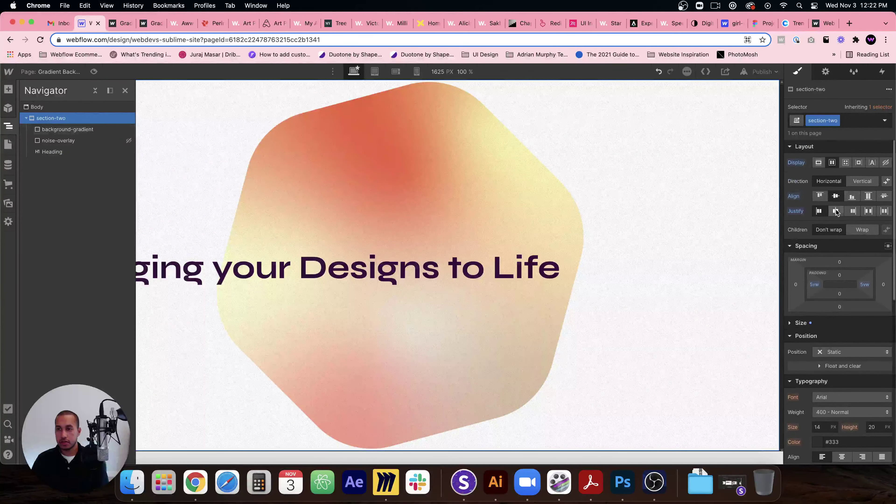
click(605, 249)
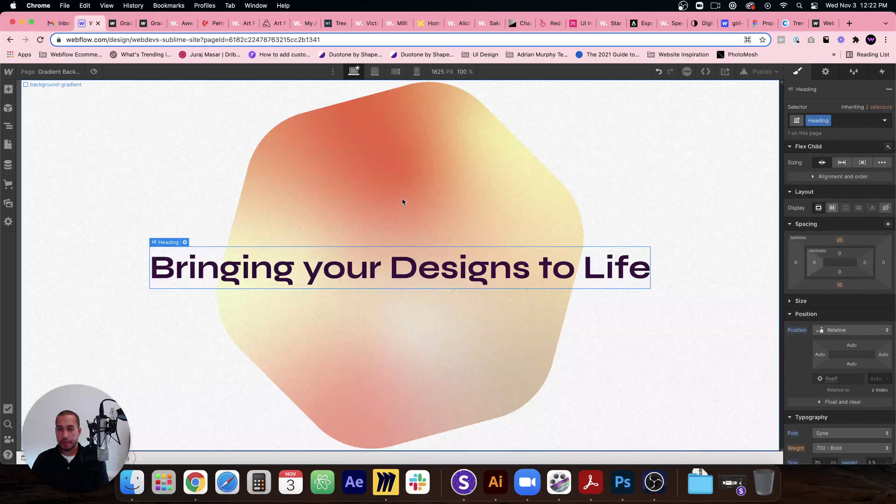
Publish the updated site to its webflow.io domain
click(403, 211)
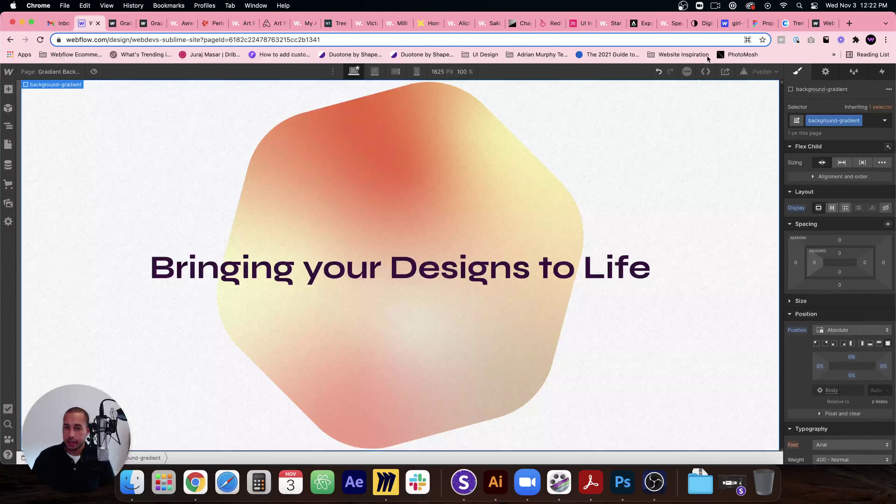
click(762, 72)
click(721, 191)
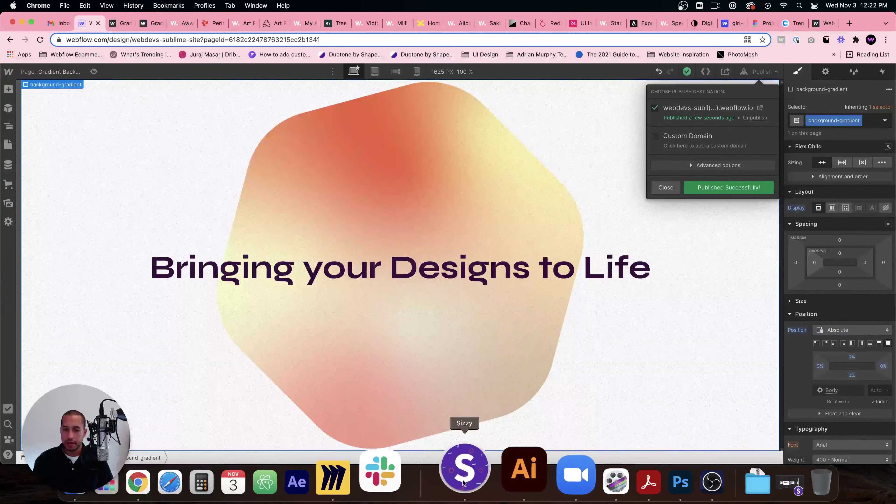
Switch to Illustrator and draw a hexagon about 279 by 281 px on the empty canvas beside the artboard
click(491, 480)
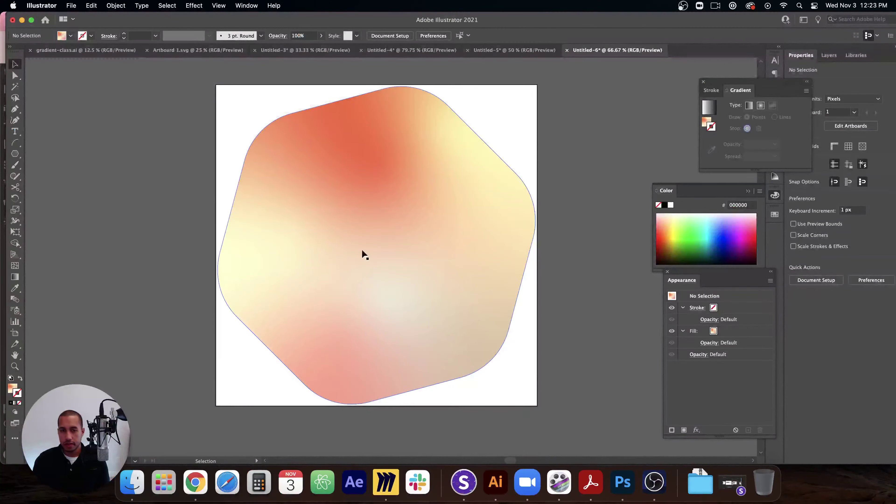
click(91, 144)
click(15, 154)
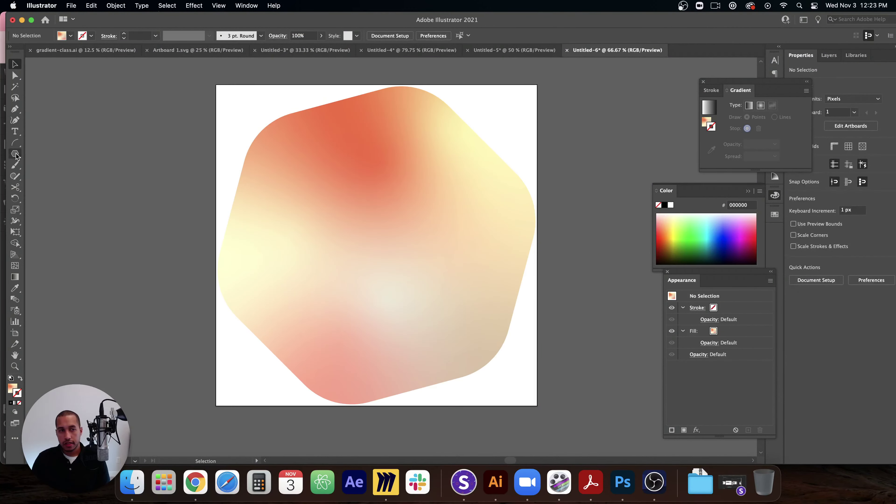
drag(97, 122, 133, 158)
key(v)
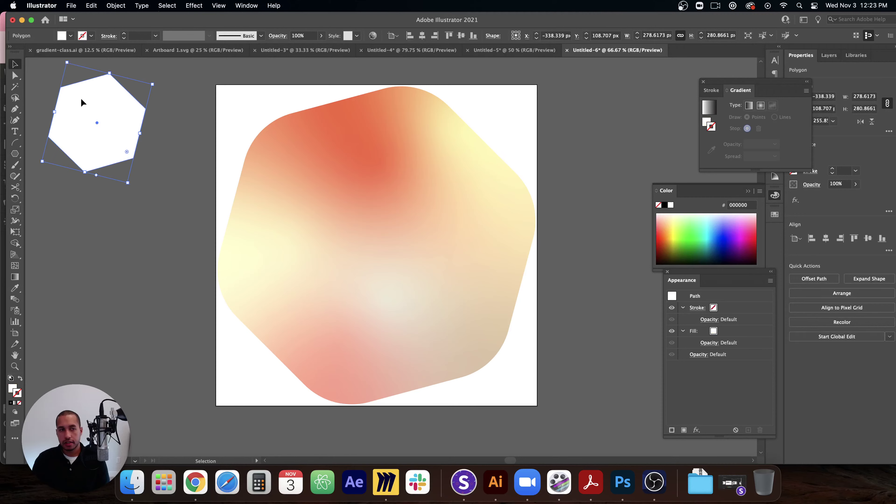
Apply the near-black brown swatch from the document swatches to the small hexagon's stroke
click(774, 215)
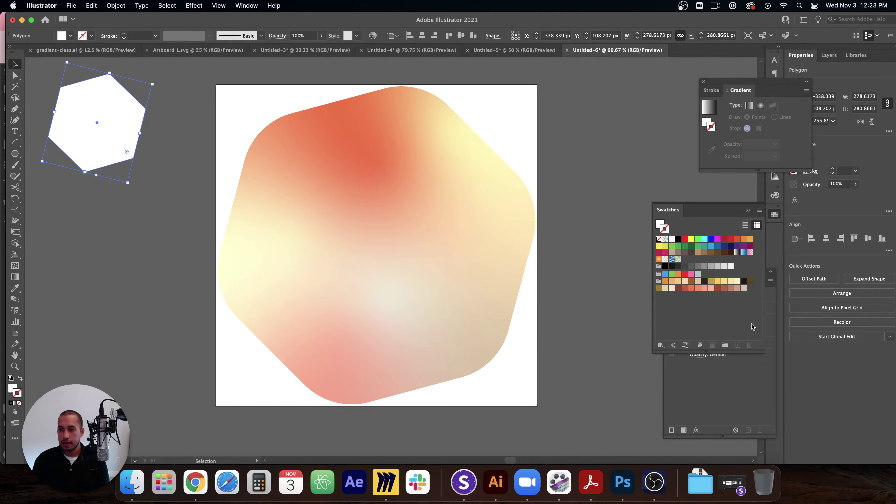
click(706, 281)
click(743, 281)
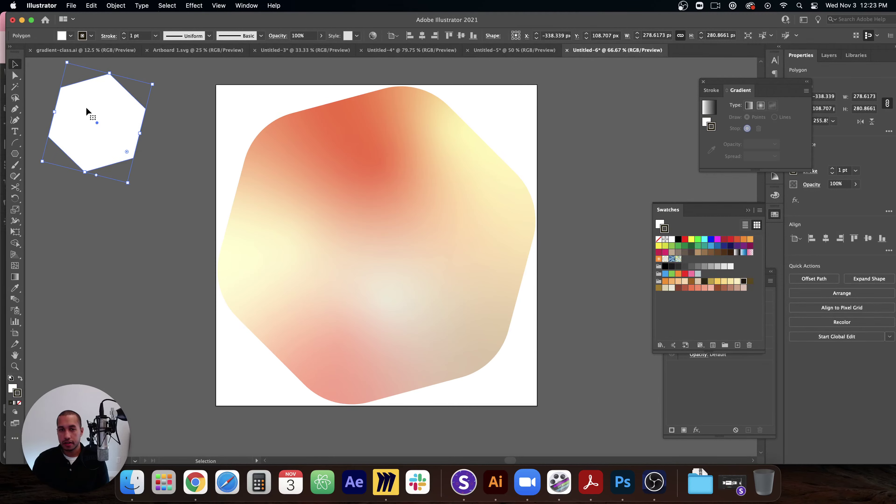
Make the fill active and fill the small hexagon with the same near-black brown swatch
click(12, 389)
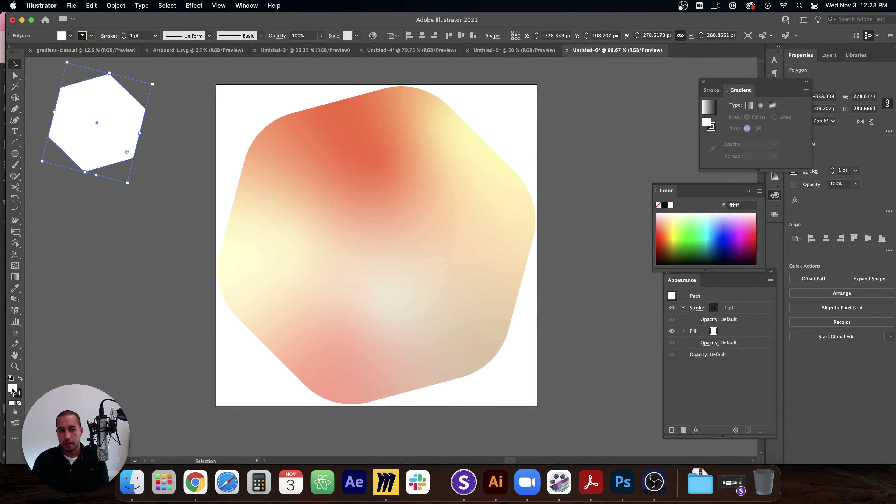
double_click(12, 388)
click(542, 205)
click(775, 195)
click(775, 215)
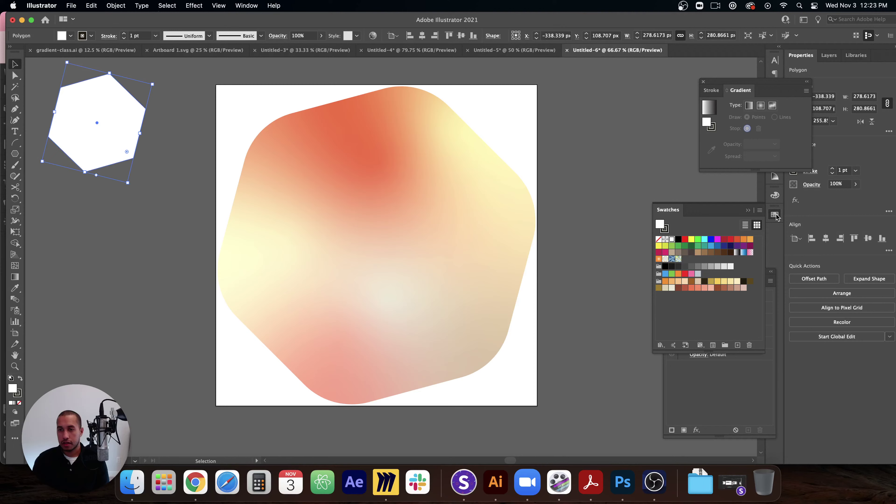
click(744, 282)
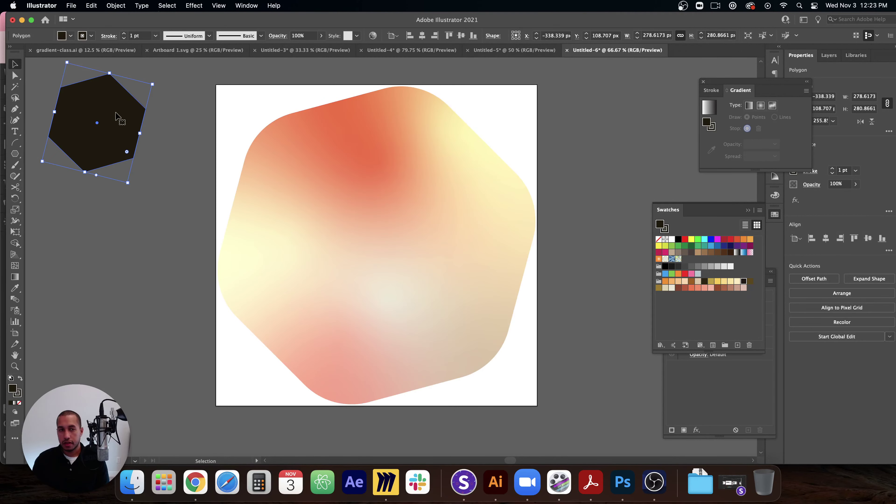
Get the hexagon fill's hex code, switch to Webflow in Chrome and set the heading's text color to #221b08
double_click(12, 388)
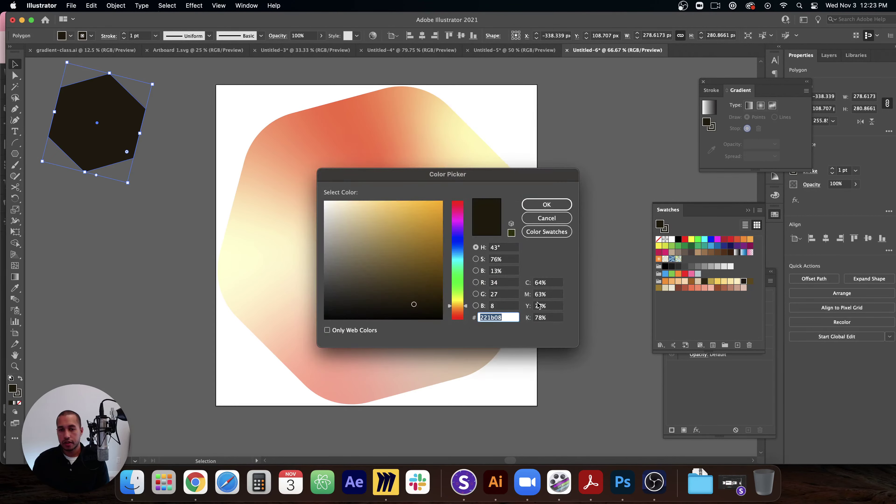
click(195, 482)
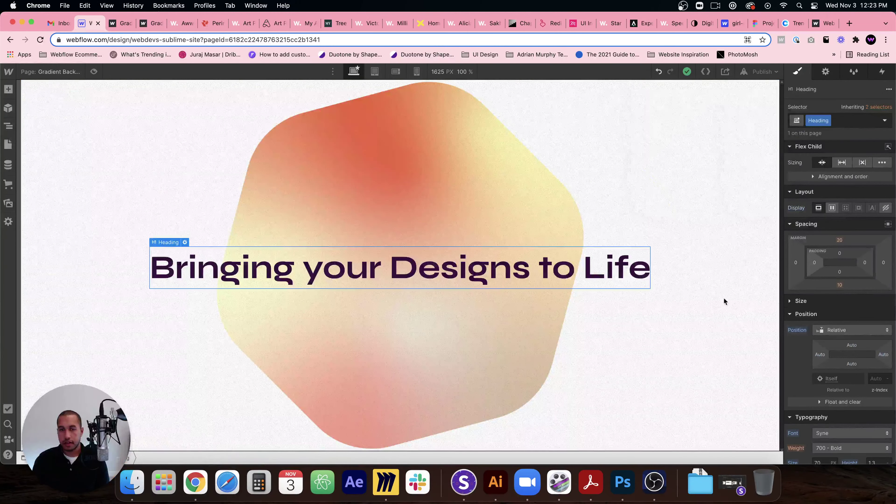
scroll(859, 307, down, 7)
click(845, 227)
text(221b08)
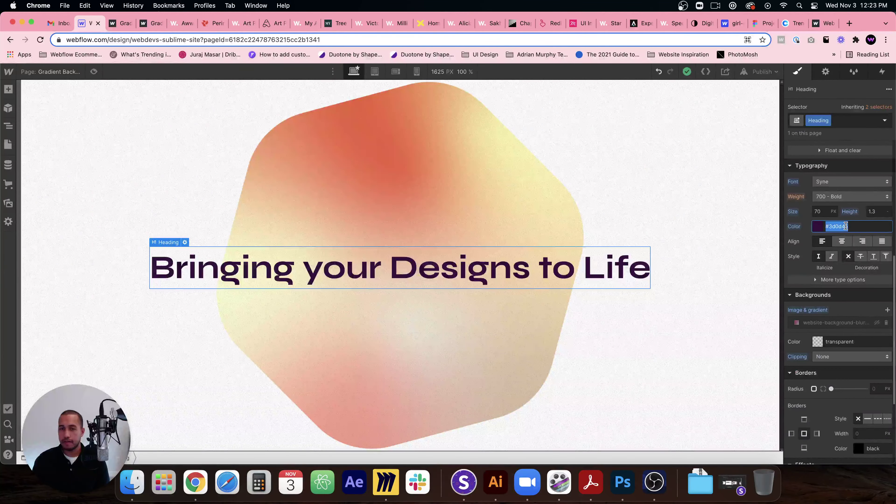
key(Return)
Show the page's element structure and select the section-two element
click(515, 168)
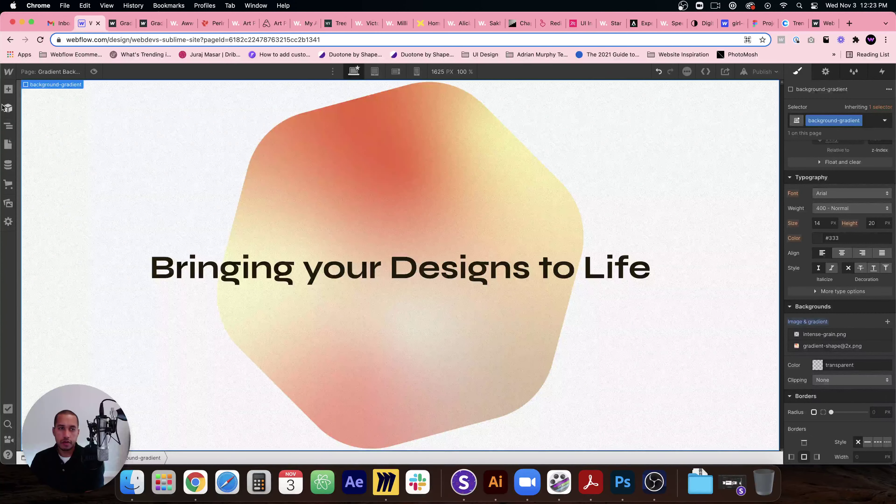
click(6, 130)
click(98, 118)
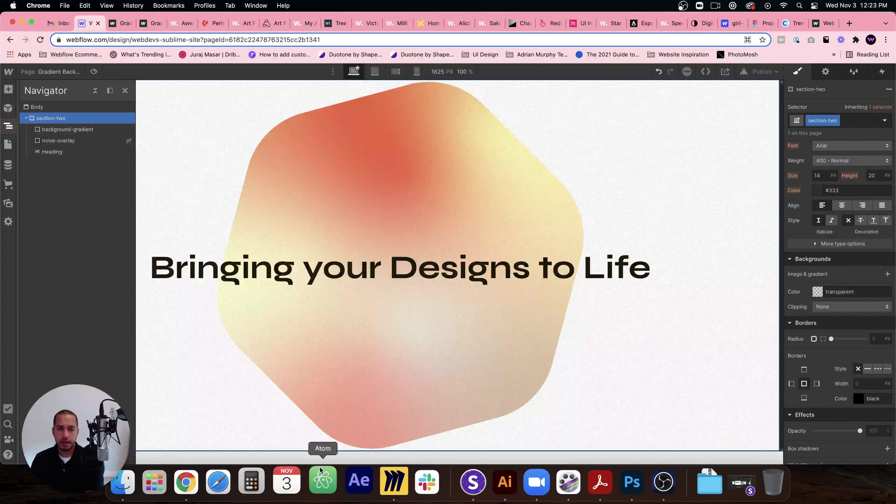
Switch to Illustrator, fill the small hexagon with the pale cream swatch and get that fill's hex code
click(513, 469)
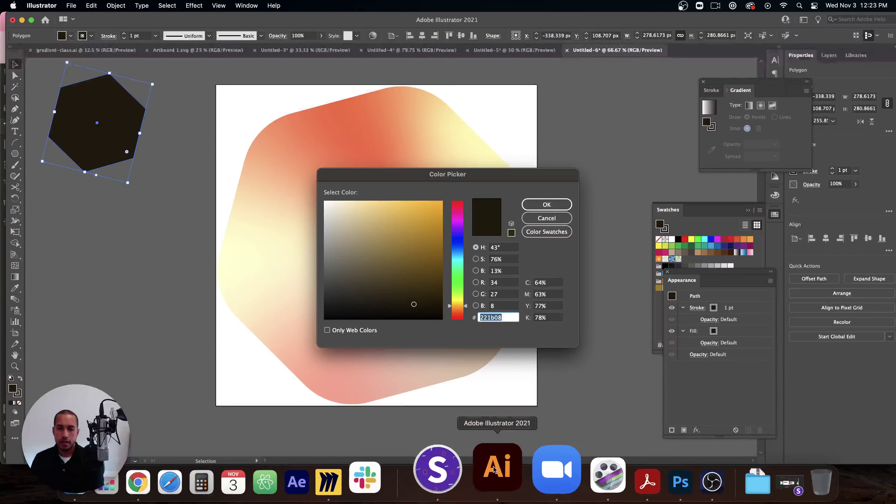
click(547, 218)
click(750, 264)
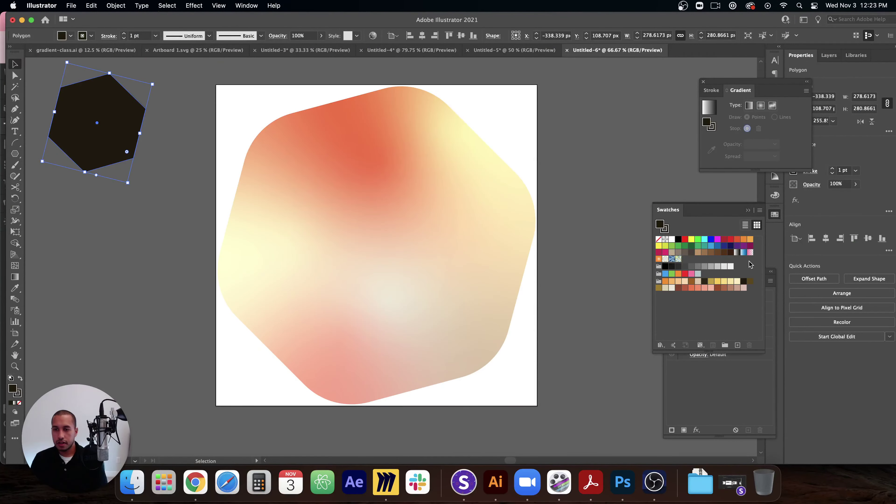
click(737, 282)
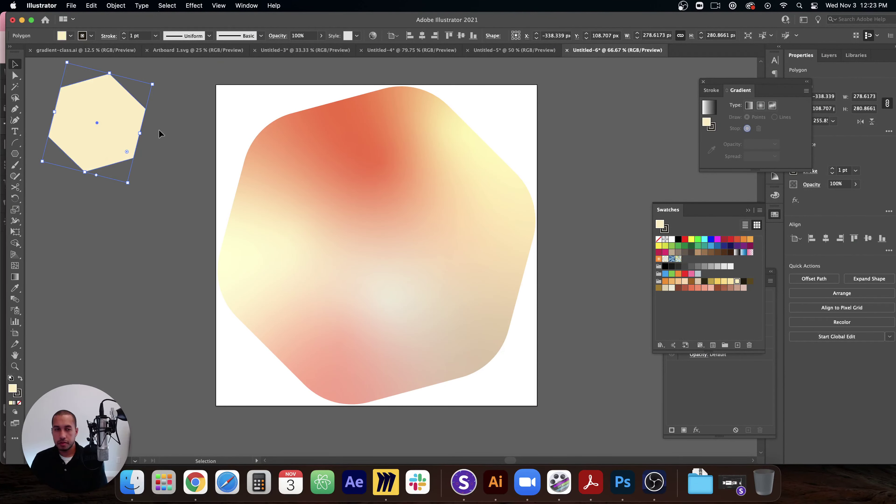
double_click(12, 390)
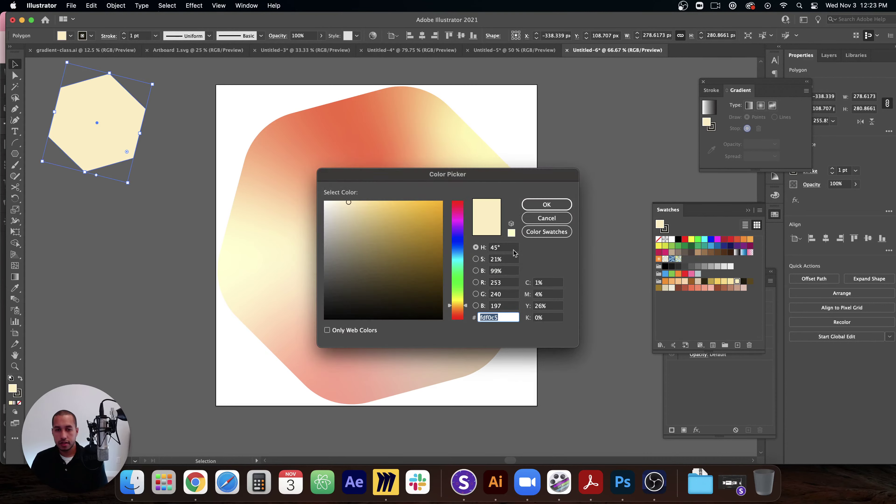
click(545, 204)
Switch back to Webflow in Chrome and set the section-two background color to #fdf0c5
click(207, 485)
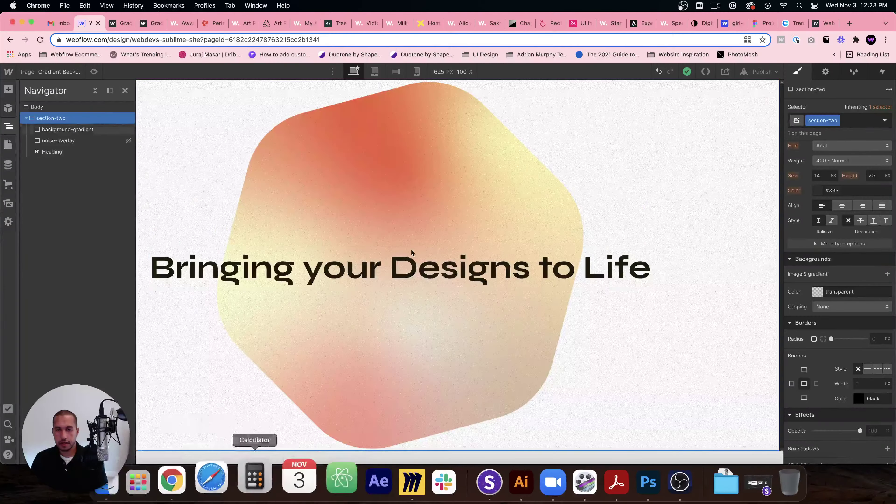
scroll(845, 308, down, 5)
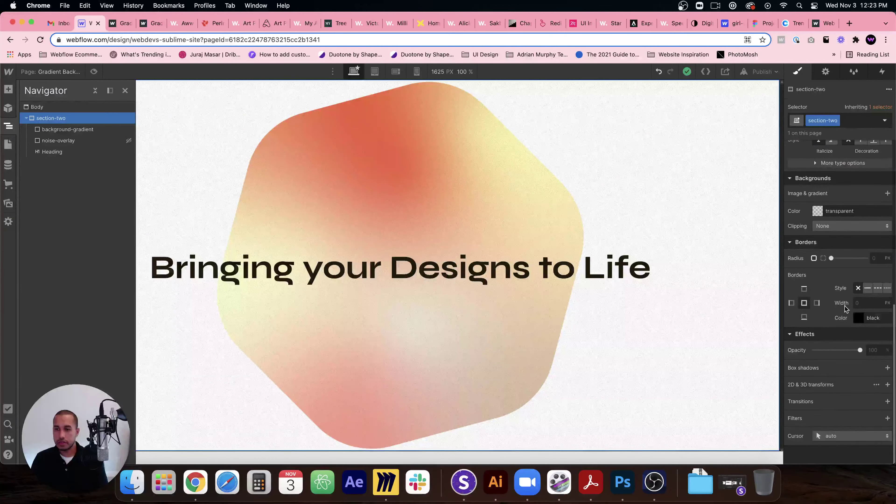
scroll(844, 247, up, 1)
click(844, 230)
text(fdf0c5)
key(Return)
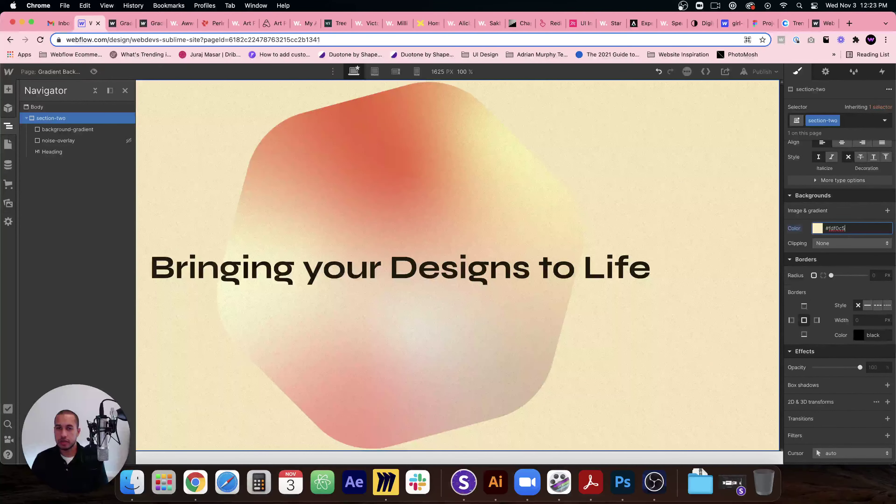
Publish the site to its webflow.io domain and open the live page
click(570, 181)
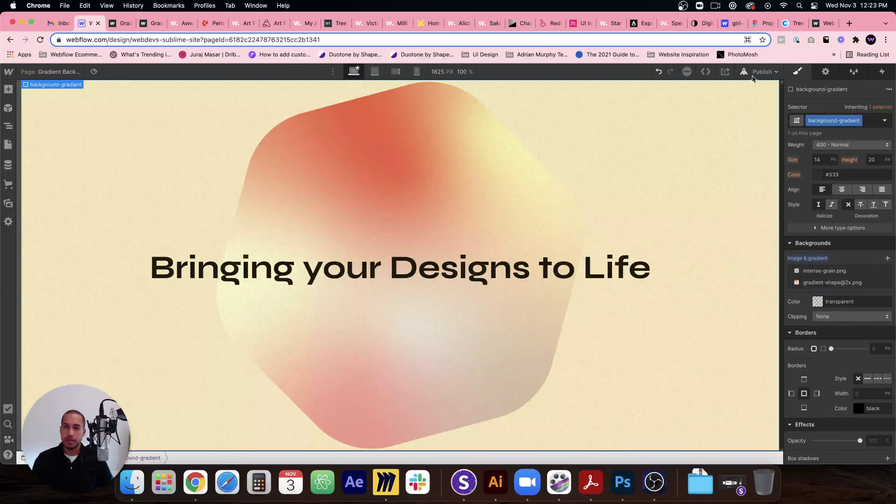
click(759, 72)
click(720, 187)
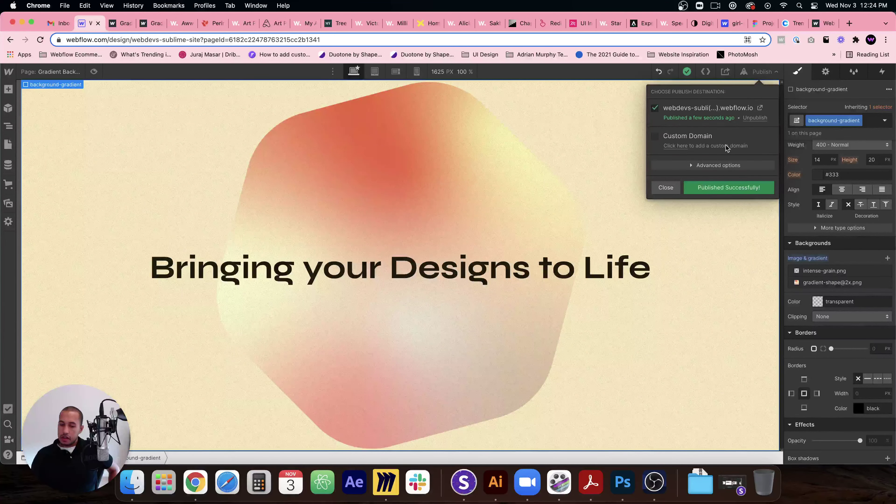
click(759, 108)
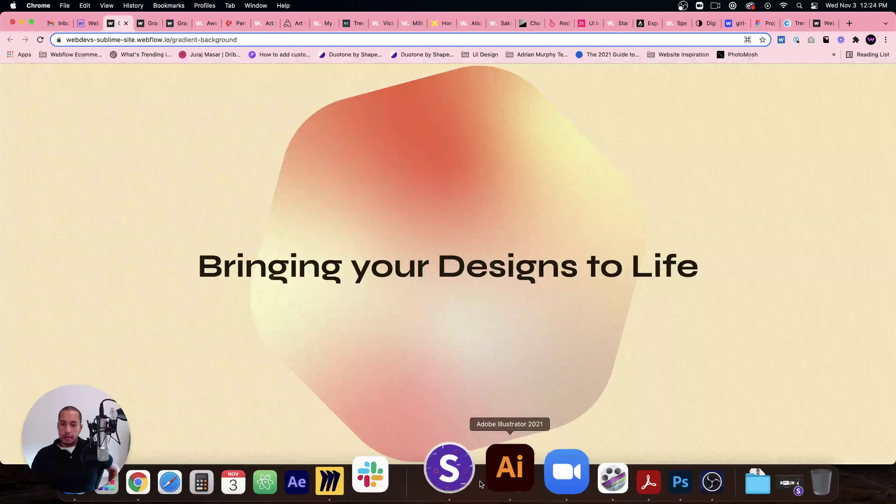
Switch to Illustrator and start saving the document on the computer, choosing the 2x folder inside the desktop's gradients folder
click(505, 482)
key(super+s)
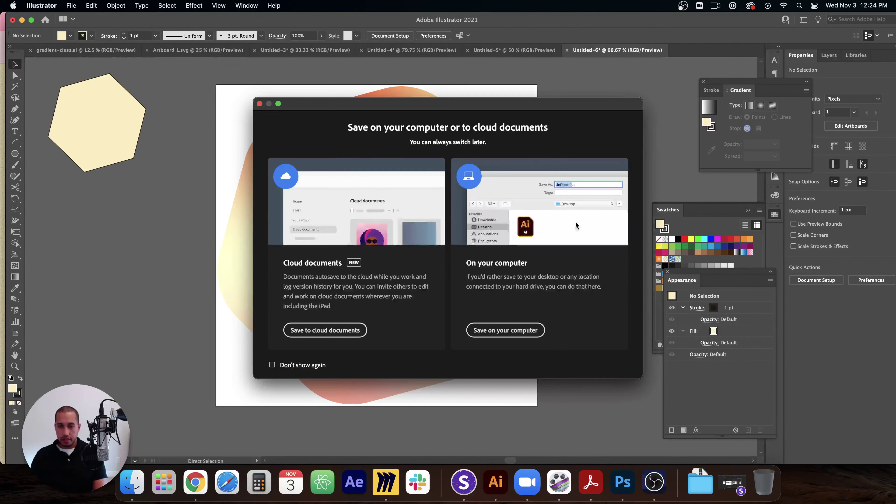
click(492, 333)
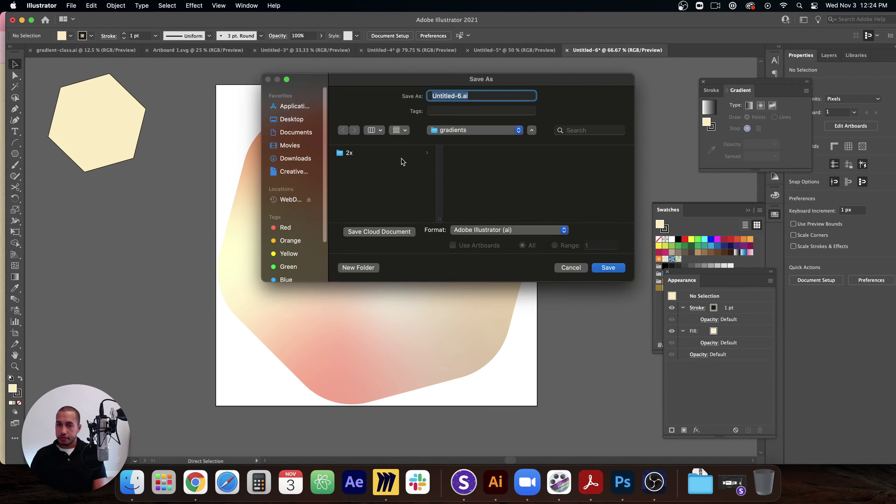
click(445, 134)
click(446, 137)
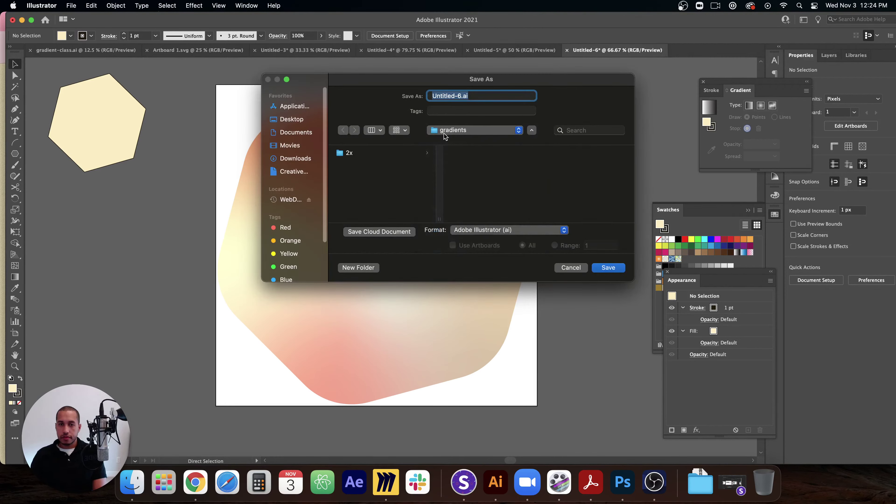
click(446, 134)
click(447, 143)
click(378, 156)
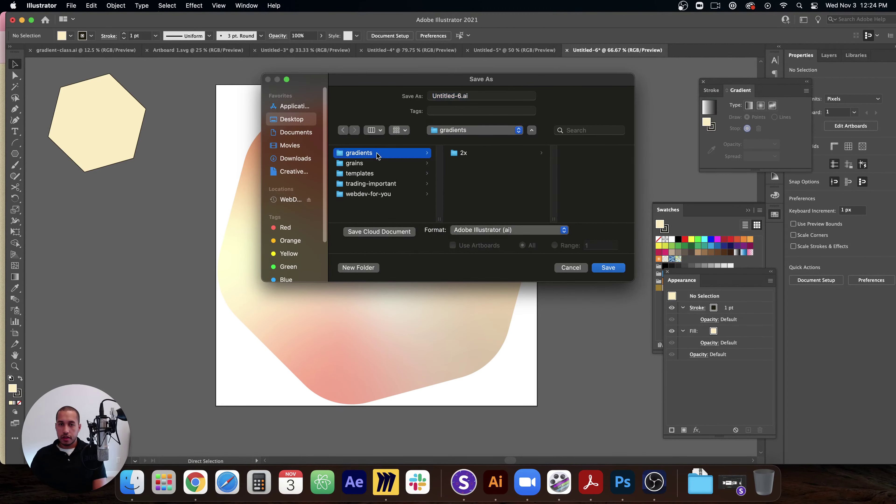
drag(459, 96, 436, 96)
click(467, 155)
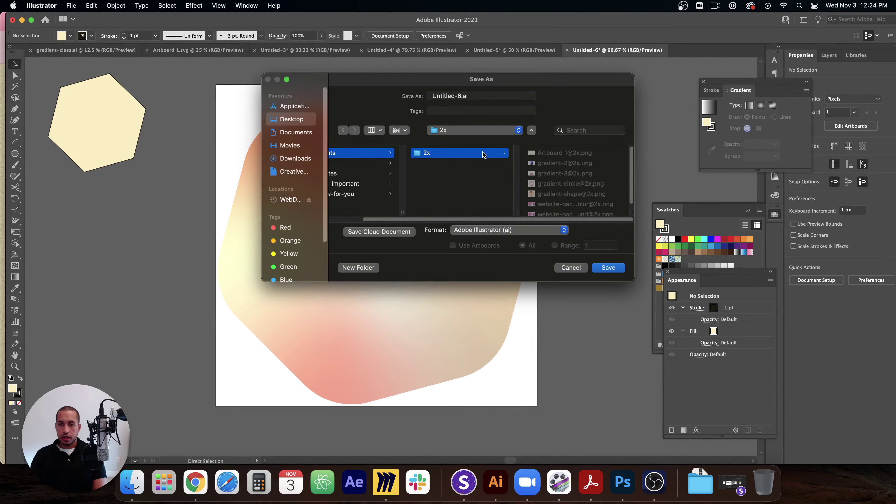
Name the file gradient-color-palette.ai and save it in Adobe Illustrator format, accepting the save options
click(458, 96)
drag(457, 96, 432, 96)
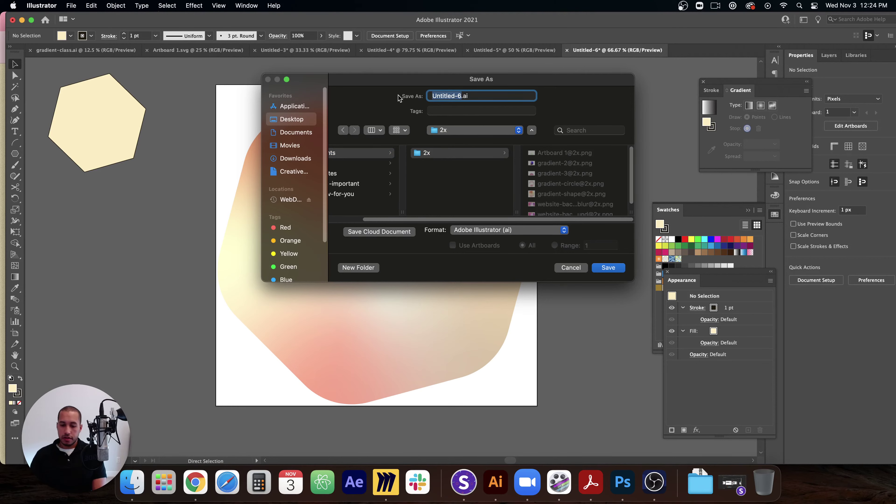
text(gradient-co)
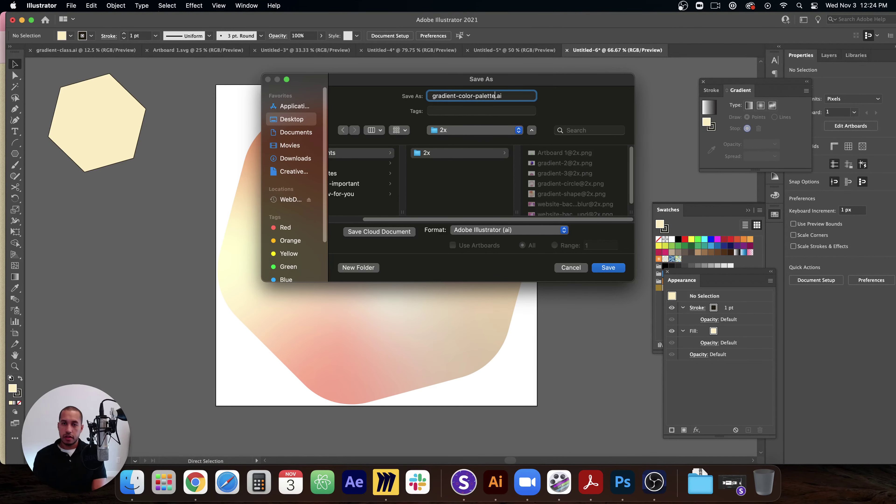
text(lor-palette)
key(Return)
click(557, 373)
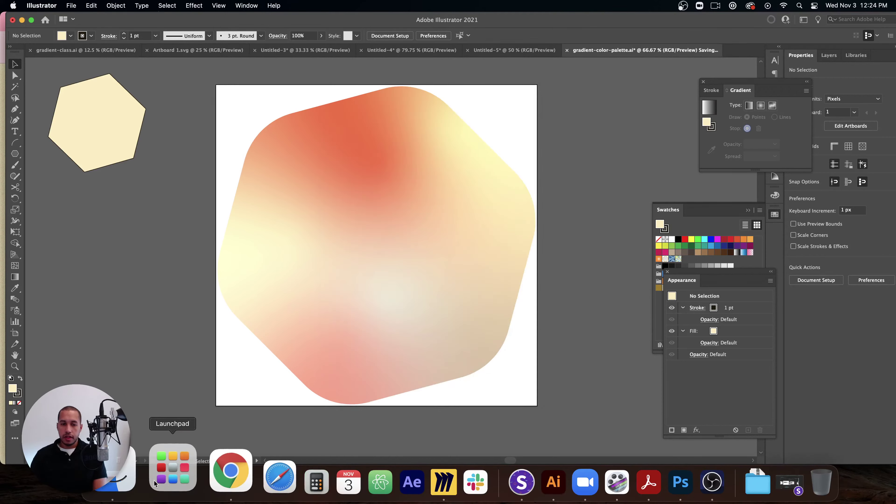
Glance at the live page in Chrome, switch to Photoshop and create a 400 x 400 px document at 300 pixels/inch
click(192, 476)
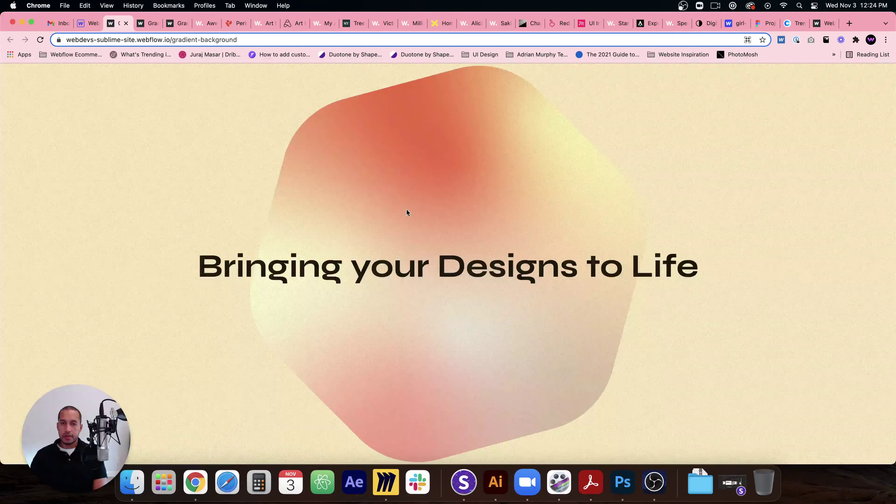
click(623, 482)
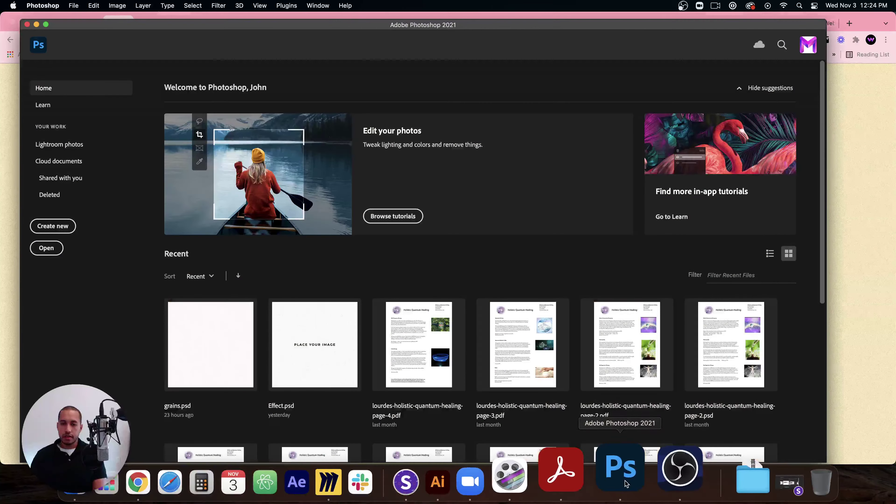
click(53, 226)
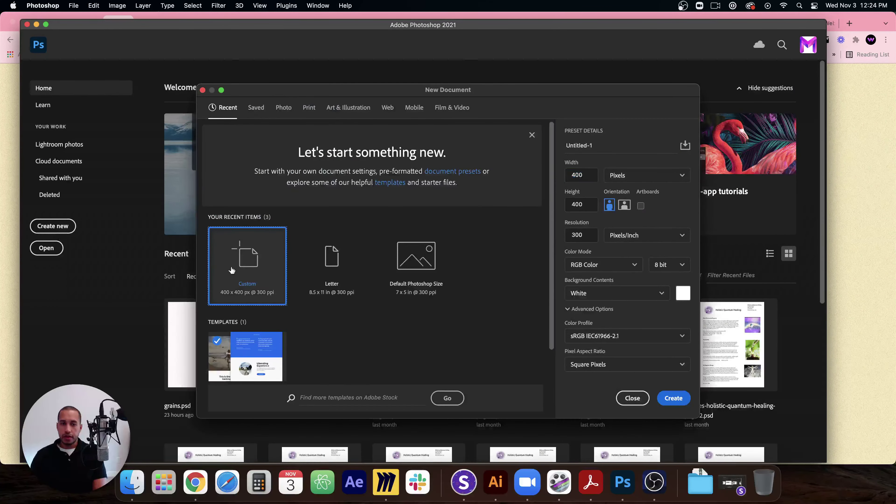
click(672, 402)
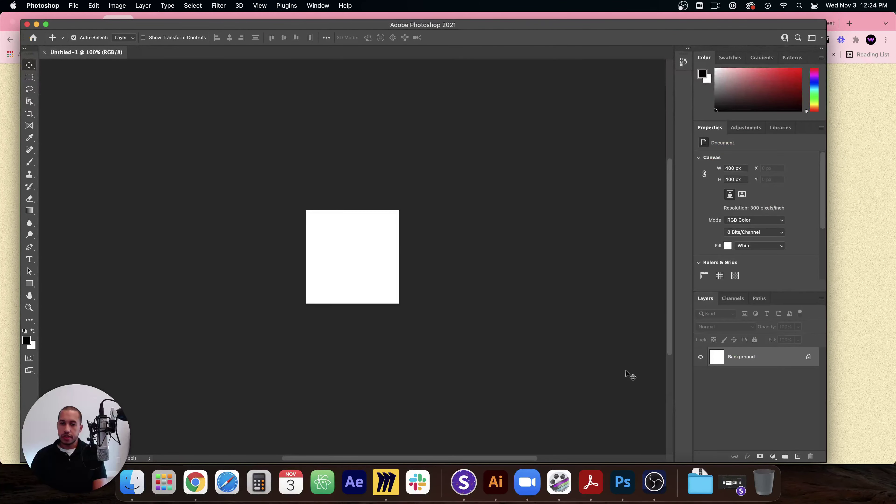
Add a Solid Color fill layer in white (ffffff) above the background
scroll(355, 244, up, 10)
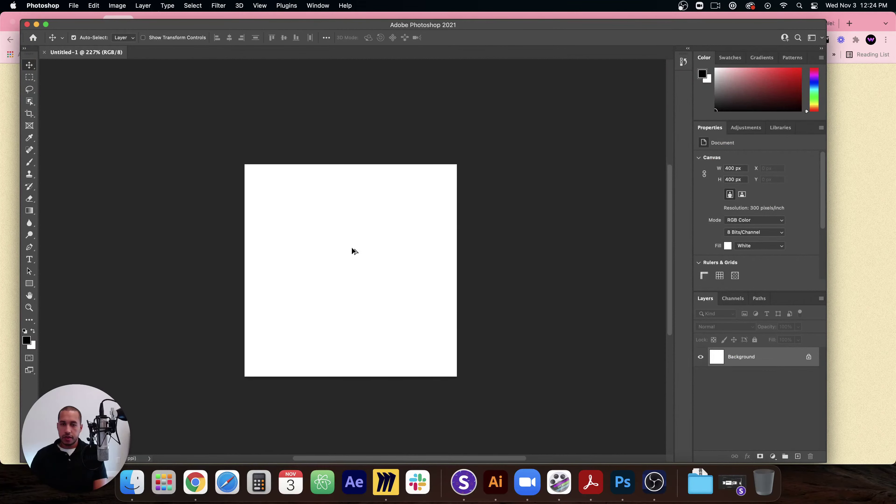
scroll(353, 249, down, 1)
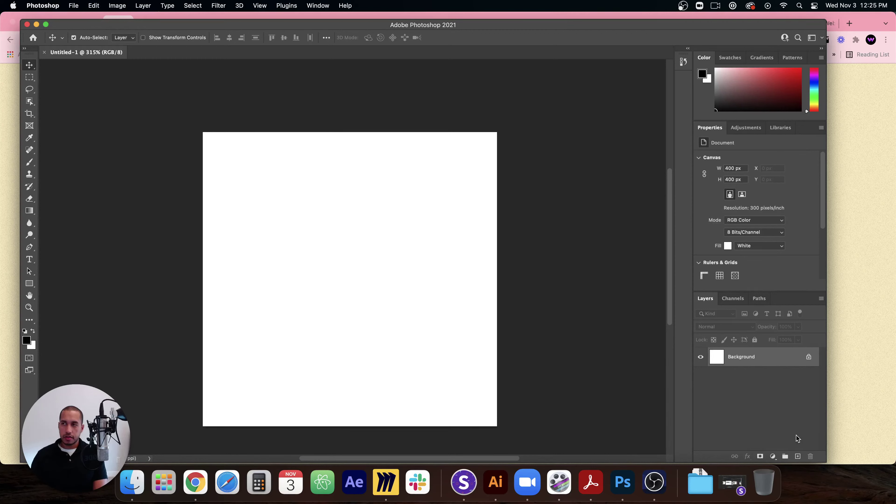
click(773, 458)
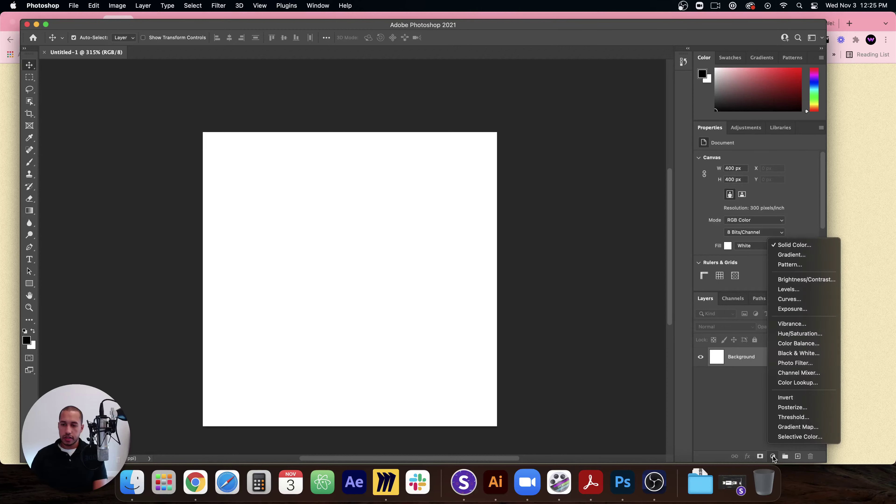
click(787, 247)
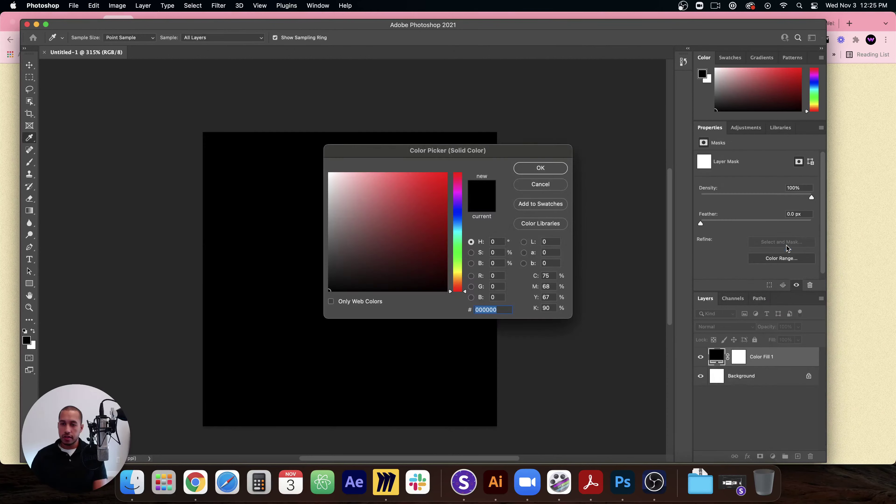
drag(348, 202, 312, 160)
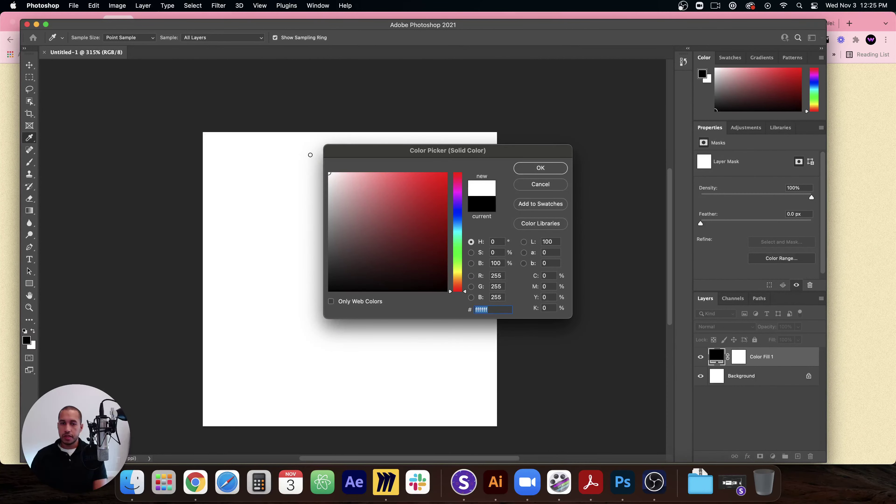
click(541, 169)
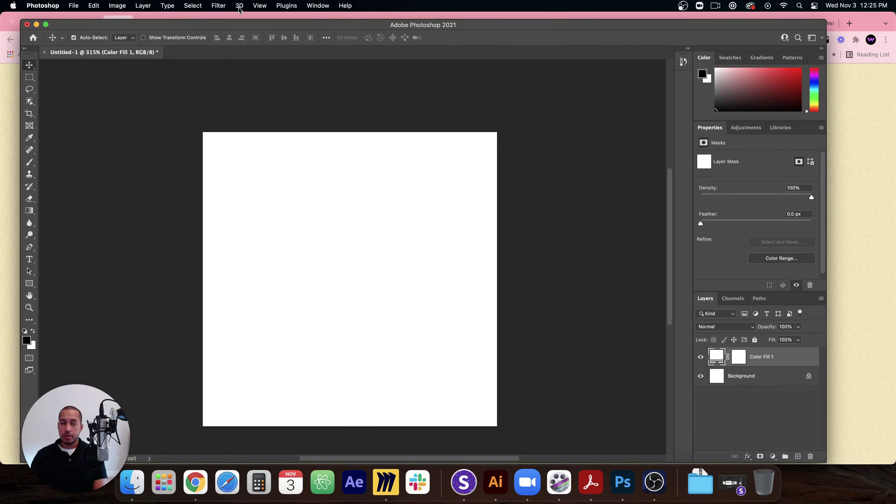
Start the Add Noise filter on the white fill layer, converting the layer to a smart object
click(220, 6)
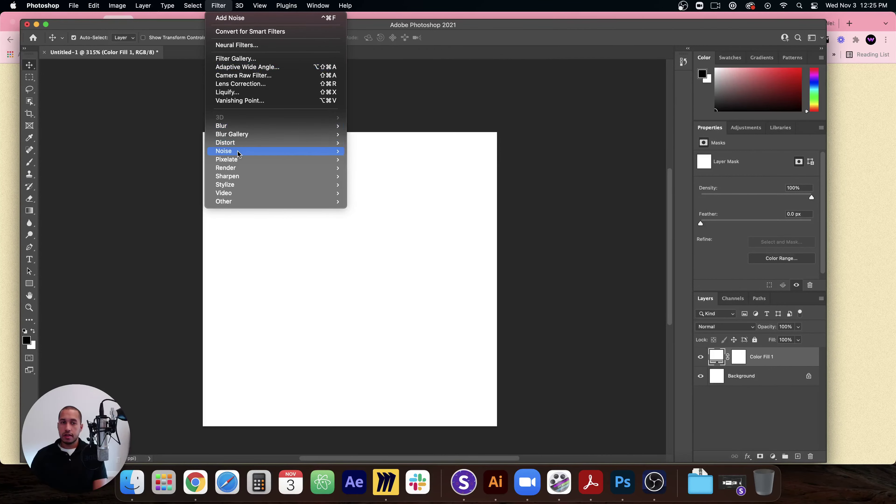
mouse_move(254, 154)
click(359, 155)
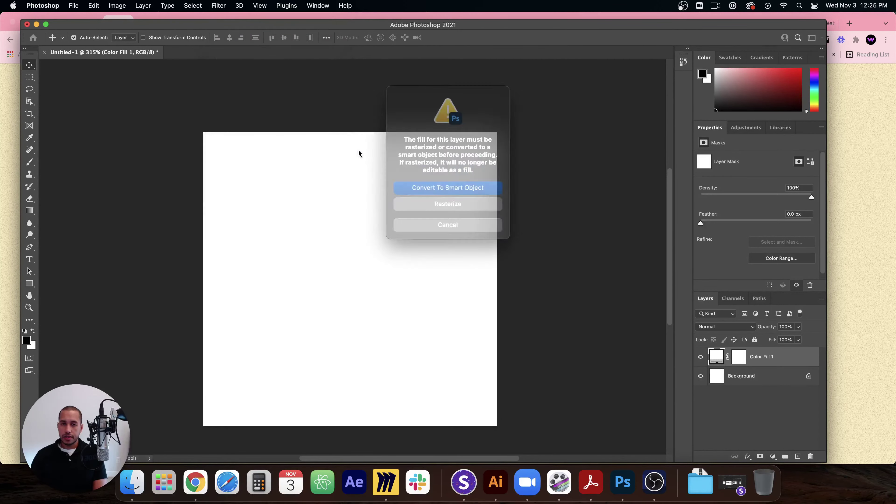
click(431, 187)
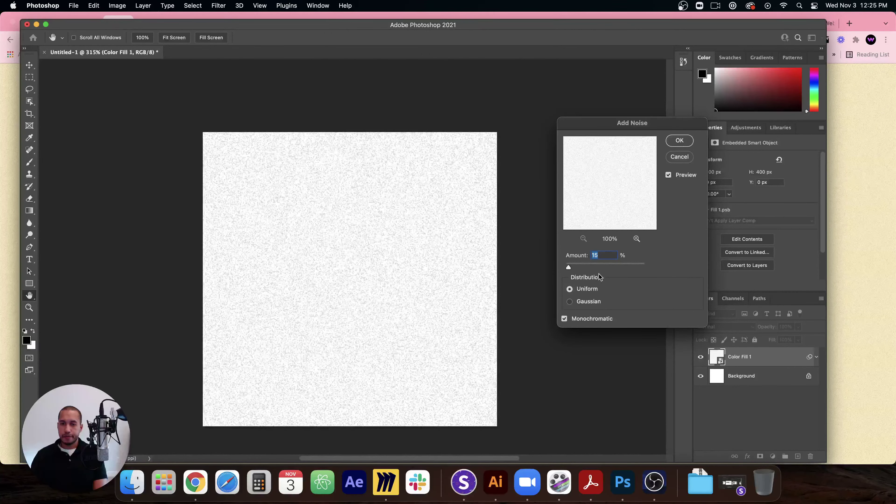
Try a noise amount of 20%, then apply monochromatic noise at 15% with Uniform distribution
double_click(603, 255)
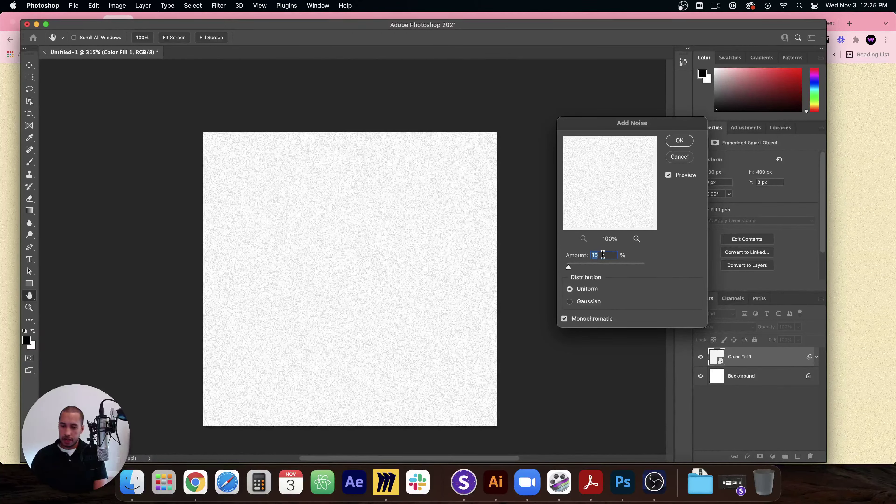
text(20)
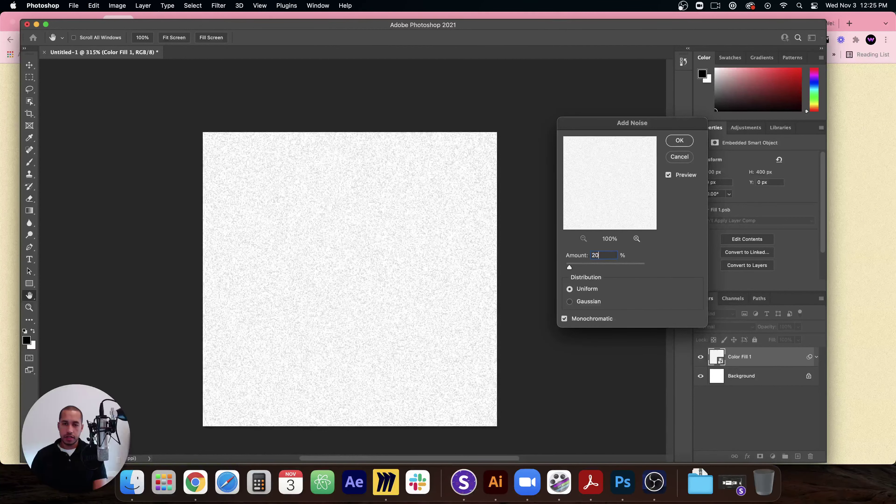
double_click(605, 255)
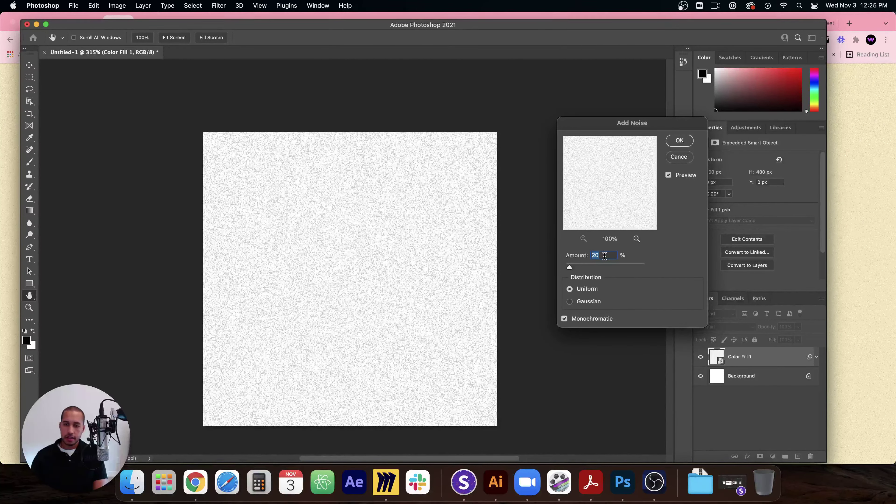
text(15)
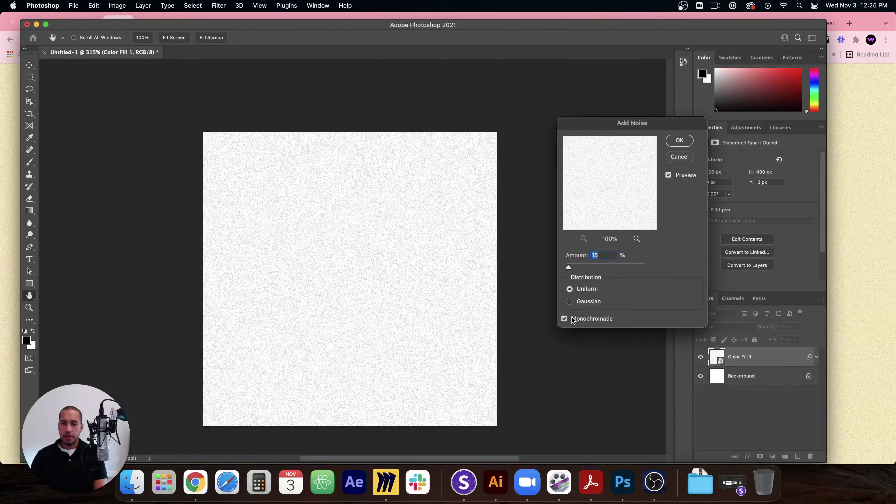
click(594, 306)
click(577, 291)
click(684, 141)
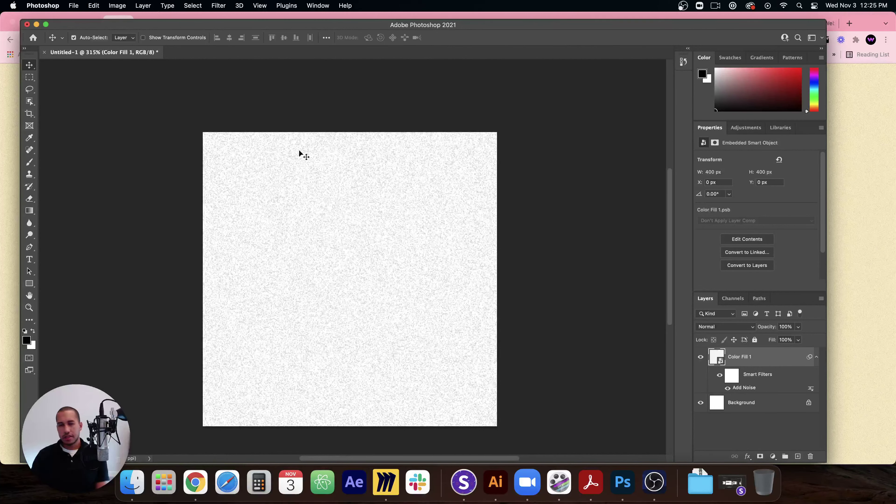
click(382, 120)
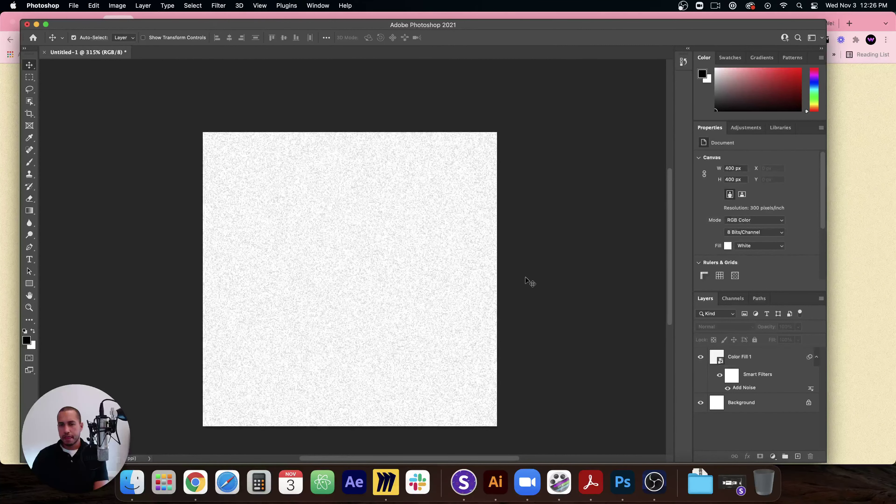
click(382, 250)
click(564, 205)
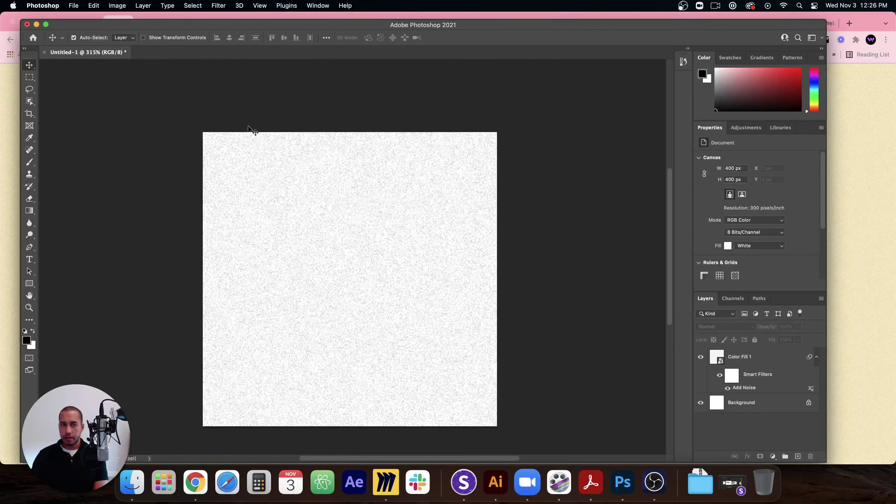
click(117, 5)
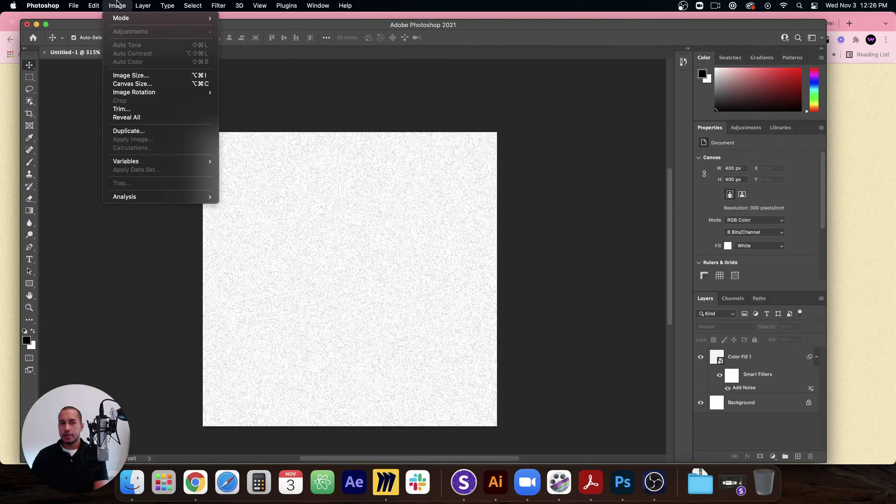
click(368, 236)
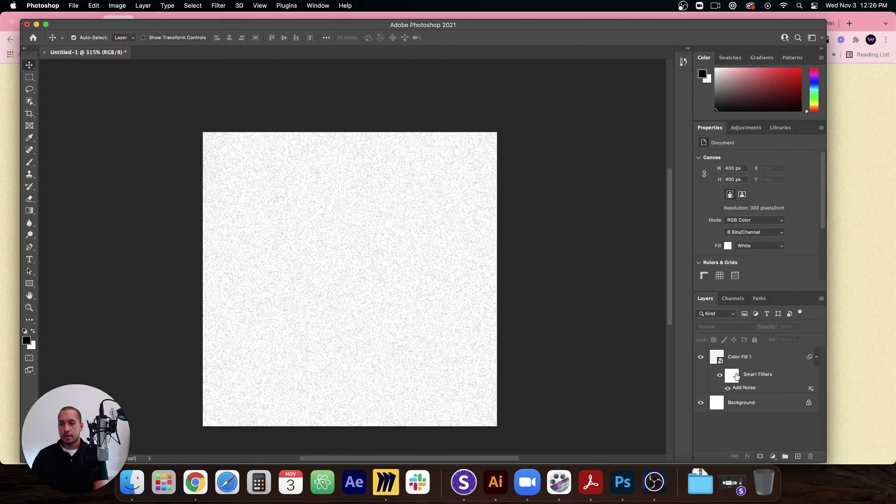
Invert the colors of the noise layer and flatten the image into a single background layer
click(751, 363)
click(118, 6)
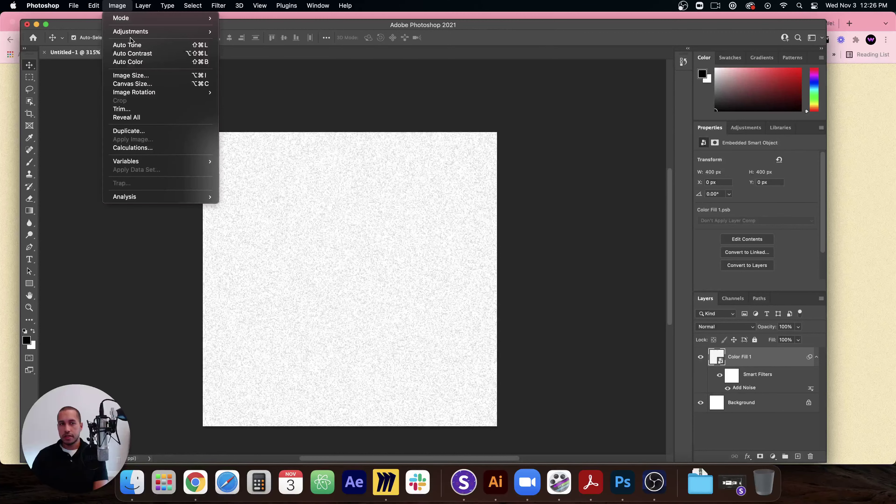
mouse_move(131, 31)
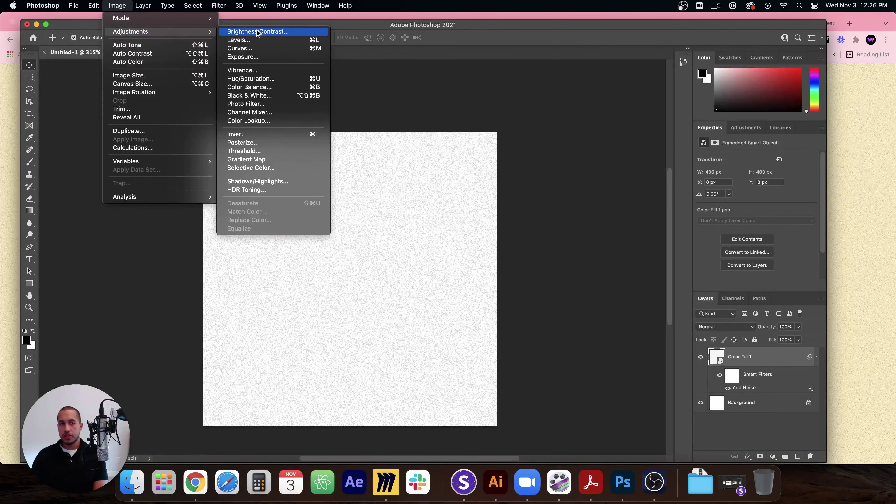
click(256, 136)
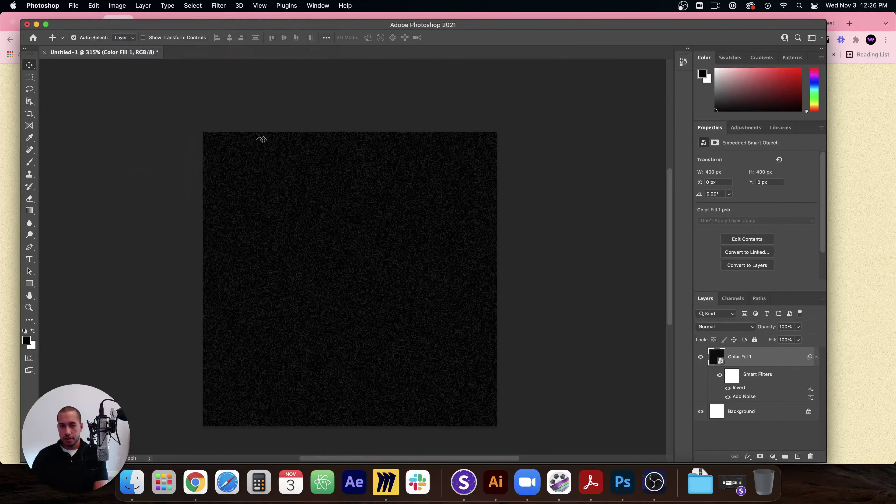
click(143, 5)
click(178, 341)
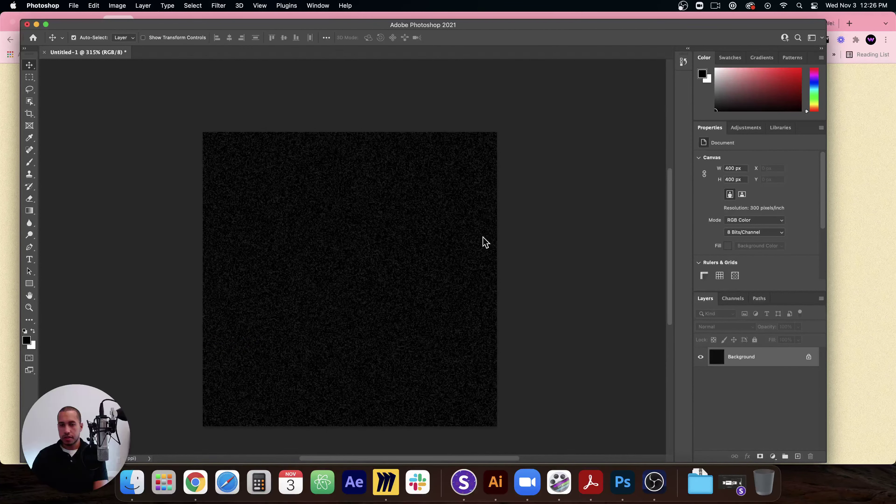
Add a black (000000) Solid Color fill layer above the flattened noise and add a vector mask to it
click(773, 457)
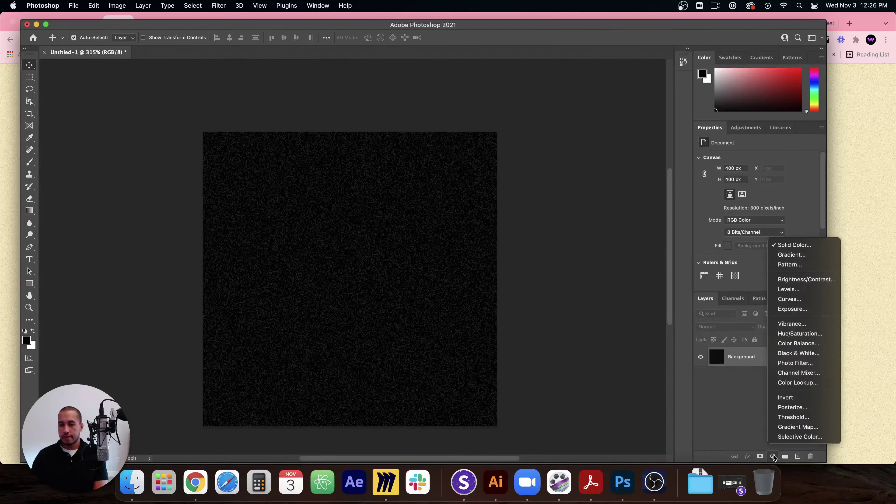
click(792, 246)
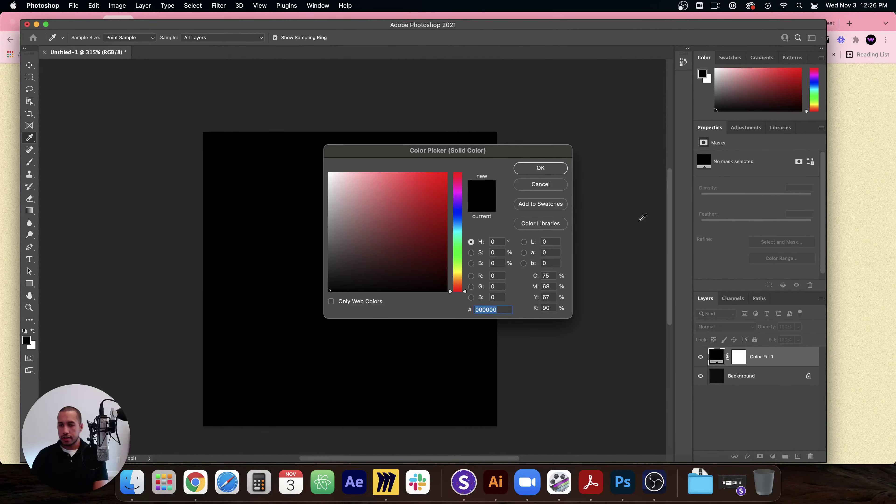
click(541, 168)
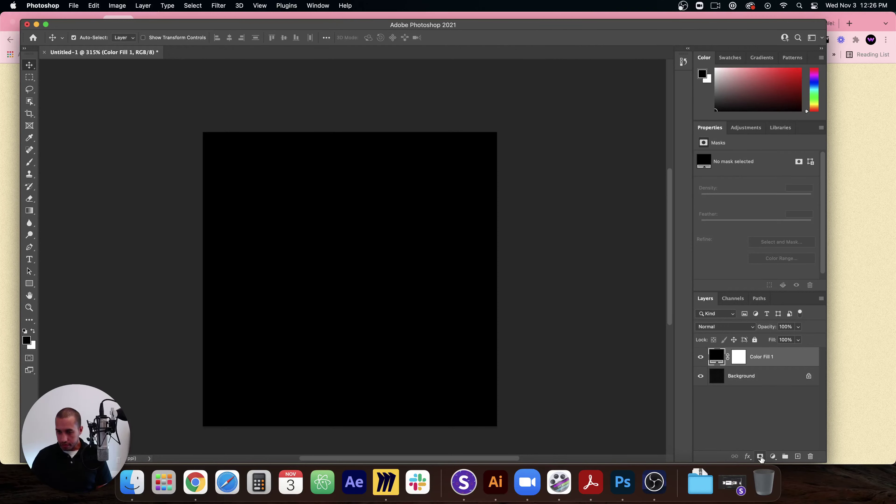
click(761, 457)
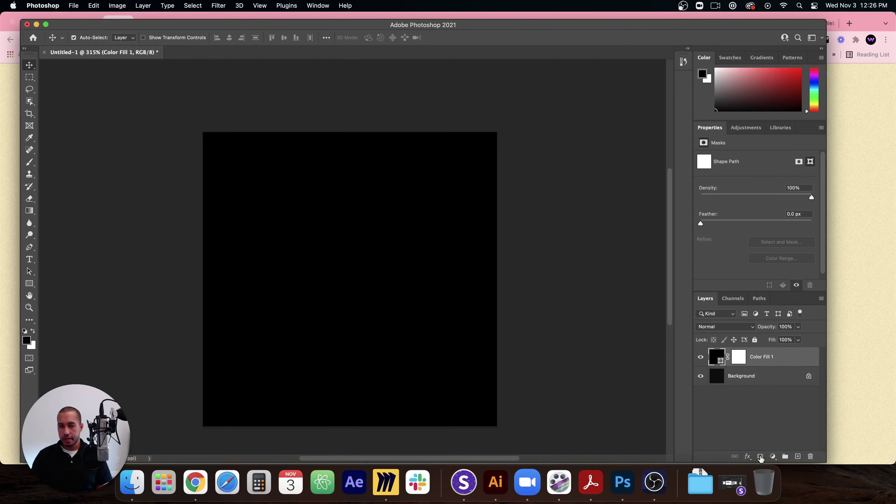
Unlock the background noise layer, select its entire canvas area and copy it
click(720, 377)
click(809, 377)
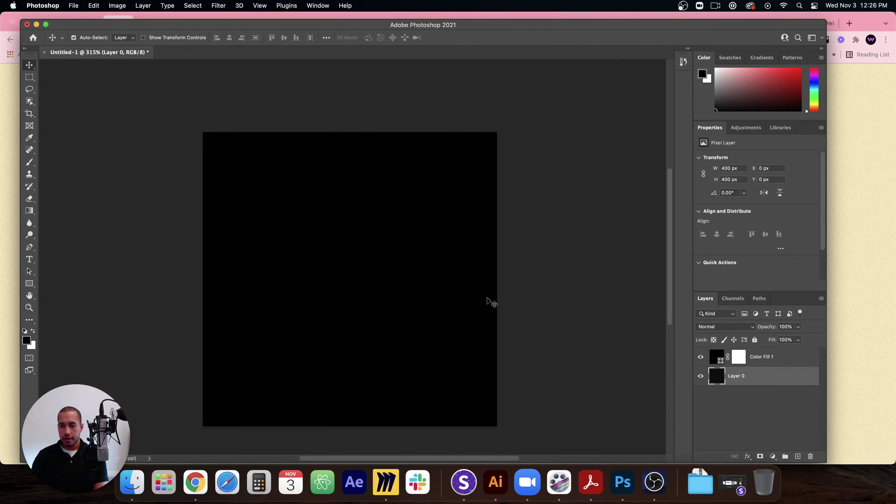
key(super+a)
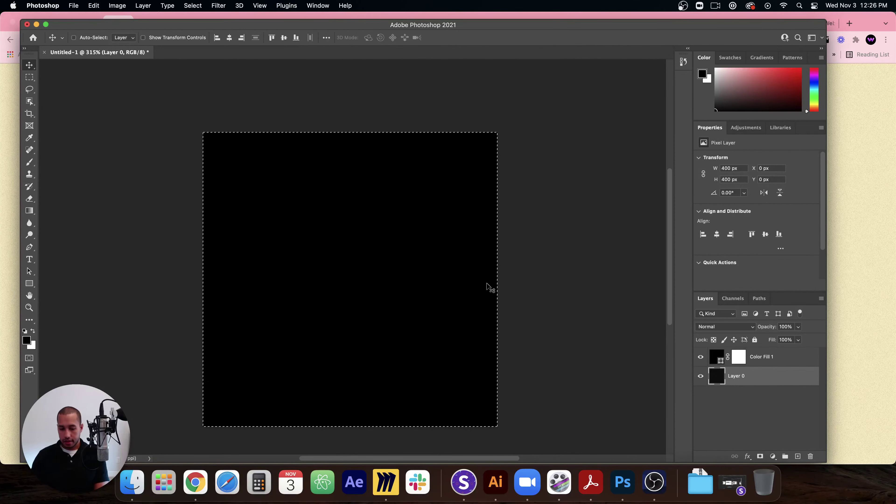
key(super+c)
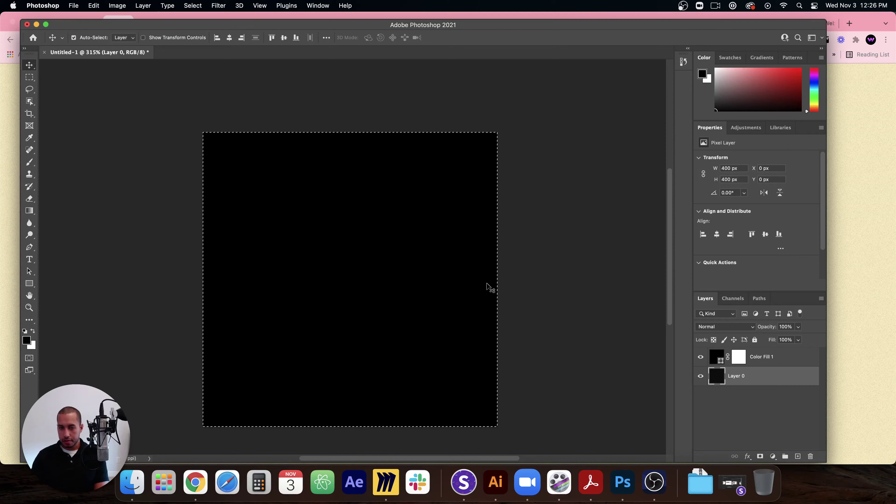
Paste the copied noise into the layer mask of Color Fill 1 and hide the noise layer beneath it
alt+click(737, 360)
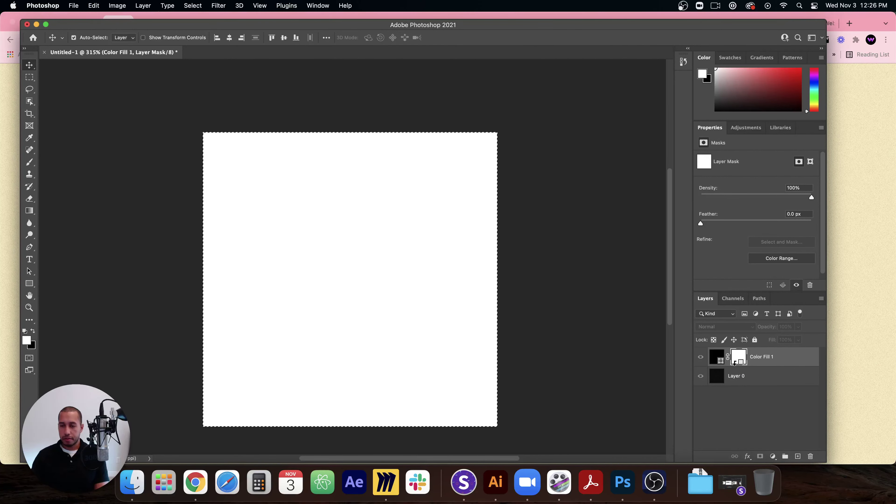
key(super+i)
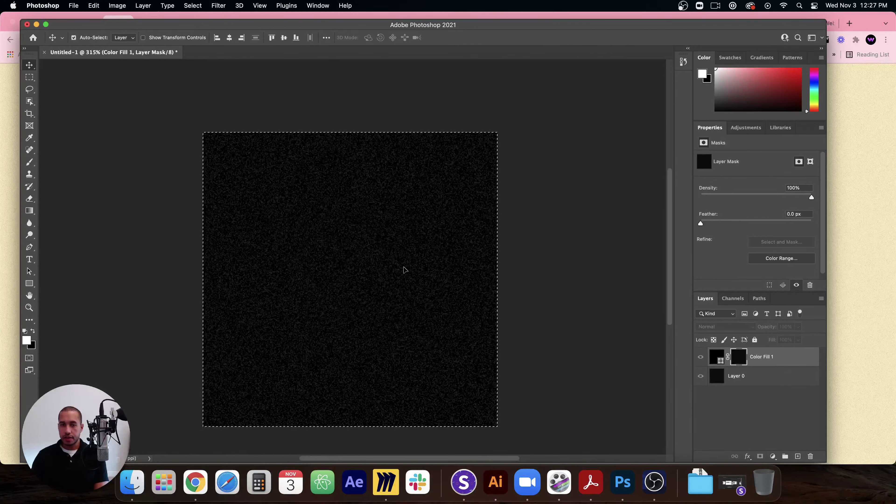
click(701, 377)
click(701, 378)
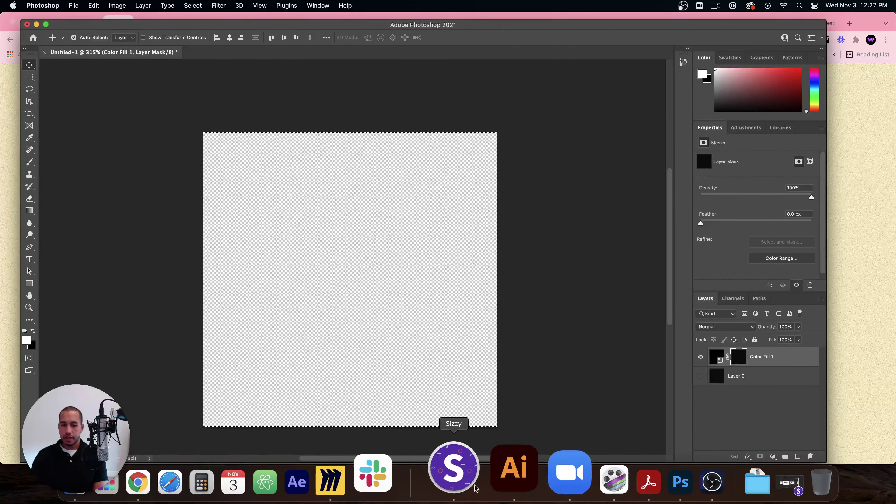
Switch to Illustrator and fill the small hexagon beside the artboard with the near-black brown palette swatch
click(494, 469)
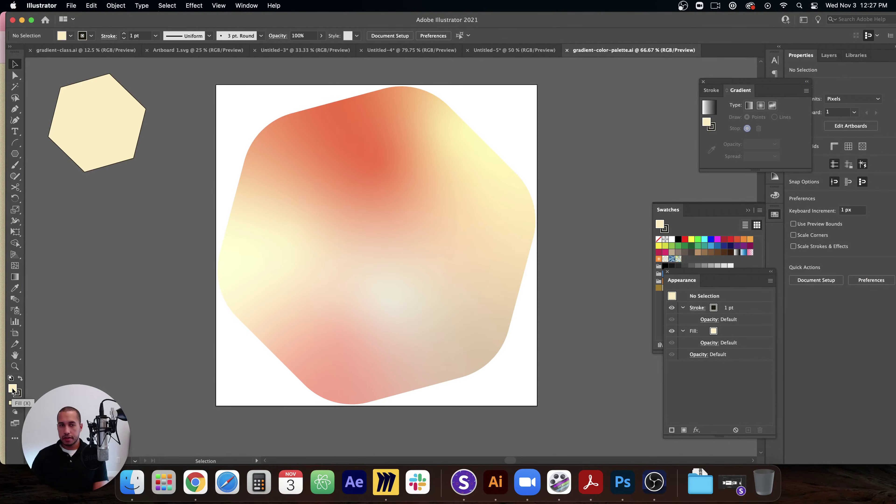
click(88, 88)
click(717, 213)
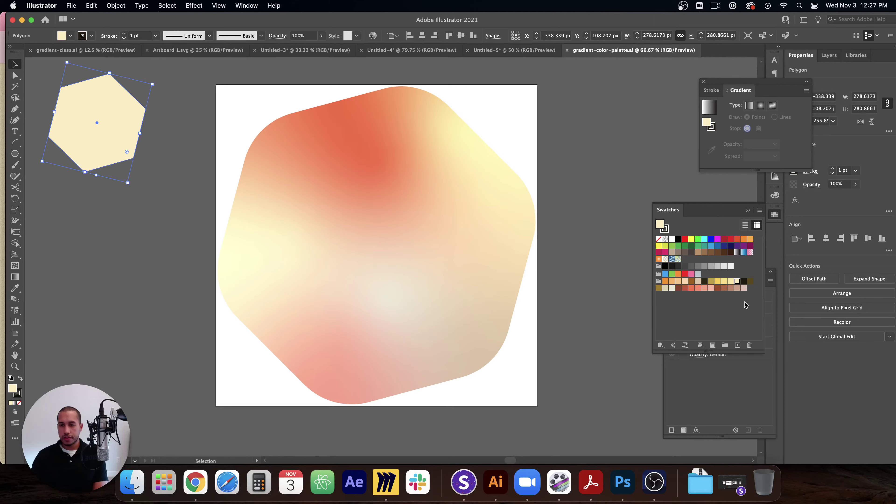
click(744, 282)
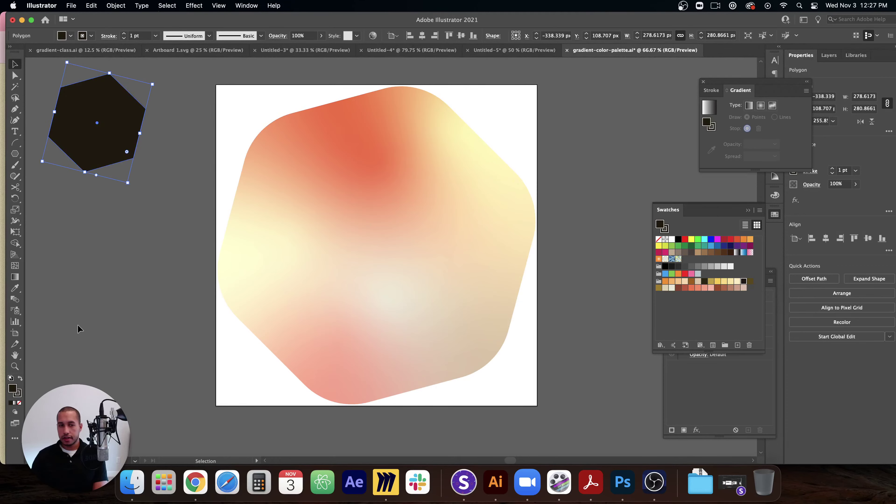
Copy the dark hexagon's hex color and switch to Photoshop to apply it as a 221b08 Color Overlay on the Color Fill 1 layer
double_click(13, 389)
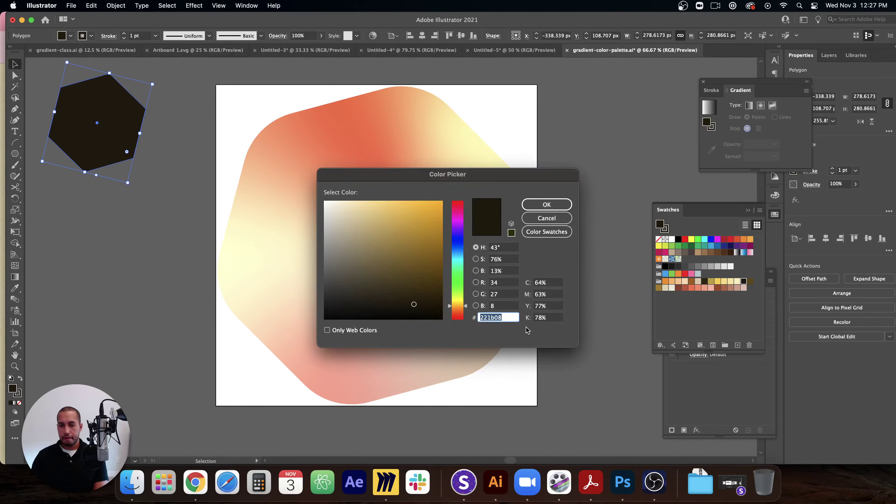
click(623, 482)
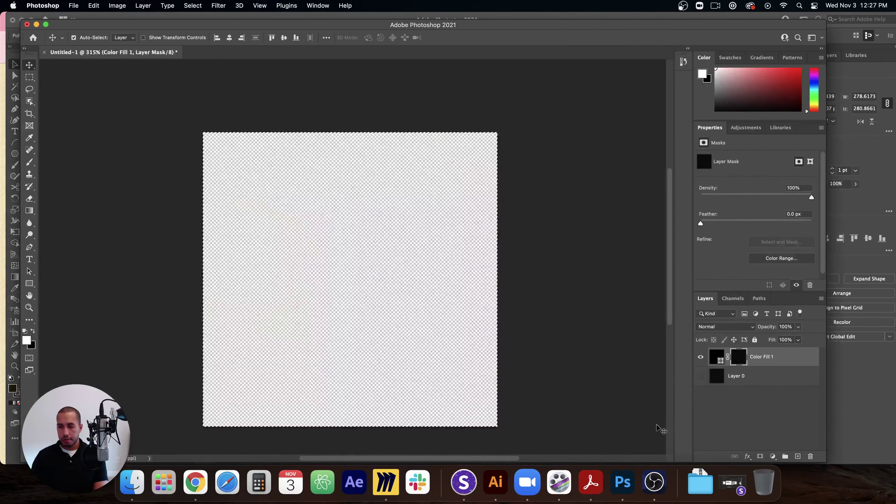
right_click(760, 351)
click(773, 357)
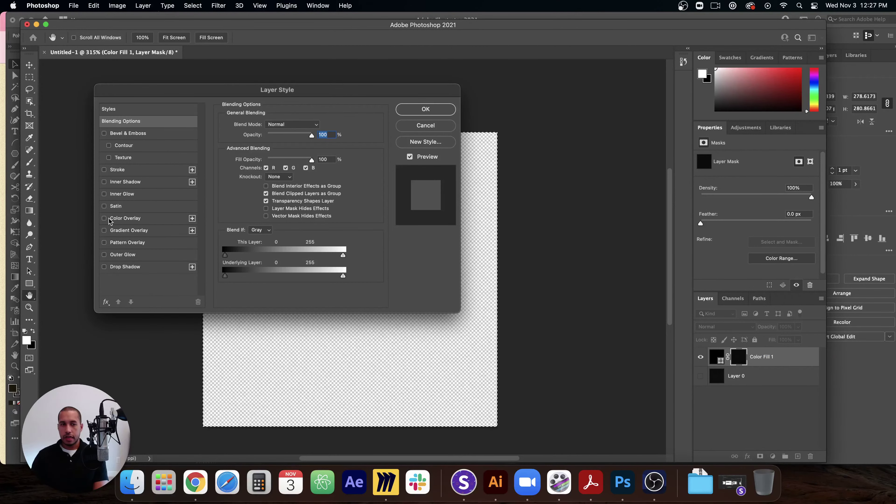
click(104, 219)
click(141, 219)
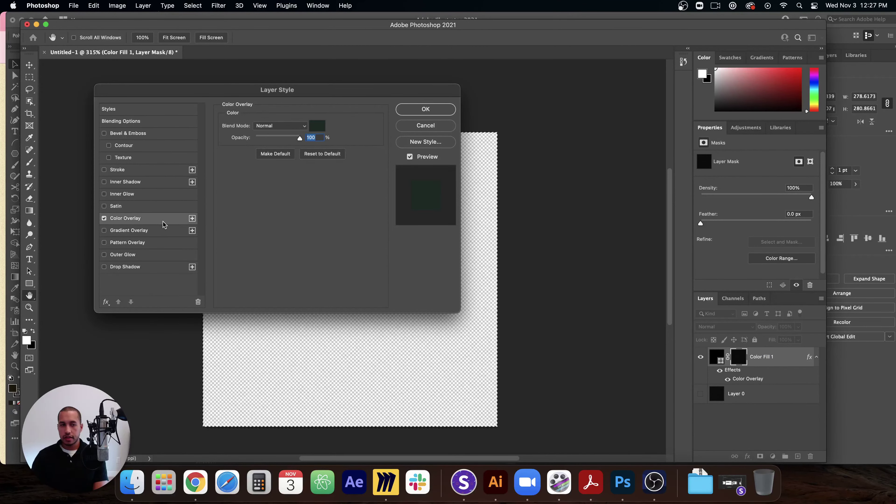
click(318, 127)
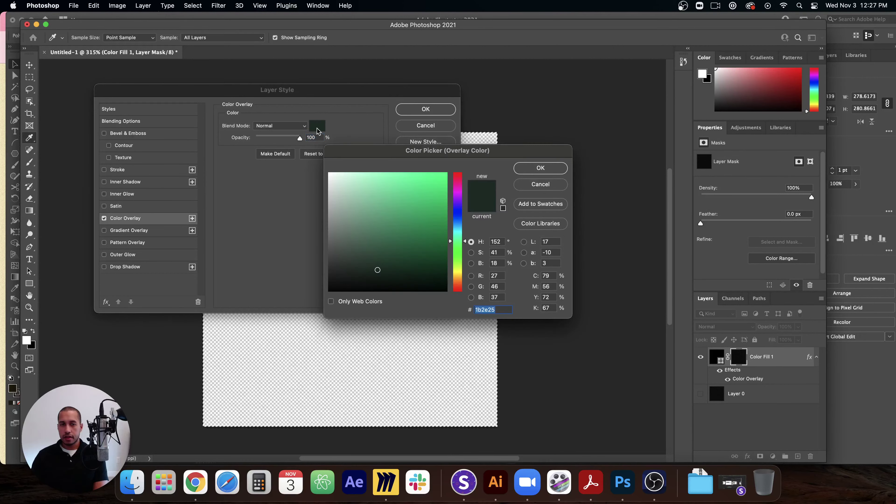
key(super+v)
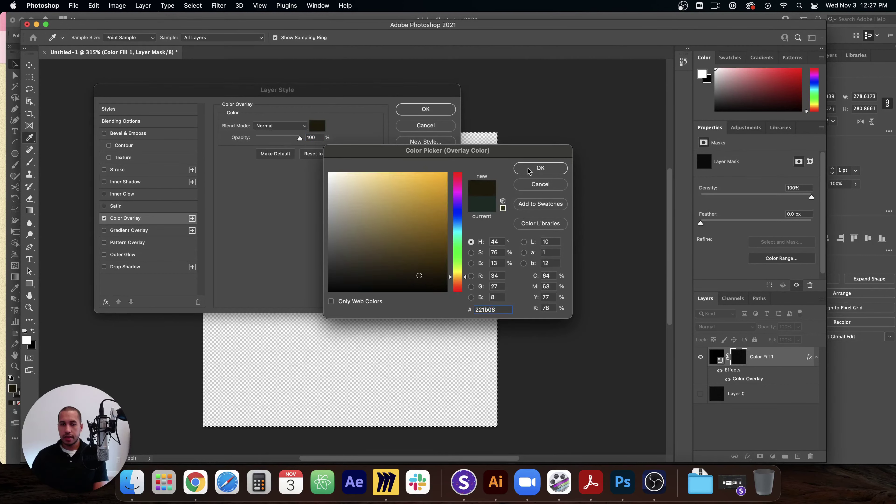
click(528, 171)
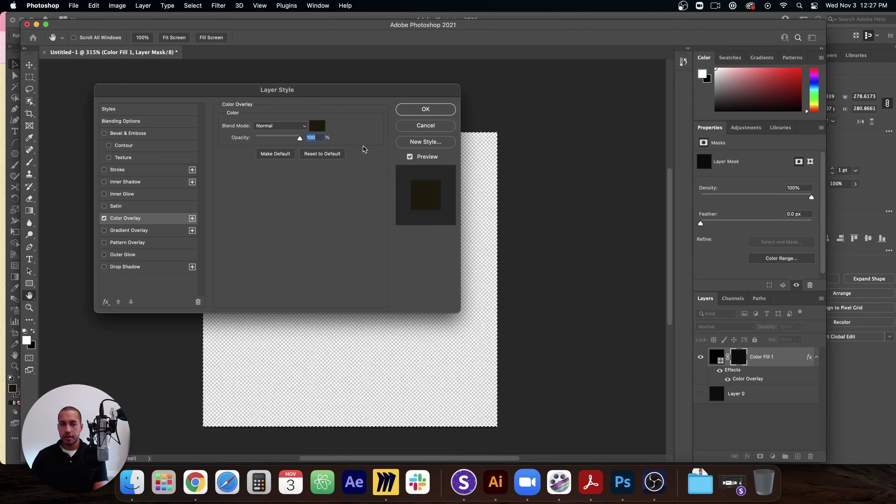
click(423, 110)
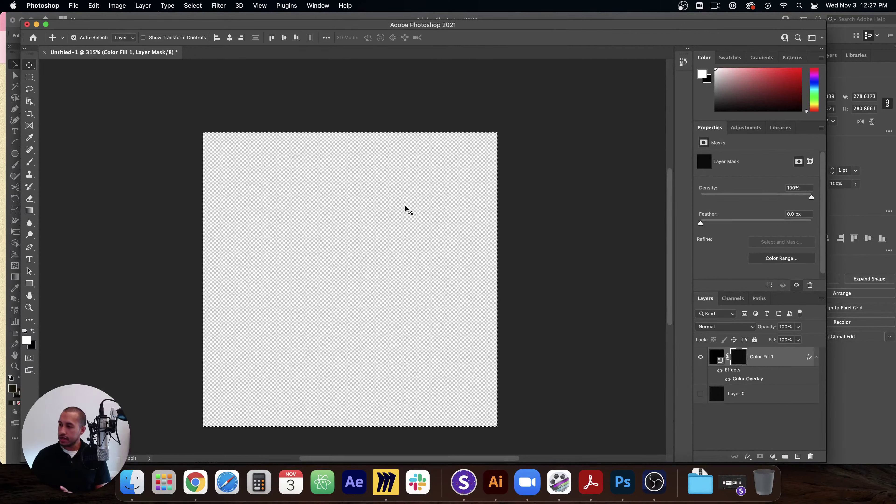
click(124, 145)
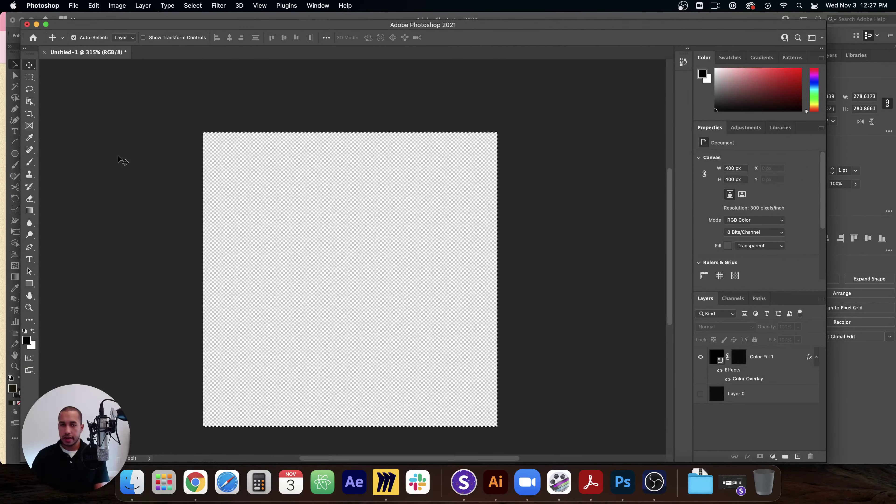
Export the noise texture as a PNG named golden-grain into the grains folder on the Desktop
click(73, 6)
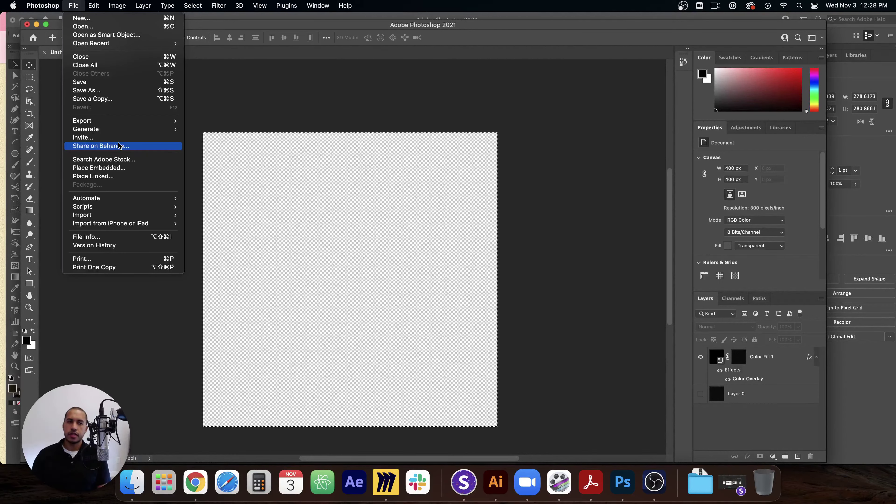
mouse_move(109, 120)
click(214, 122)
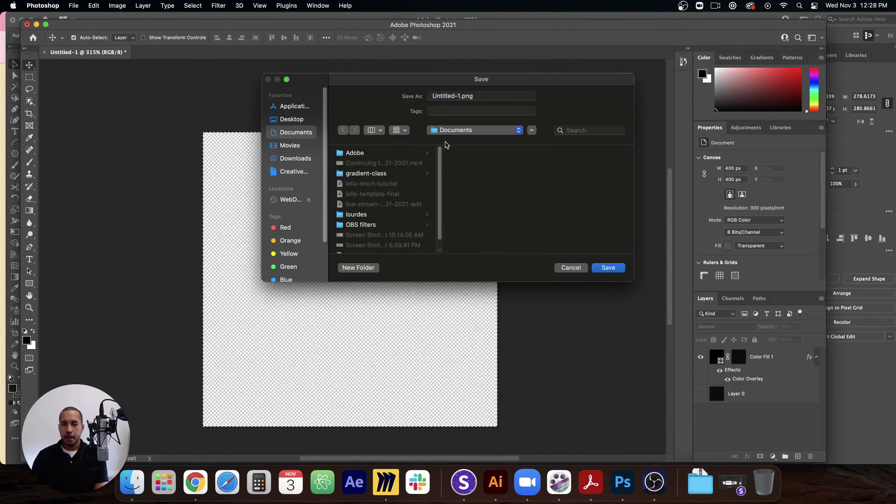
click(450, 130)
click(455, 206)
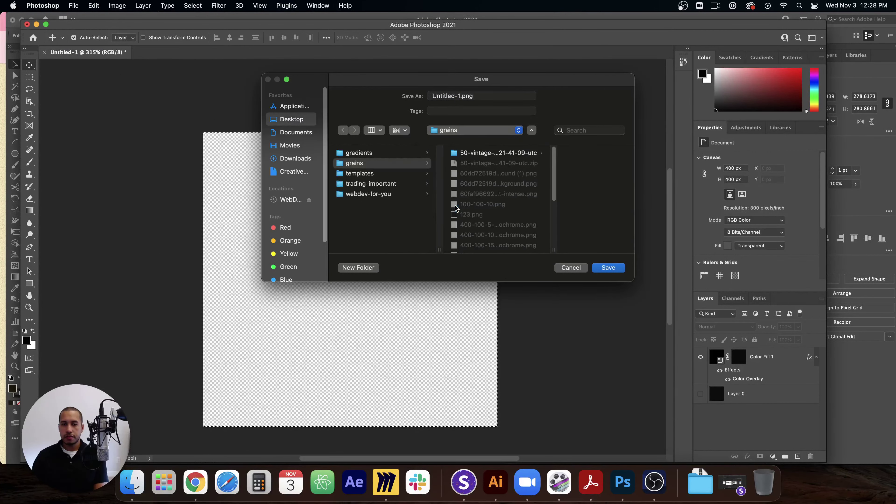
click(460, 95)
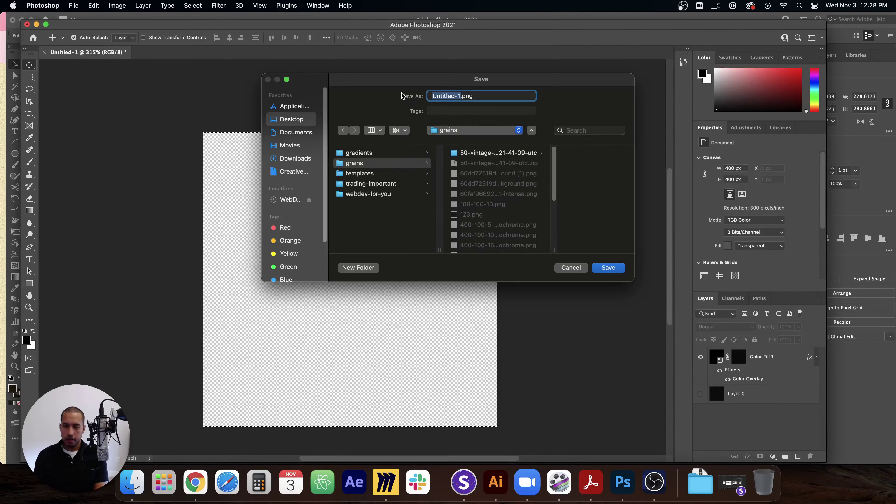
text(god)
text(den-grain)
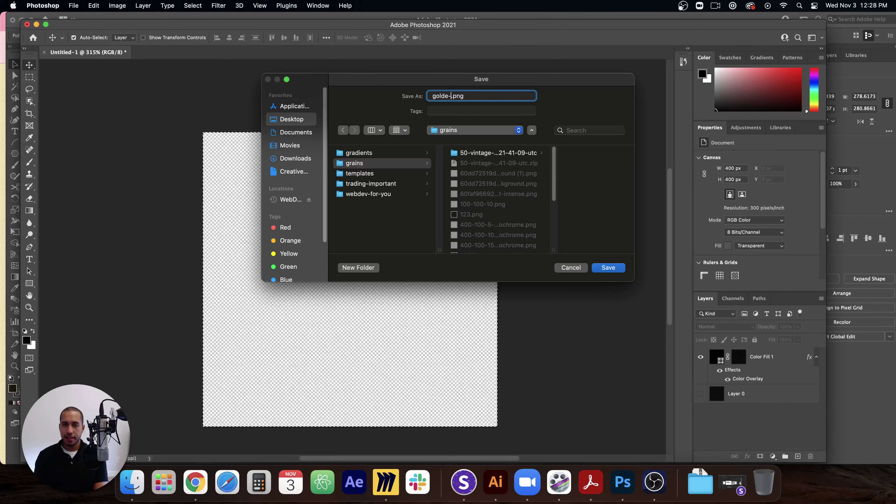
key(Return)
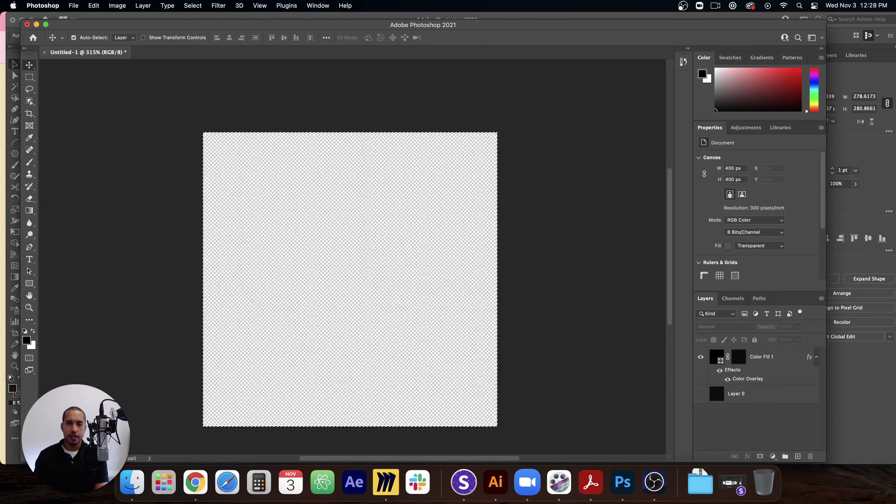
Switch to the Webflow Designer in Chrome and upload golden-grain.png from Finder to the site's assets
click(196, 483)
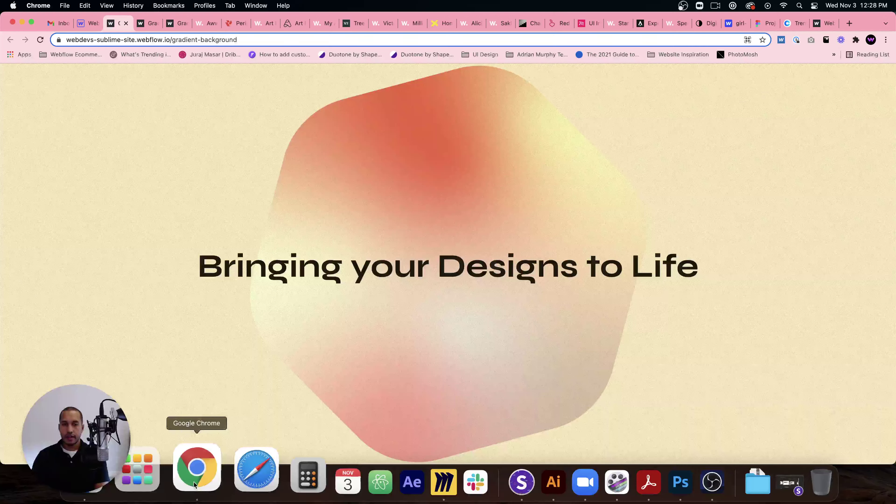
click(100, 26)
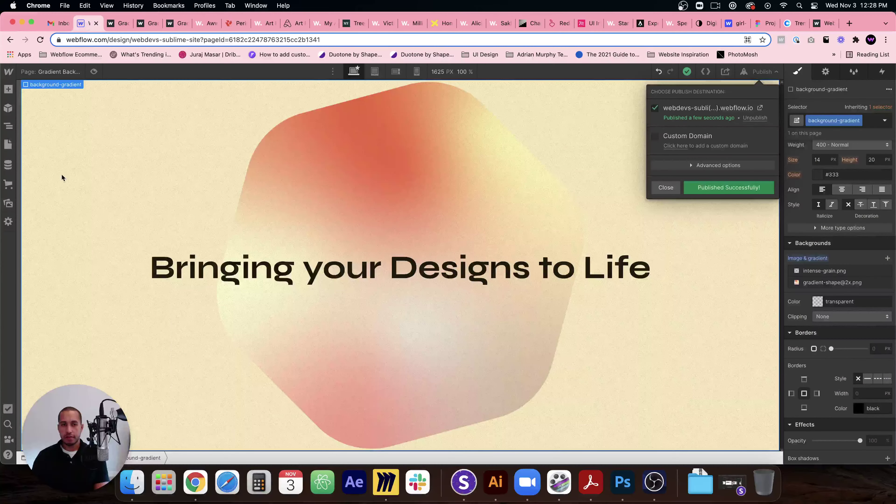
click(9, 208)
click(9, 208)
click(132, 482)
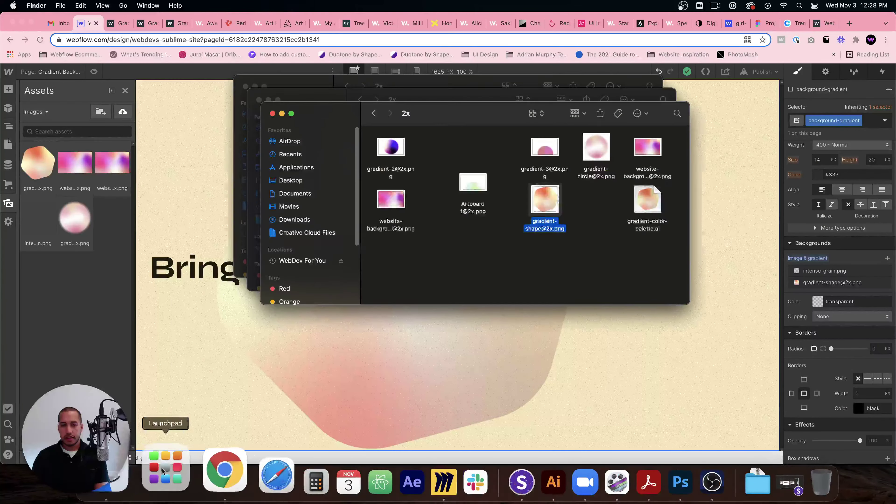
key(super+w)
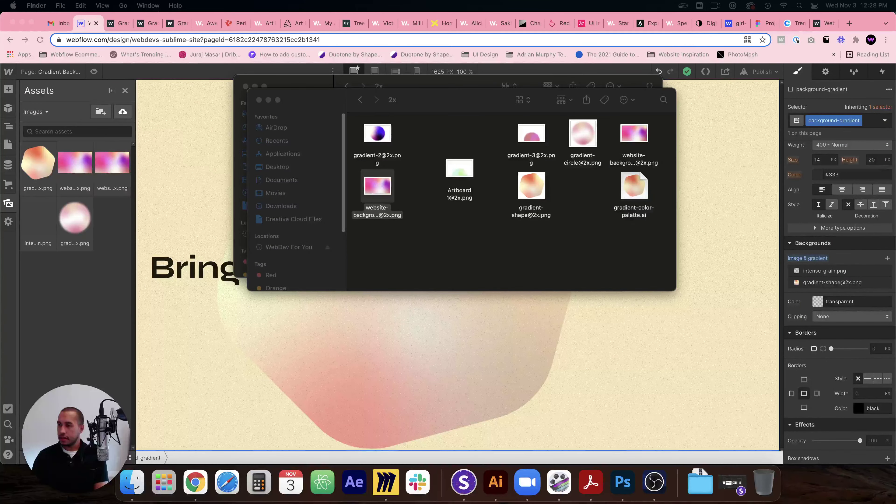
drag(377, 185, 112, 330)
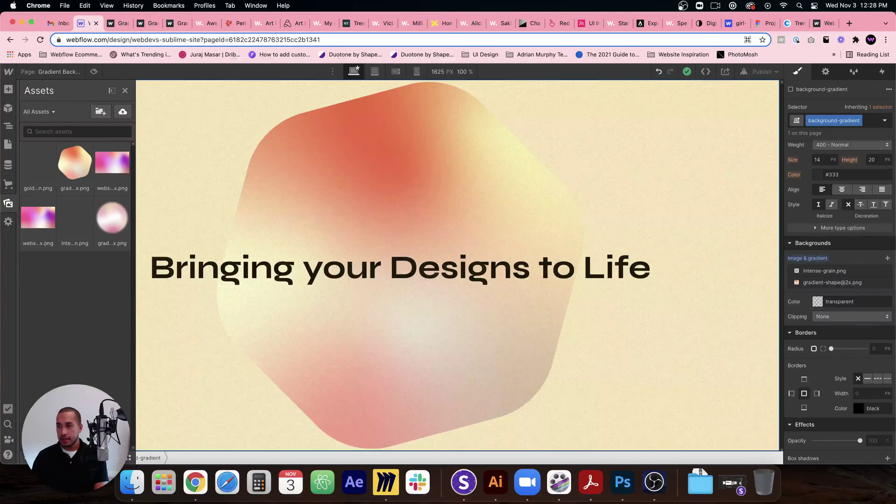
Preview the exported golden-grain.png over the page in Quick Look and close the preview
click(682, 5)
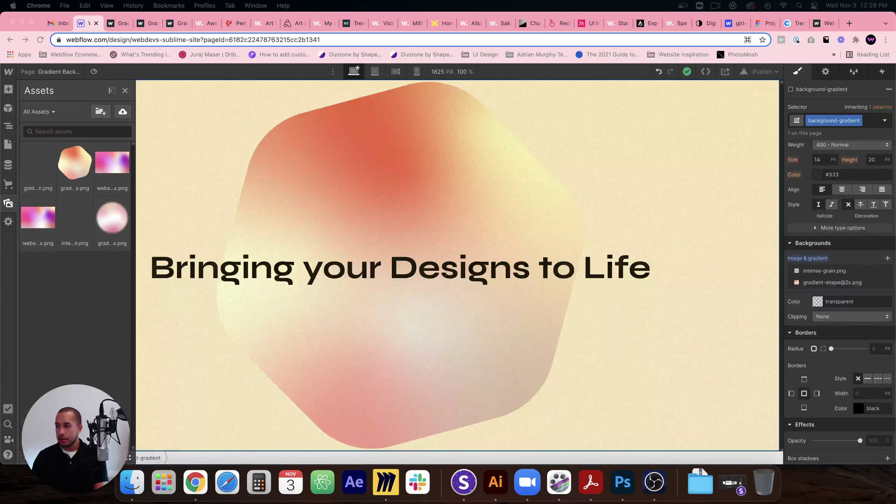
key(space)
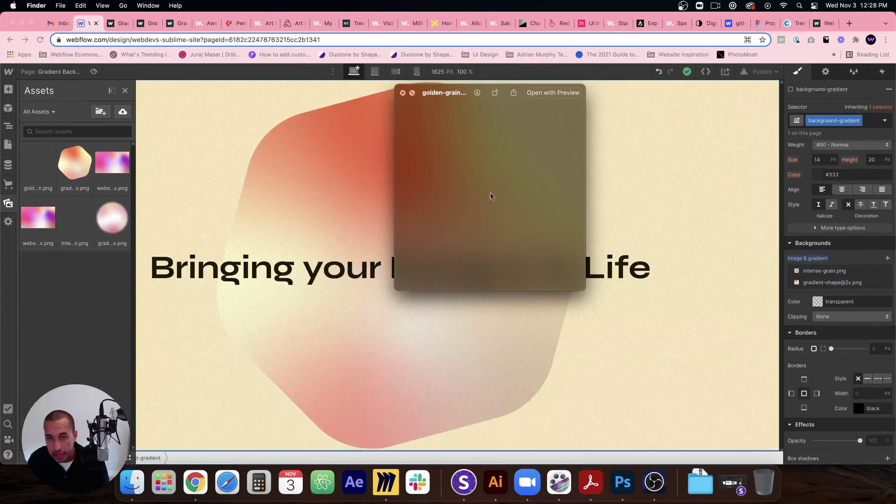
drag(511, 91, 676, 96)
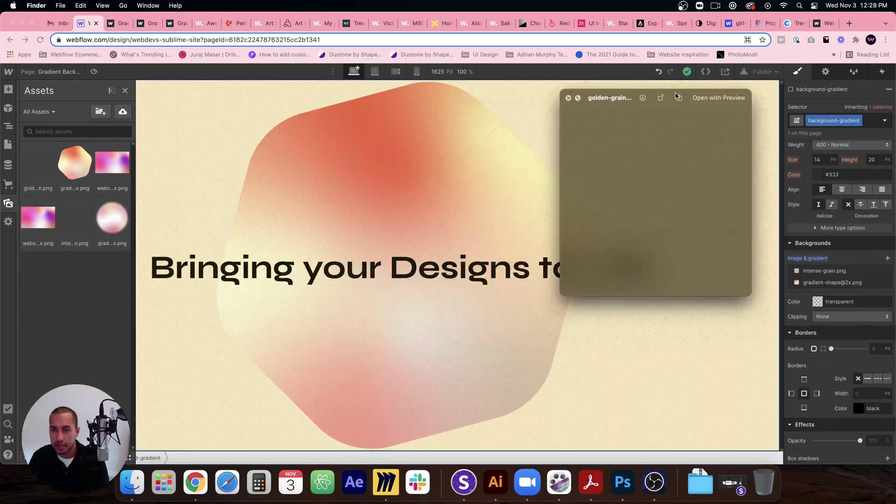
click(568, 98)
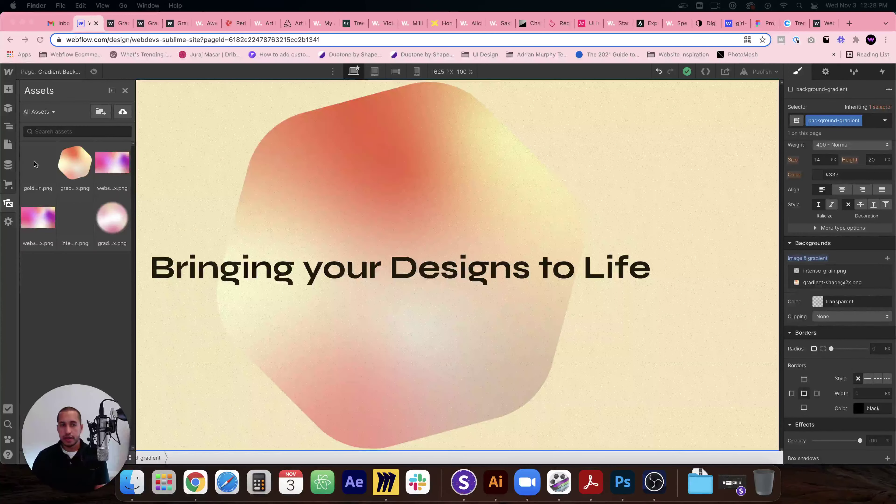
Replace the intense-grain.png background image of the background-gradient element with golden-grain.png
click(248, 120)
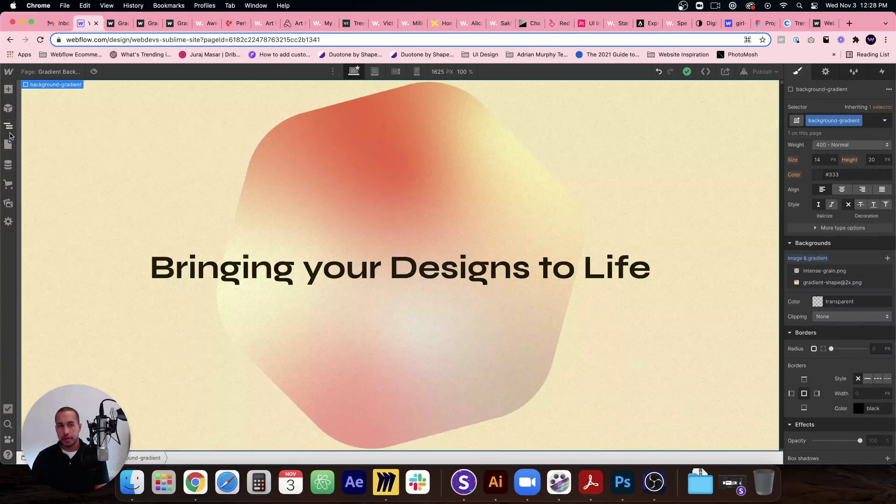
click(8, 126)
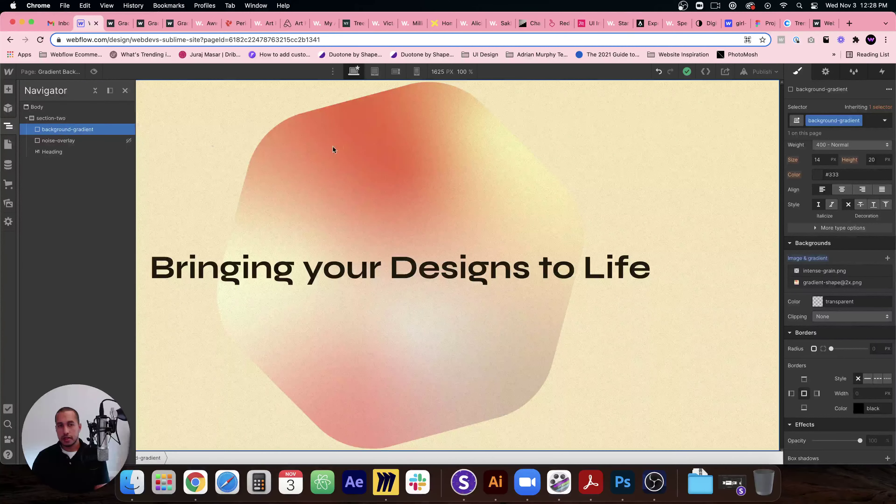
click(247, 122)
click(824, 271)
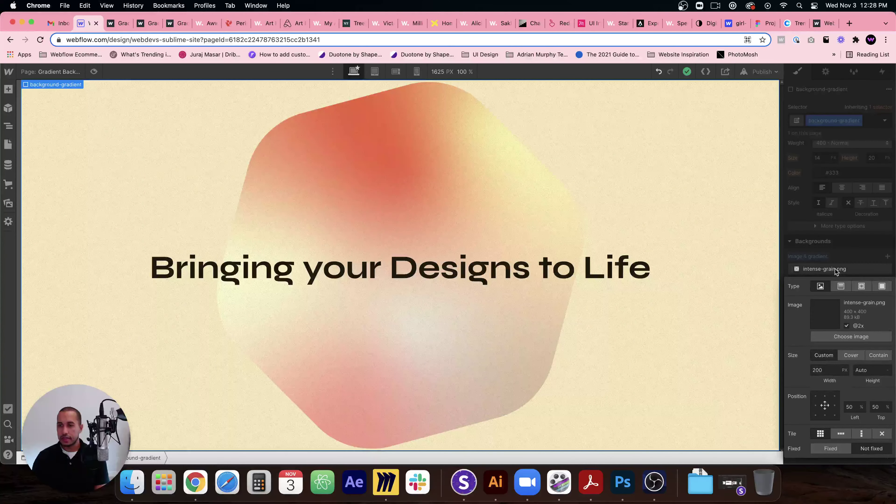
click(826, 336)
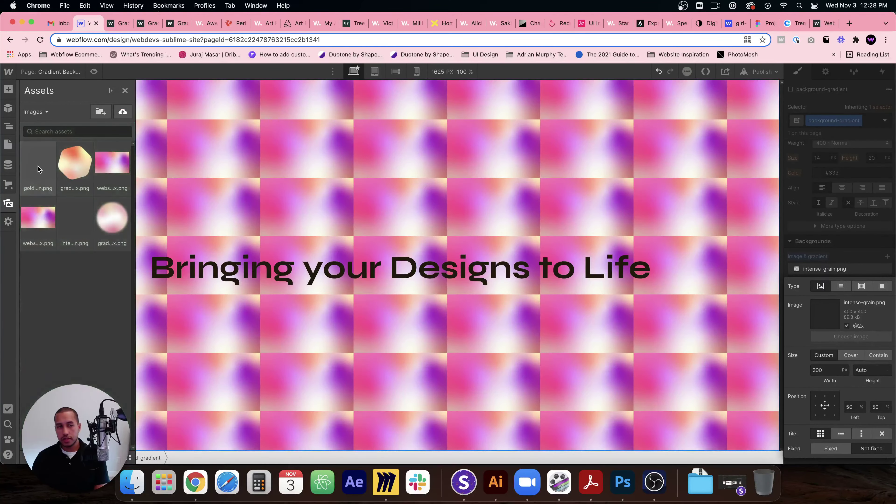
click(39, 169)
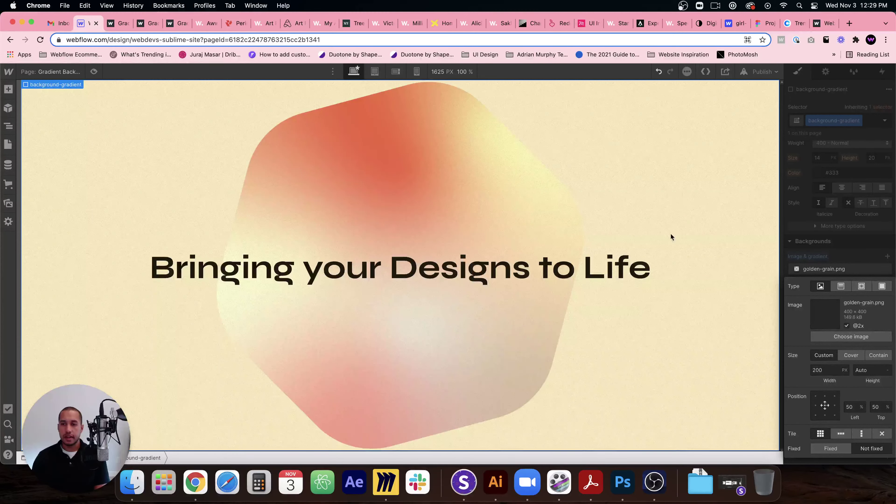
click(799, 262)
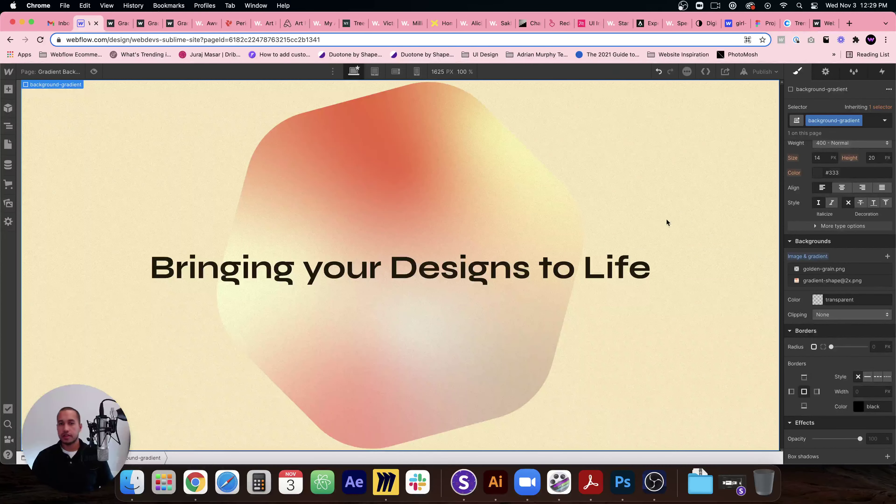
Publish the site to its webflow.io domain and open the live page
click(763, 72)
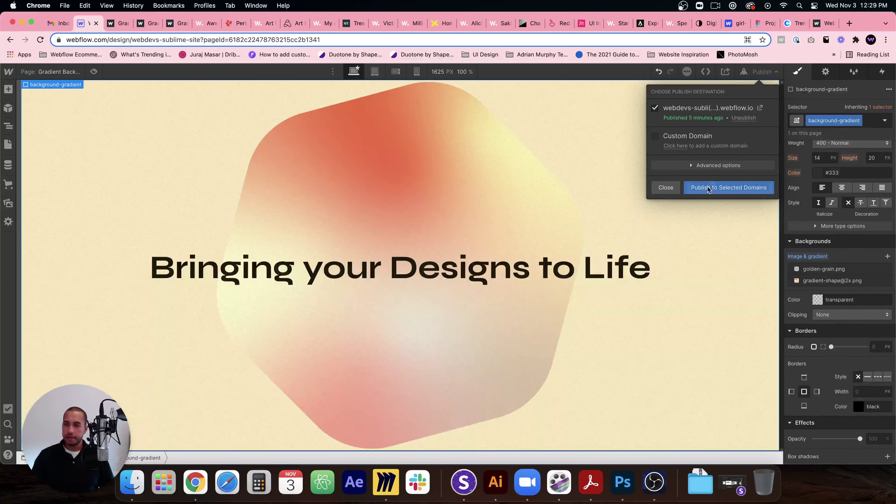
click(705, 191)
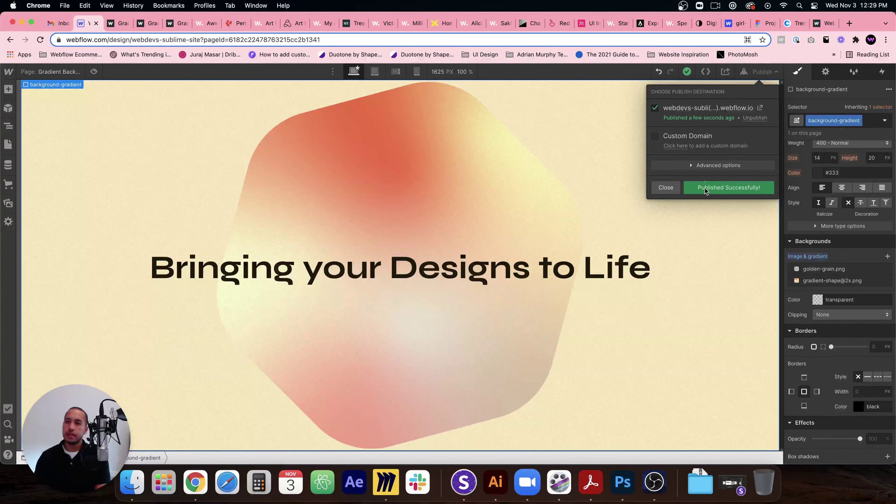
click(760, 108)
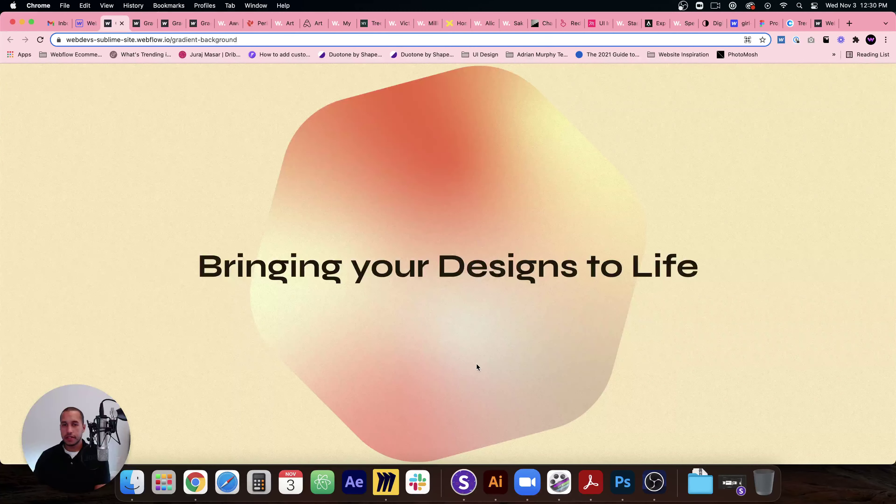
Check the heading over the grainy gradient on the live page and return to the Webflow Designer
drag(645, 268, 319, 268)
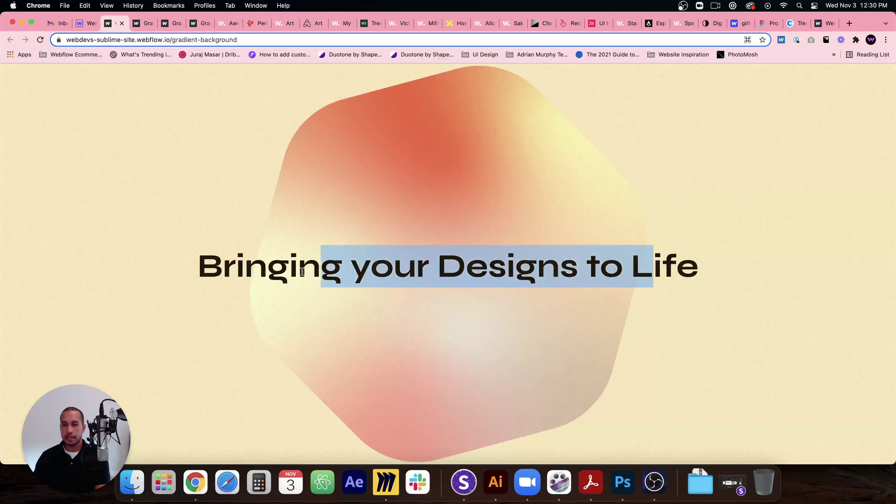
click(320, 267)
click(88, 23)
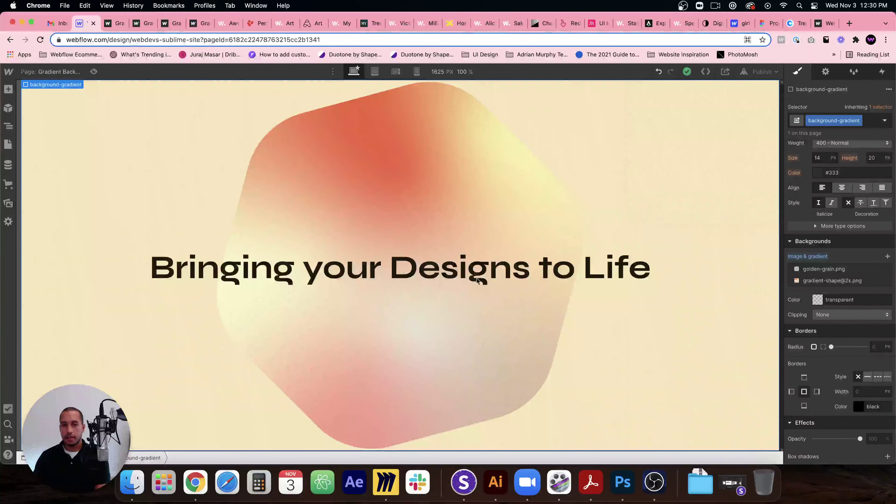
Add a Button element and move it out of background-gradient to directly below the Heading in section-two
click(459, 276)
click(498, 314)
key(super+e)
text(butt)
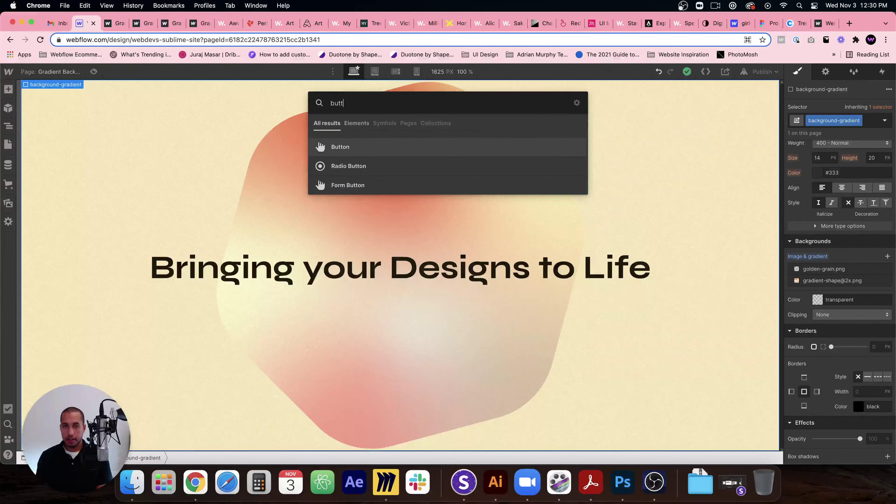
key(Return)
click(286, 174)
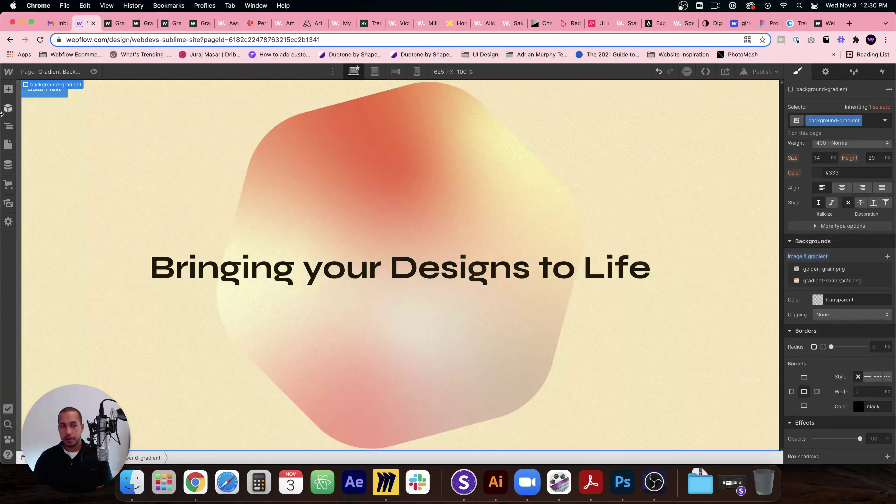
click(9, 125)
click(30, 130)
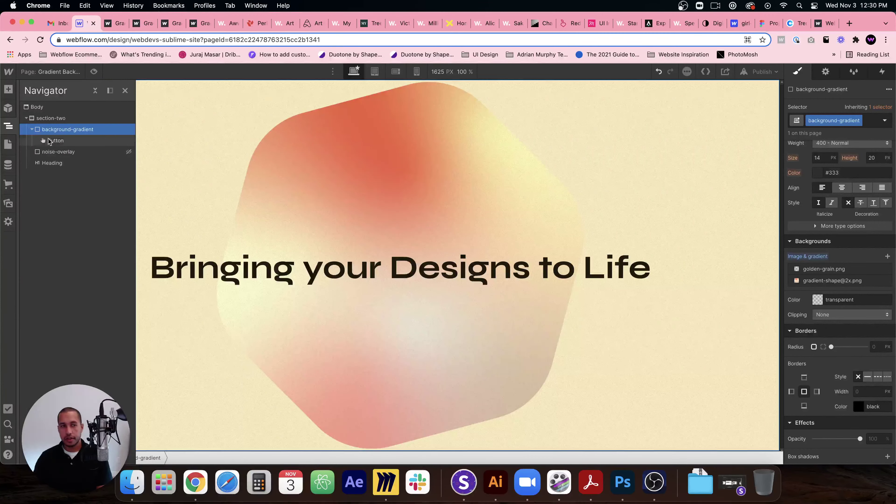
drag(53, 140, 33, 178)
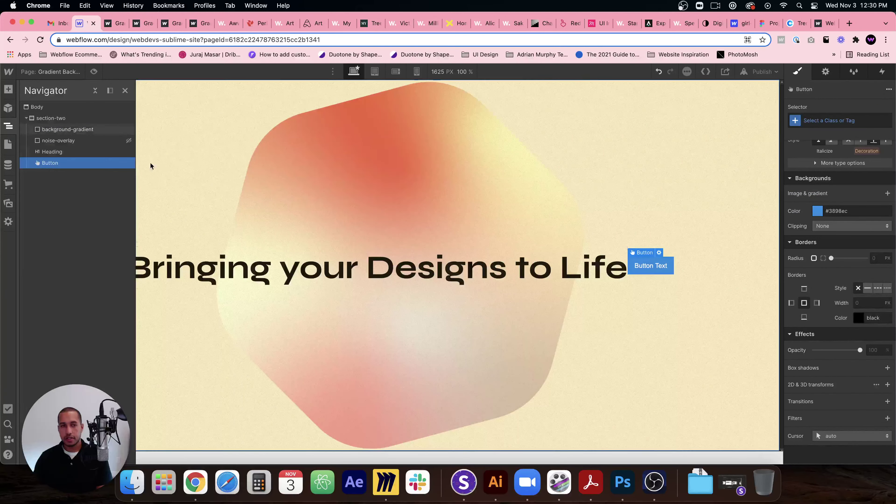
Set section-two's layout direction to Vertical and the button's position to Relative
click(51, 118)
click(862, 181)
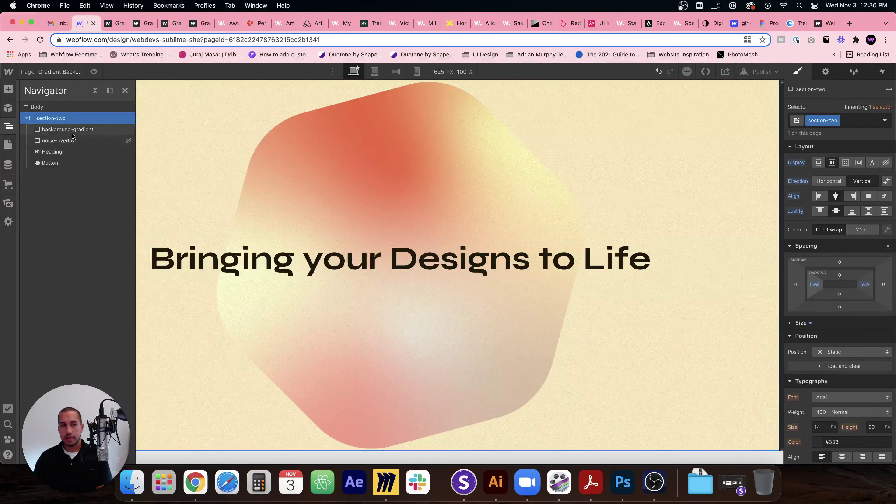
click(53, 163)
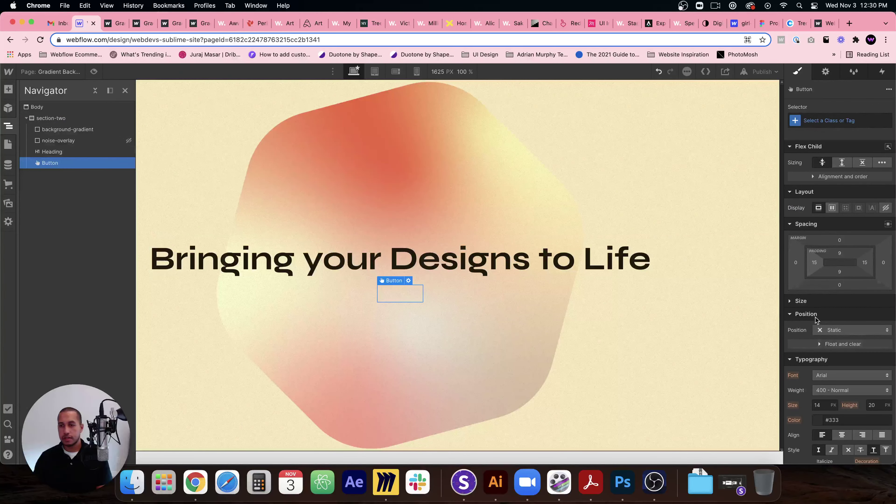
click(836, 328)
click(837, 337)
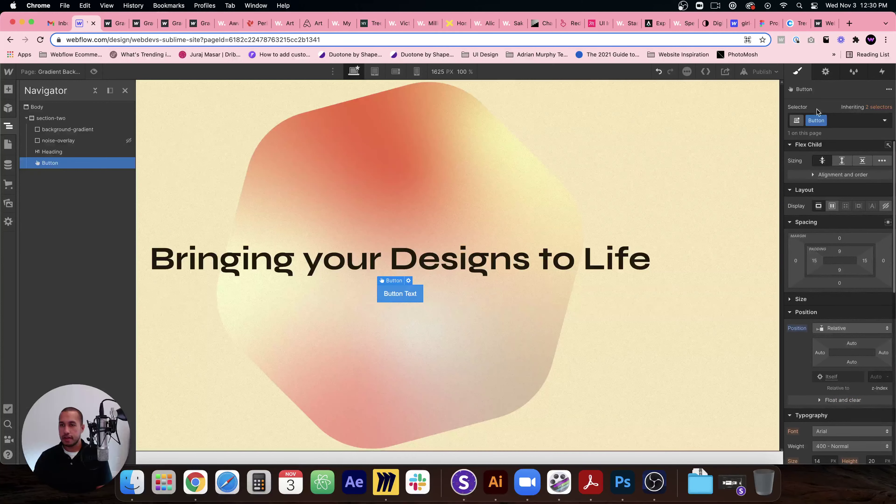
Rename the button's class as button' and set its padding to 30 px on all sides
double_click(817, 120)
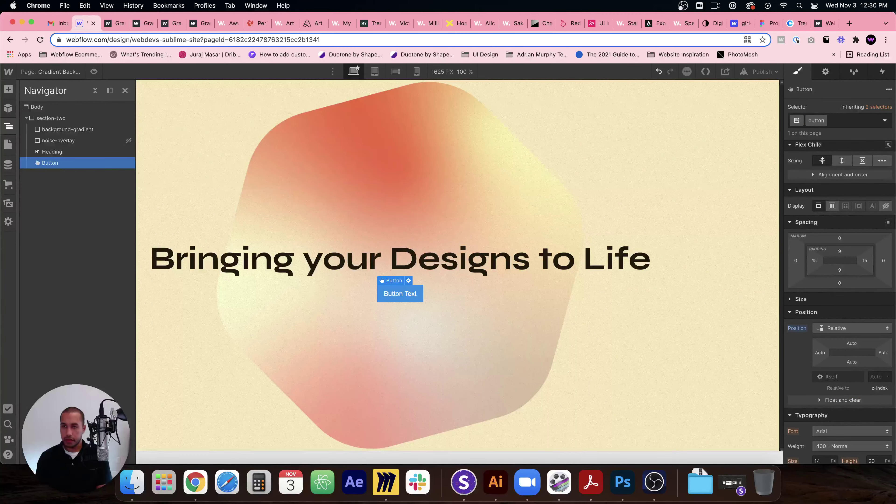
click(455, 268)
scroll(859, 339, down, 6)
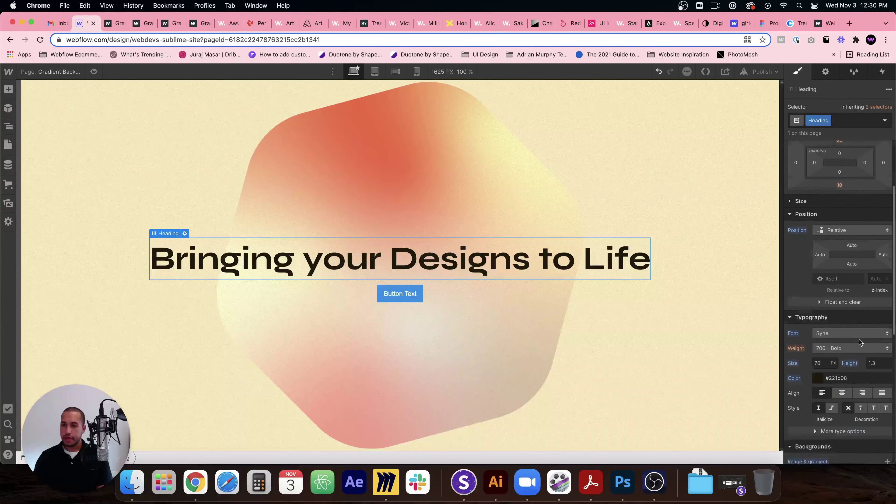
click(384, 291)
scroll(835, 366, up, 6)
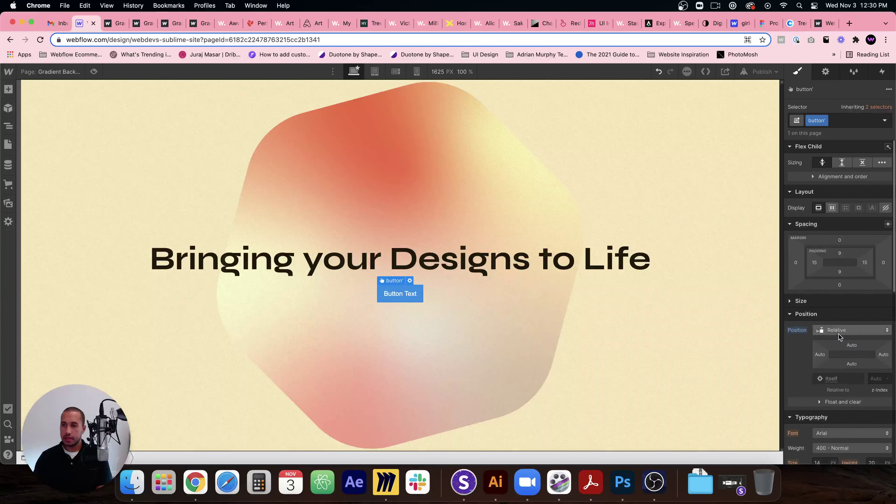
mouse_move(830, 257)
mouse_down()
mouse_move(827, 247)
mouse_move(817, 262)
mouse_up()
Change the button's text to ENTER and its background color to #221b08
double_click(406, 292)
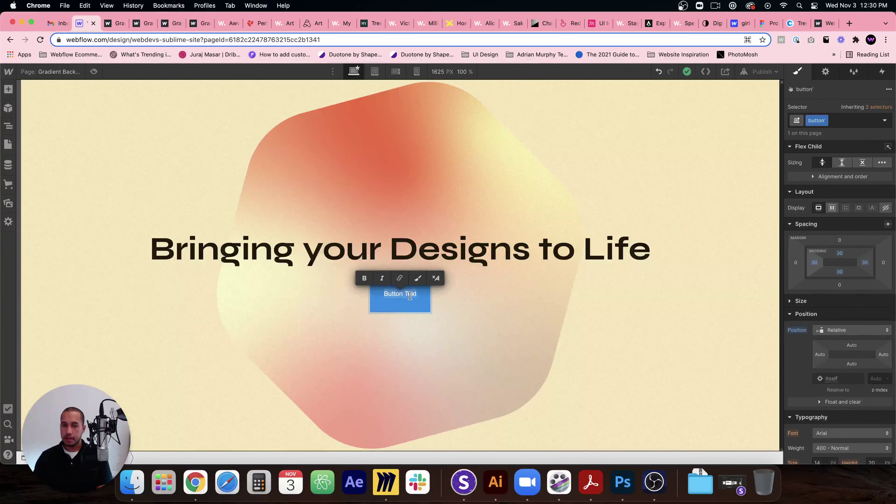
text(ENTER)
key(Escape)
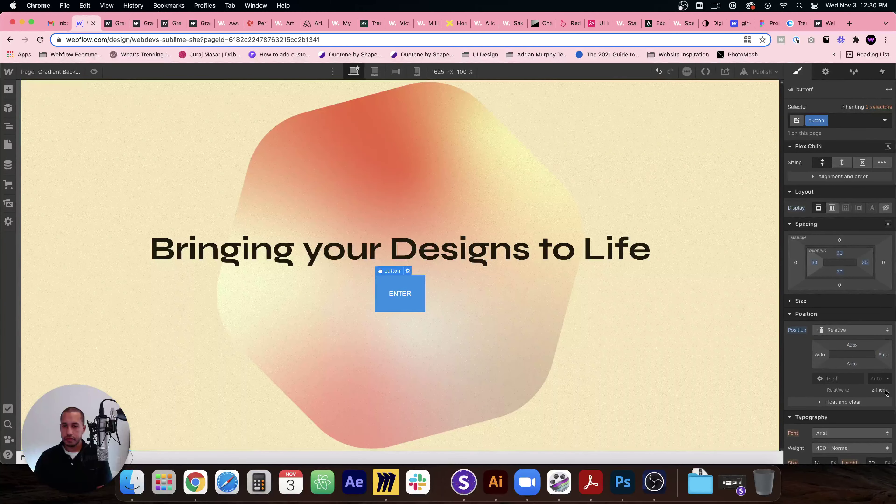
scroll(860, 381, down, 5)
click(848, 426)
text(#221b08)
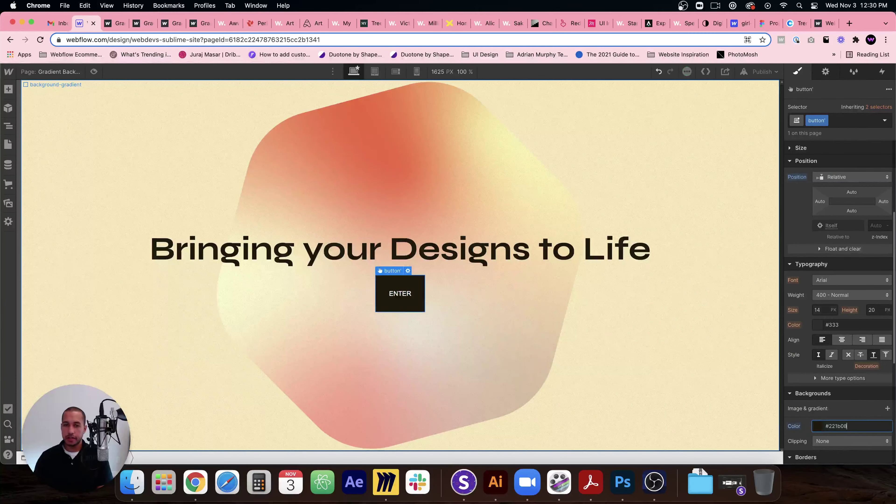
Set the button's corner radius to 30 px and its top and bottom padding to 15 px
scroll(853, 399, down, 5)
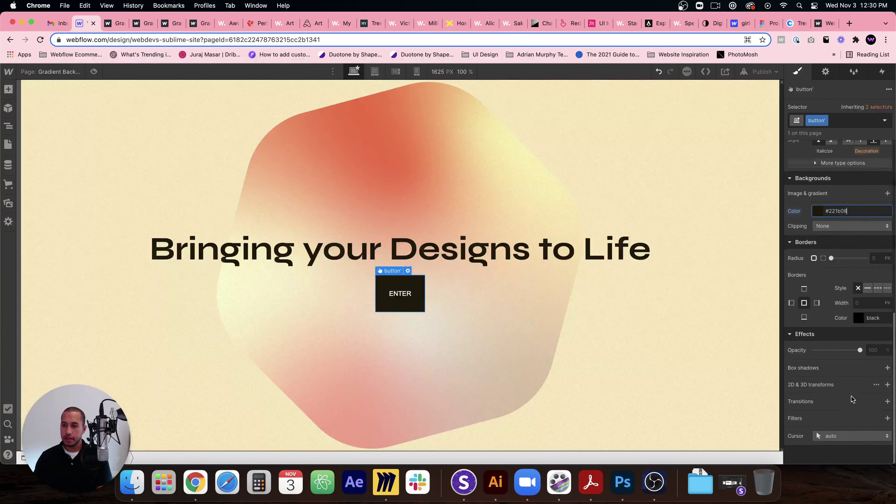
click(870, 351)
click(876, 258)
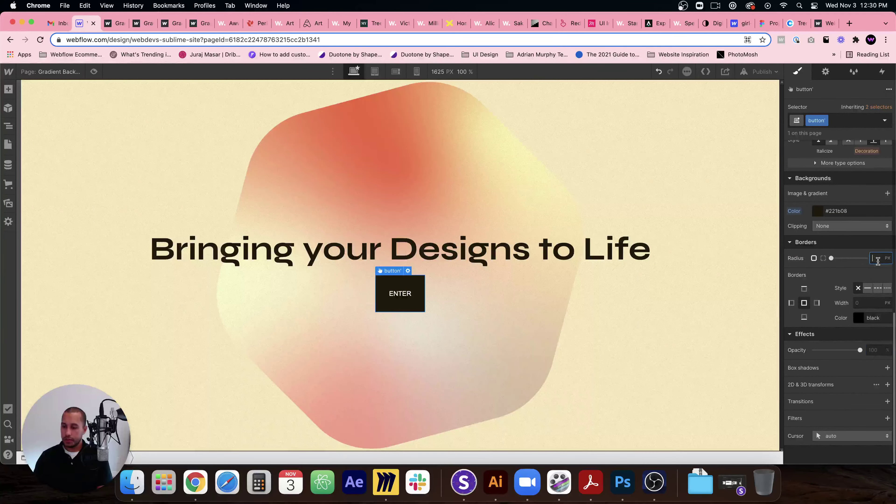
text(30)
scroll(840, 247, up, 8)
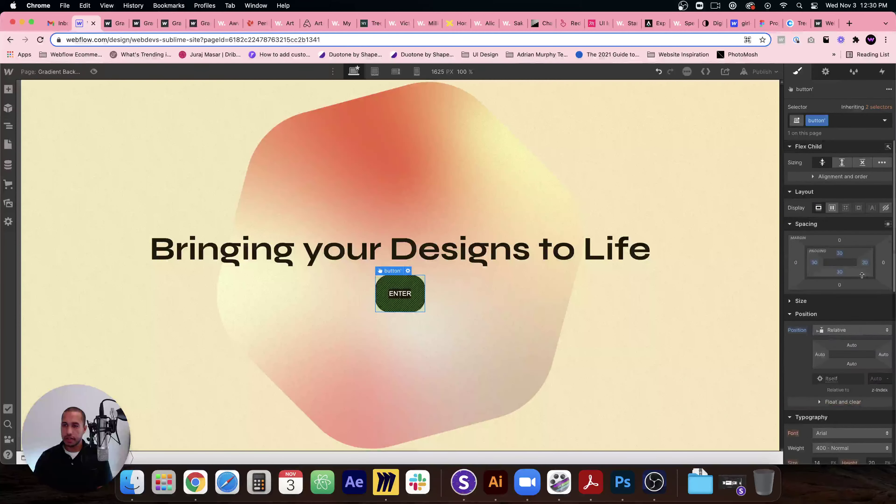
drag(840, 253, 840, 245)
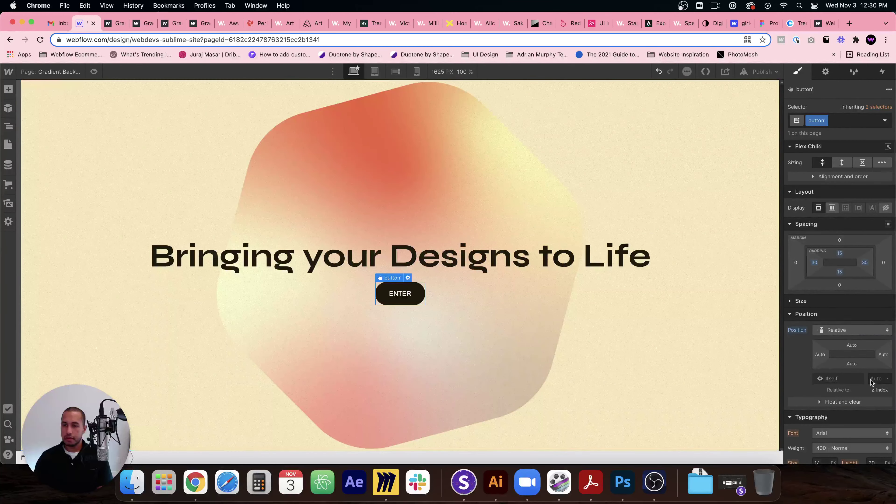
Set the button's font to Syne with a weight of 700 - Bold
scroll(846, 282, down, 8)
scroll(841, 196, up, 1)
click(850, 152)
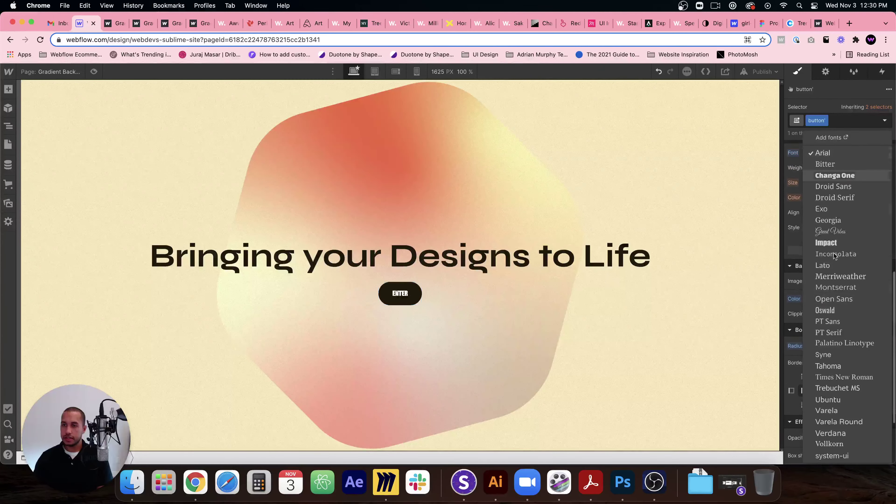
click(826, 354)
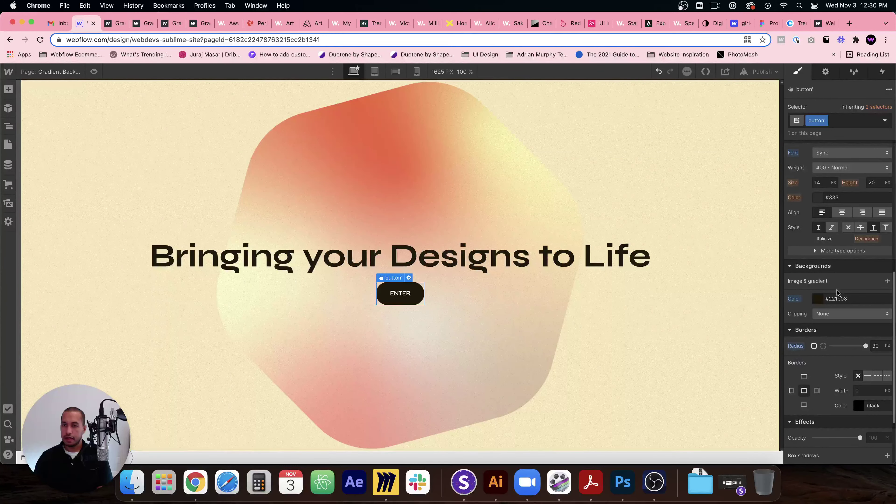
scroll(829, 296, up, 1)
click(836, 185)
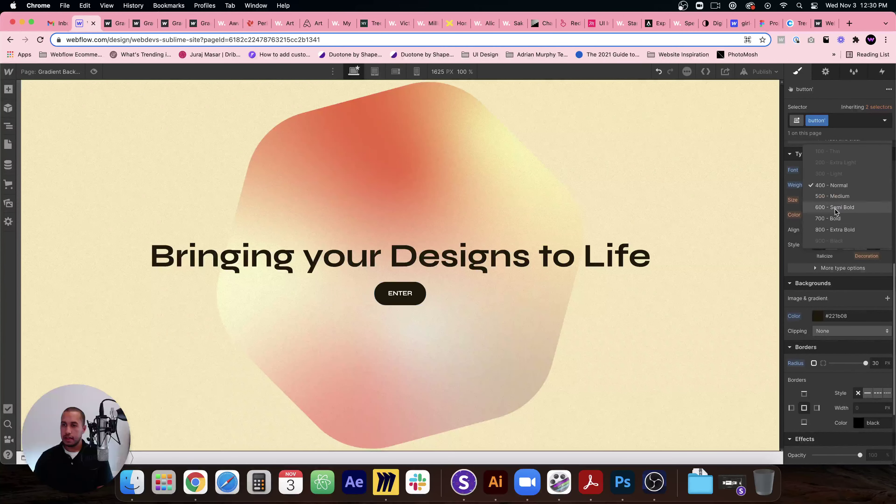
click(839, 220)
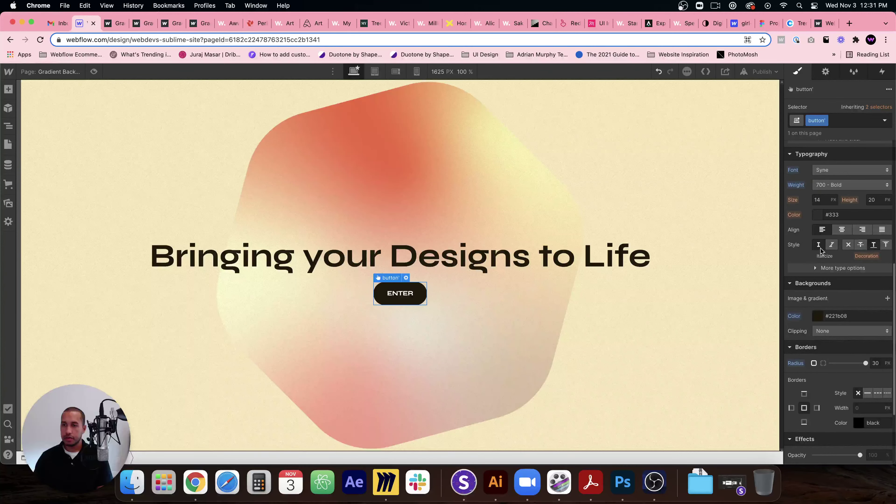
Set the letter spacing of the button's text to 5 px
click(843, 268)
click(803, 282)
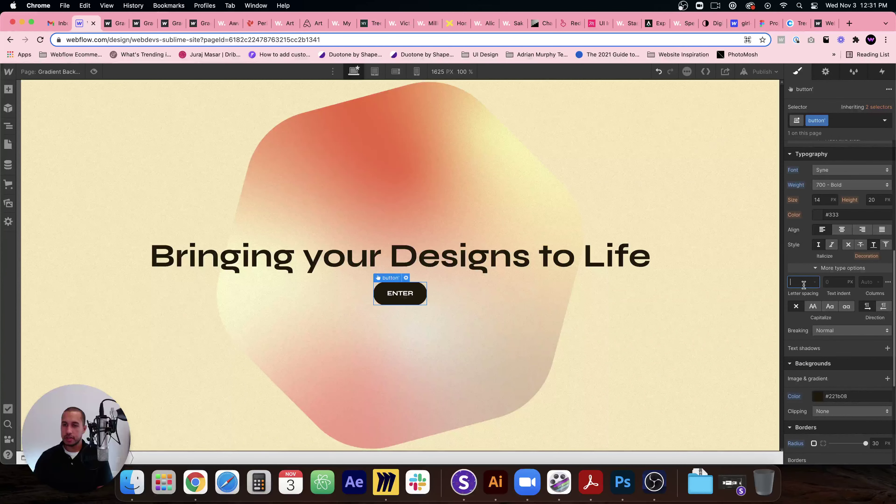
text(5)
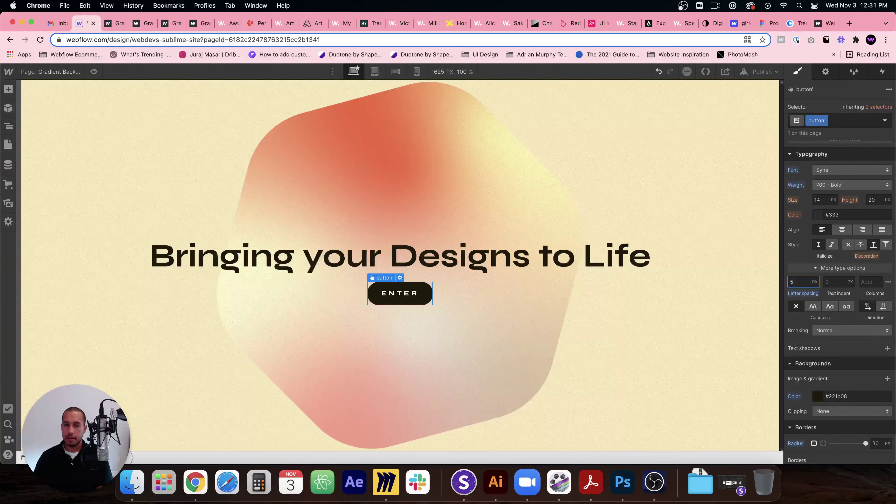
click(571, 373)
Add a top margin to the ENTER button to separate it from the heading
click(420, 293)
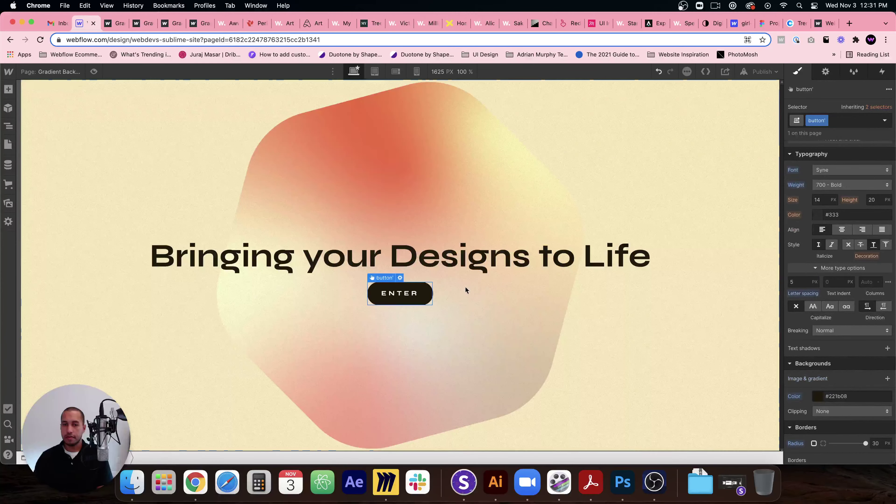
scroll(836, 228, up, 5)
drag(838, 244, 839, 235)
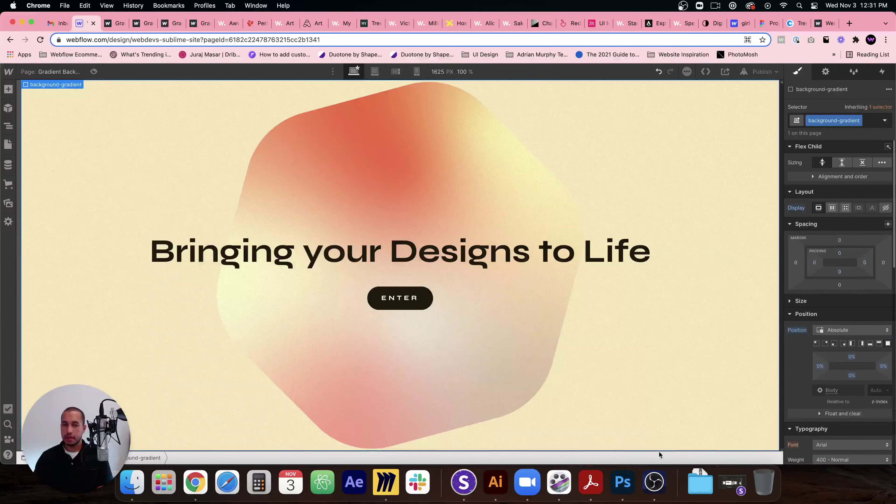
click(681, 114)
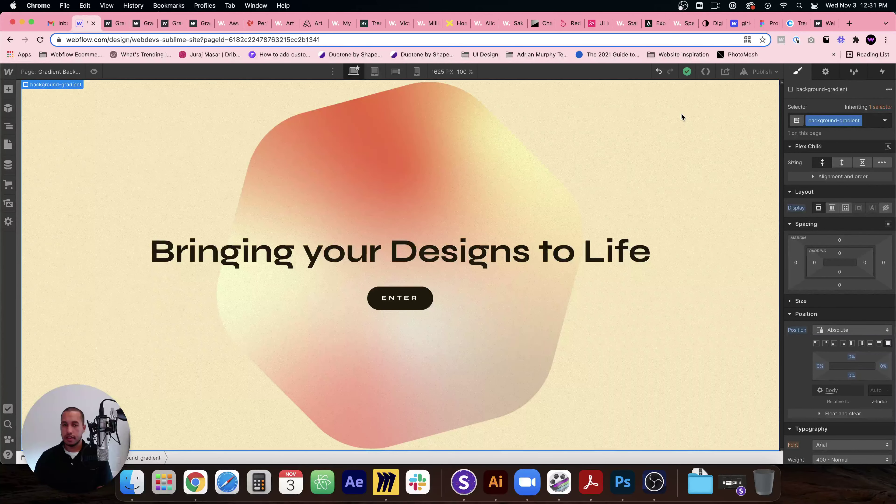
Reduce the ENTER button's corner radius so the pill shape becomes a slightly rounded rectangle
click(429, 296)
scroll(840, 317, down, 5)
click(876, 258)
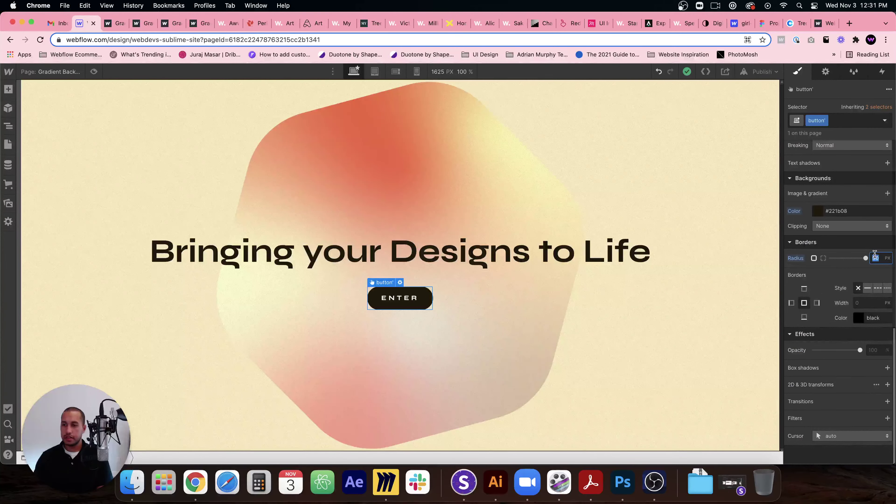
text(0)
click(525, 338)
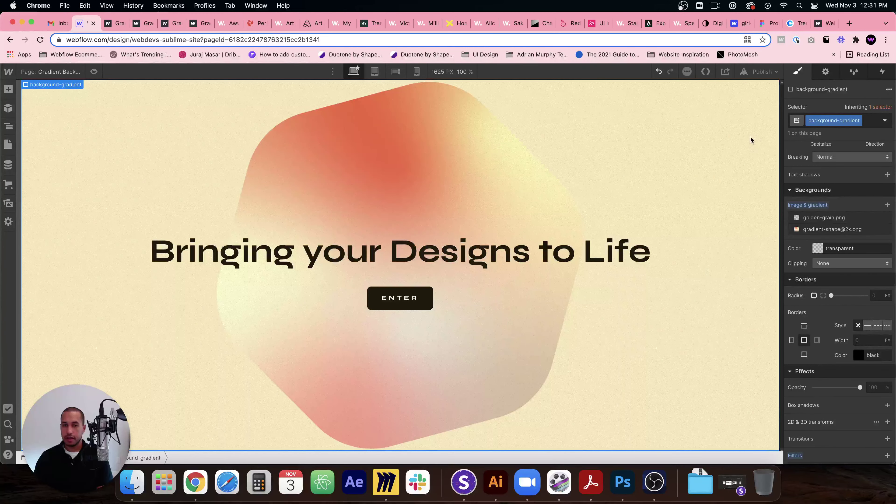
Publish the site to its webflow.io domain and open the live page
click(763, 72)
click(739, 188)
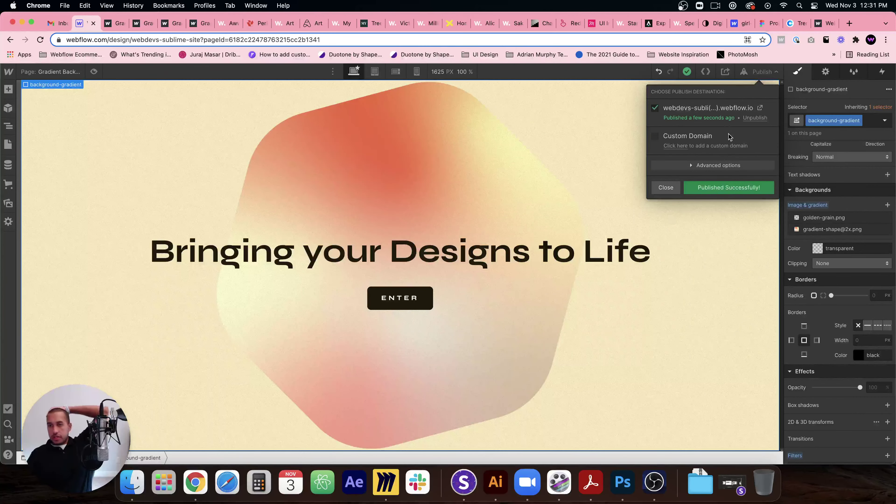
click(759, 108)
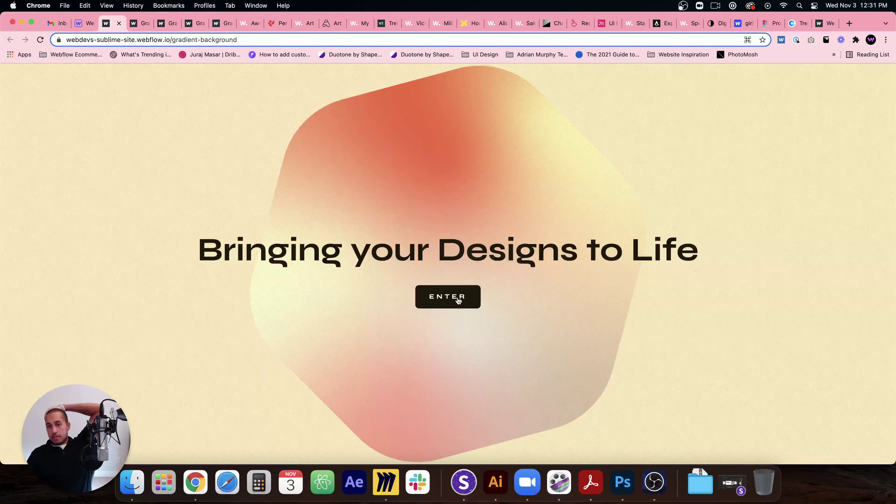
Check the heading and the ENTER button on the live page and return to the Webflow Designer
double_click(443, 262)
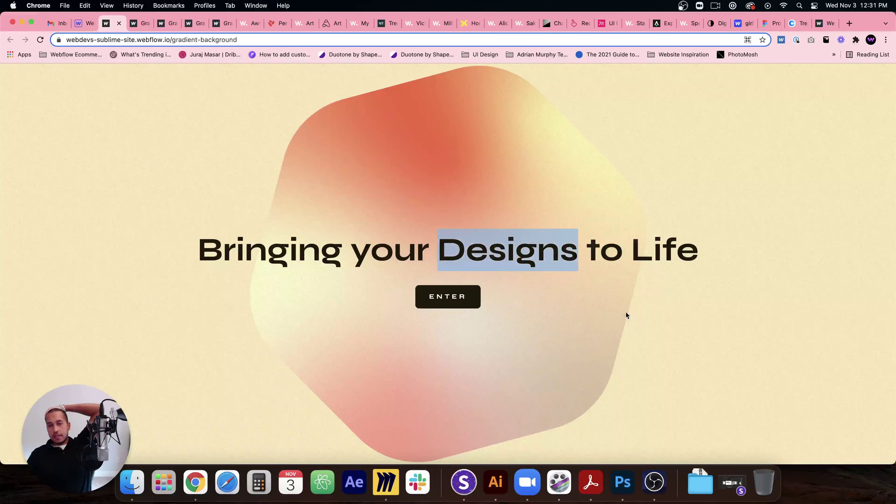
click(619, 349)
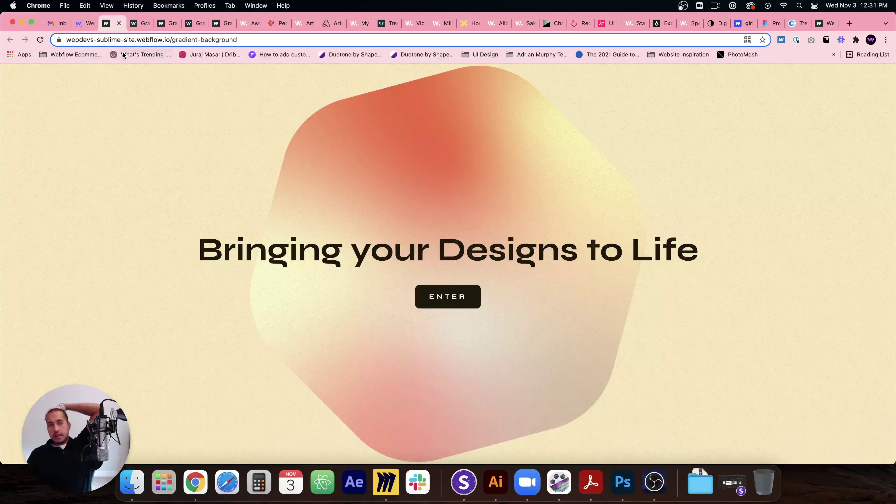
click(86, 23)
click(232, 165)
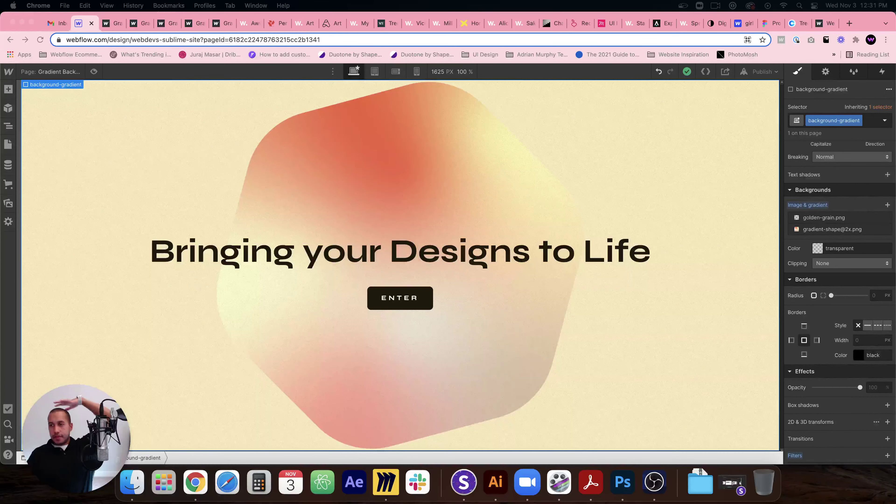
Switch to Illustrator and close the Color Picker without changing the dark hexagon's color
click(496, 482)
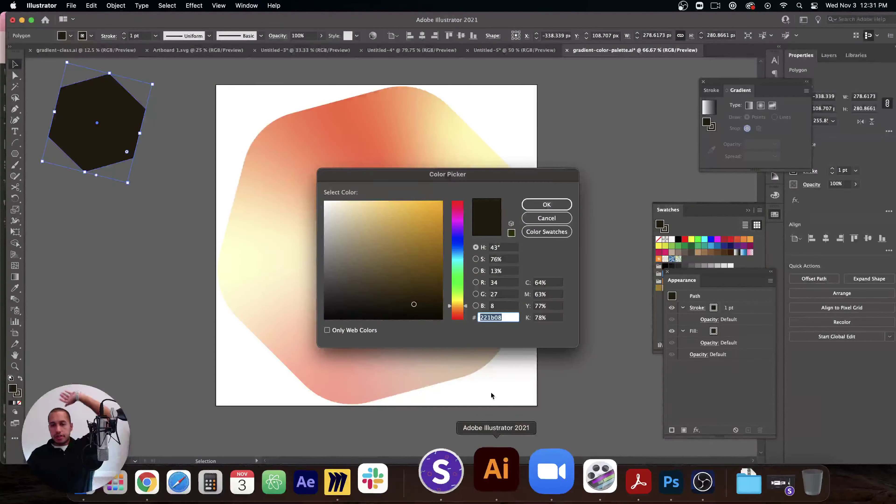
click(547, 218)
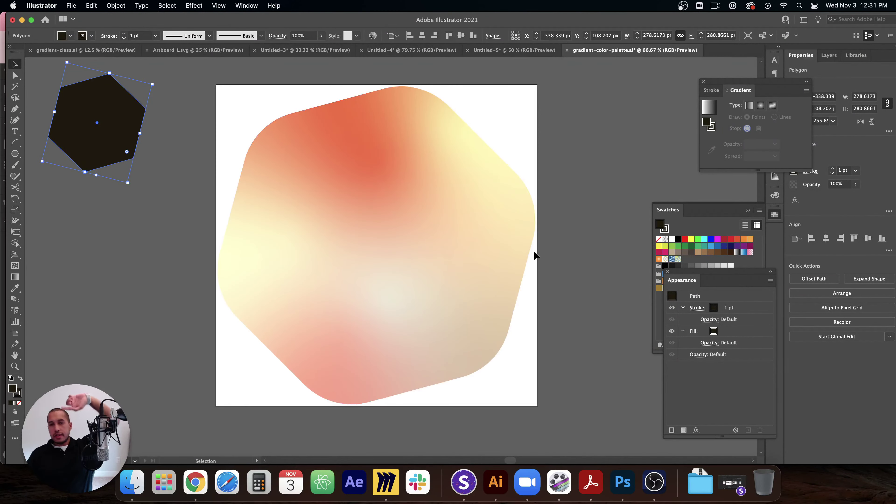
click(509, 245)
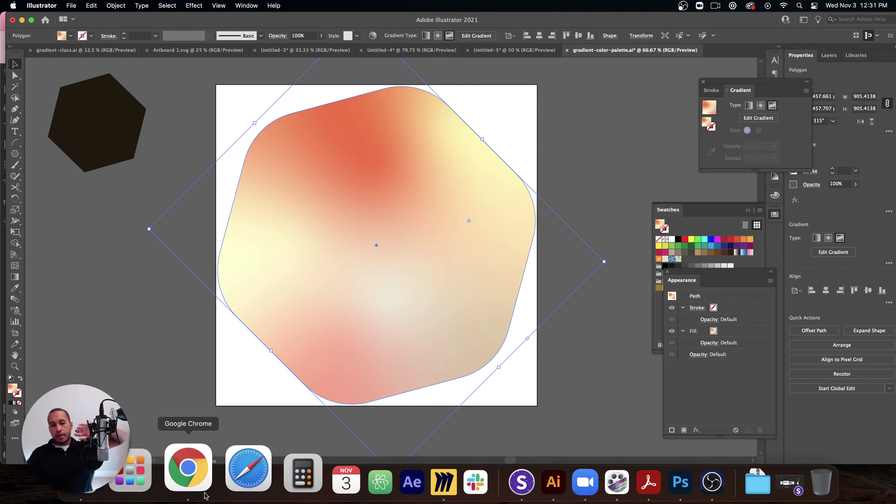
click(184, 489)
click(625, 490)
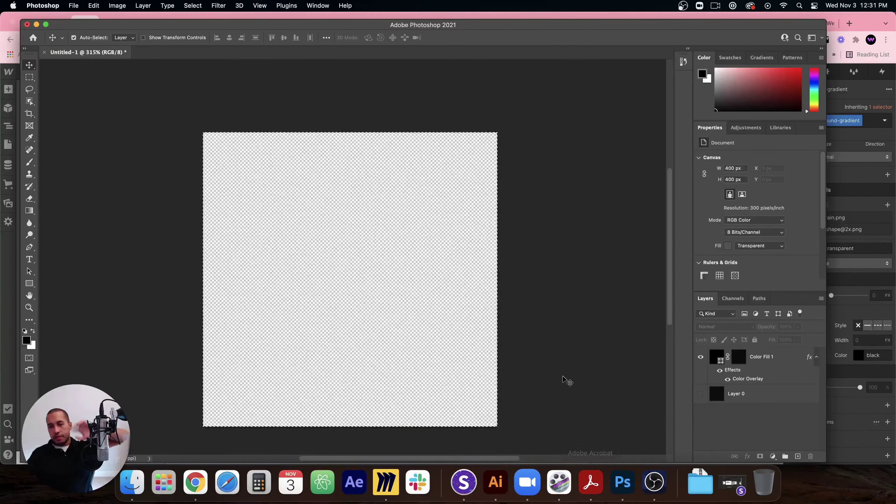
Switch to Chrome and try to load noisepng.com in a new browser tab
key(super+Tab)
click(856, 23)
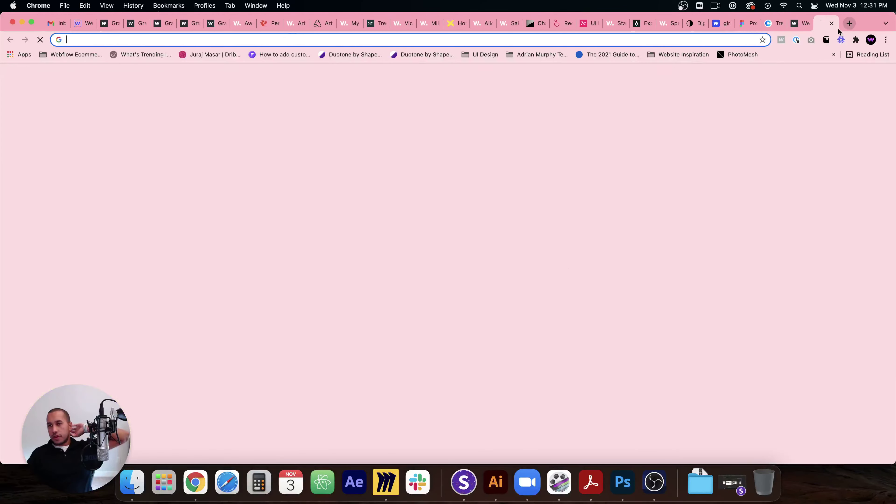
click(708, 40)
text(noisep)
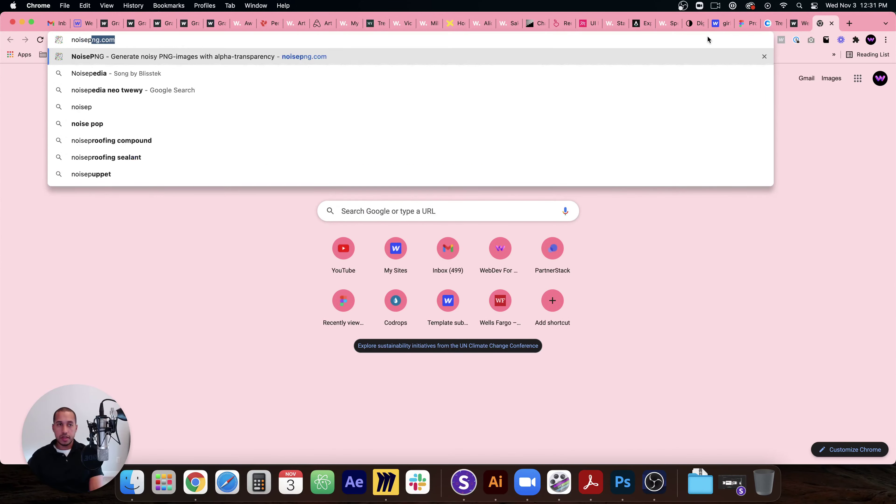
key(Return)
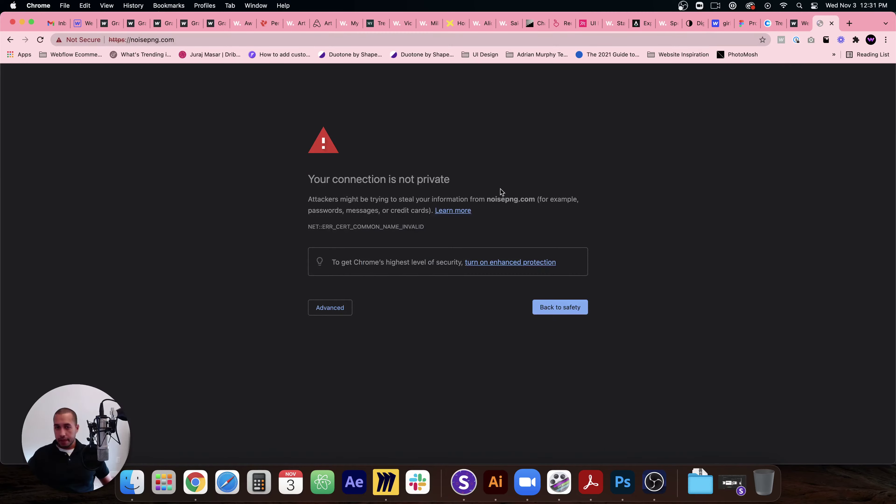
Replace the failed tab with a fresh one, open noisepng.com to look at the noise generator, and close it
click(832, 23)
click(850, 23)
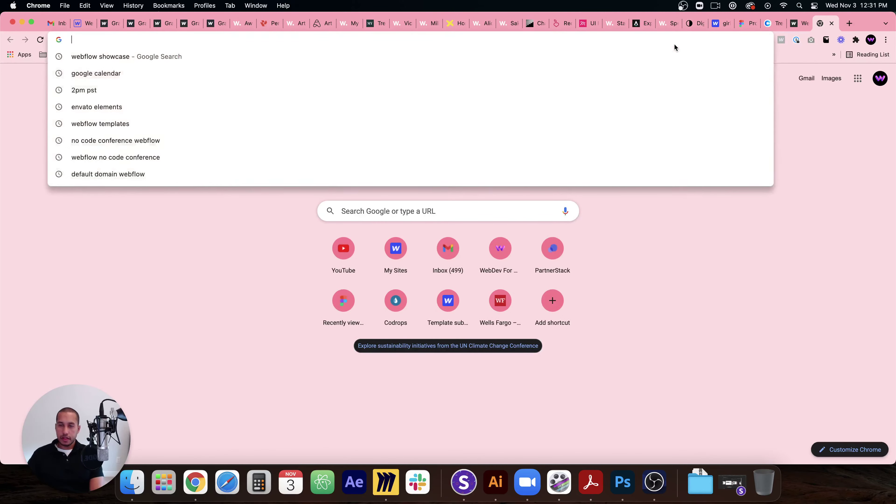
text(noisepng)
key(Delete)
key(Return)
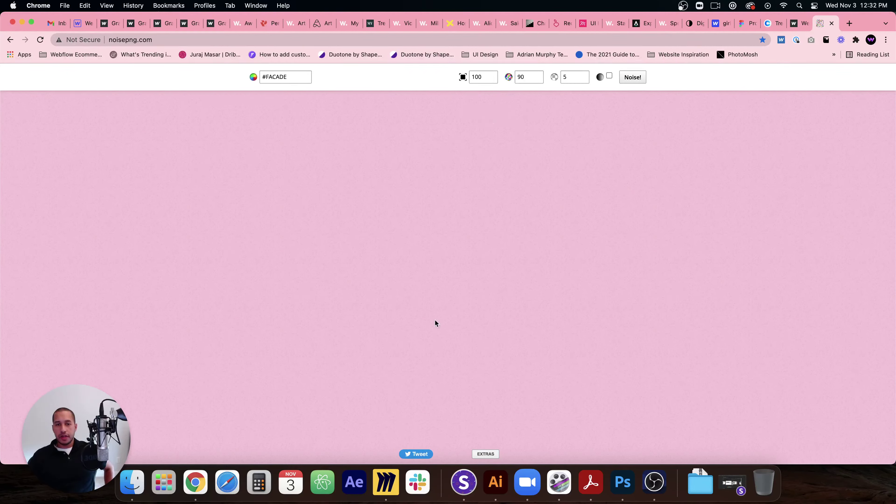
click(832, 24)
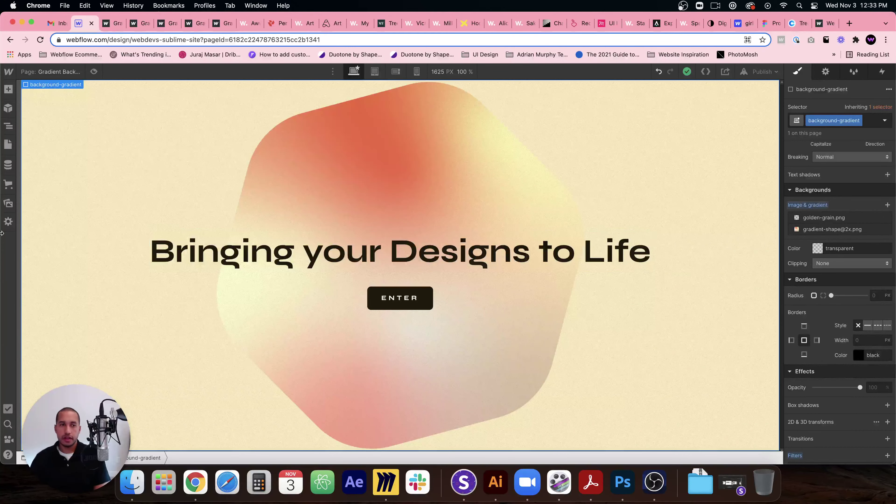
Create a new static page in the Webflow site using the default page settings
click(8, 144)
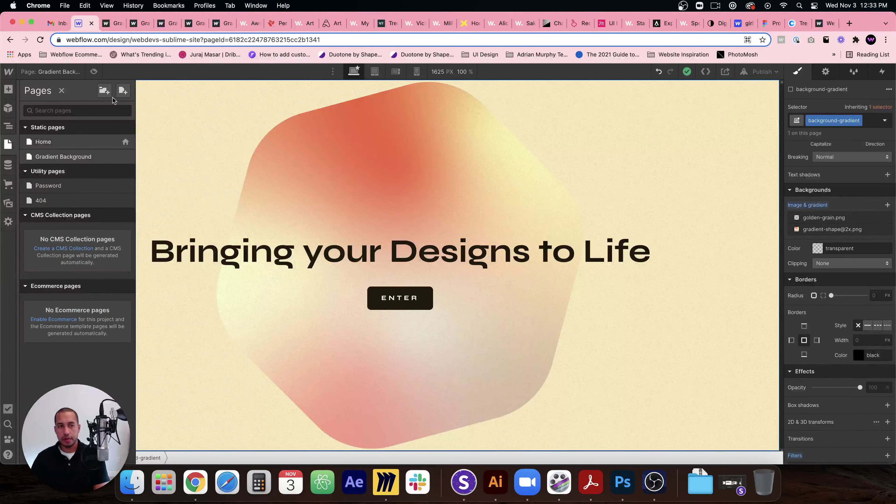
click(123, 91)
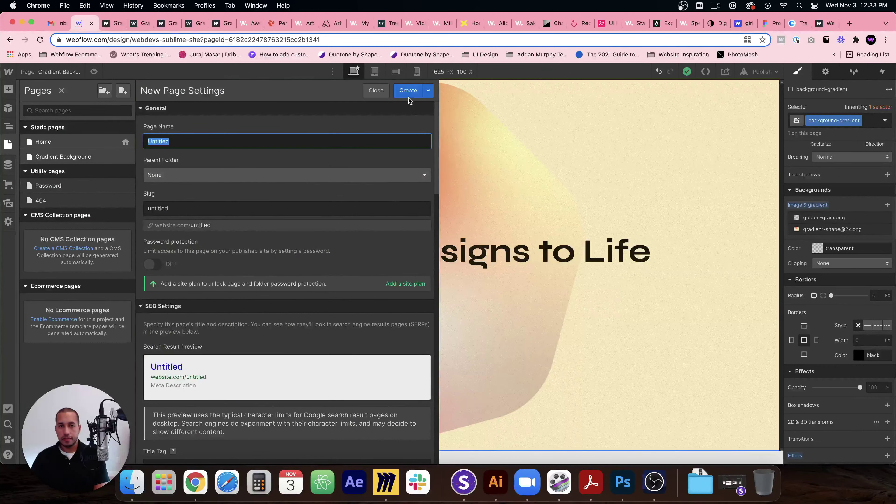
click(408, 91)
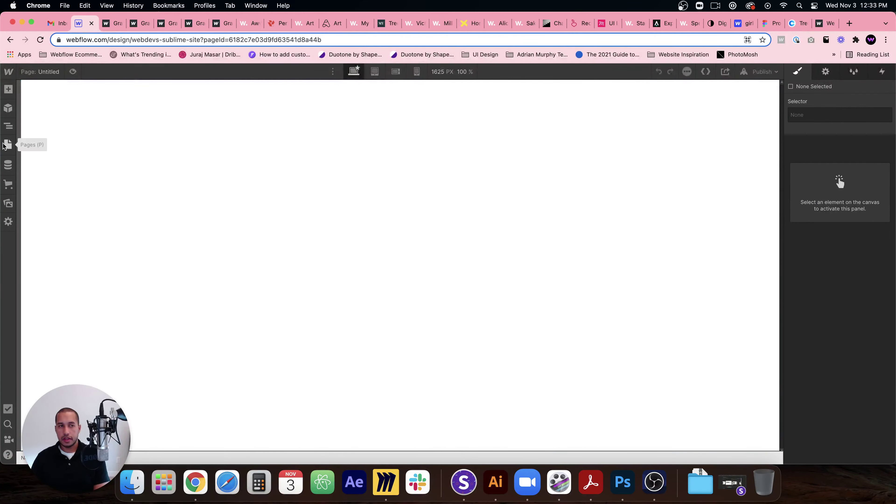
Rename the untitled page as Eye Animation in its page settings and save the change
click(8, 144)
click(126, 172)
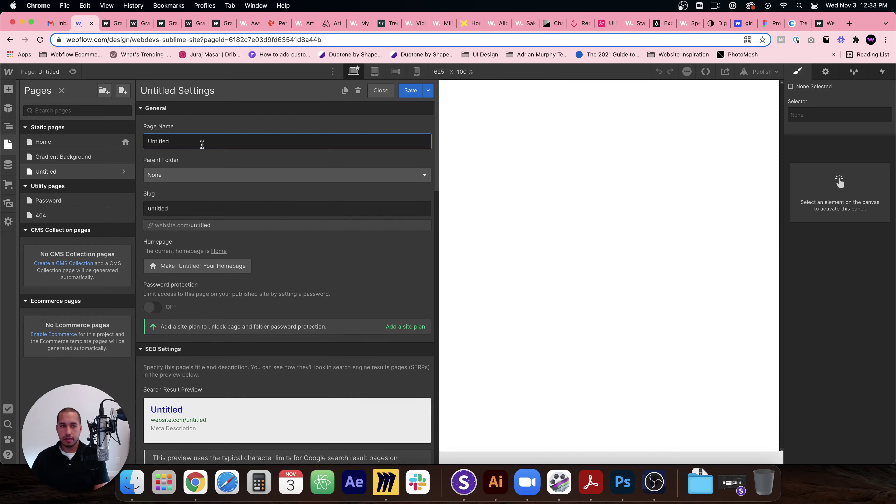
double_click(200, 142)
text(Eye ANim)
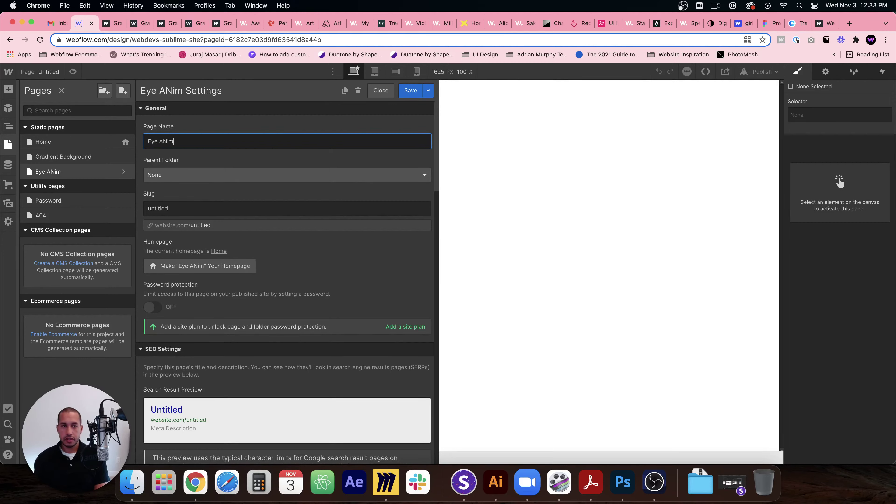
key(BackSpace)
key(BackSpace)
key(BackSpace)
text(nimation)
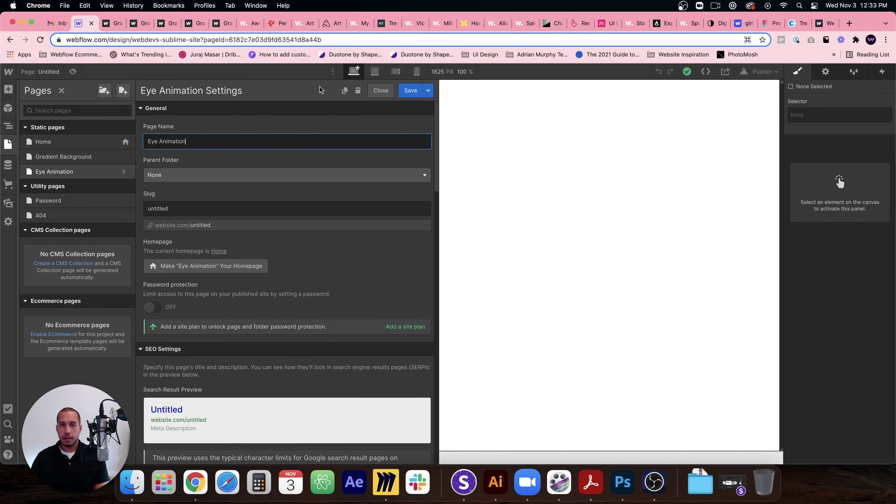
click(410, 91)
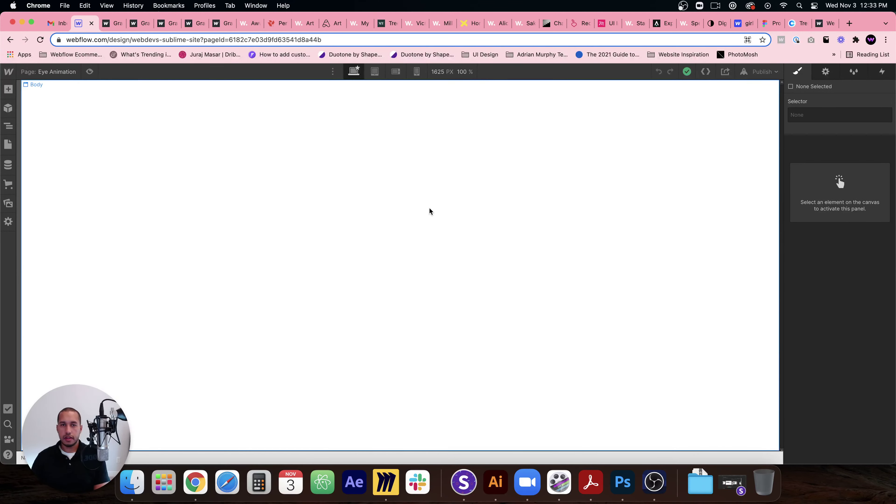
Add a Section element to the empty page body and give it the new class section-three
key(BackSpace)
key(super+e)
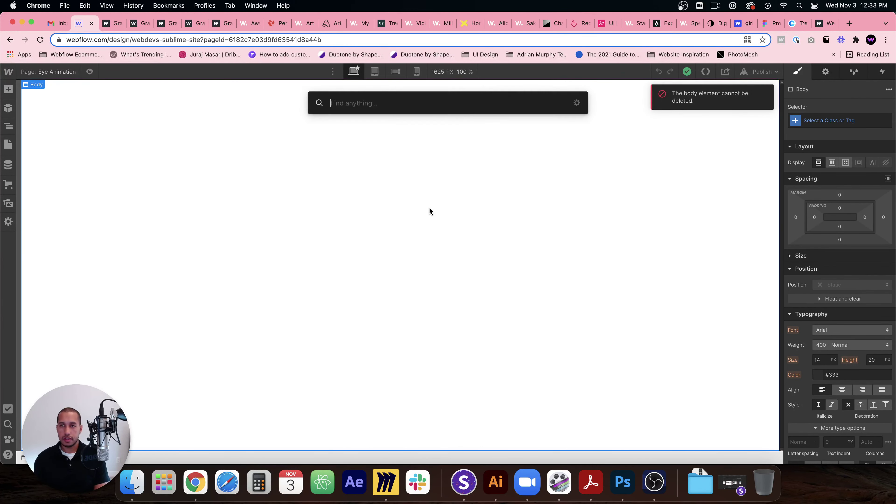
text(section)
key(Return)
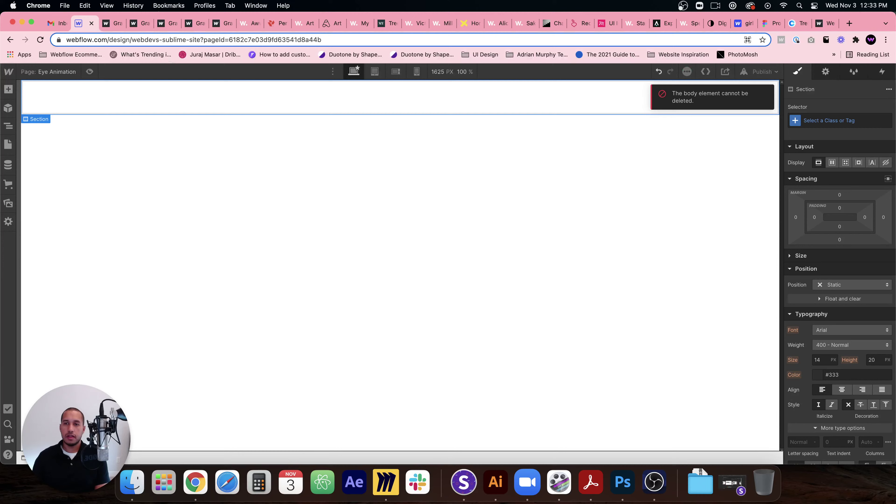
click(869, 121)
text(section-three)
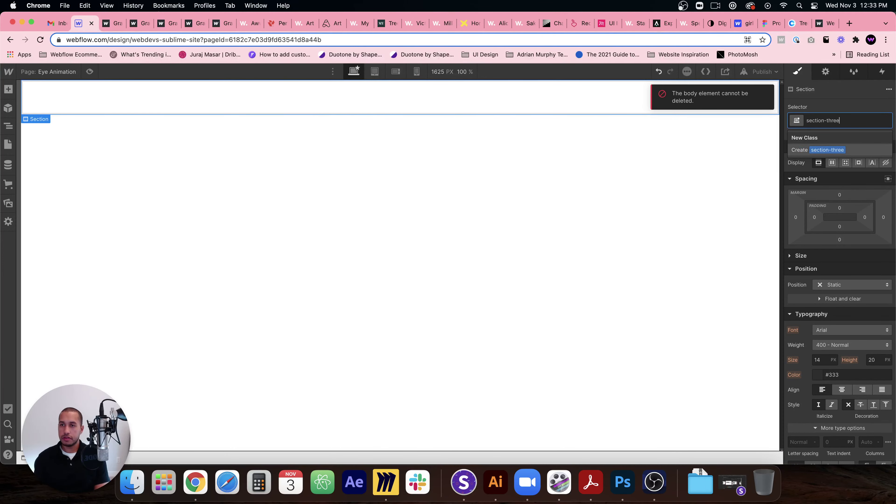
key(Return)
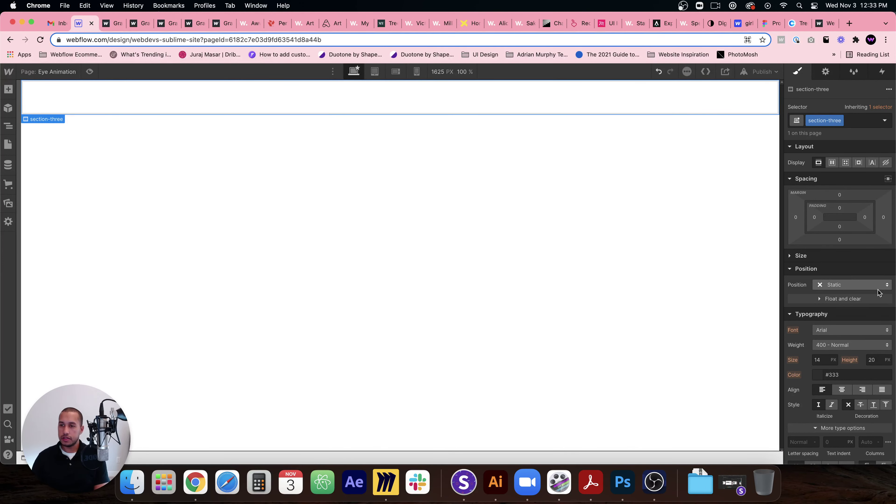
Set the section's minimum height to 100 VH and make it a horizontal flex layout with align and justify centered
scroll(840, 282, down, 5)
scroll(824, 192, up, 5)
click(826, 256)
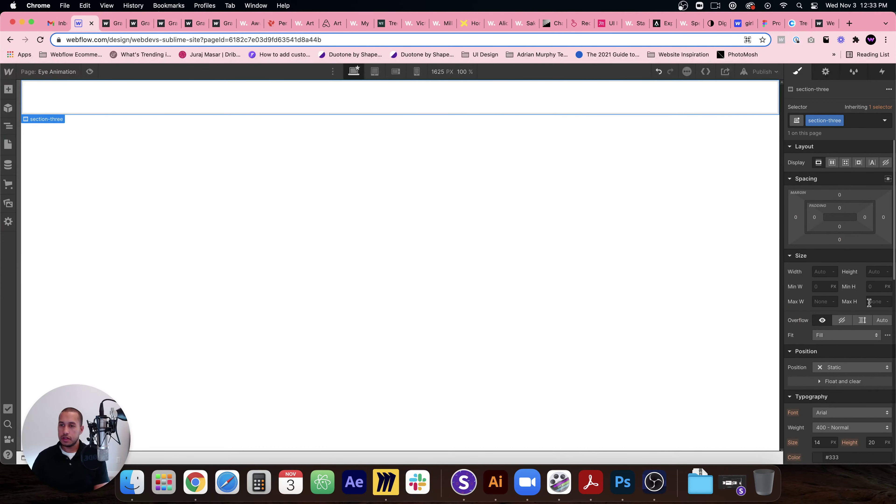
click(876, 287)
text(100vh)
key(Return)
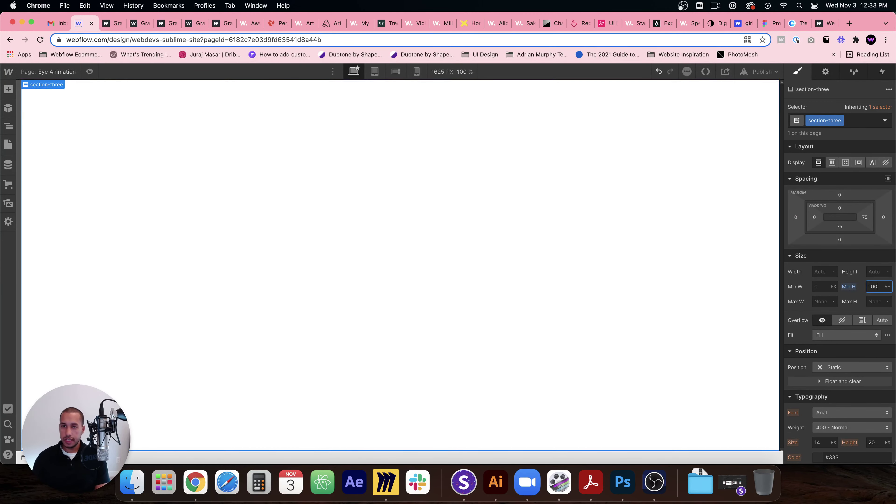
click(832, 162)
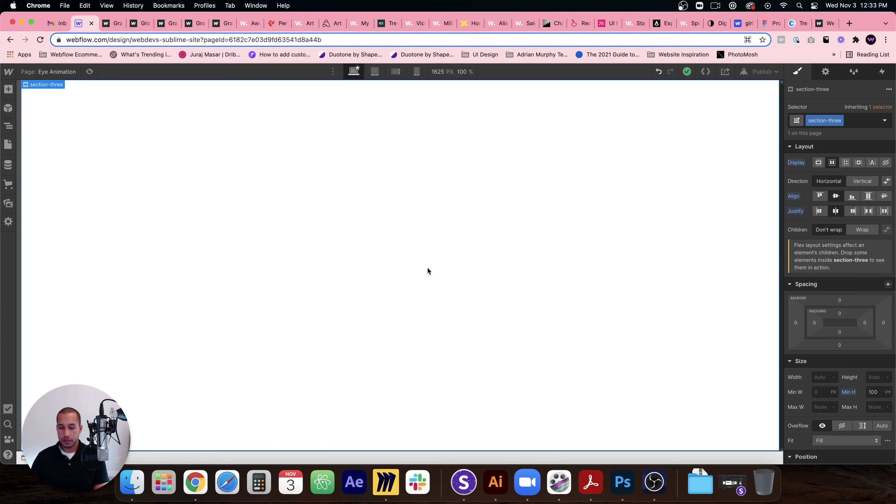
Insert a Div Block inside the section and size it 200 px wide by 100 px high
key(super+e)
text(div)
key(Return)
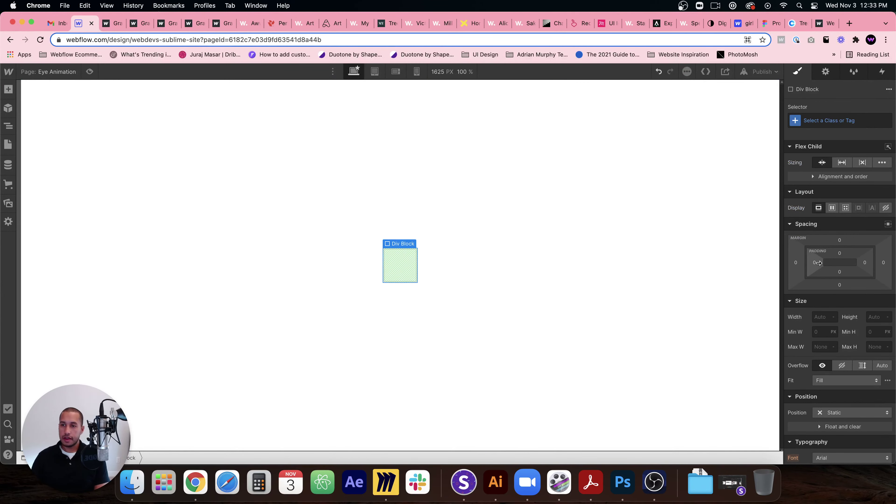
click(825, 320)
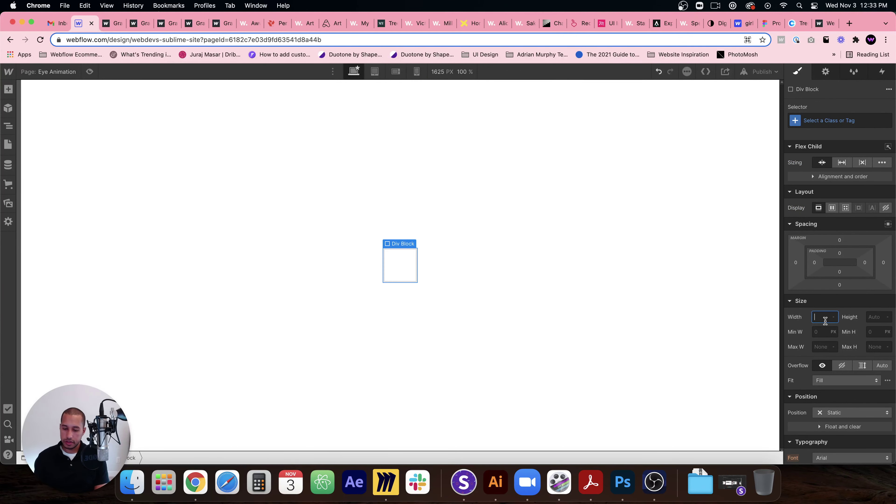
text(200)
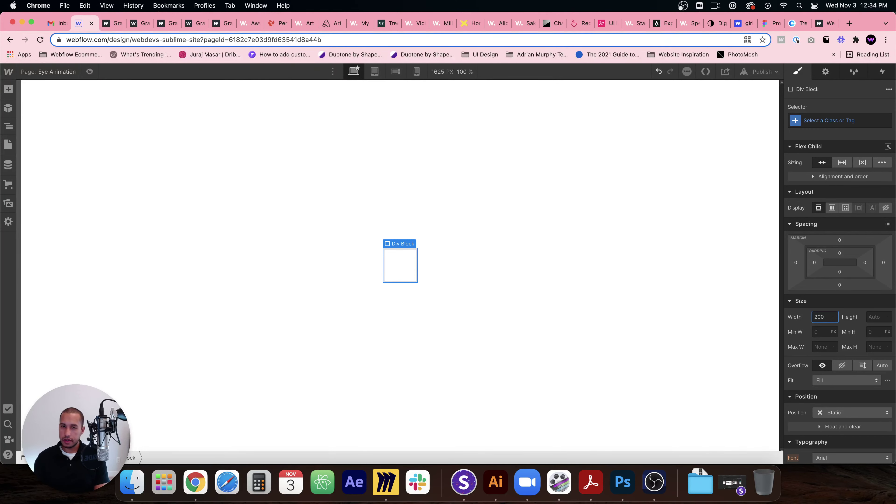
key(Tab)
text(100)
key(Return)
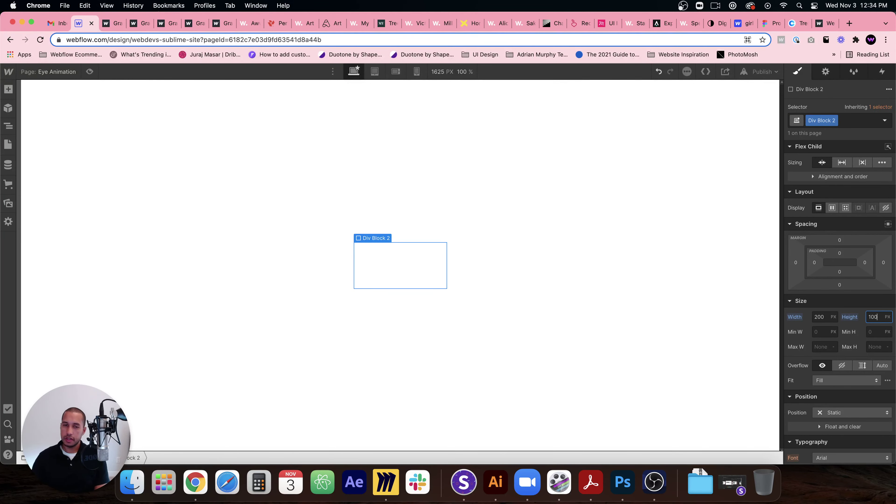
Give the div block a solid 1 px black border on all sides and switch its radius to individual corners
scroll(869, 340, down, 10)
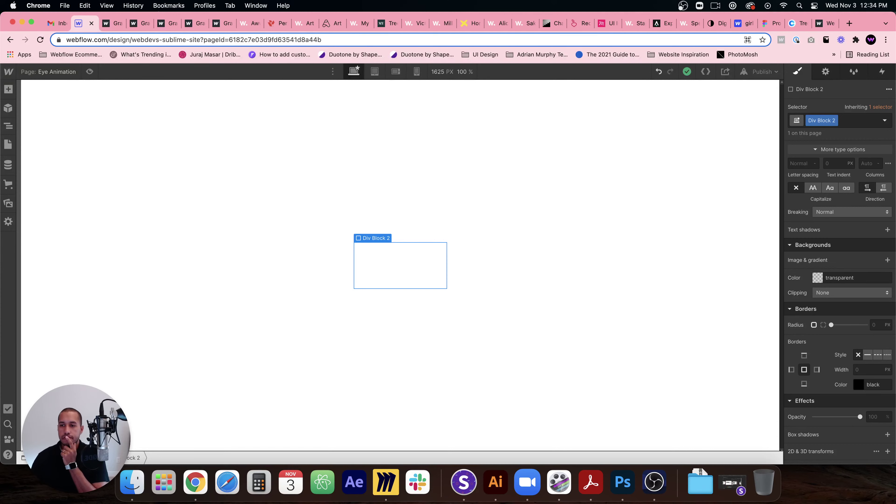
scroll(865, 335, up, 4)
scroll(863, 336, down, 5)
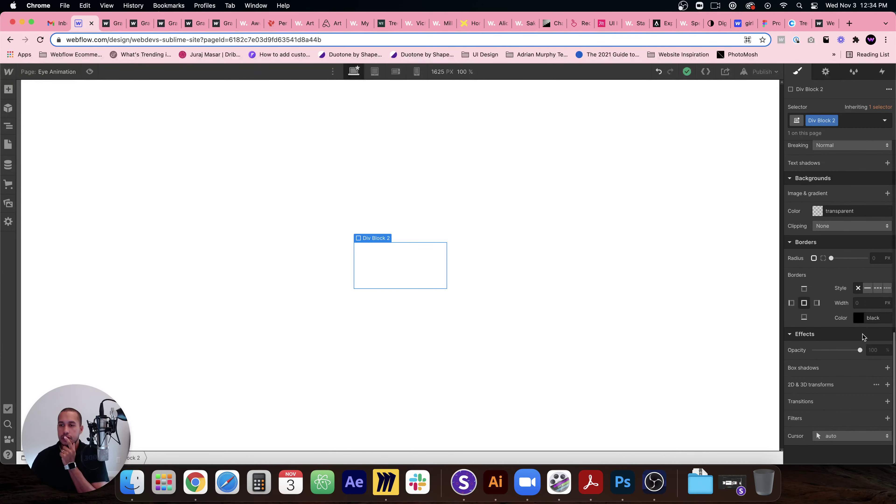
click(867, 288)
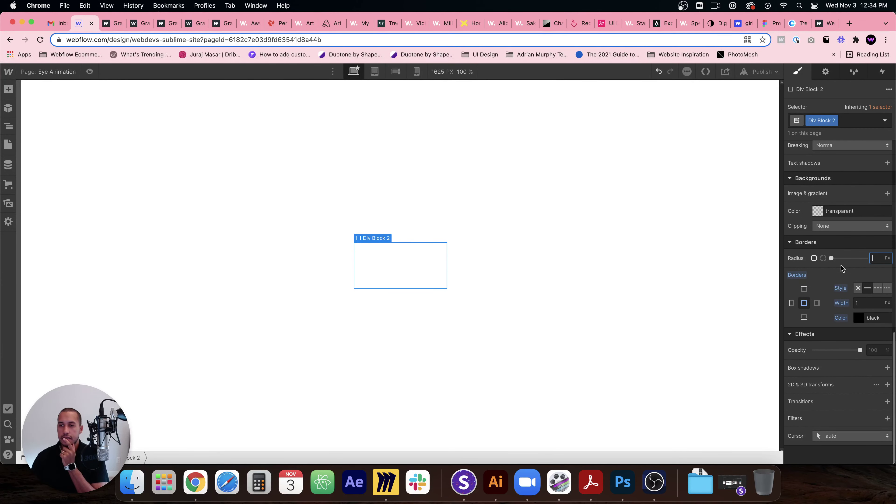
click(823, 258)
Set the div block's top-left and top-right corner radii to 300 px
click(833, 275)
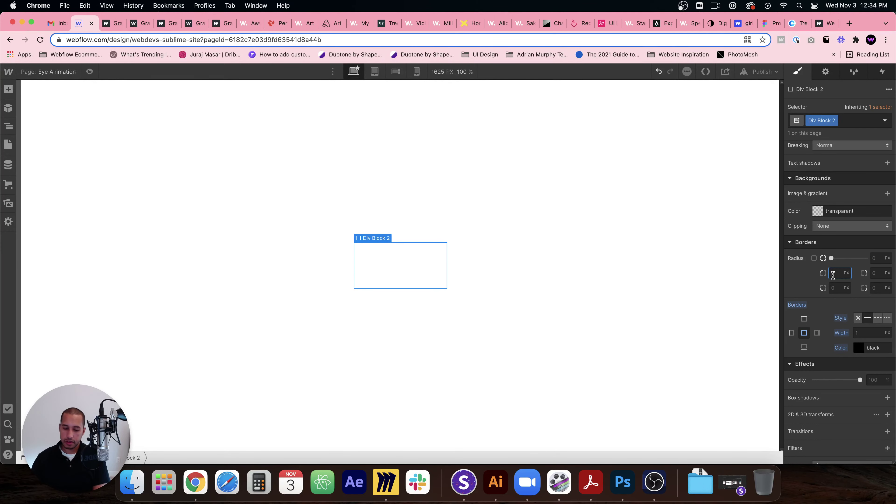
text(300)
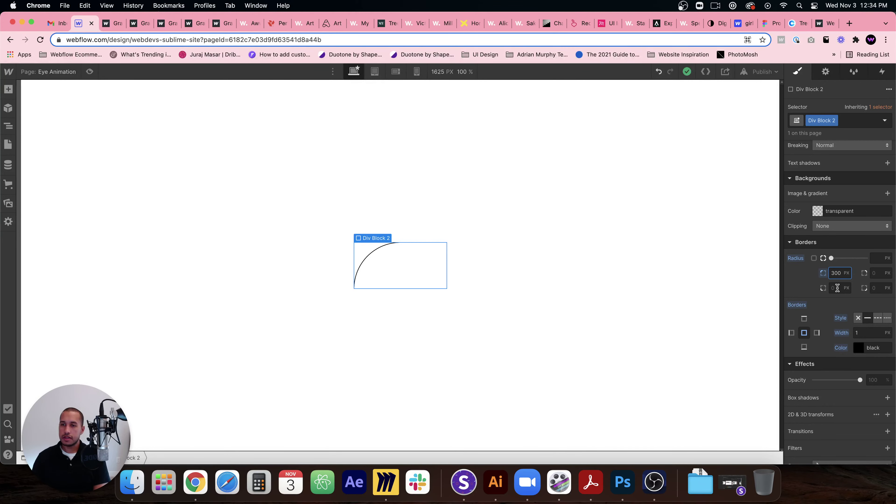
click(870, 274)
text(33)
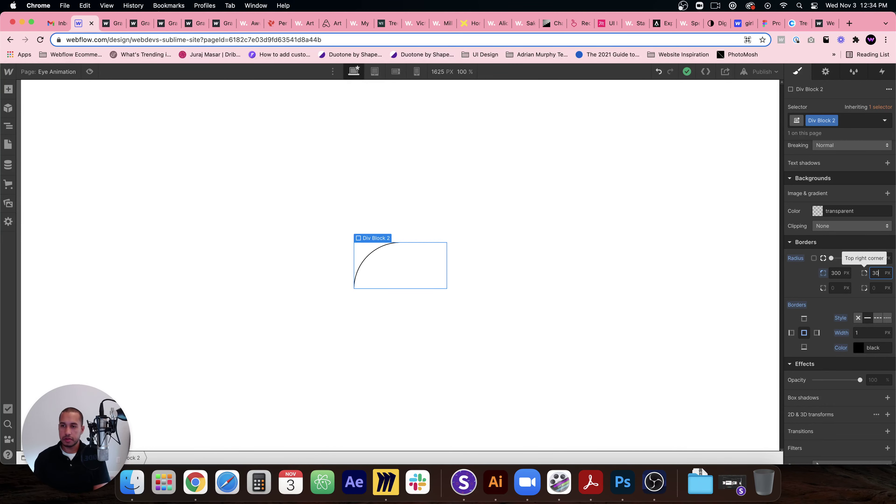
text(0)
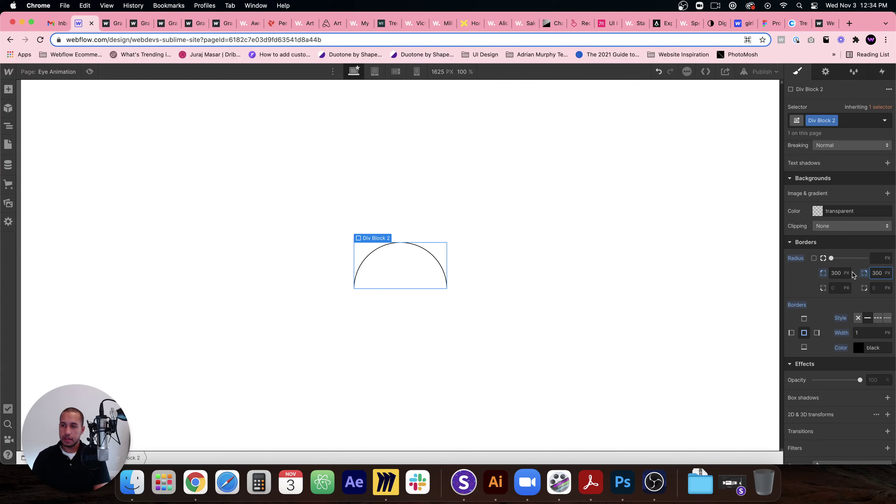
Try 50 and 100 px for the top-left corner radius, and set both top corner radii to 200 px
click(837, 273)
text(50)
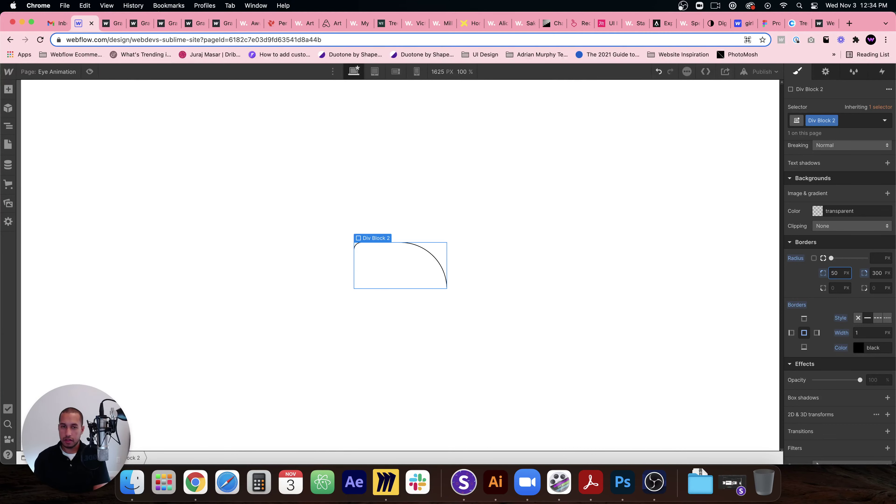
key(BackSpace)
key(BackSpace)
text(100)
key(BackSpace)
key(BackSpace)
key(BackSpace)
text(200)
click(878, 273)
text(200)
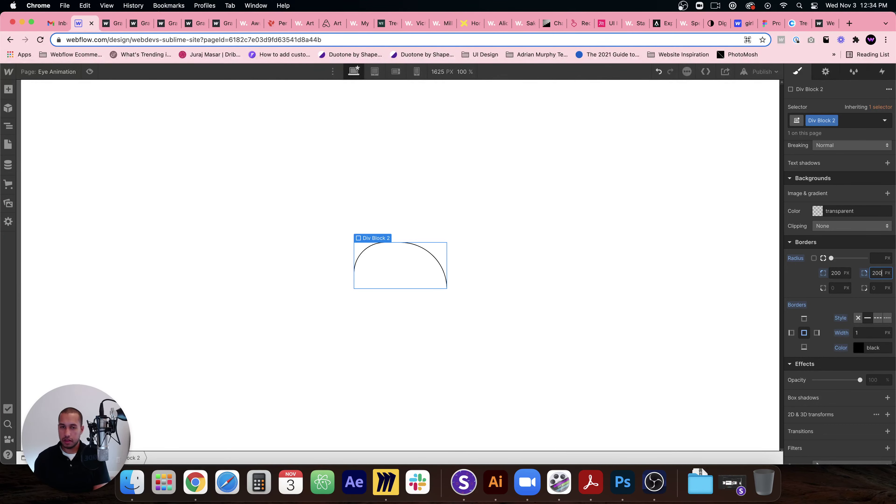
Set the div block's bottom-left and bottom-right corner radii to 200 px
click(833, 288)
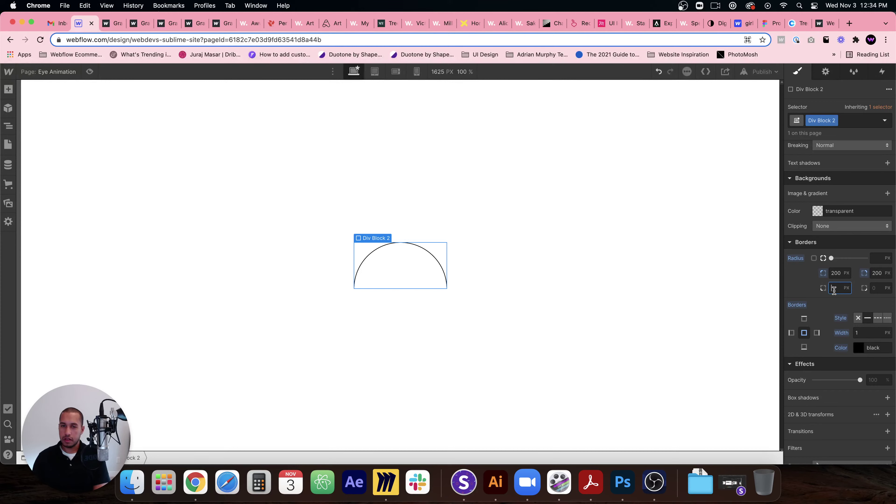
text(200)
click(878, 288)
text(22)
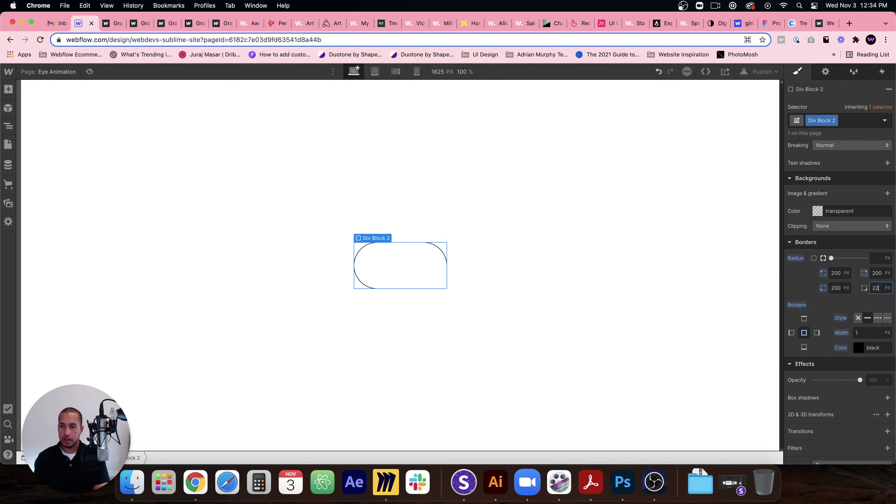
text(00)
key(Return)
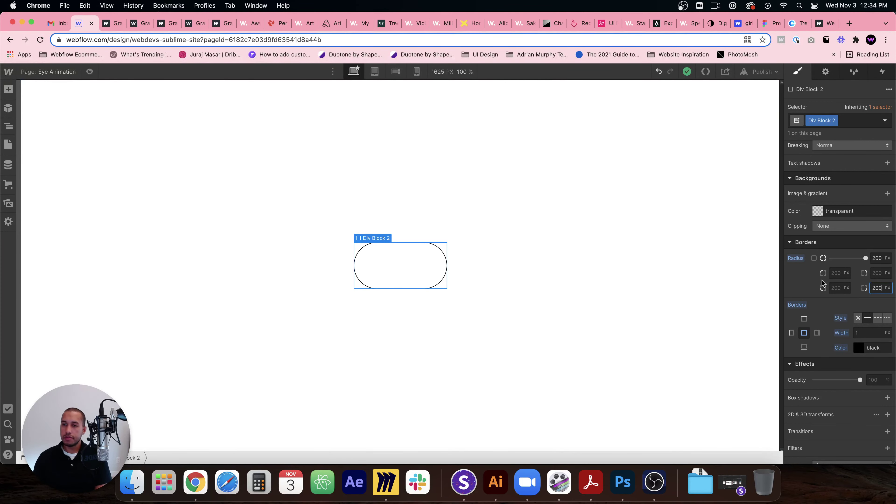
Switch the div block's top-left corner radius to percent, trying 10% before setting it to 200%
click(837, 274)
text(10%)
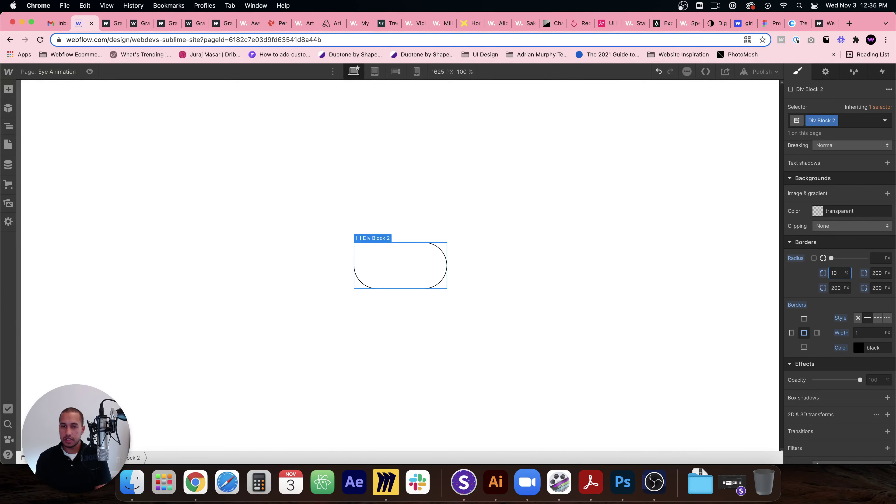
key(shift+Up)
key(BackSpace)
key(BackSpace)
text(50)
key(BackSpace)
Set the div block's top-right, bottom-left and bottom-right corner radii to 200%
click(883, 273)
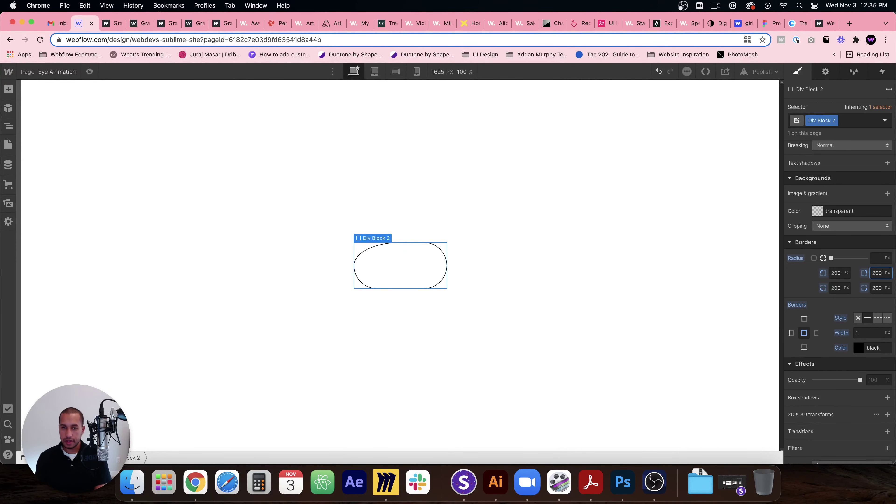
text(%)
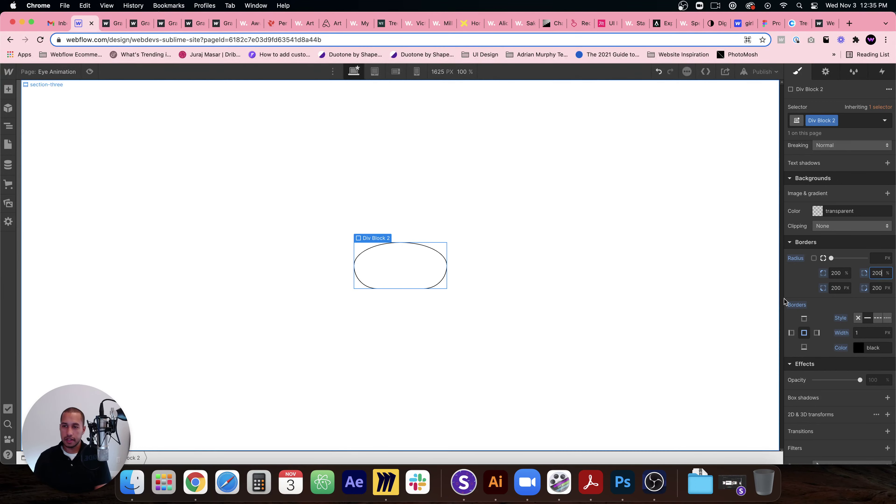
click(836, 288)
text(2)
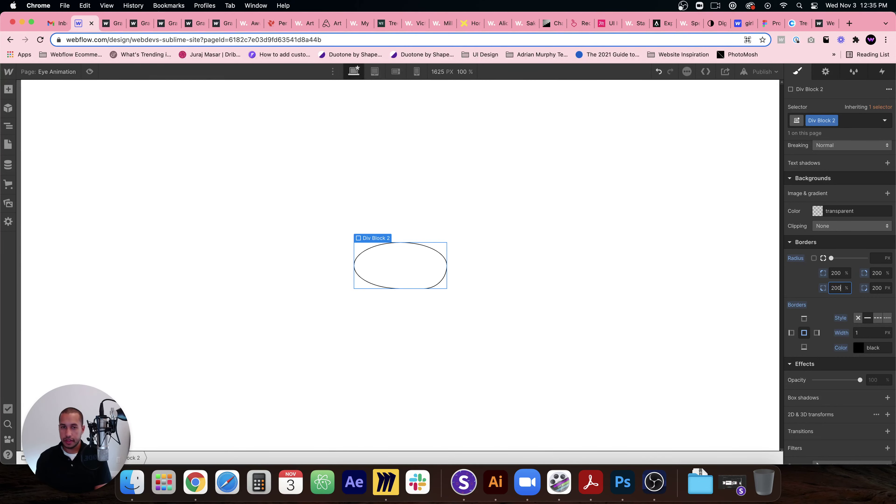
click(877, 287)
text(2)
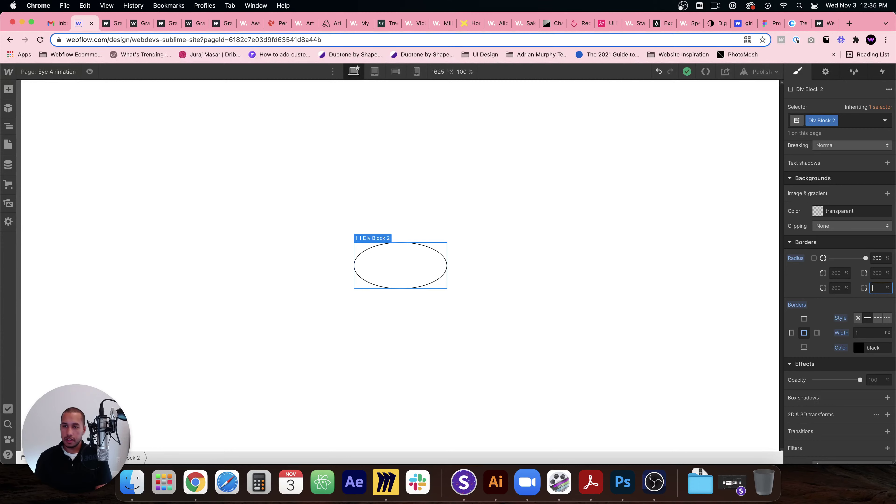
Raise all four corner radii of the div block to 250%
click(836, 273)
text(250)
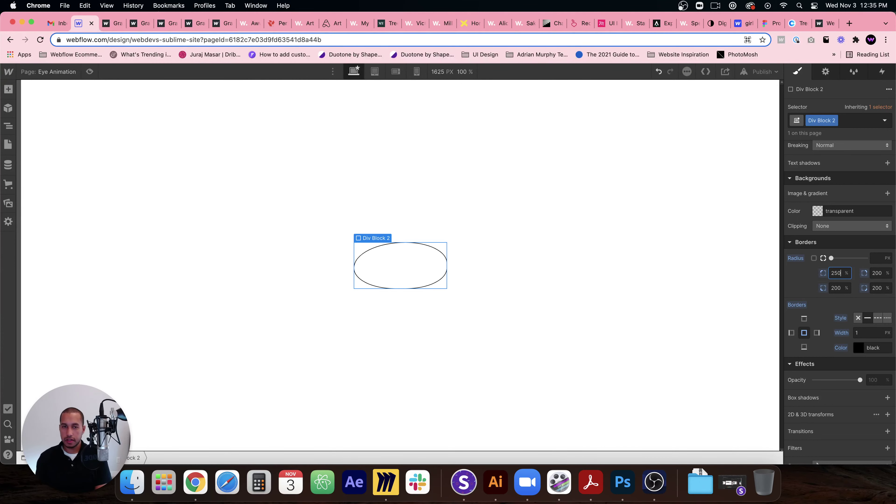
click(878, 272)
text(25)
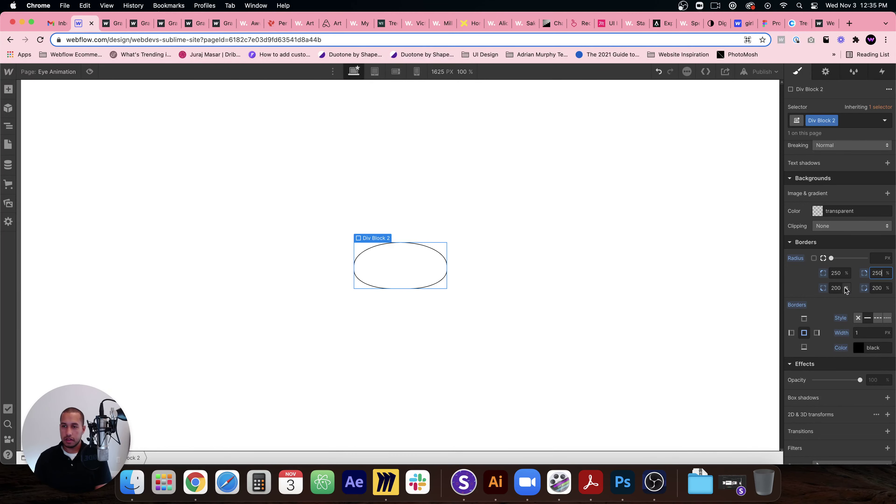
click(836, 288)
text(250)
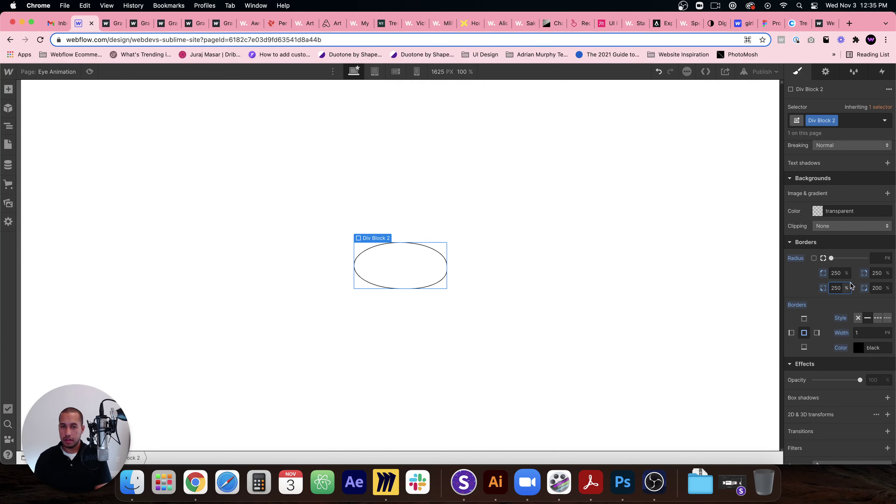
click(876, 286)
text(25)
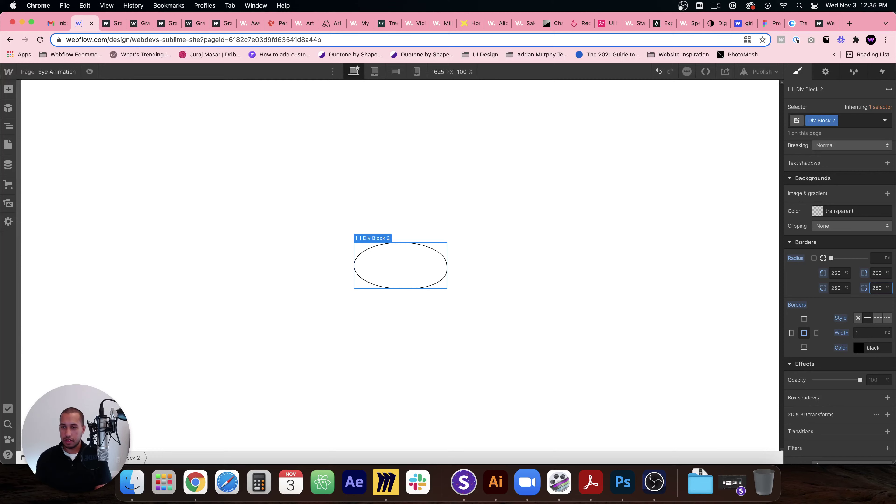
text(0)
key(Return)
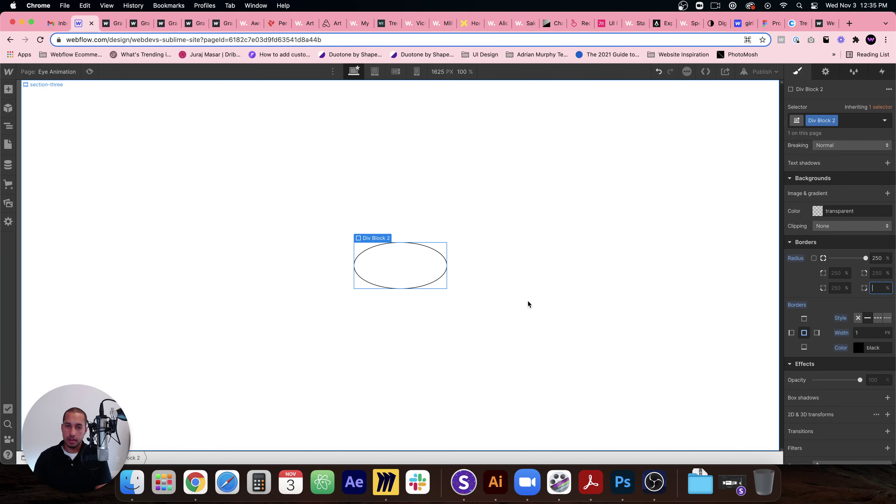
click(528, 304)
click(414, 276)
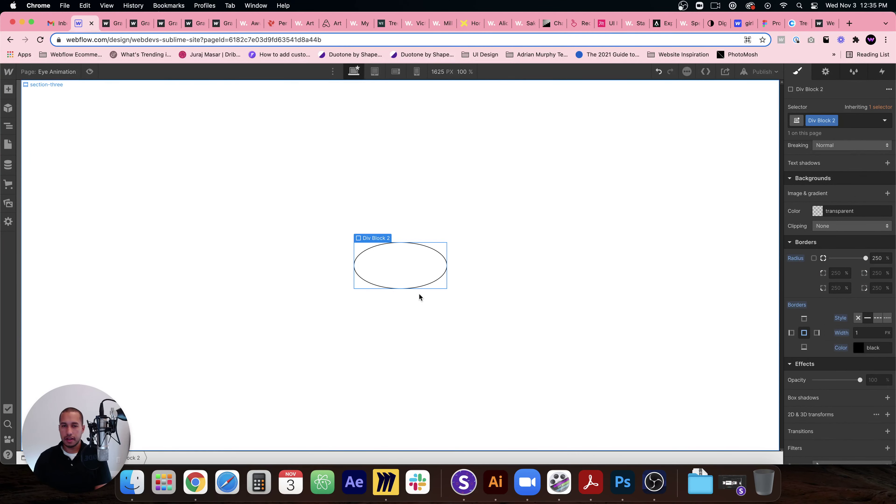
Try a 300 px radius on the oval's top-left corner and undo it
click(834, 276)
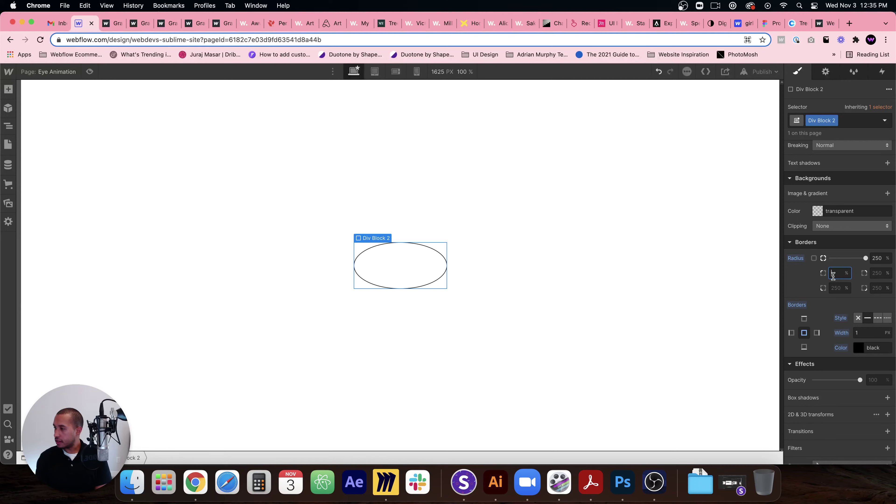
text(300)
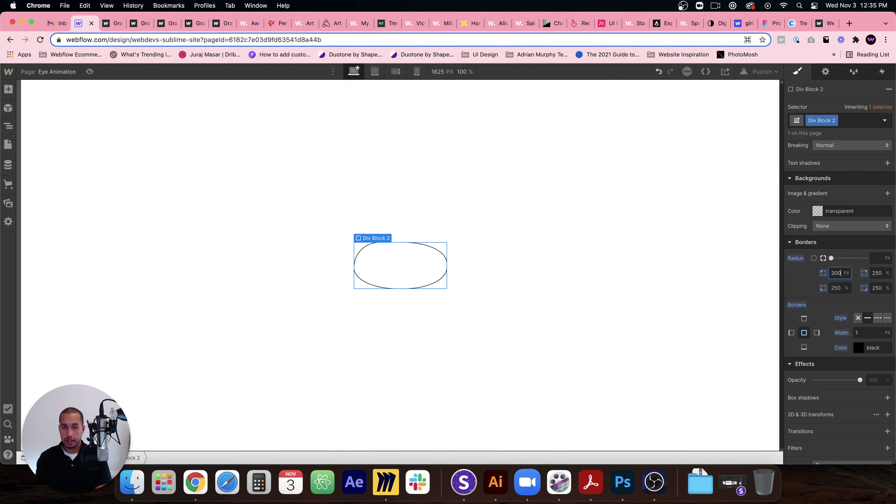
key(super+z)
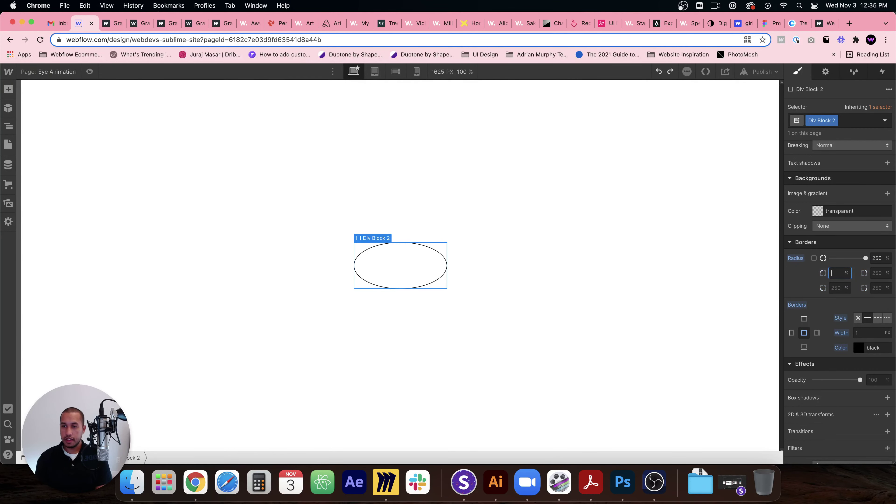
click(515, 353)
click(400, 279)
click(427, 362)
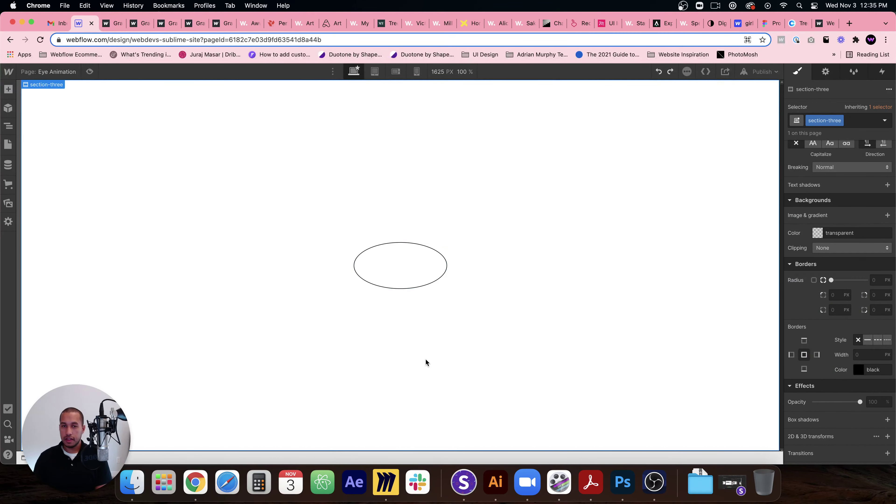
click(408, 269)
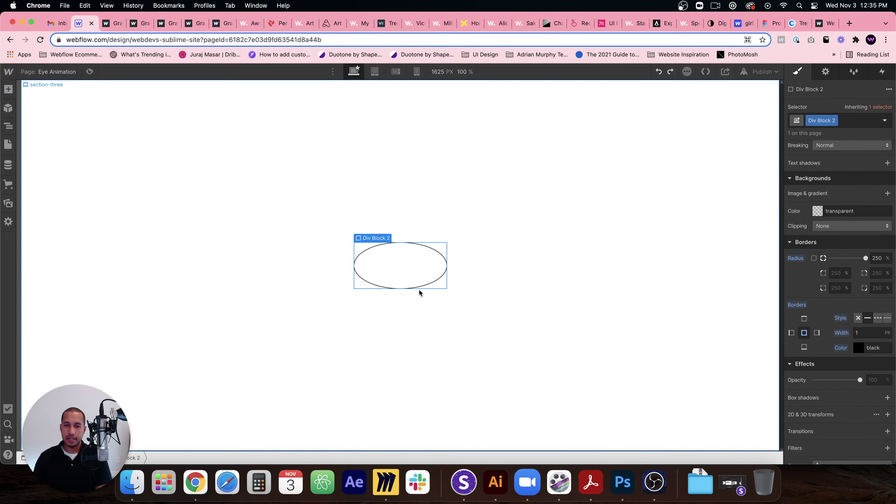
click(420, 319)
Duplicate the oval div block within the section
click(415, 268)
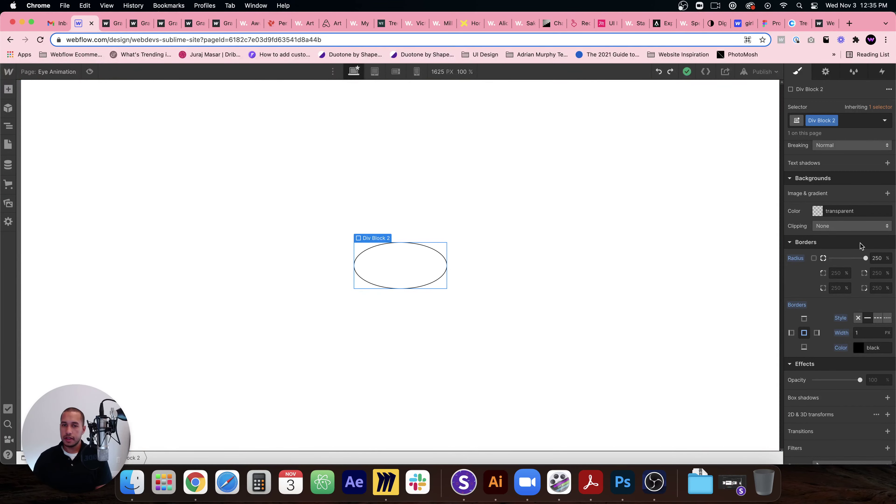
scroll(860, 244, up, 10)
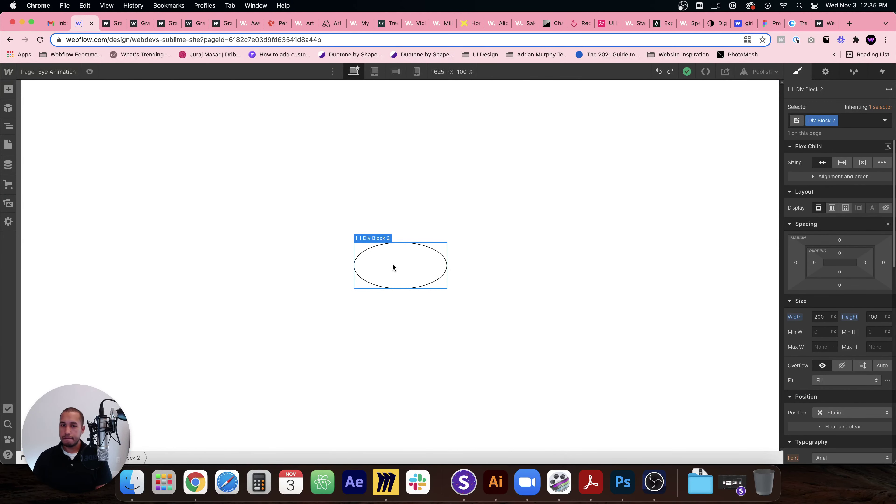
key(super+c)
key(super+v)
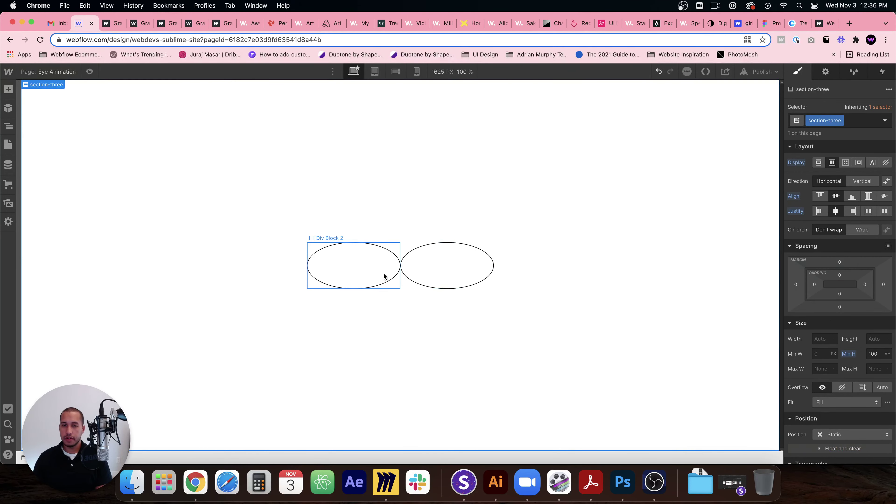
Give the oval div blocks 20 px left and right margins and rename their class to eyes
click(384, 276)
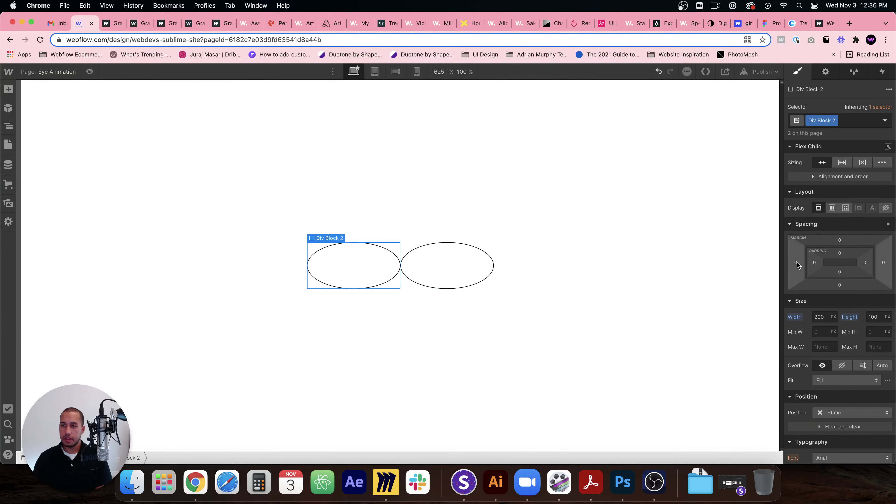
drag(798, 265, 635, 274)
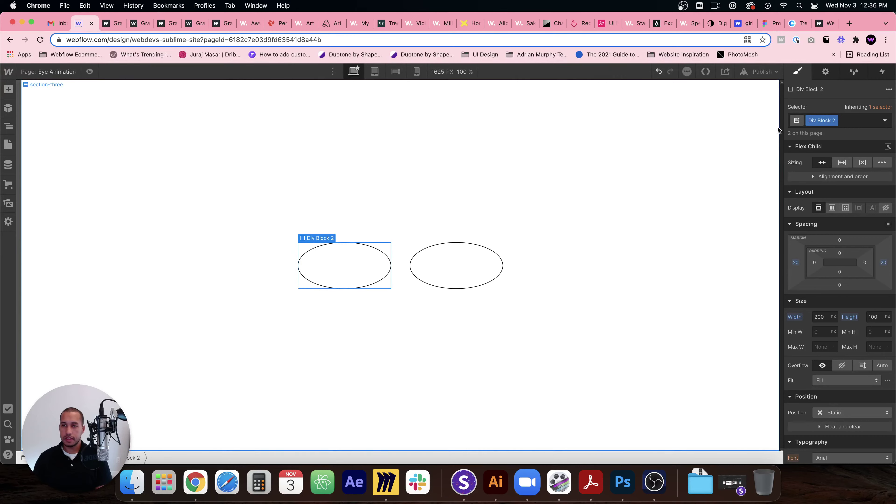
double_click(822, 120)
text(eyes)
key(Return)
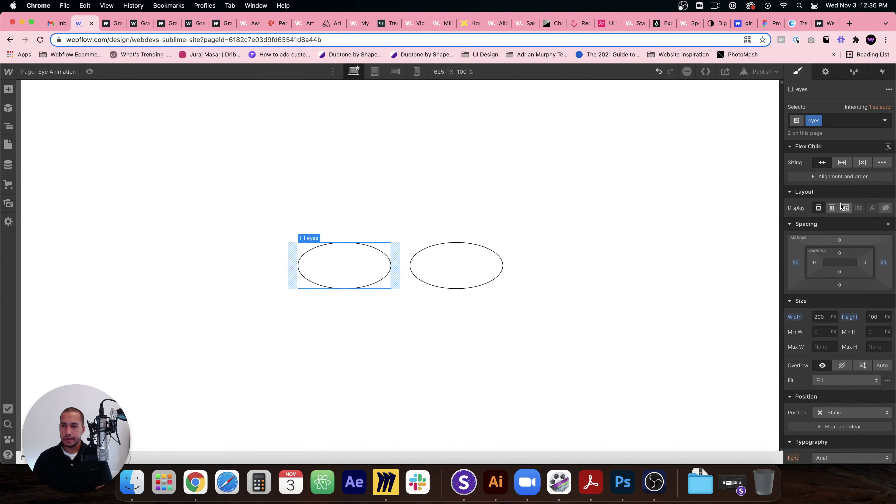
Make the eyes class a horizontal flexbox centered on both axes and insert a Div Block inside the first eye
click(833, 208)
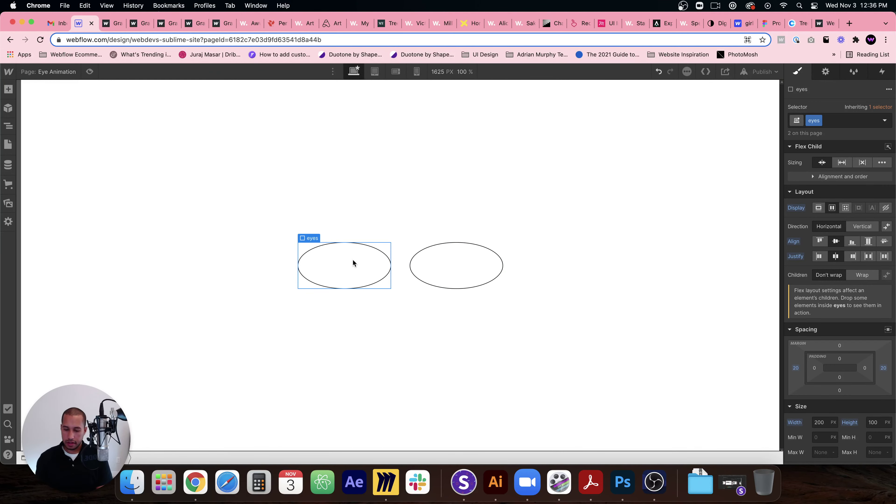
key(super+e)
text(div)
key(Return)
Give the inner div block the new class pupil and size it 50 px wide by 50 px high
click(842, 121)
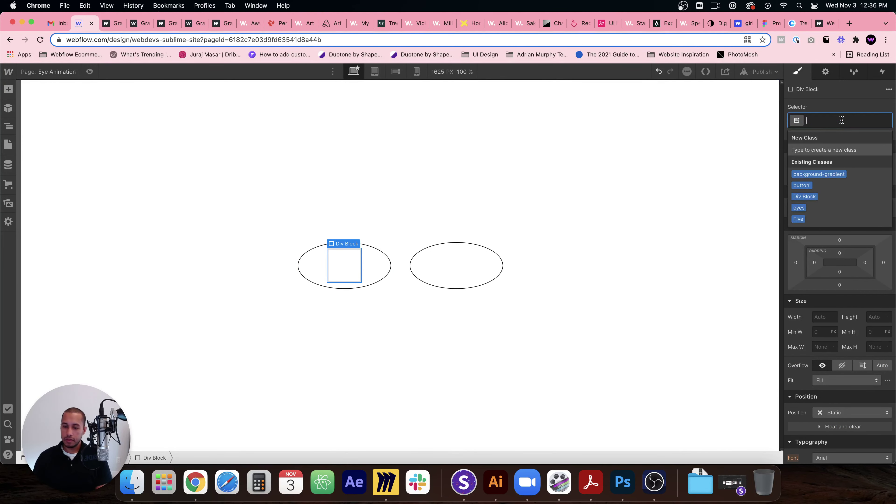
text(p)
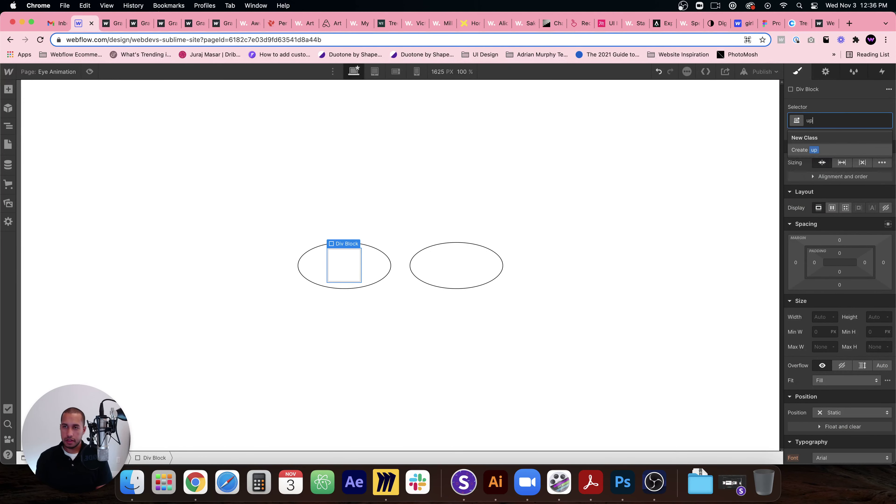
text(upil)
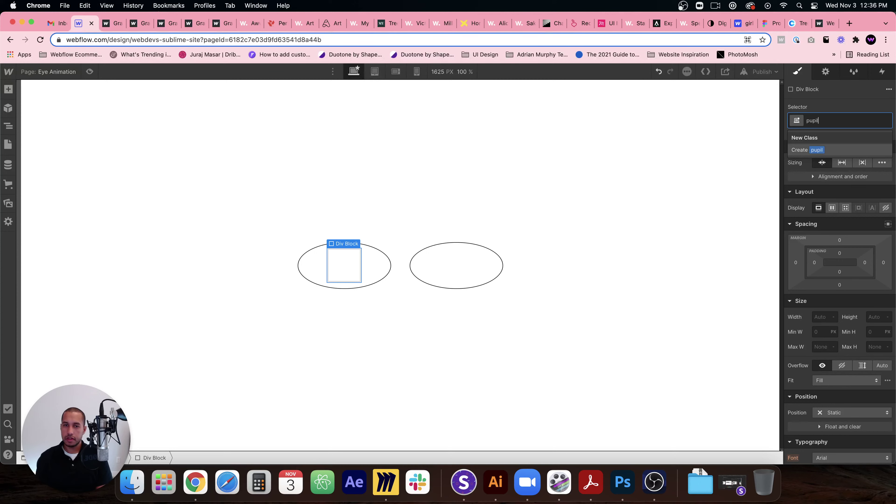
key(Return)
click(820, 317)
text(50)
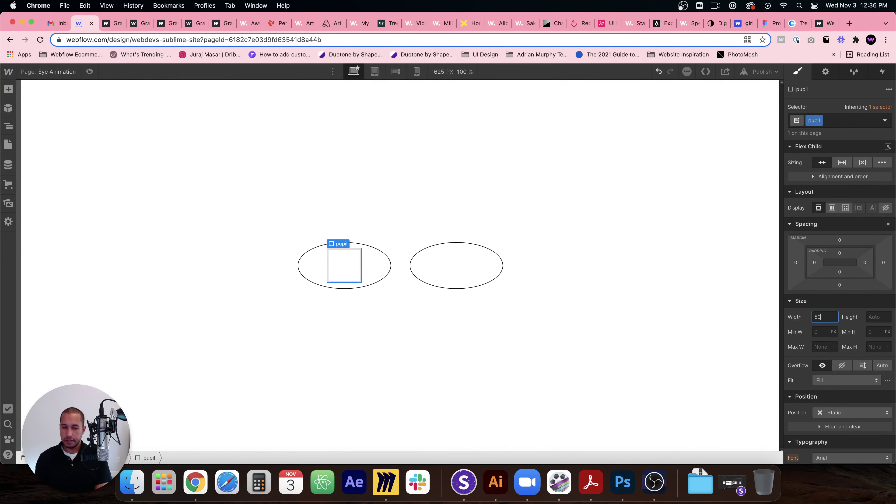
key(Return)
Set the pupil's corner radius to 50% and its background color to black
scroll(822, 310, down, 12)
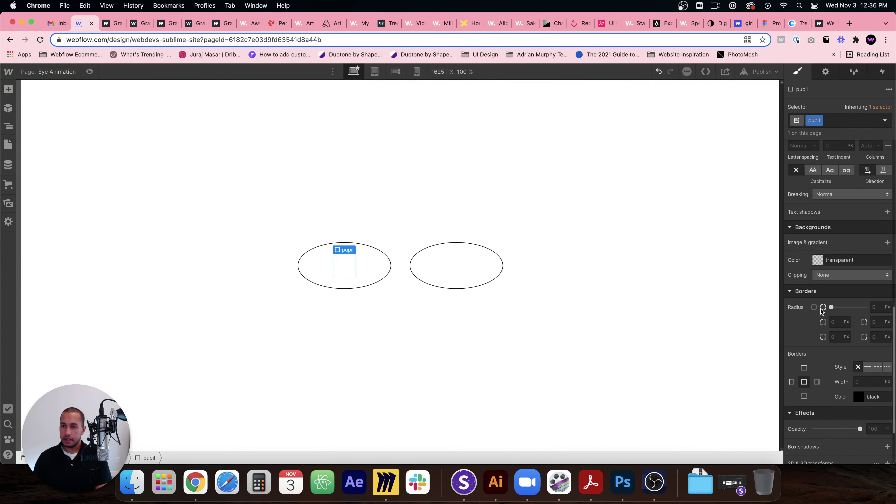
scroll(833, 315, up, 4)
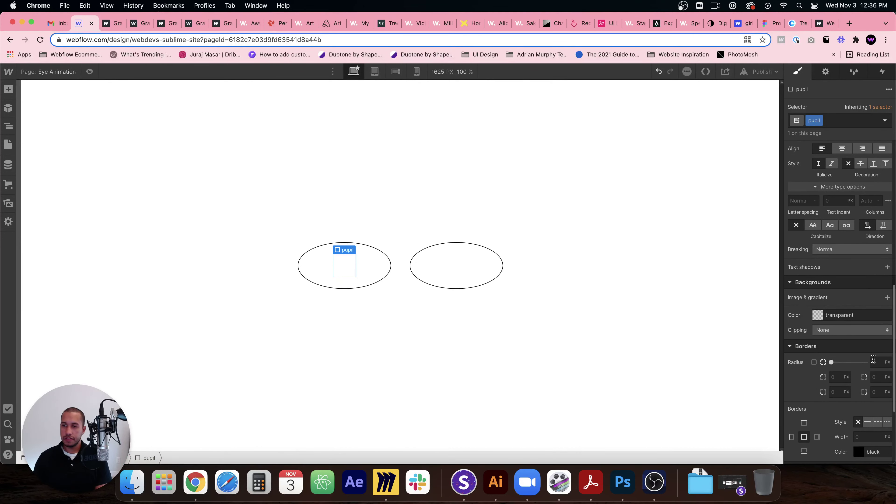
click(874, 363)
text(50%)
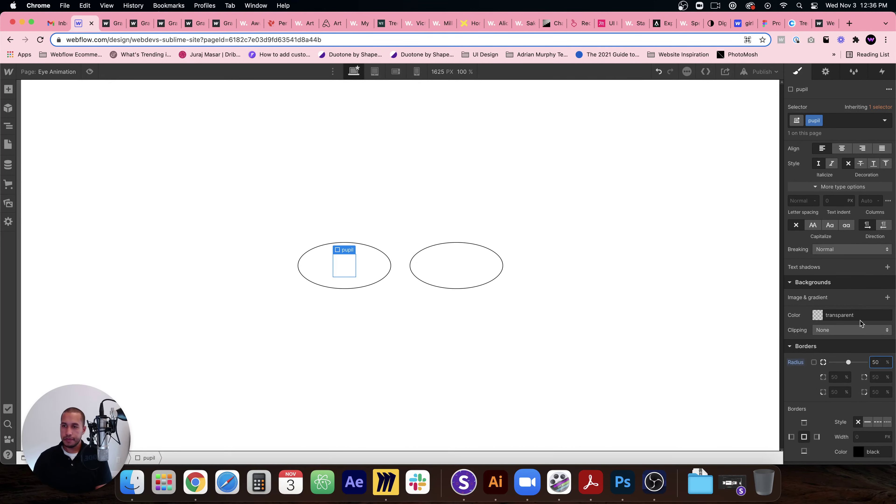
click(817, 315)
drag(794, 228, 772, 248)
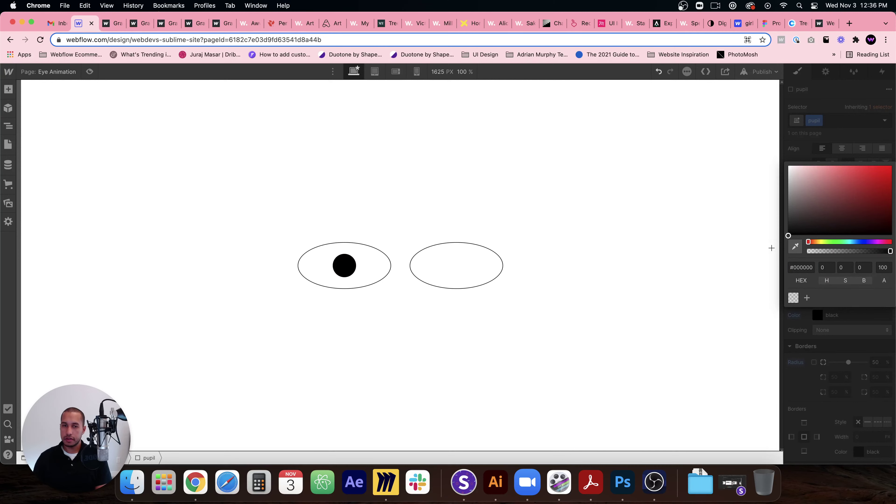
click(336, 278)
Copy the black pupil from the first eye and paste it into the second eye
click(345, 265)
key(ctrl+c)
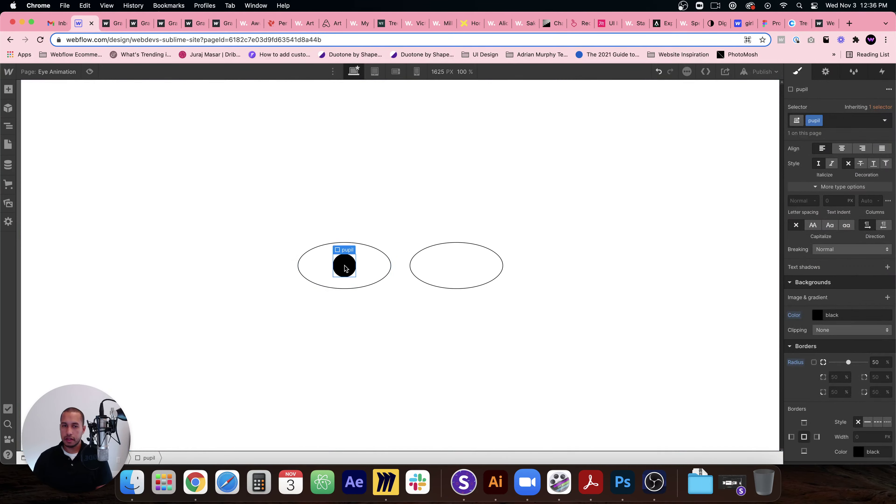
click(434, 270)
key(ctrl+v)
click(495, 355)
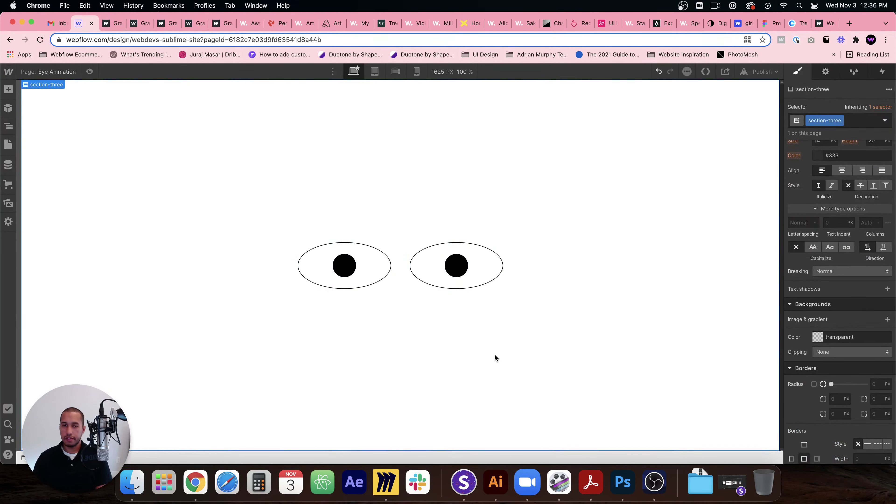
click(351, 273)
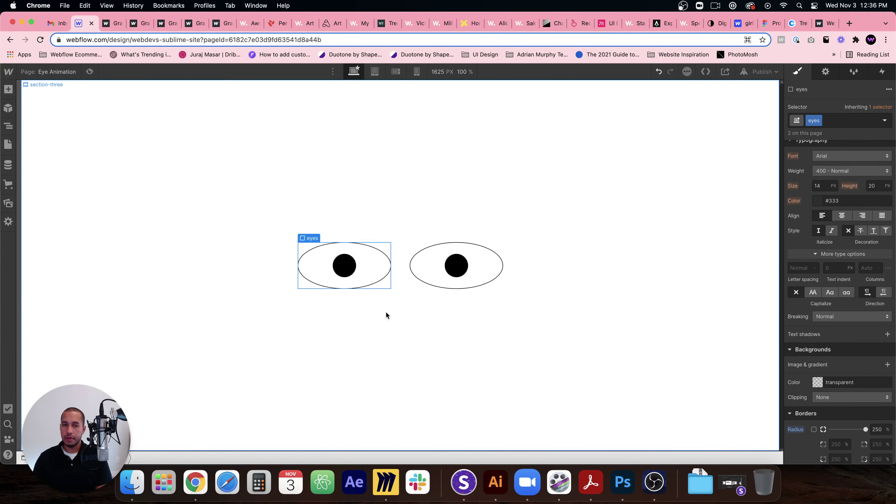
click(294, 324)
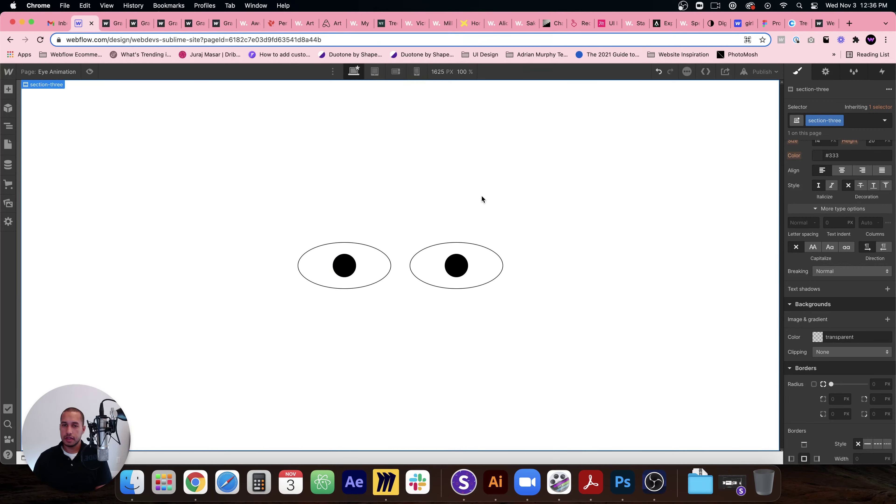
click(351, 270)
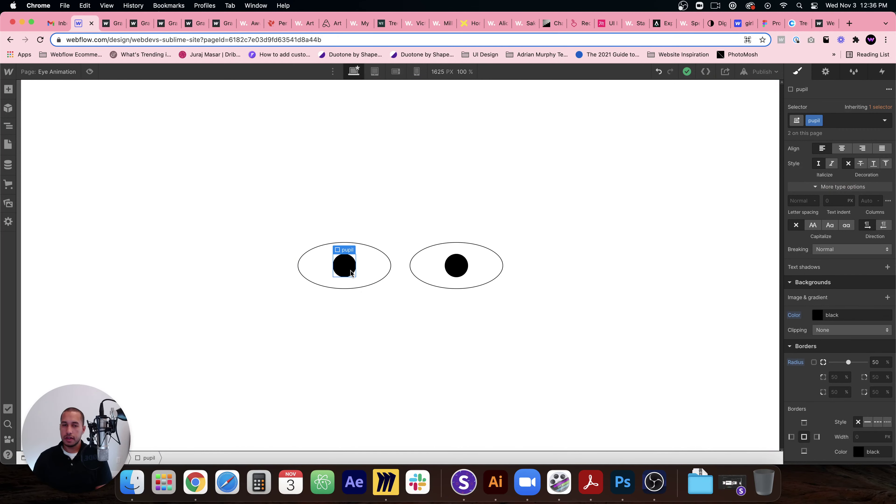
click(374, 282)
click(342, 270)
Add a Mouse move in viewport page trigger with its action set to Play mouse animation
click(882, 73)
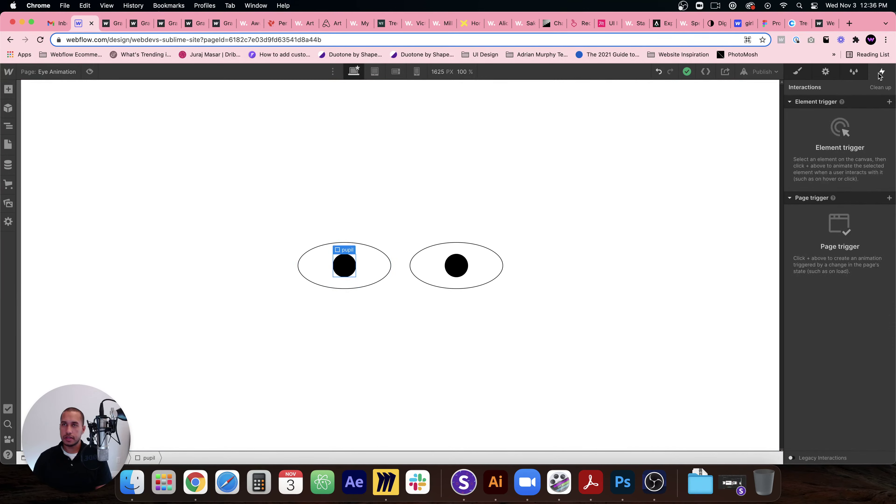
click(414, 187)
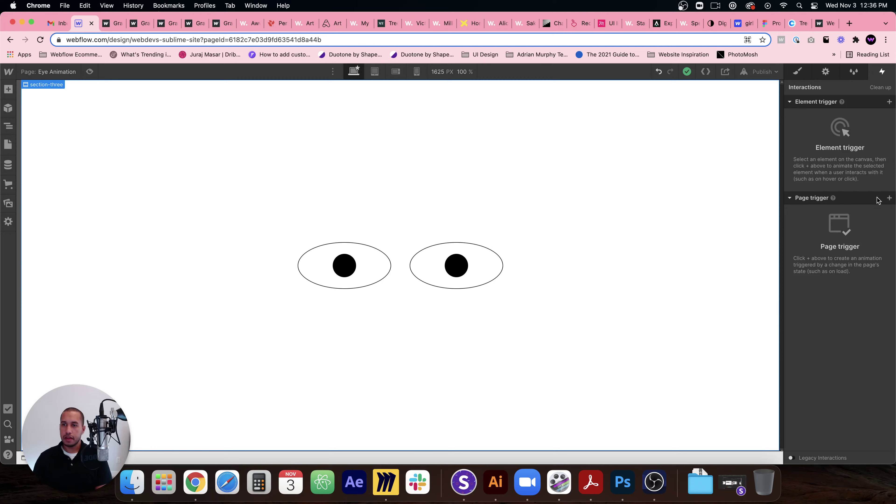
click(890, 198)
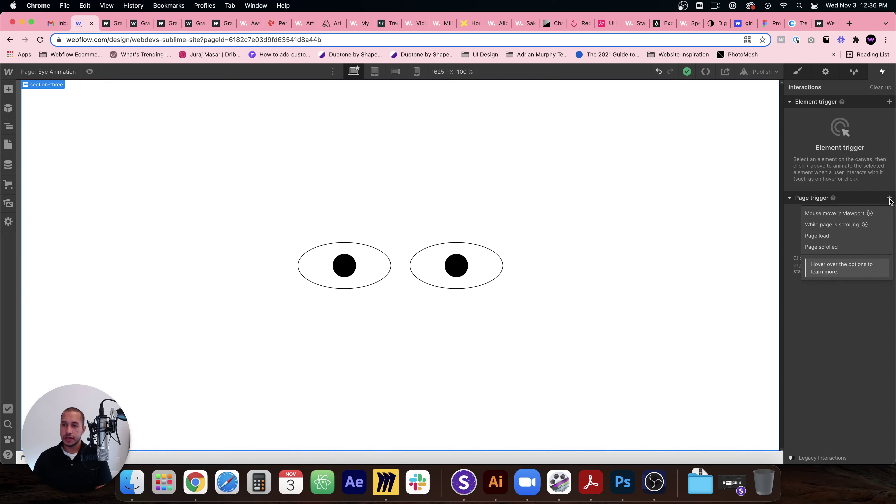
click(851, 214)
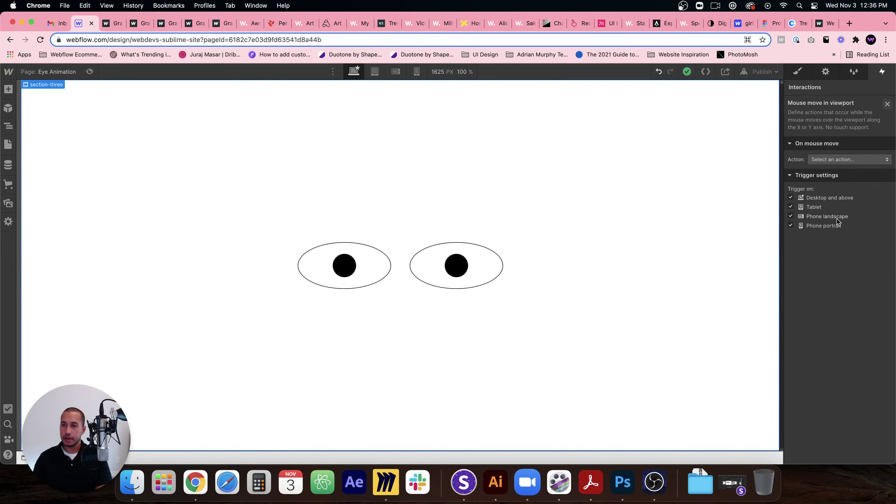
click(839, 160)
click(833, 180)
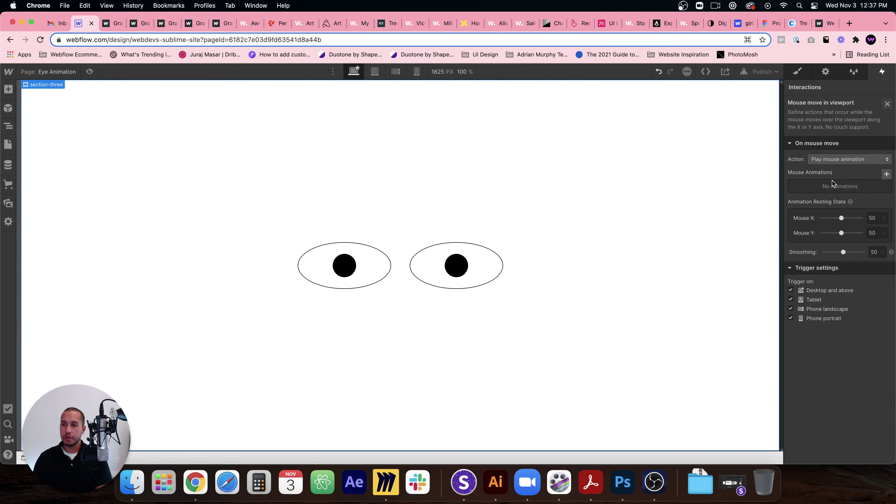
Create a new mouse animation for the trigger and name it Eye movement
click(887, 175)
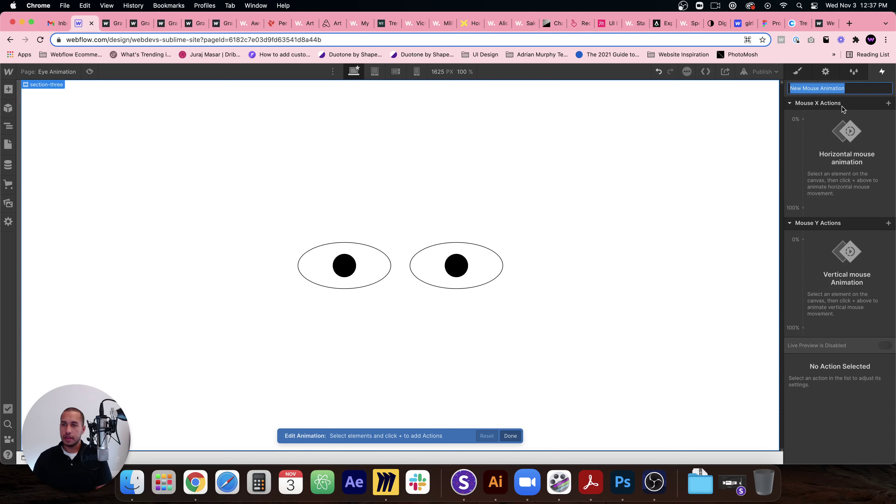
text(Eye movemen)
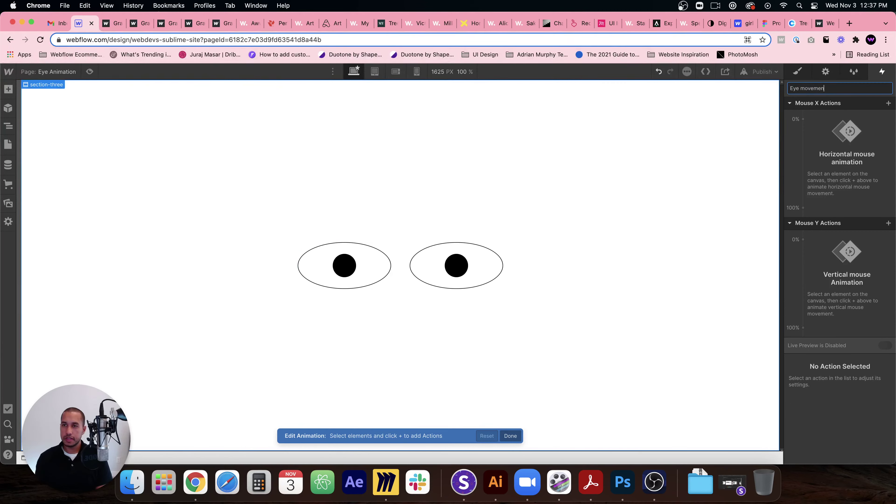
text(t)
key(Return)
Add a horizontal mouse Move action to the first eye's pupil and set its X offset to -100% at the 0% keyframe
click(347, 267)
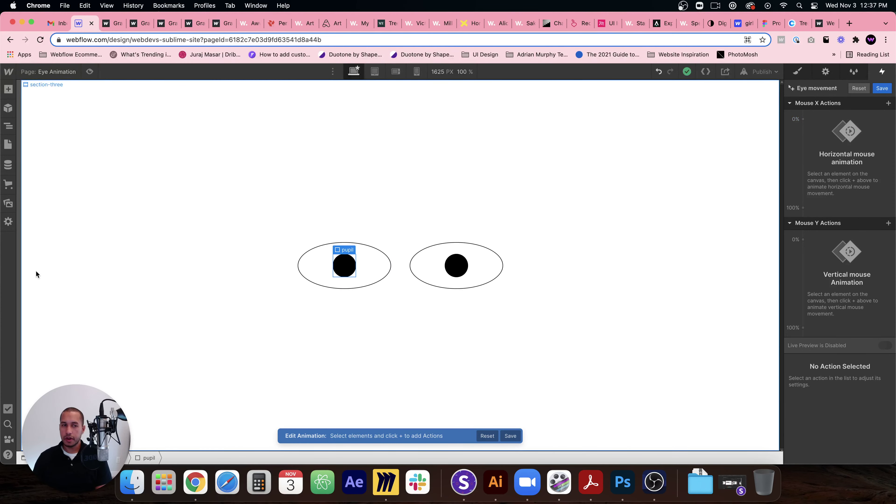
click(826, 128)
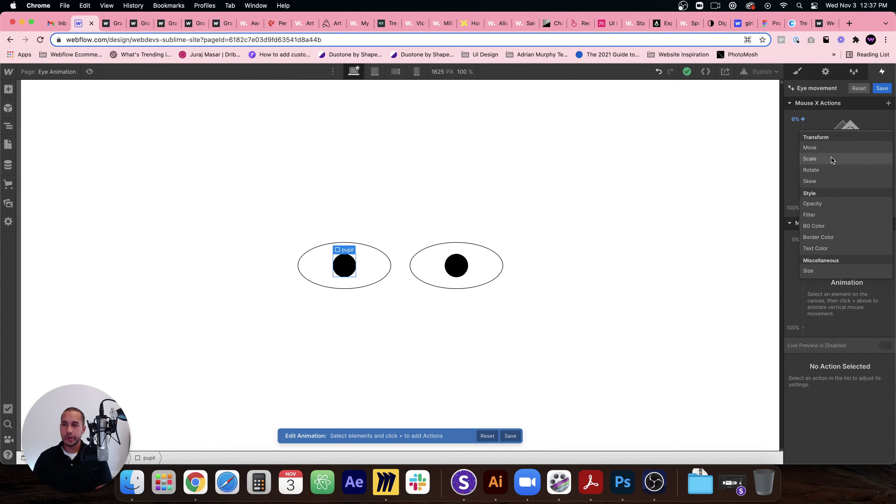
click(834, 149)
click(873, 433)
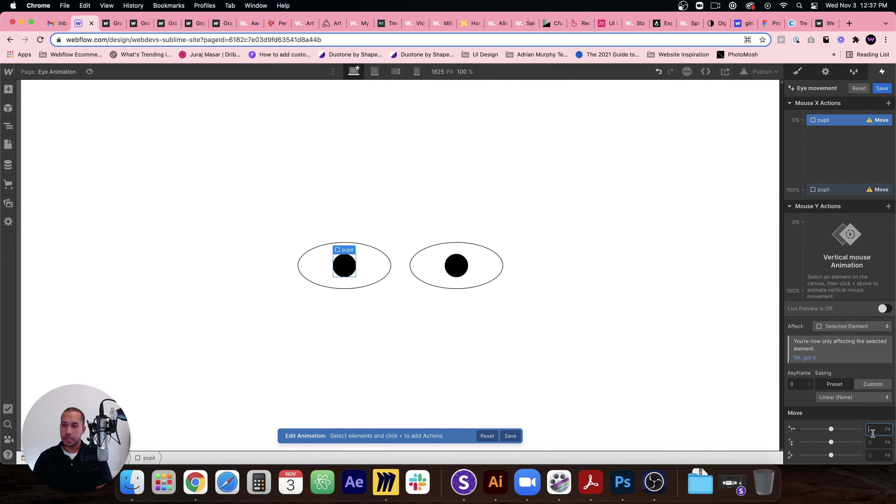
text(-5%)
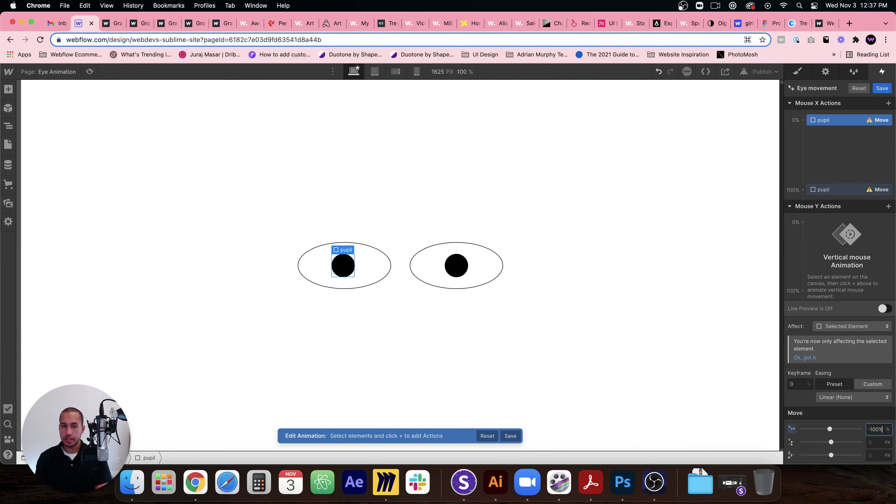
text(00%)
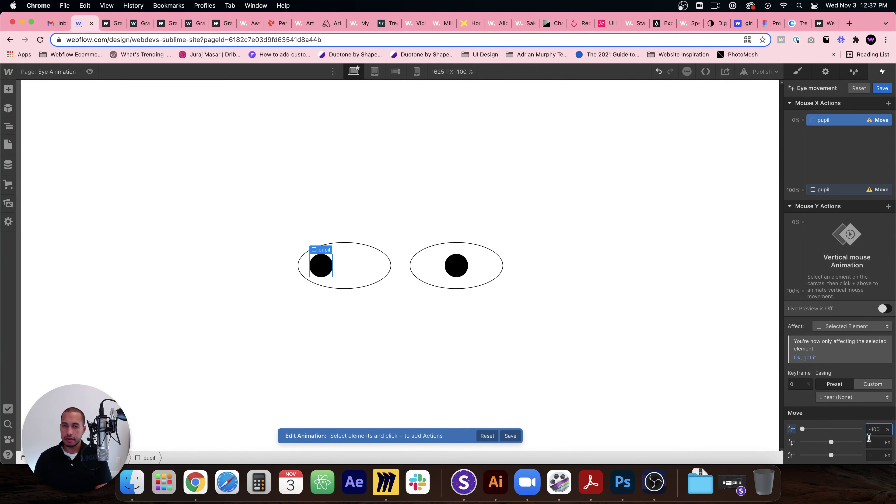